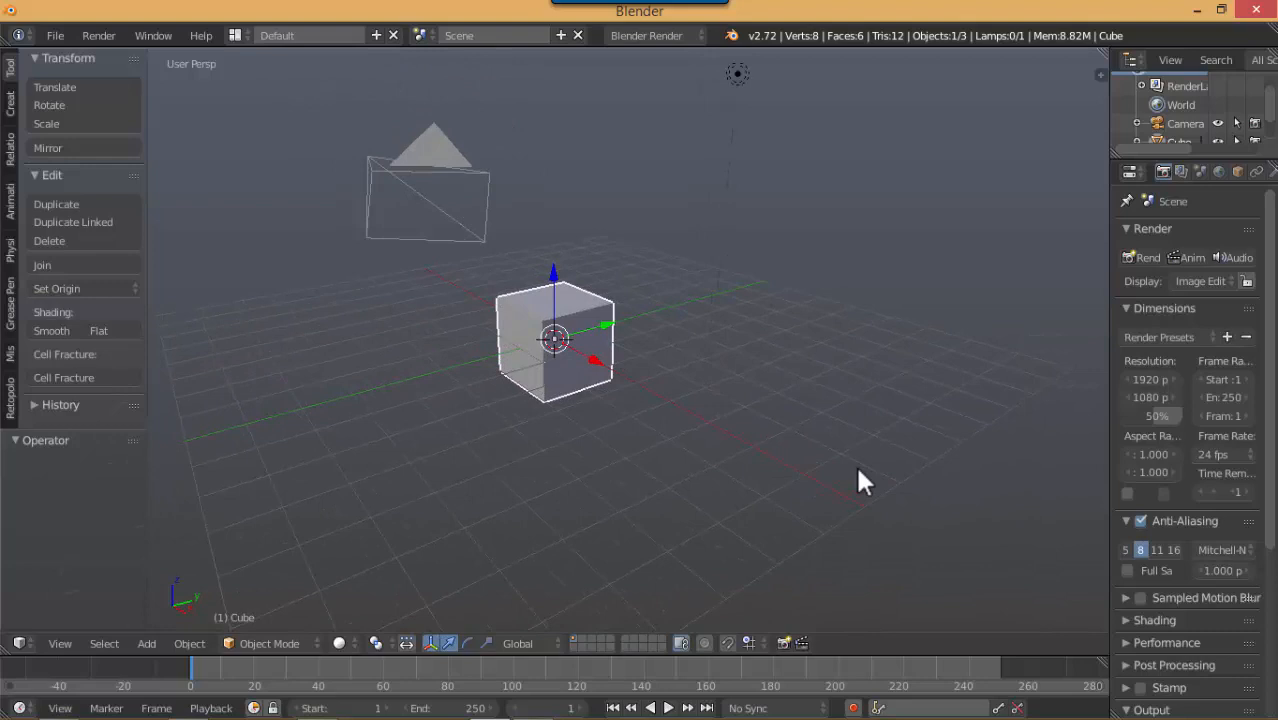
Examine the default cube in the 3D scene from different angles and distances
{"action": "scroll", "coordinate": [815, 485], "scroll_direction": "down", "scroll_amount": 4}
{"action": "scroll", "coordinate": [810, 472], "scroll_direction": "up", "scroll_amount": 4}
{"action": "middle_click_drag", "start_coordinate": [717, 445], "coordinate": [750, 452]}
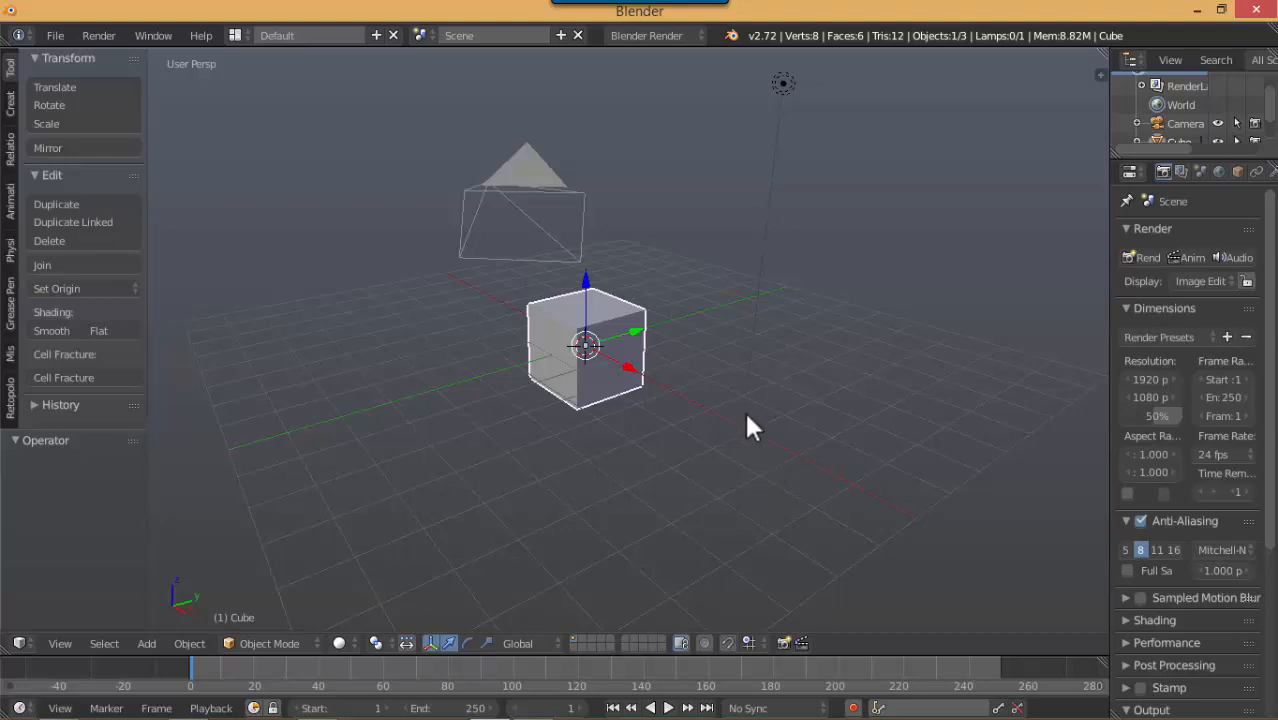
{"action": "middle_click_drag", "start_coordinate": [746, 416], "coordinate": [721, 480]}
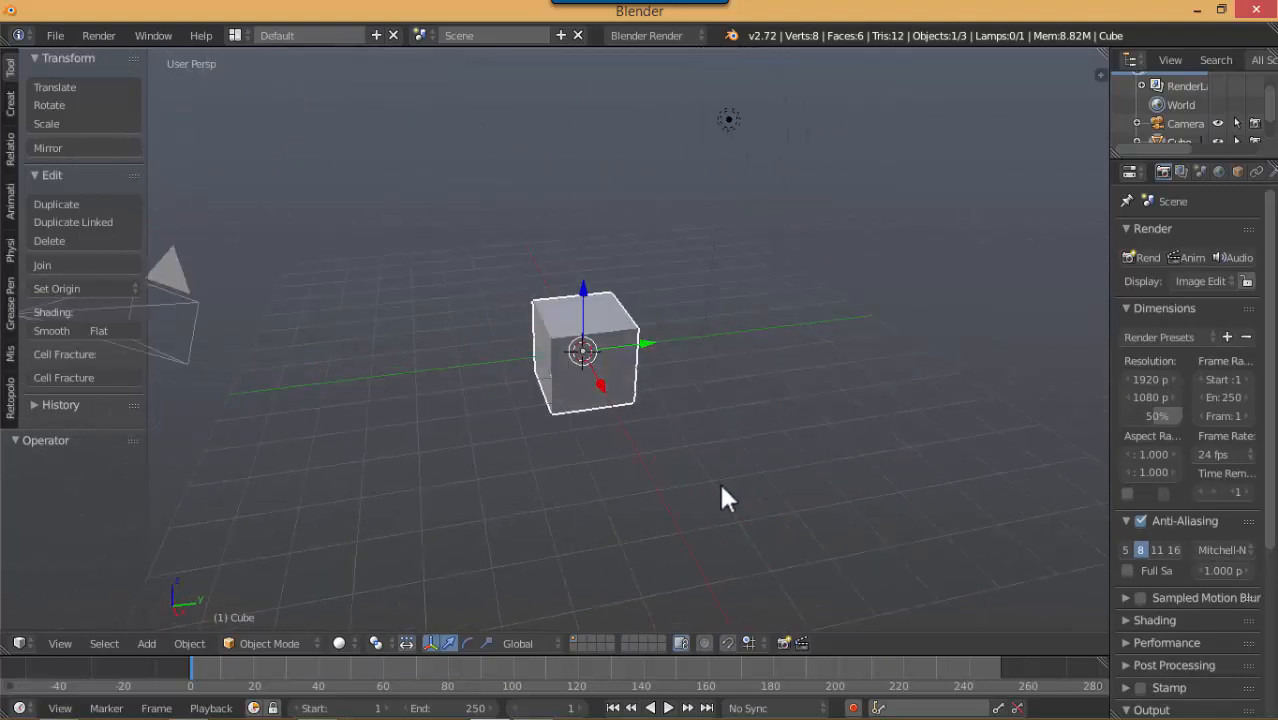
{"action": "scroll", "coordinate": [721, 486], "scroll_direction": "up", "scroll_amount": 5}
{"action": "scroll", "coordinate": [721, 486], "scroll_direction": "down", "scroll_amount": 5}
{"action": "scroll", "coordinate": [721, 486], "scroll_direction": "up", "scroll_amount": 5}
{"action": "scroll", "coordinate": [721, 486], "scroll_direction": "down", "scroll_amount": 7}
{"action": "scroll", "coordinate": [721, 486], "scroll_direction": "up", "scroll_amount": 2}
{"action": "scroll", "coordinate": [721, 488], "scroll_direction": "down", "scroll_amount": 4}
{"action": "scroll", "coordinate": [721, 488], "scroll_direction": "up", "scroll_amount": 6}
{"action": "scroll", "coordinate": [721, 488], "scroll_direction": "down", "scroll_amount": 6}
{"action": "scroll", "coordinate": [721, 488], "scroll_direction": "up", "scroll_amount": 5}
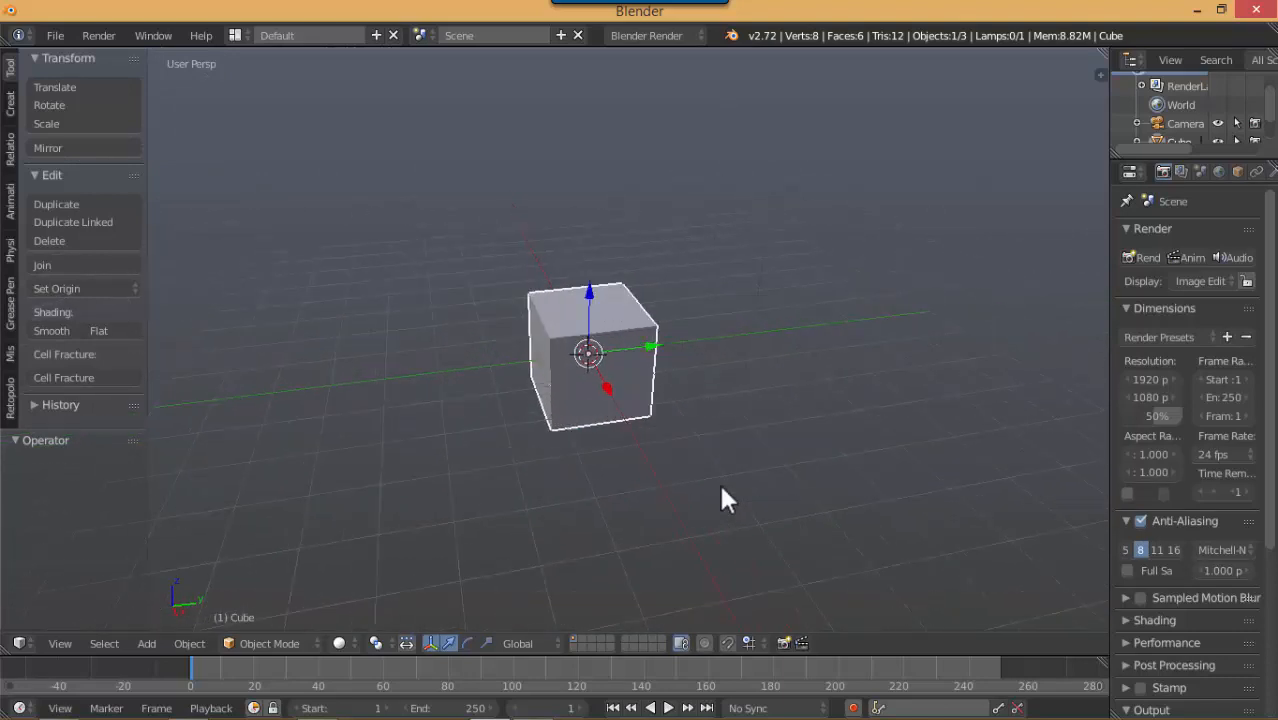
{"action": "mouse_move", "coordinate": [709, 439]}
{"action": "middle_mouse_down"}
{"action": "mouse_move", "coordinate": [685, 552]}
{"action": "mouse_move", "coordinate": [685, 348]}
{"action": "mouse_move", "coordinate": [901, 443]}
{"action": "mouse_move", "coordinate": [659, 486]}
{"action": "mouse_move", "coordinate": [722, 400]}
{"action": "mouse_move", "coordinate": [724, 452]}
{"action": "mouse_move", "coordinate": [717, 433]}
{"action": "middle_mouse_up"}
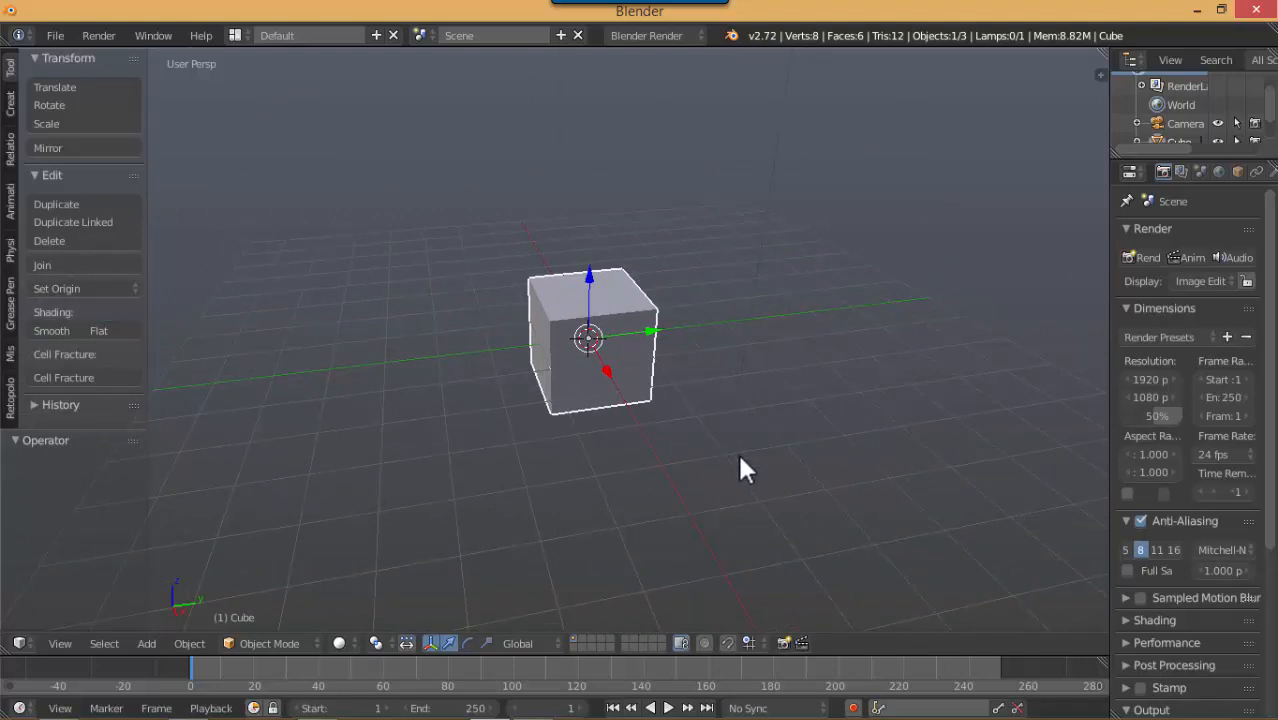
Review the Input section of the user preferences and close the preferences window
{"action": "left_click", "coordinate": [55, 38]}
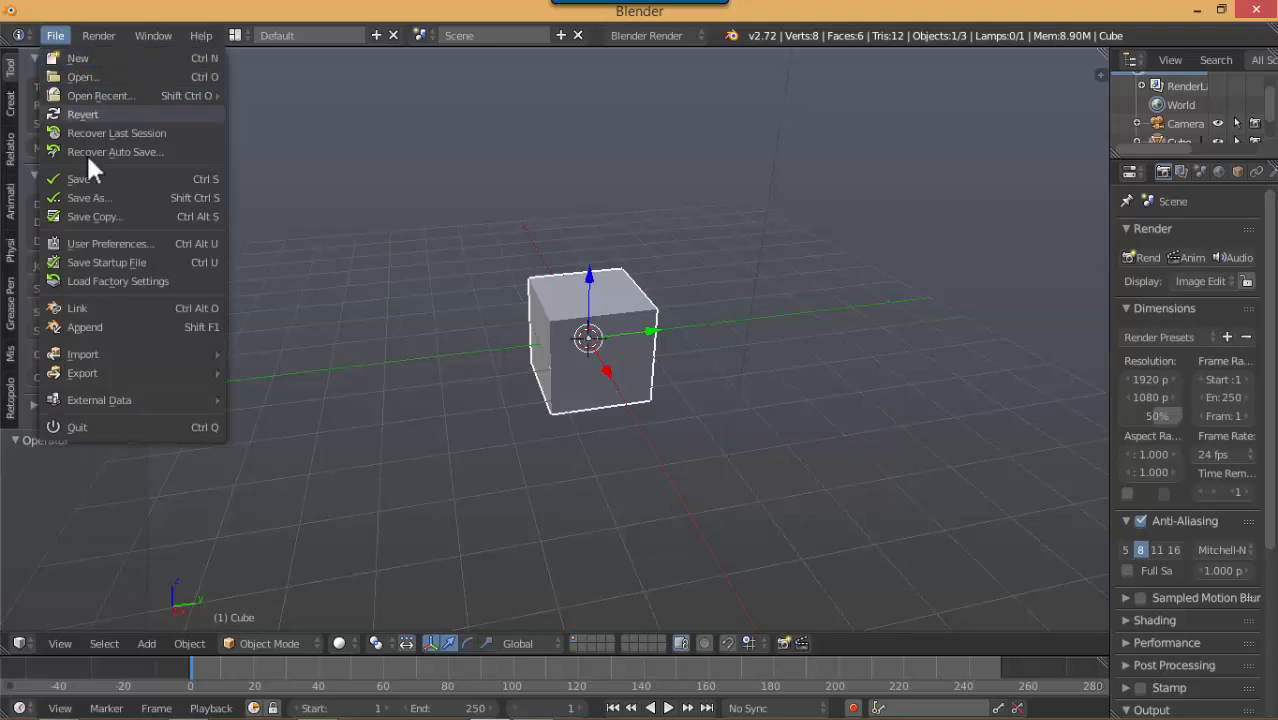
{"action": "left_click", "coordinate": [110, 241]}
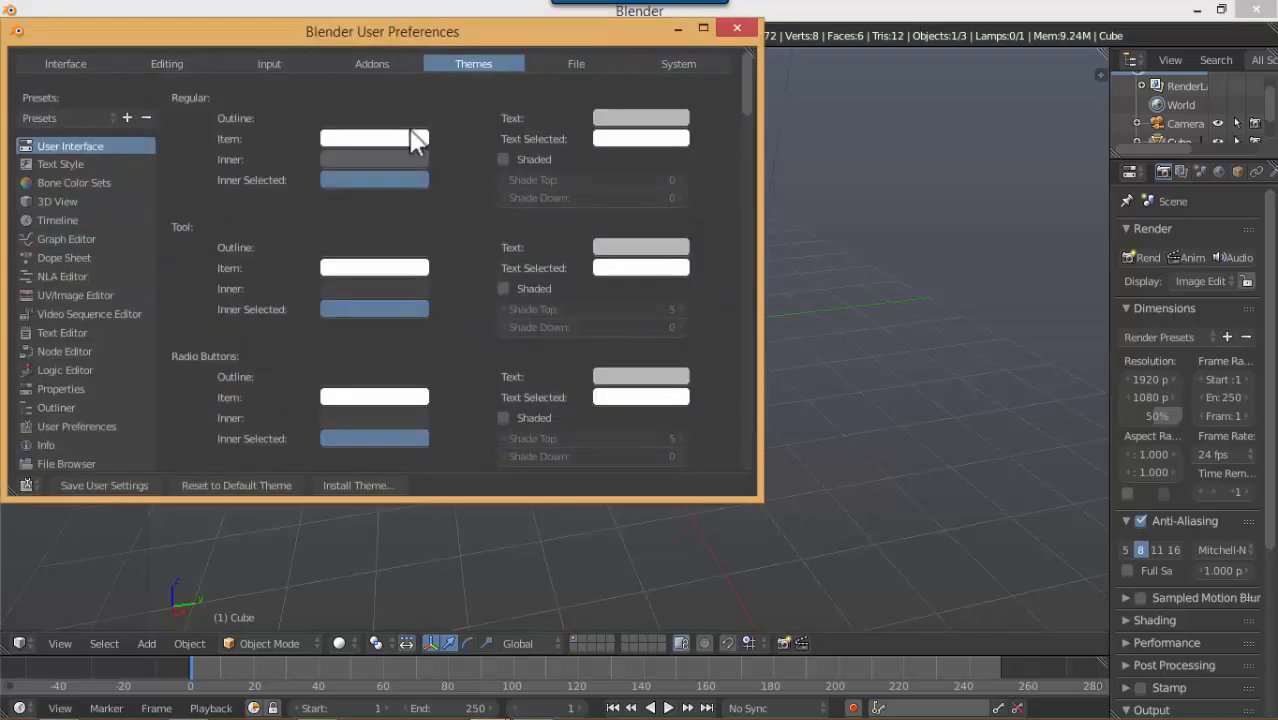
{"action": "left_click", "coordinate": [302, 60]}
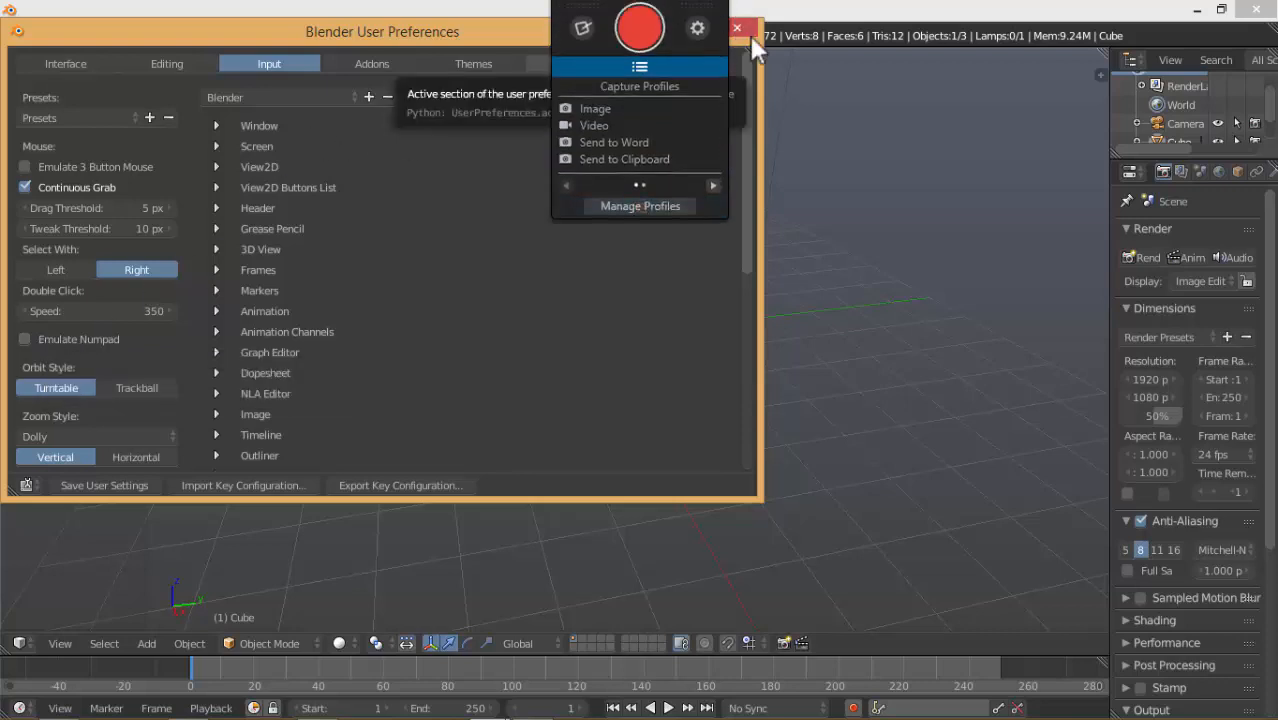
{"action": "left_click", "coordinate": [745, 30]}
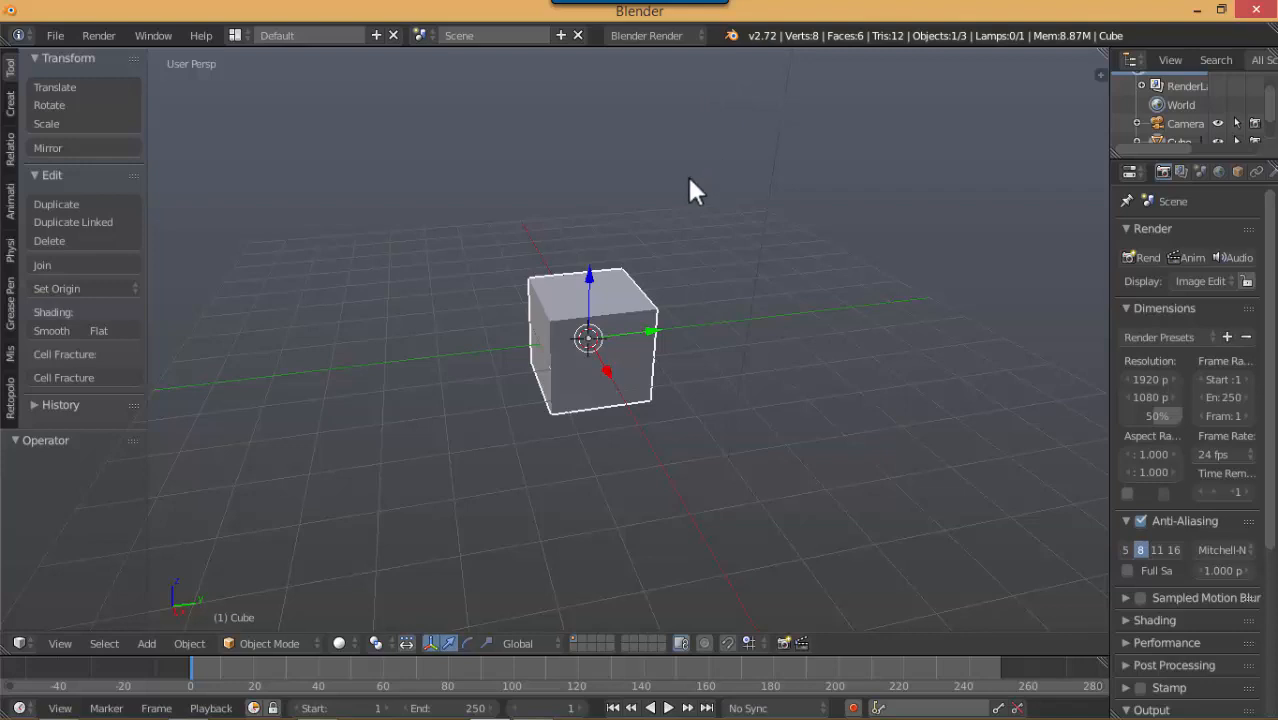
Compare perspective and orthographic projection around the cube, leaving the 3D view in orthographic projection
{"action": "middle_click_drag", "start_coordinate": [632, 279], "coordinate": [465, 238]}
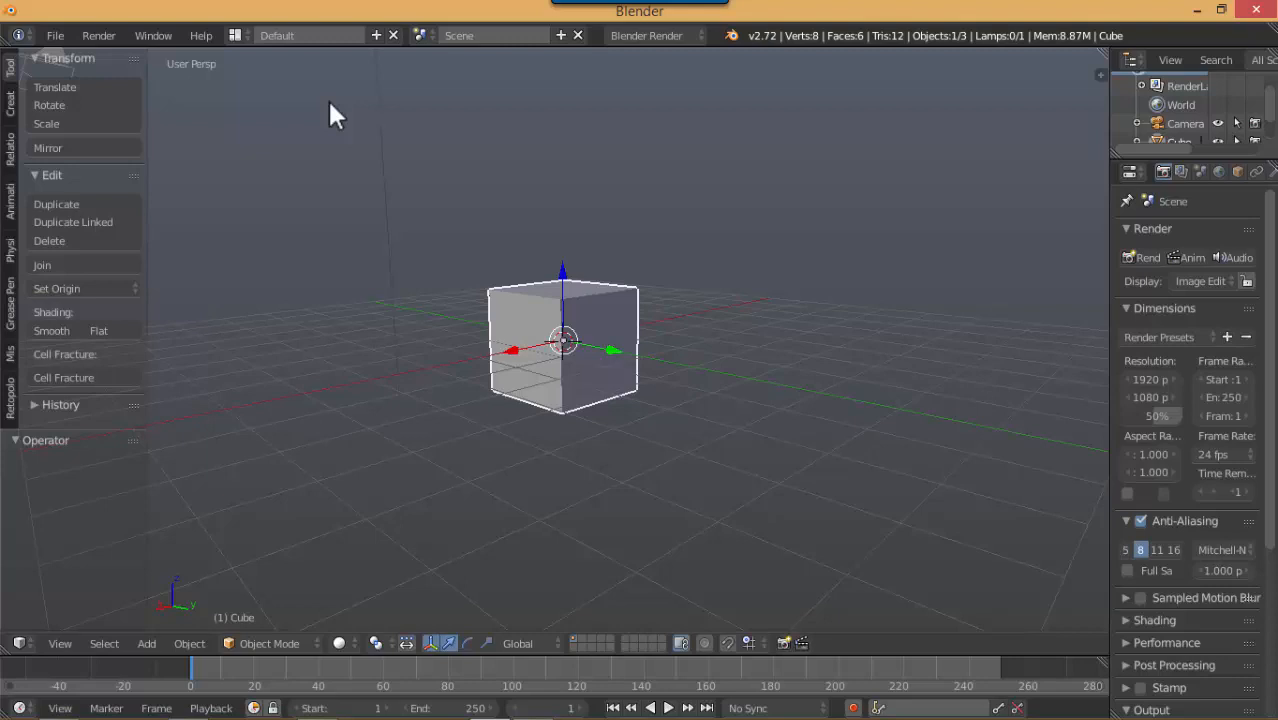
{"action": "key", "text": "KP_5"}
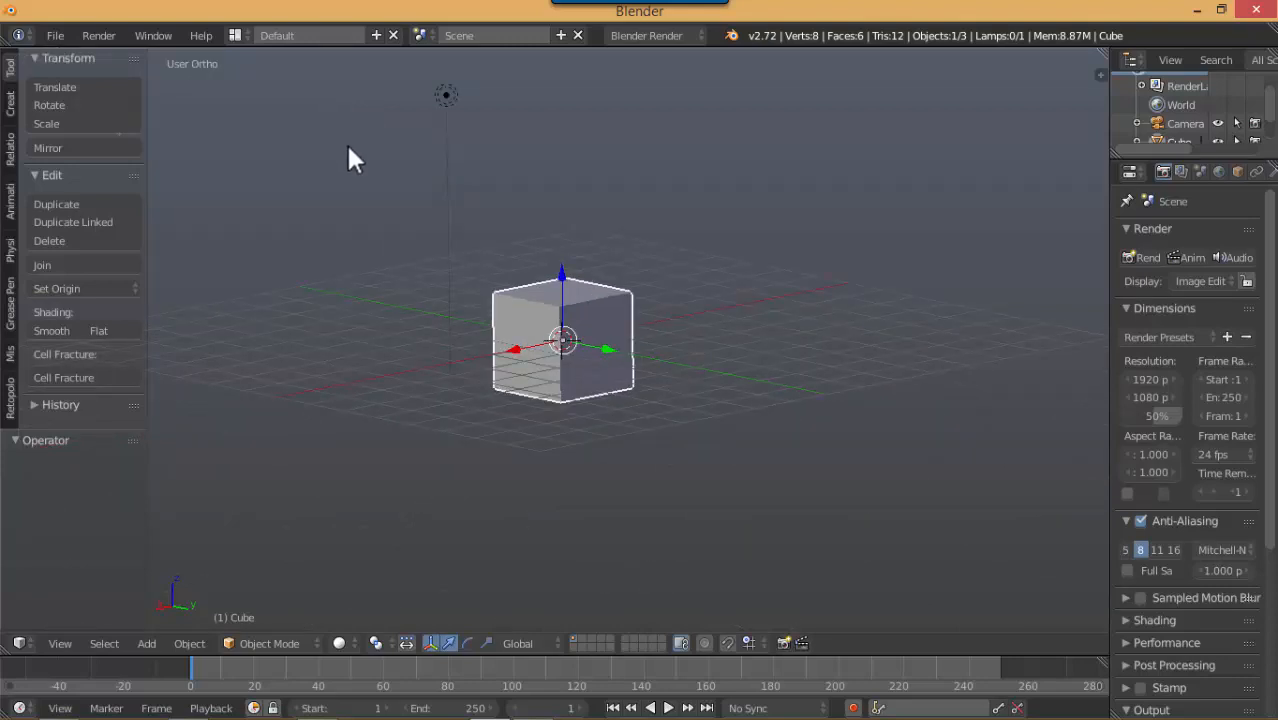
{"action": "mouse_move", "coordinate": [362, 185]}
{"action": "middle_mouse_down"}
{"action": "mouse_move", "coordinate": [494, 314]}
{"action": "mouse_move", "coordinate": [314, 208]}
{"action": "mouse_move", "coordinate": [364, 174]}
{"action": "mouse_move", "coordinate": [388, 70]}
{"action": "mouse_move", "coordinate": [374, 178]}
{"action": "middle_mouse_up"}
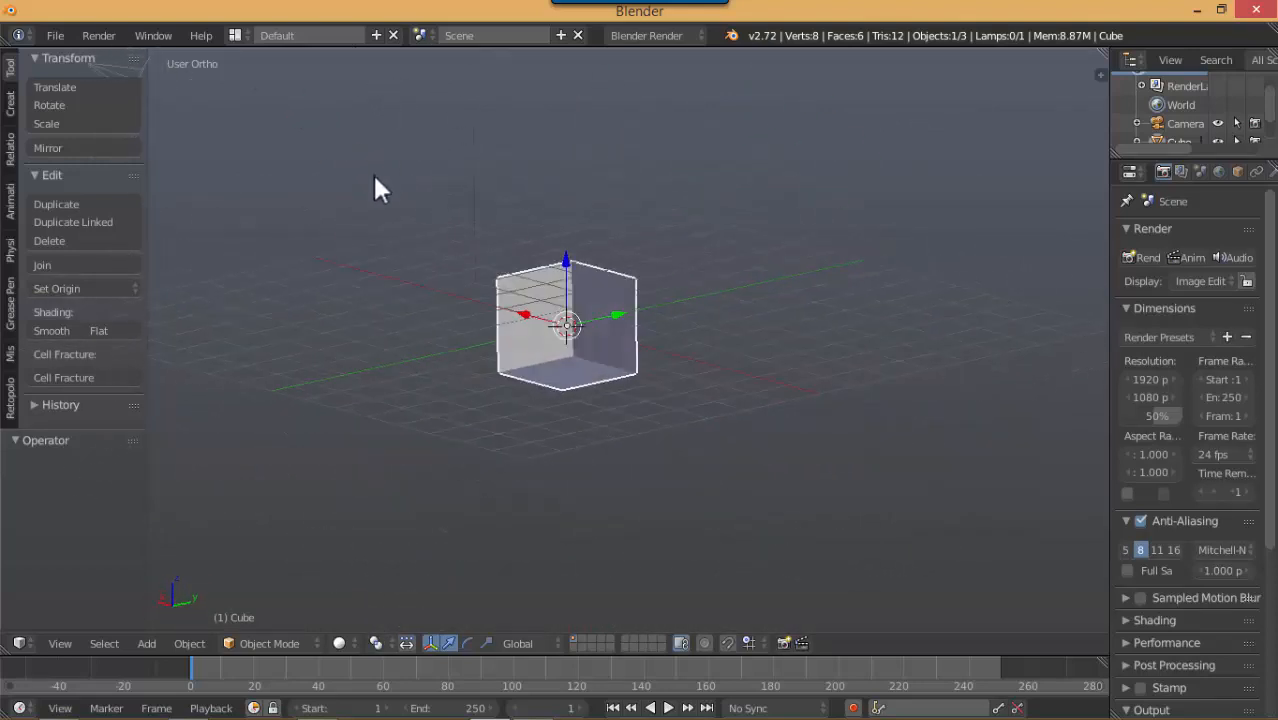
{"action": "key", "text": "KP_5"}
{"action": "scroll", "coordinate": [374, 188], "scroll_direction": "up", "scroll_amount": 5}
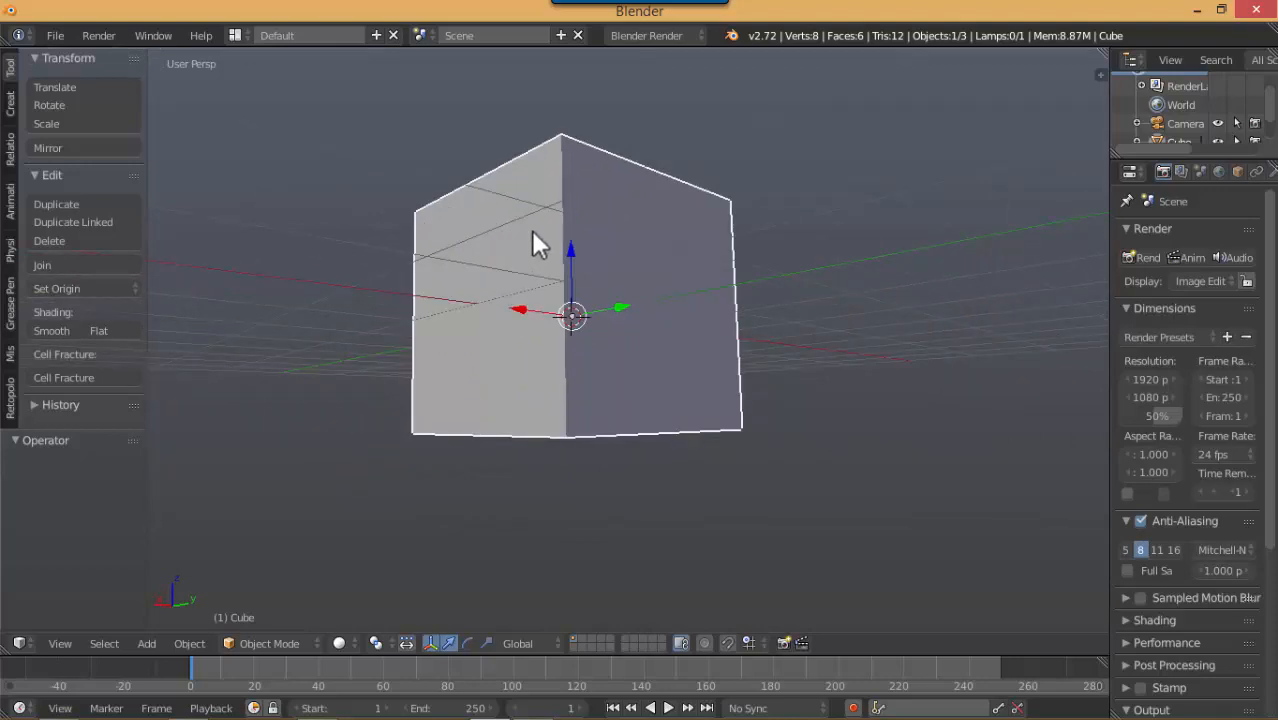
{"action": "key", "text": "KP_5"}
{"action": "scroll", "coordinate": [531, 230], "scroll_direction": "down", "scroll_amount": 5}
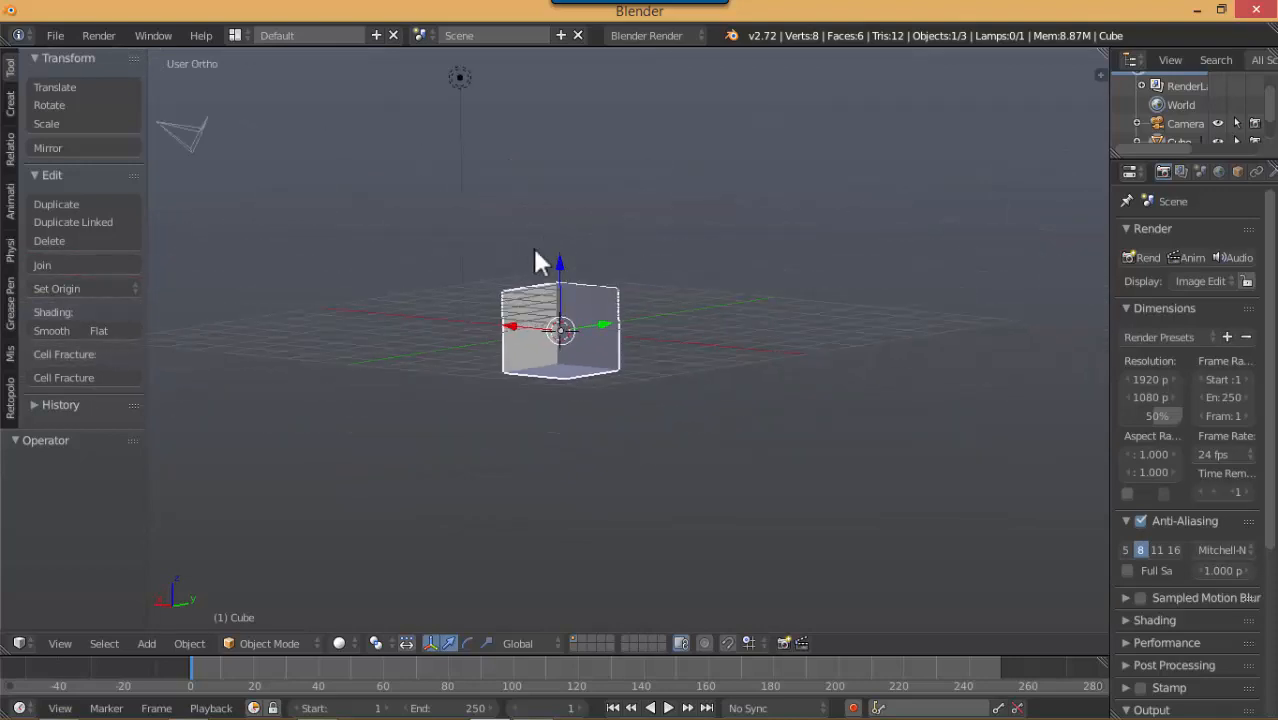
{"action": "middle_click_drag", "start_coordinate": [536, 251], "coordinate": [527, 316]}
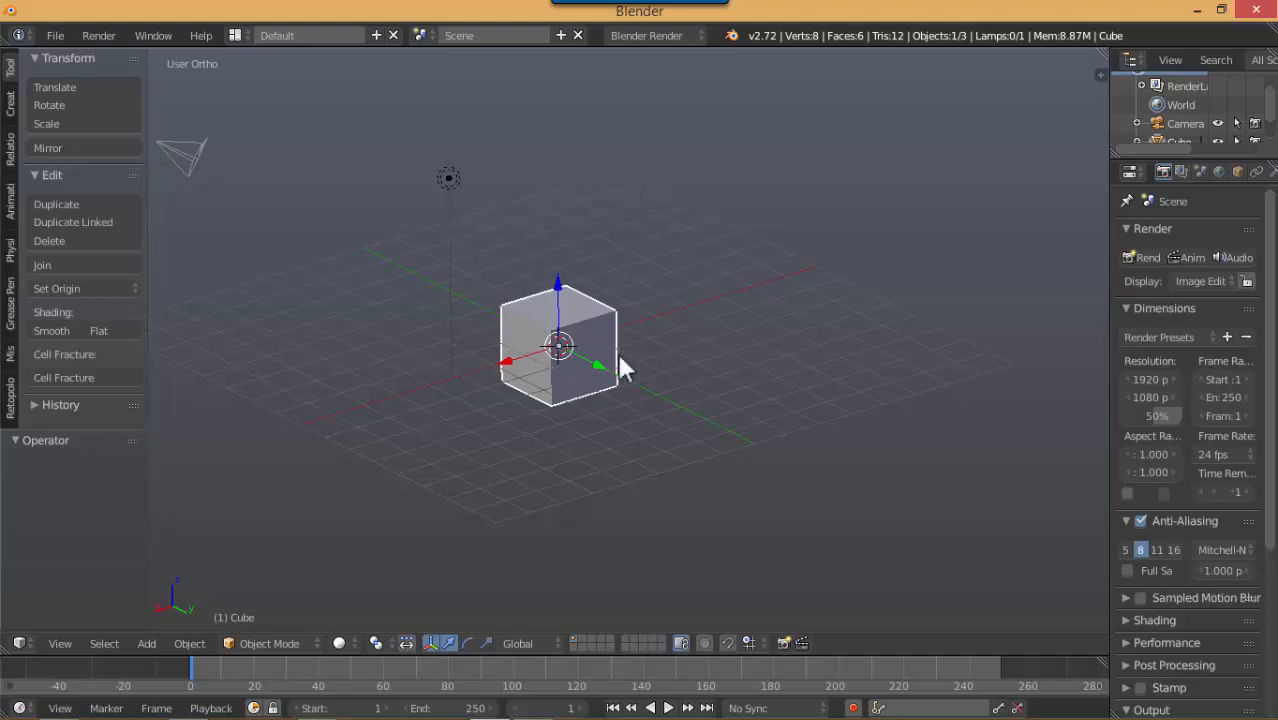
{"action": "middle_click_drag", "start_coordinate": [618, 398], "coordinate": [568, 360]}
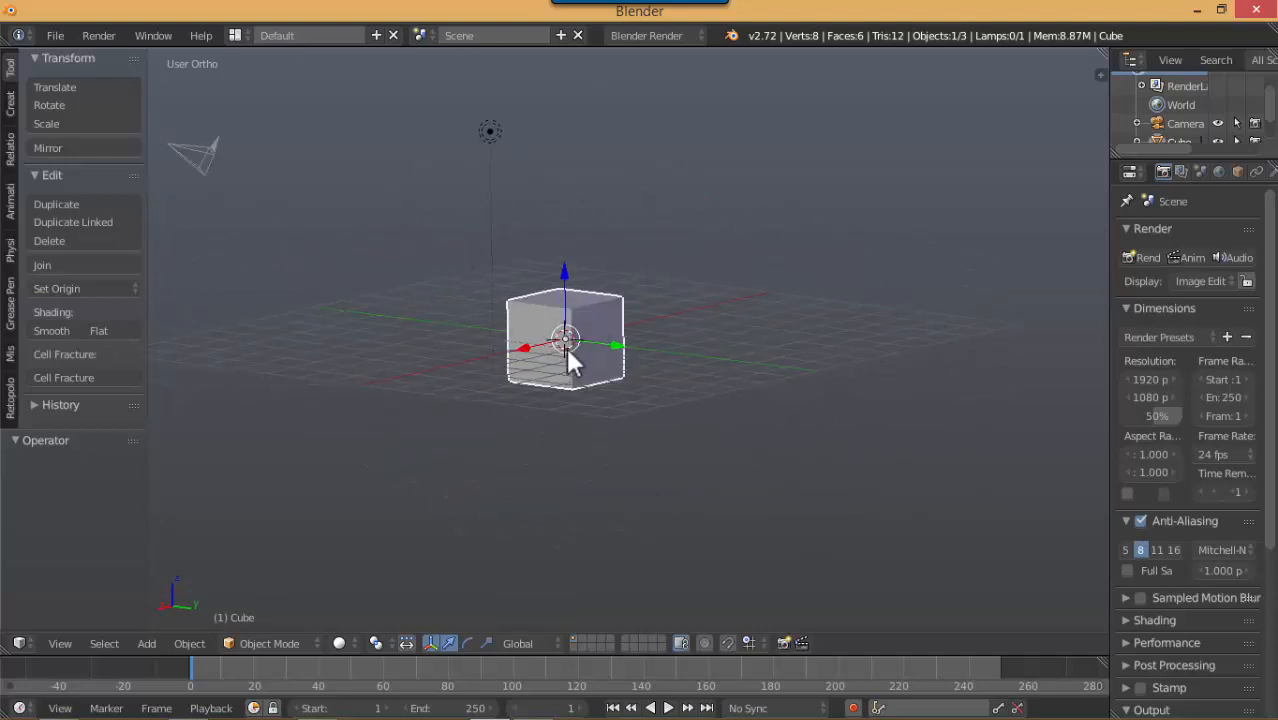
Select the lamp and the camera in turn, and make the cube the selected object again
{"action": "right_click", "coordinate": [492, 137]}
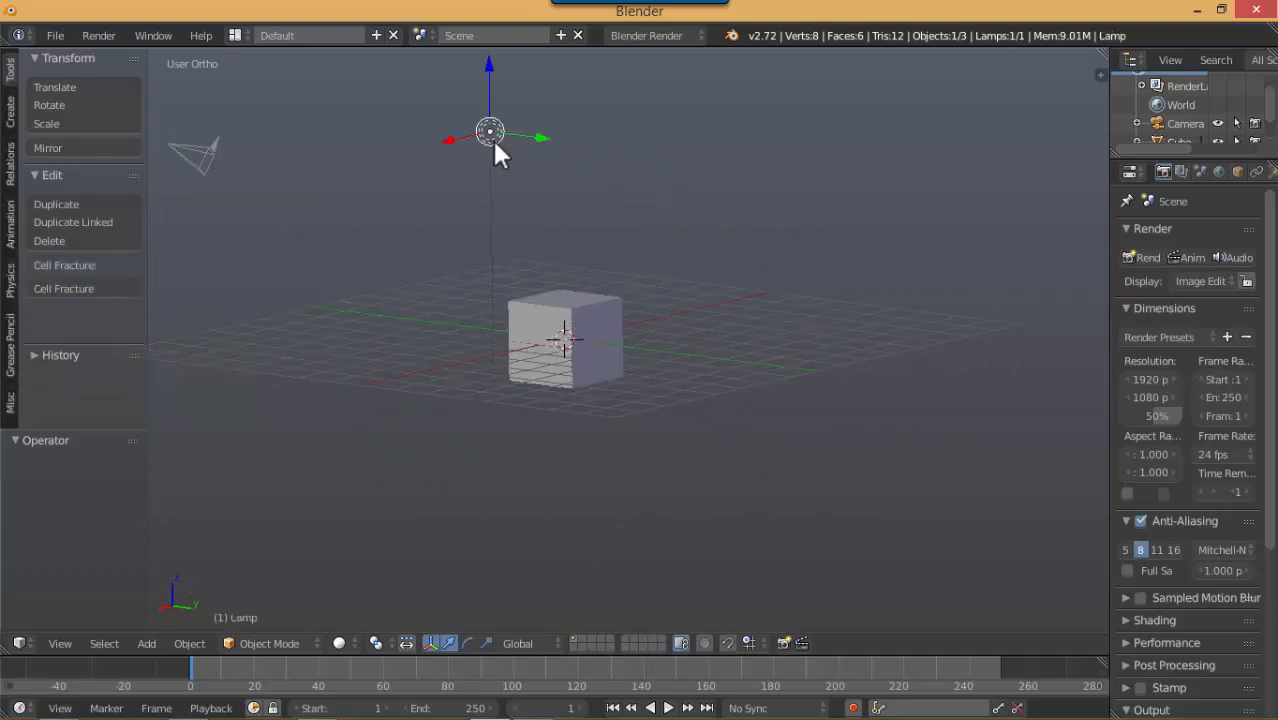
{"action": "right_click", "coordinate": [267, 138]}
{"action": "right_click", "coordinate": [489, 134]}
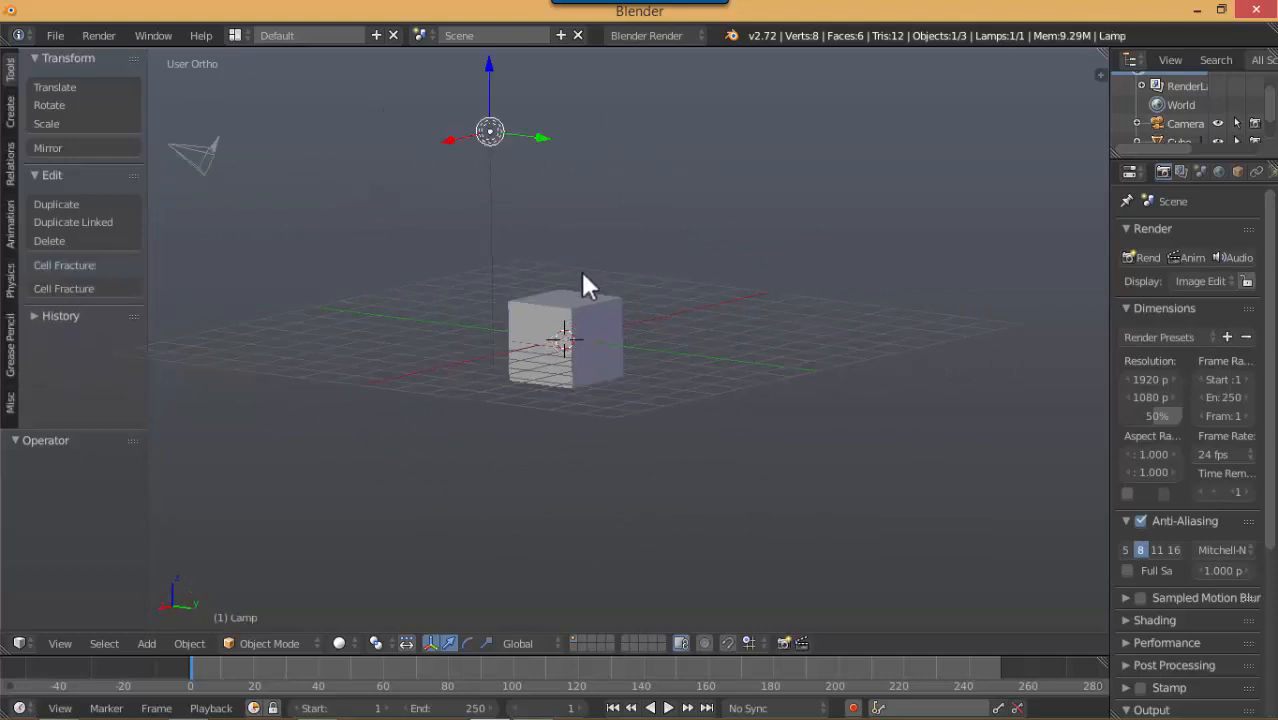
{"action": "right_click", "coordinate": [565, 306]}
{"action": "right_click", "coordinate": [490, 138]}
{"action": "right_click", "coordinate": [222, 152]}
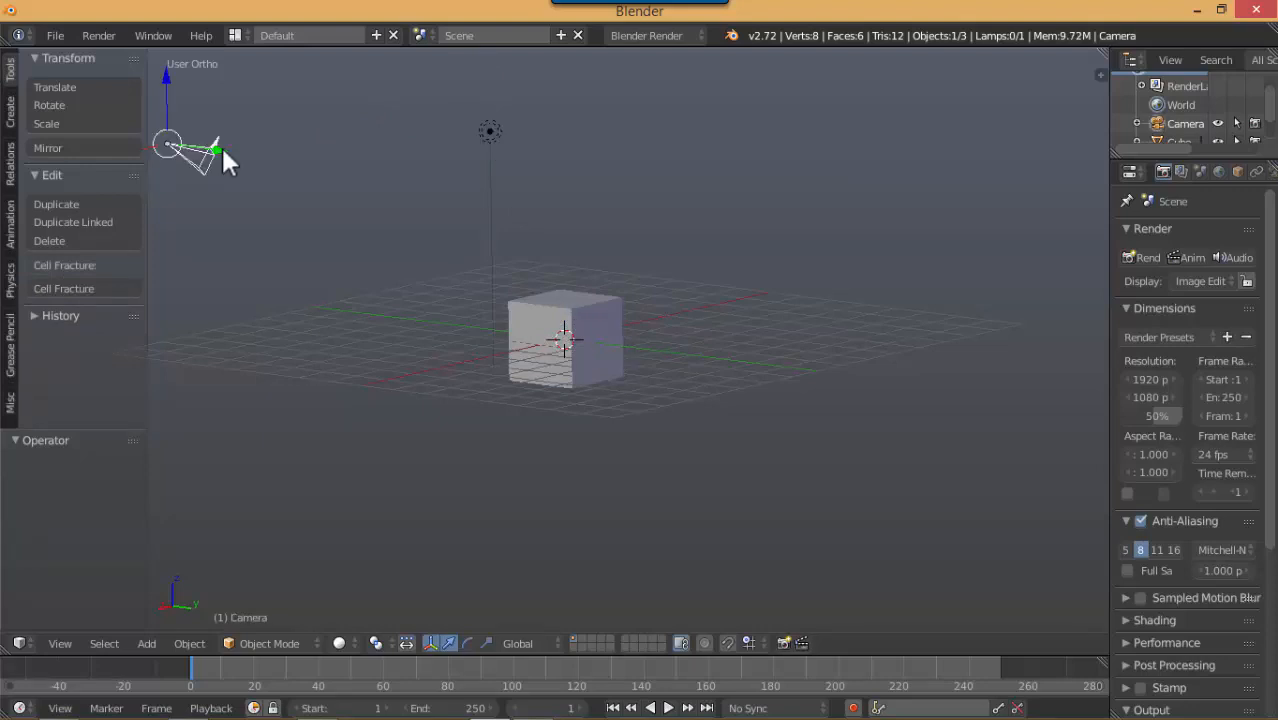
{"action": "right_click", "coordinate": [534, 286]}
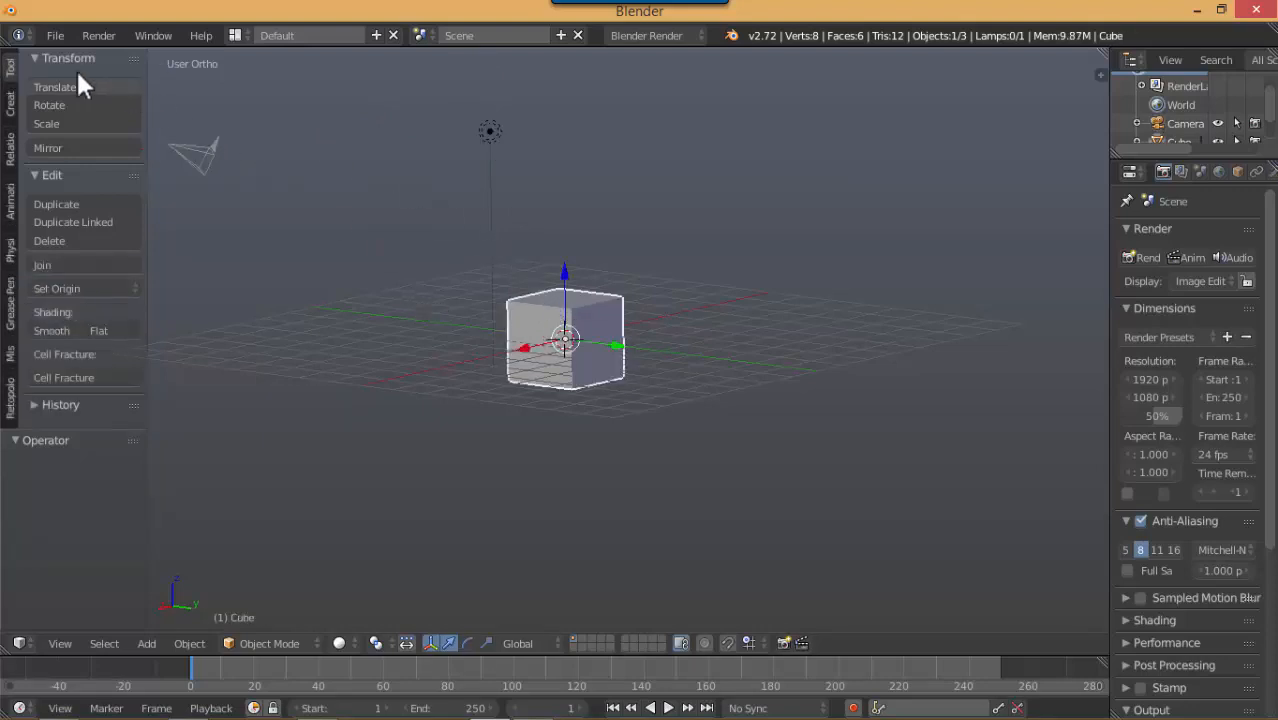
Try the Left option for Select With in the Input preferences, restore it to Right, and close the preferences
{"action": "left_click", "coordinate": [57, 35]}
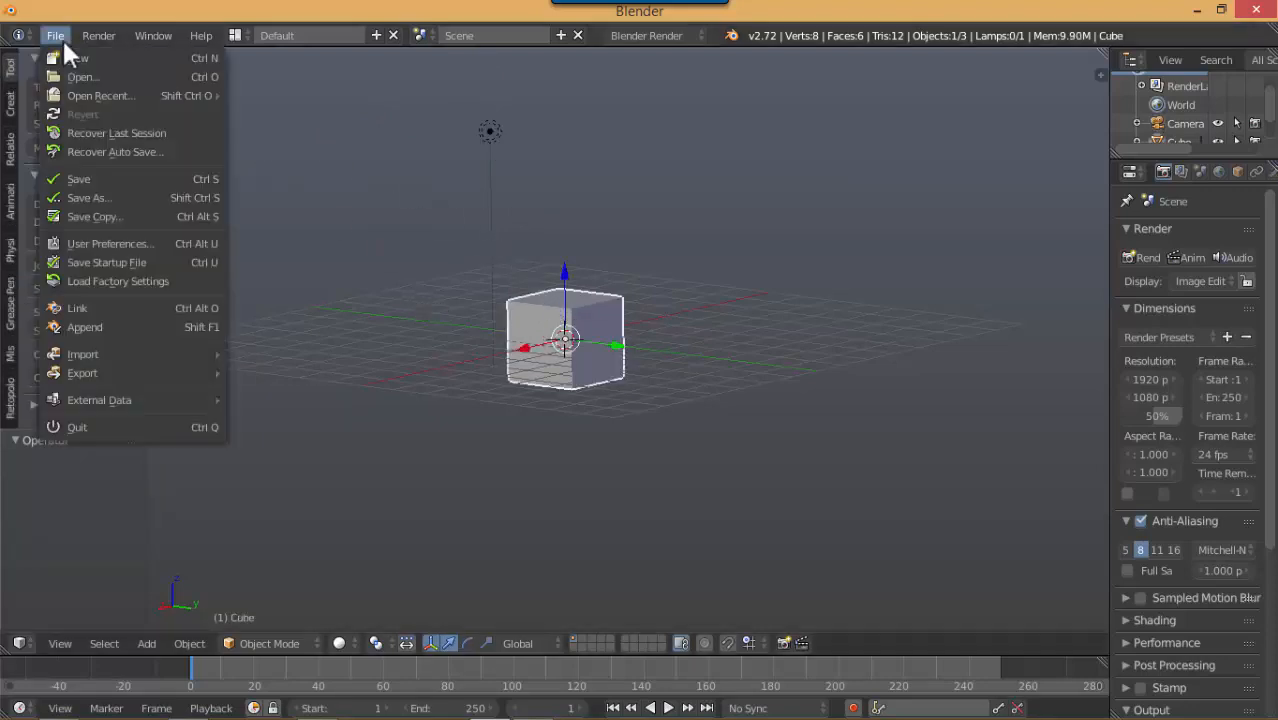
{"action": "left_click", "coordinate": [145, 241]}
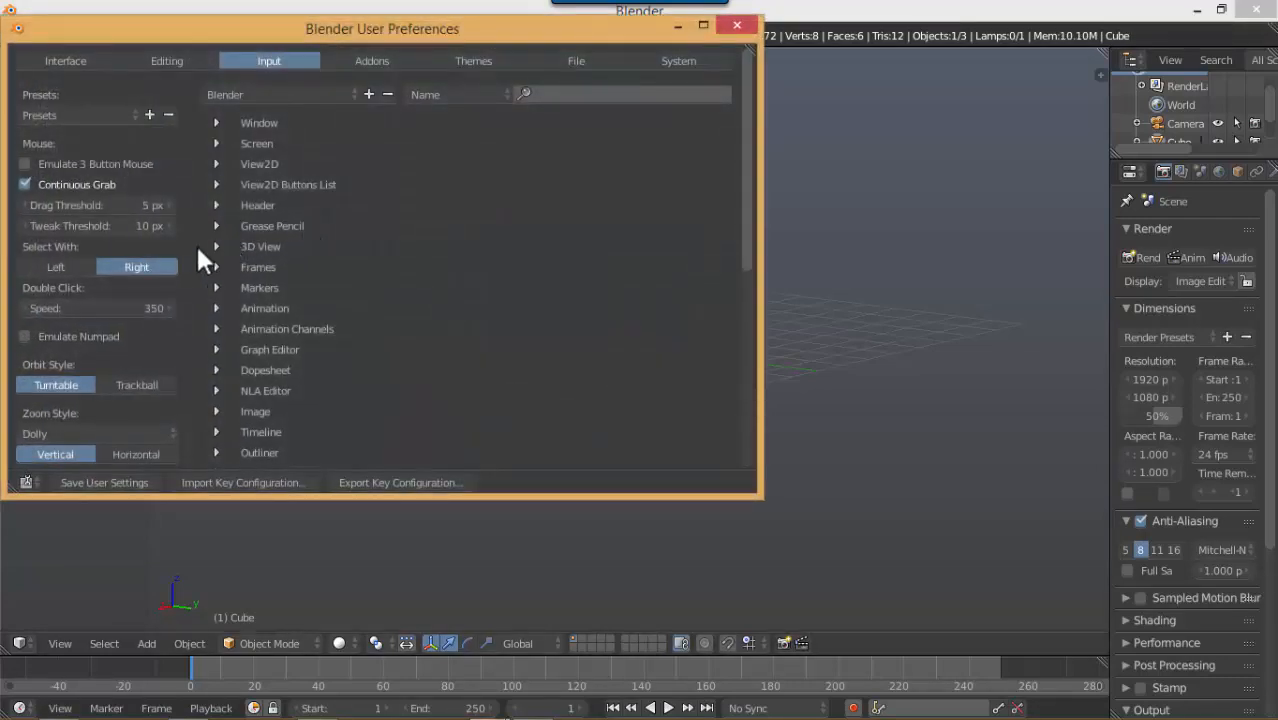
{"action": "scroll", "coordinate": [125, 345], "scroll_direction": "down", "scroll_amount": 1}
{"action": "scroll", "coordinate": [134, 347], "scroll_direction": "down", "scroll_amount": 2}
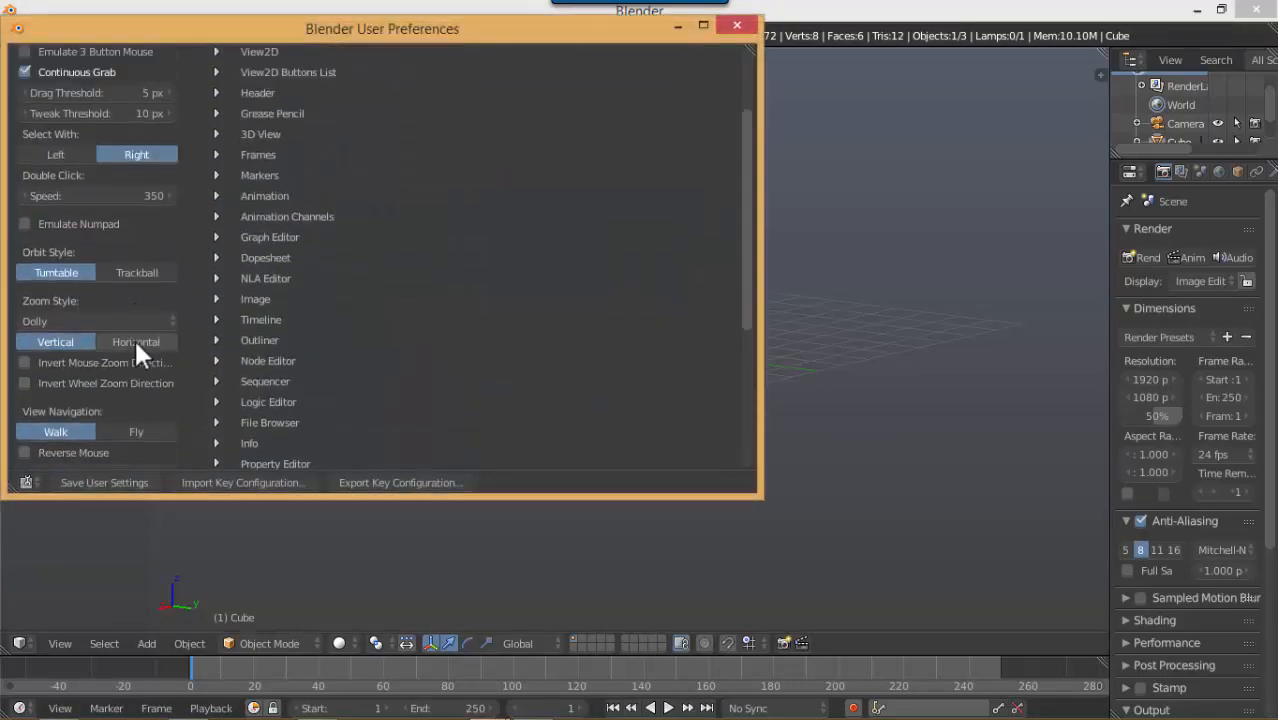
{"action": "scroll", "coordinate": [134, 347], "scroll_direction": "up", "scroll_amount": 1}
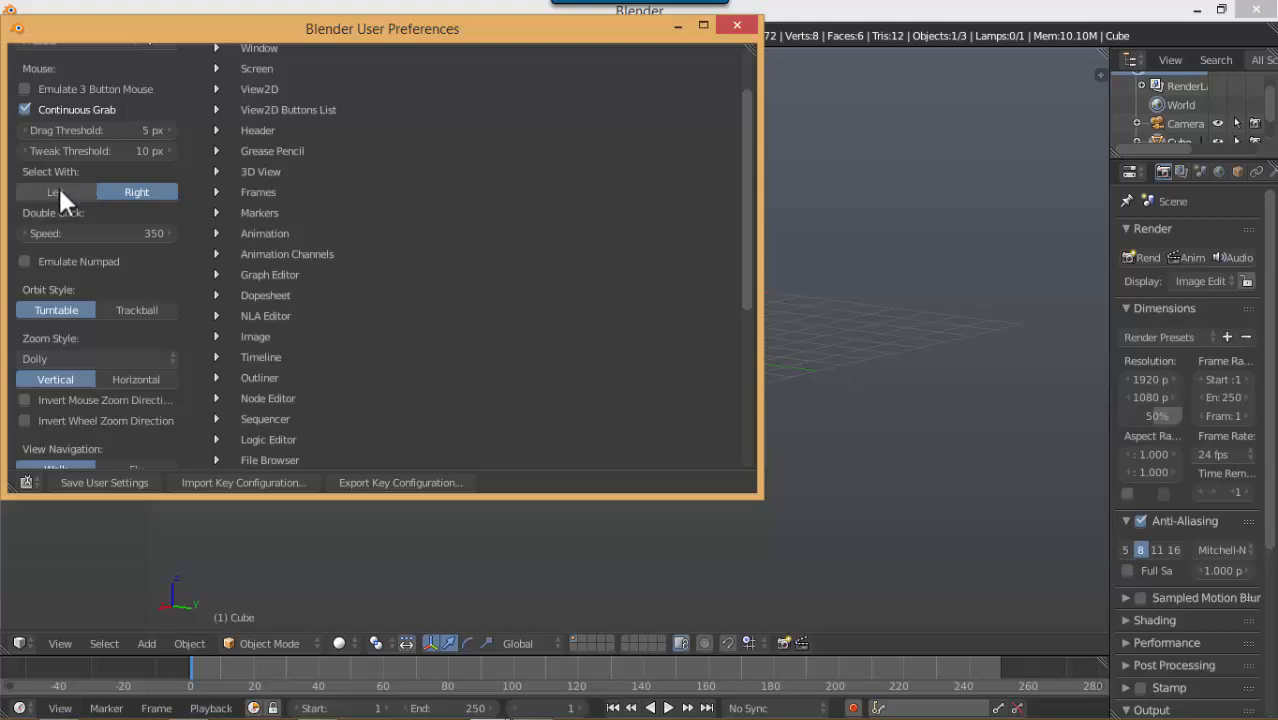
{"action": "left_click", "coordinate": [58, 190]}
{"action": "left_click", "coordinate": [128, 190]}
{"action": "scroll", "coordinate": [160, 205], "scroll_direction": "up", "scroll_amount": 2}
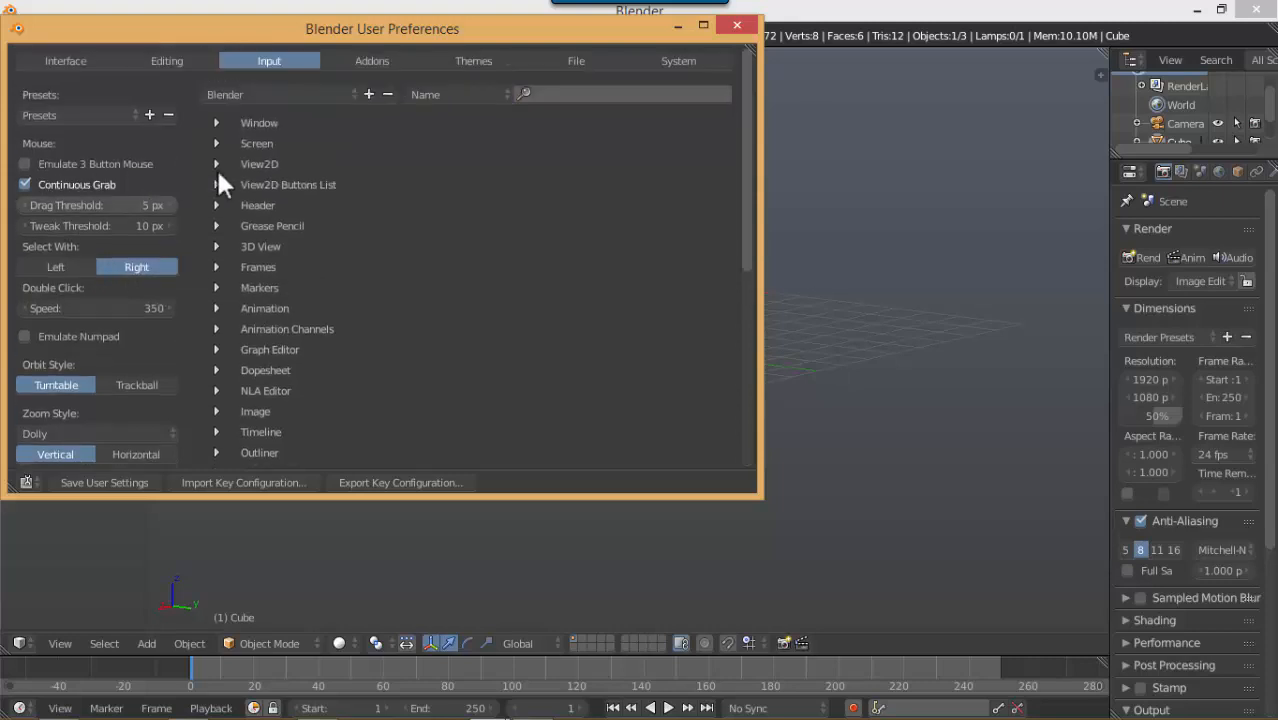
{"action": "left_click", "coordinate": [736, 25]}
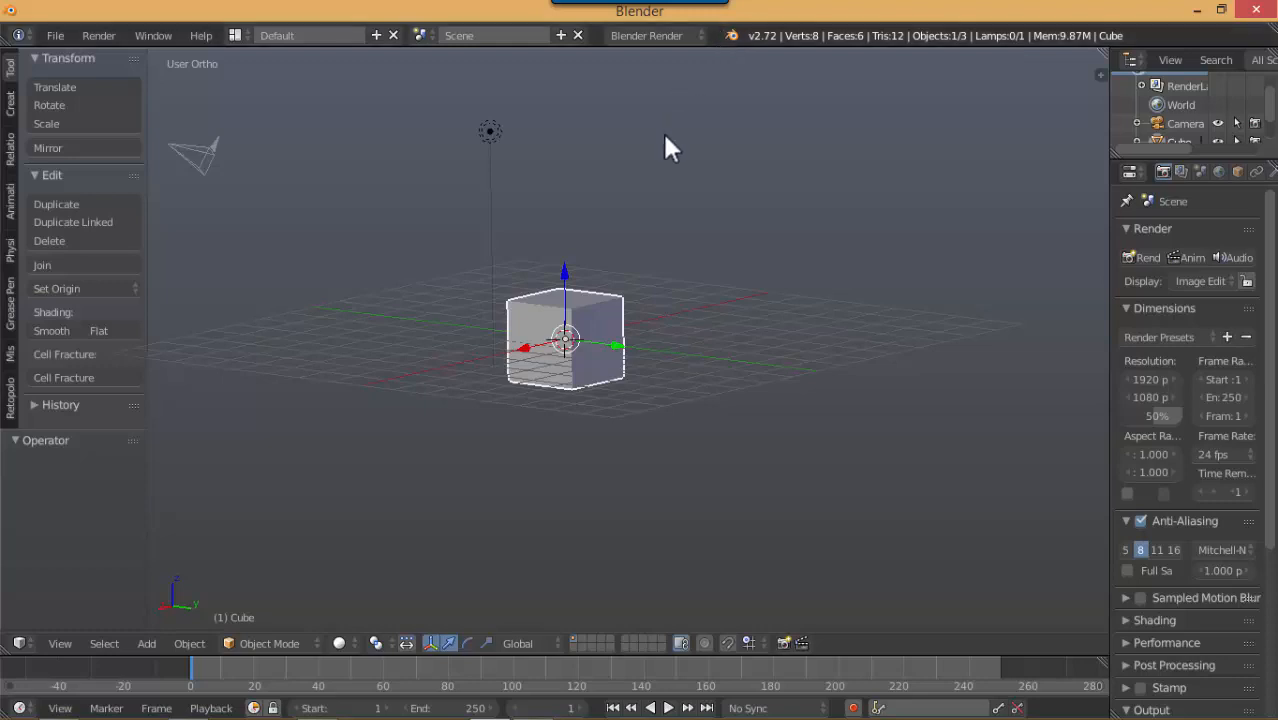
Switch the 3D view to the front orthographic view and frame the cube closely
{"action": "middle_click_drag", "start_coordinate": [665, 137], "coordinate": [638, 255]}
{"action": "key", "text": "KP_1"}
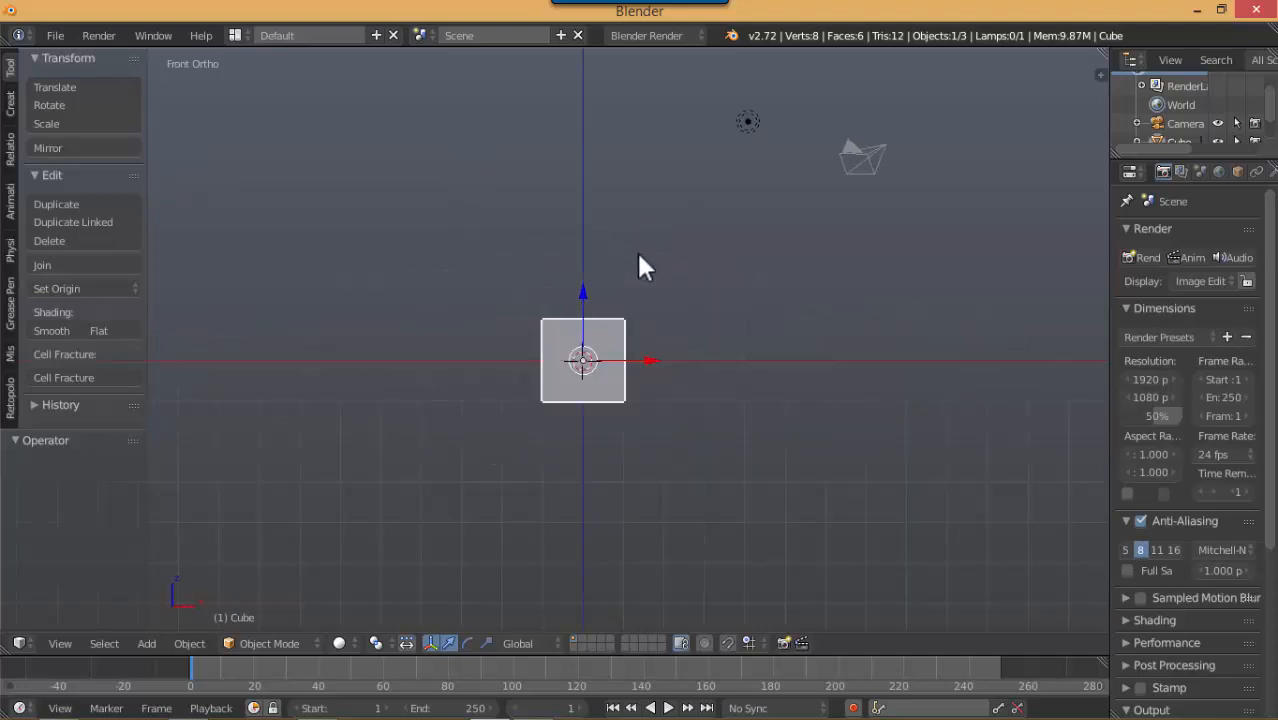
{"action": "scroll", "coordinate": [617, 360], "scroll_direction": "up", "scroll_amount": 3}
{"action": "scroll", "coordinate": [597, 302], "scroll_direction": "up", "scroll_amount": 4}
{"action": "mouse_move", "coordinate": [617, 351]}
{"action": "middle_mouse_down", "text": "shift"}
{"action": "mouse_move", "coordinate": [597, 302]}
{"action": "mouse_move", "coordinate": [589, 346]}
{"action": "mouse_move", "coordinate": [601, 352]}
{"action": "middle_mouse_up", "text": "shift"}
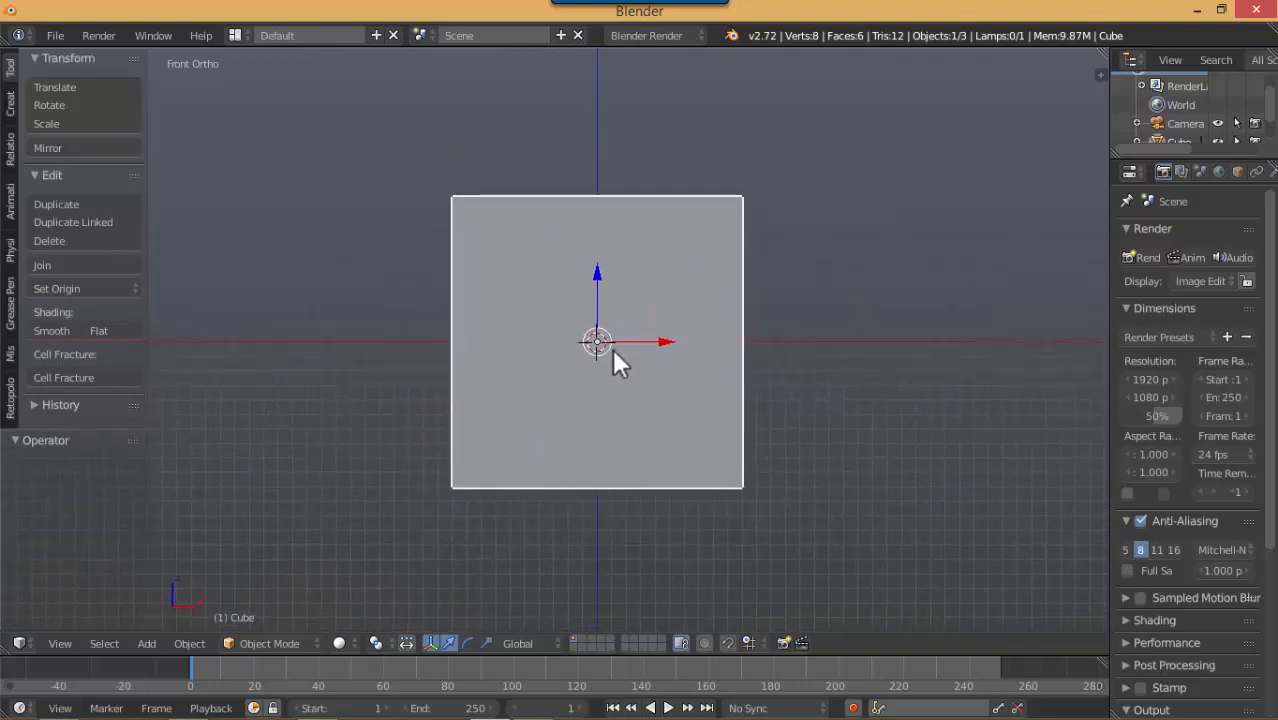
Show the 3D view's properties and collapse the 3D Cursor, View, Item and Transform sections
{"action": "key", "text": "n"}
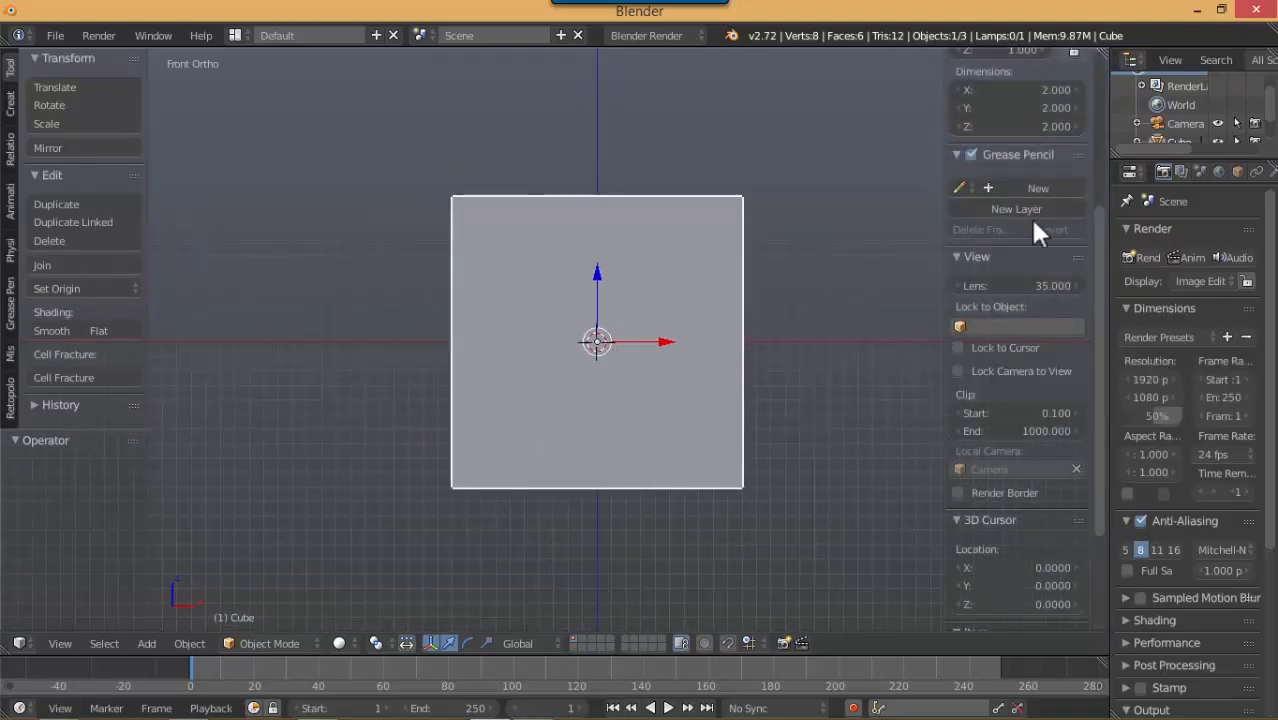
{"action": "scroll", "coordinate": [1014, 320], "scroll_direction": "down", "scroll_amount": 4}
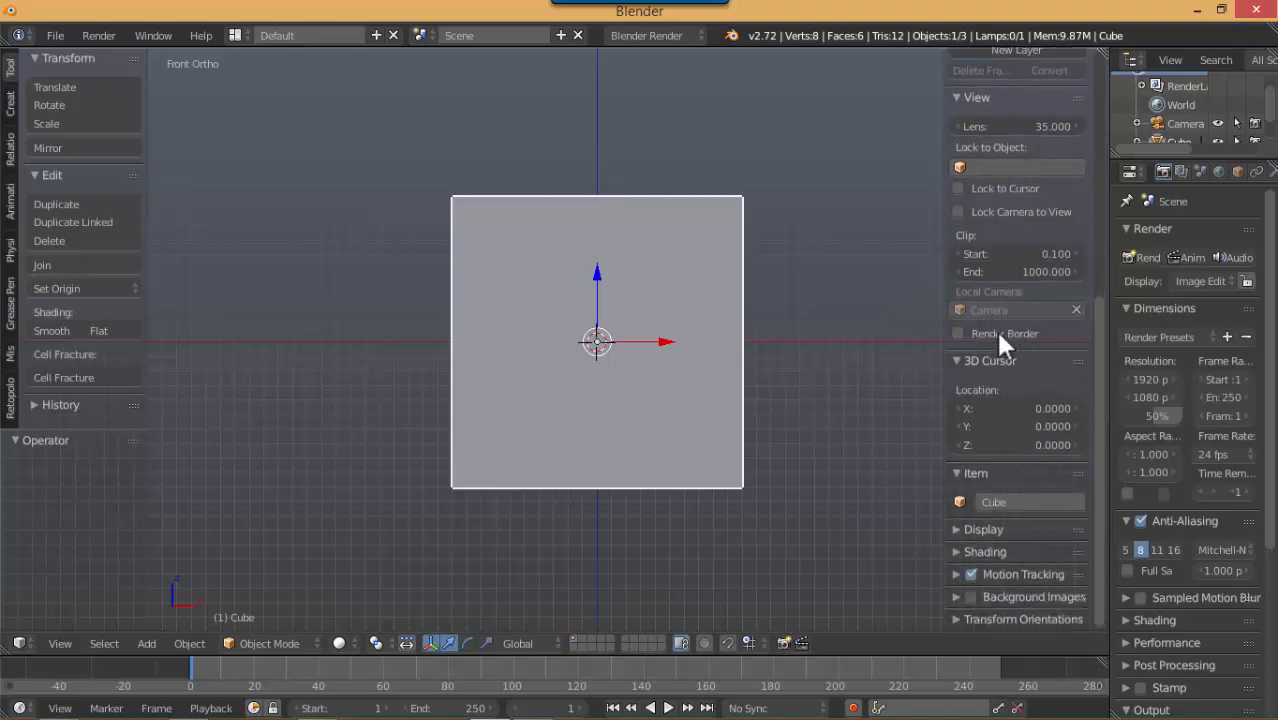
{"action": "left_click", "coordinate": [990, 361]}
{"action": "left_click", "coordinate": [979, 100]}
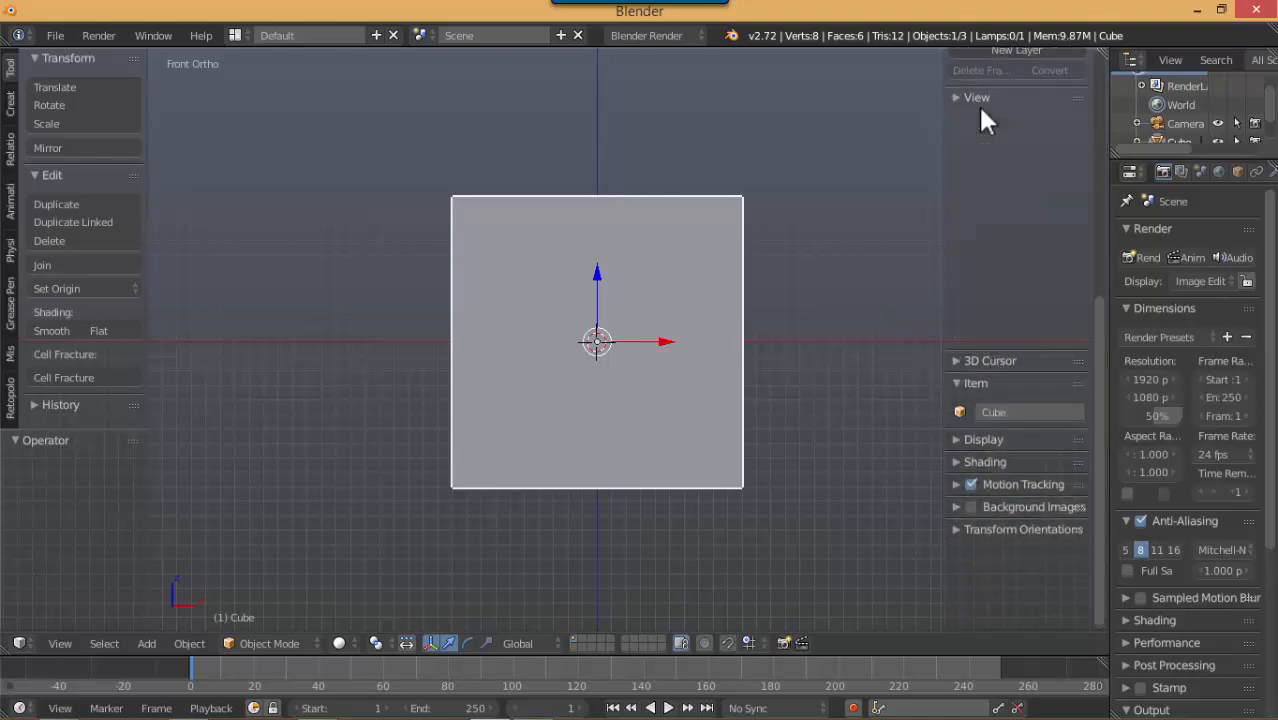
{"action": "left_click", "coordinate": [975, 151]}
{"action": "left_click", "coordinate": [978, 158]}
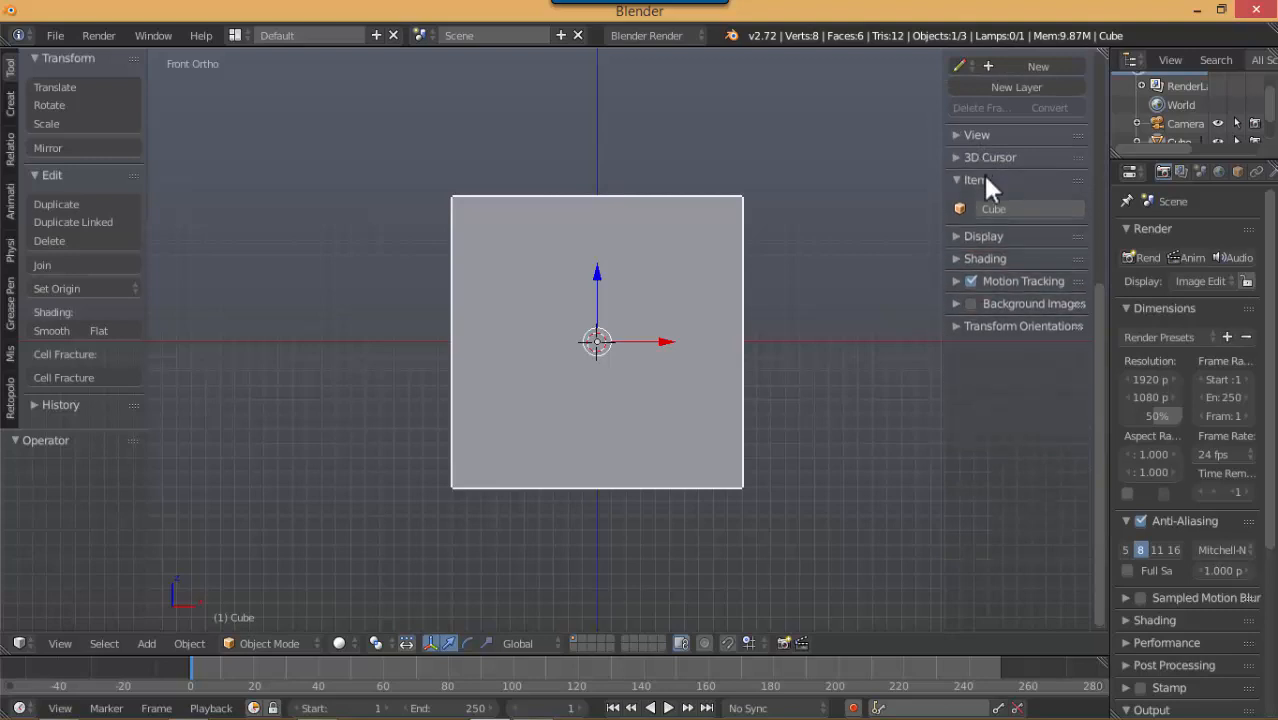
{"action": "scroll", "coordinate": [985, 140], "scroll_direction": "up", "scroll_amount": 9}
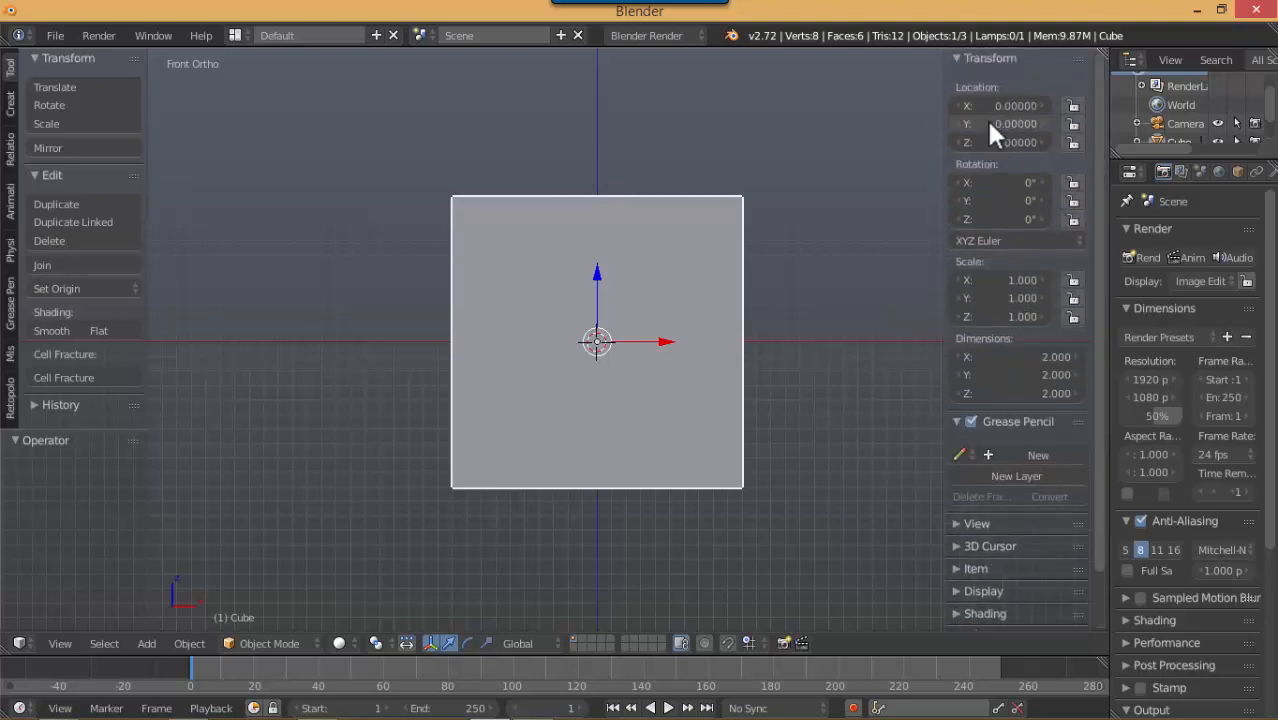
{"action": "left_click", "coordinate": [987, 60]}
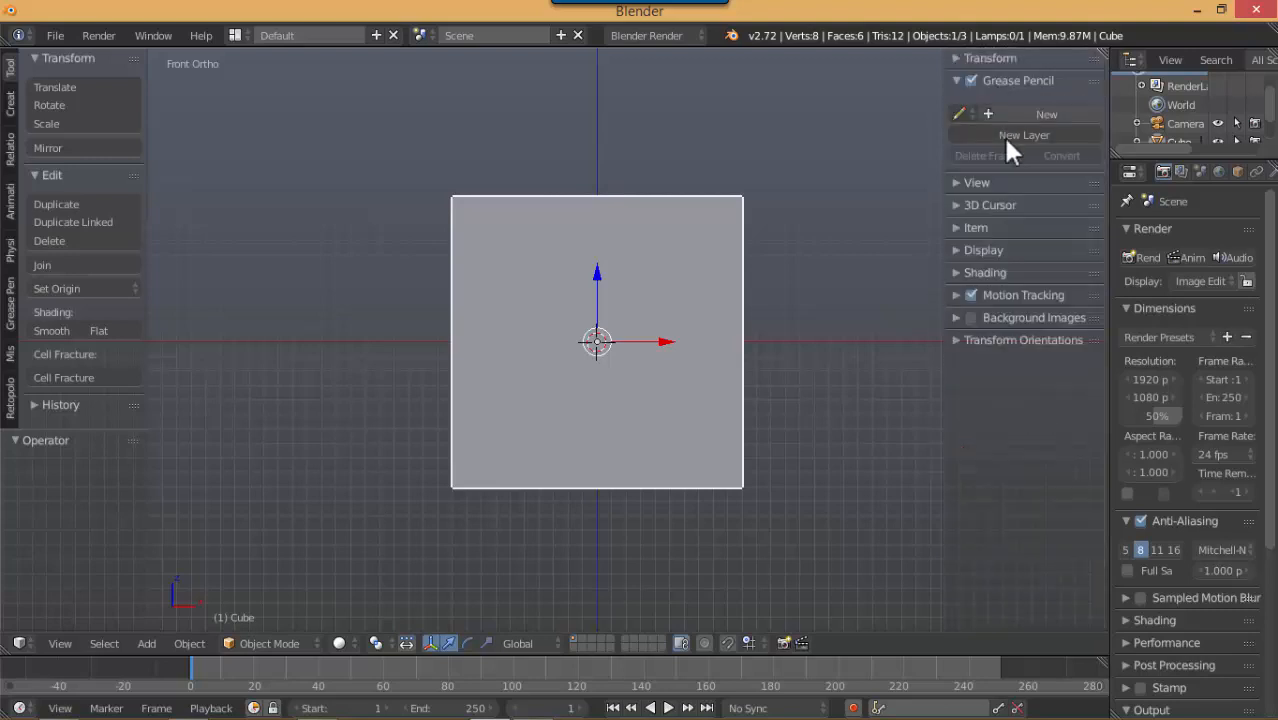
Enable background images, add an empty image entry, and start choosing its image file
{"action": "left_click", "coordinate": [957, 318]}
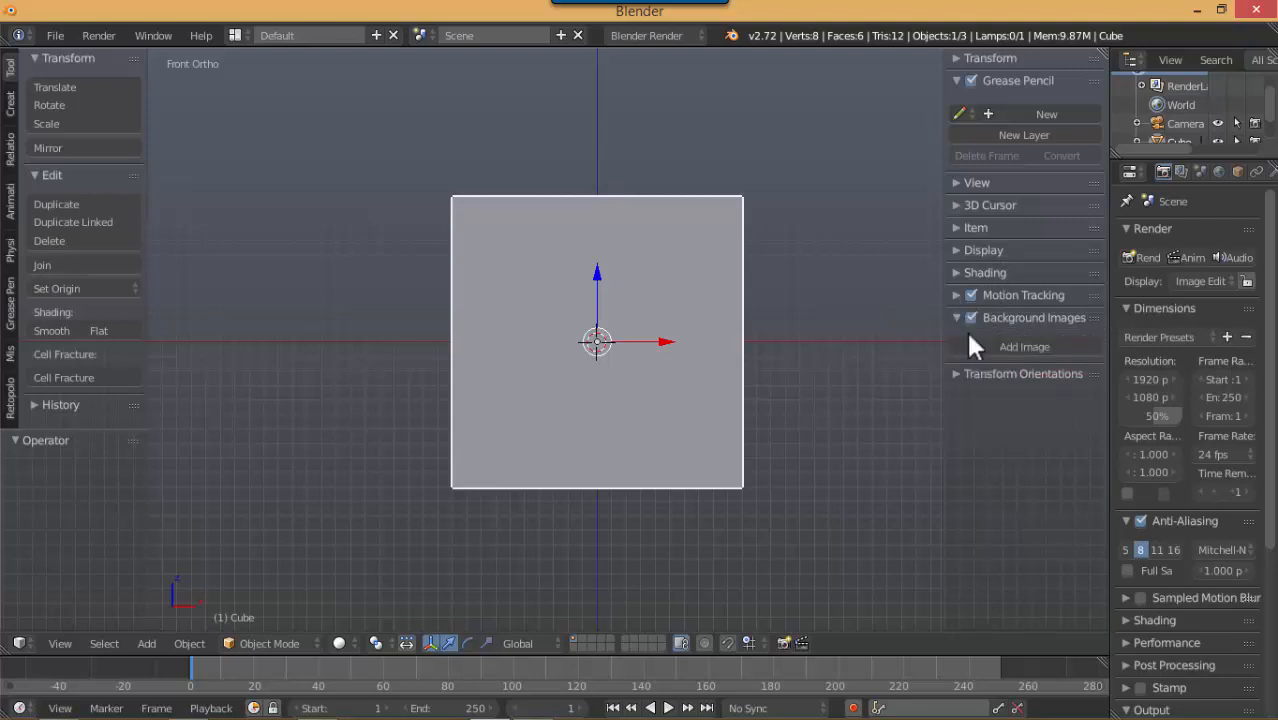
{"action": "left_click", "coordinate": [992, 349]}
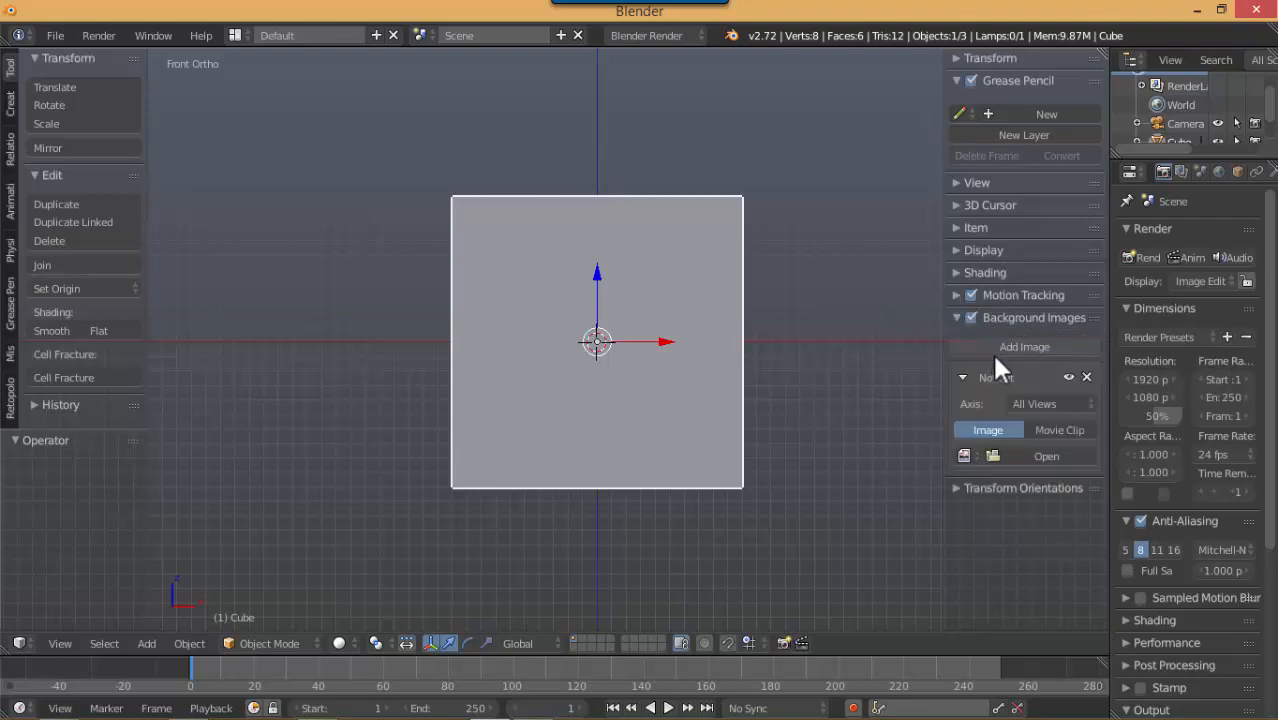
{"action": "left_click", "coordinate": [1016, 455]}
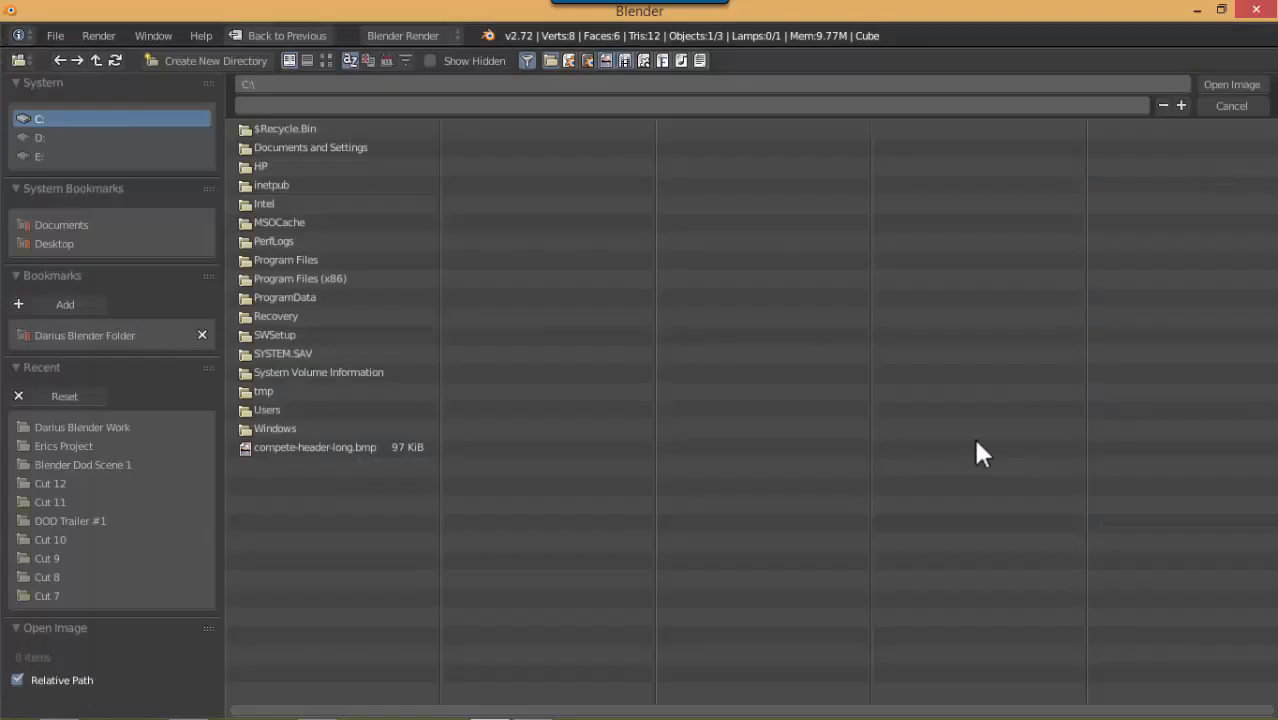
Look through the Desktop, Documents, bookmarked and recent folders and the drives for a reference image
{"action": "left_click", "coordinate": [68, 228]}
{"action": "left_click", "coordinate": [55, 244]}
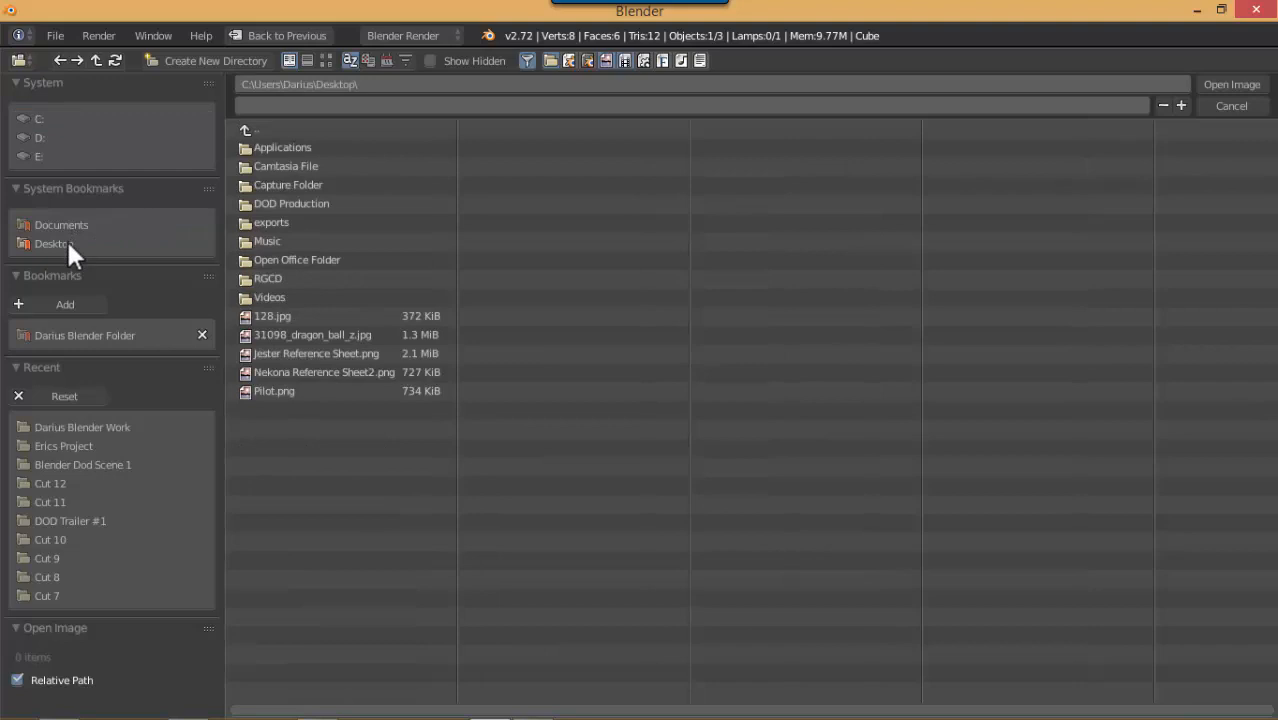
{"action": "left_click", "coordinate": [66, 226]}
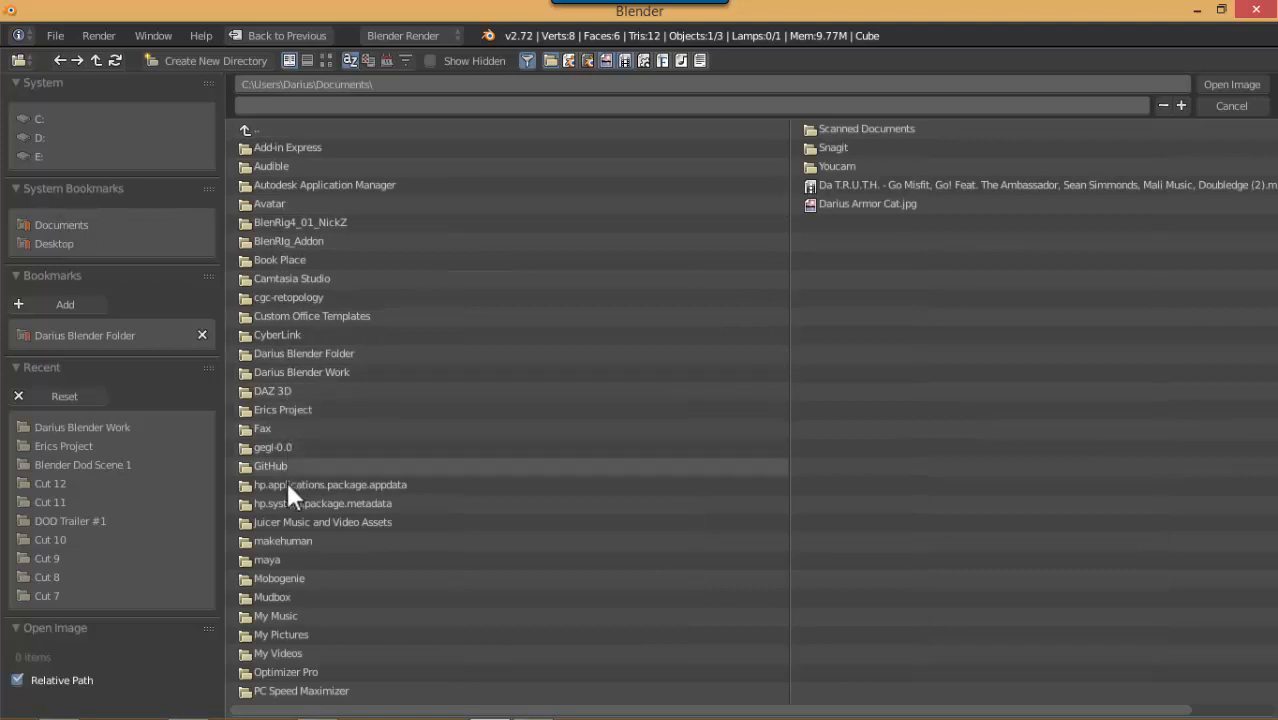
{"action": "left_click", "coordinate": [74, 428]}
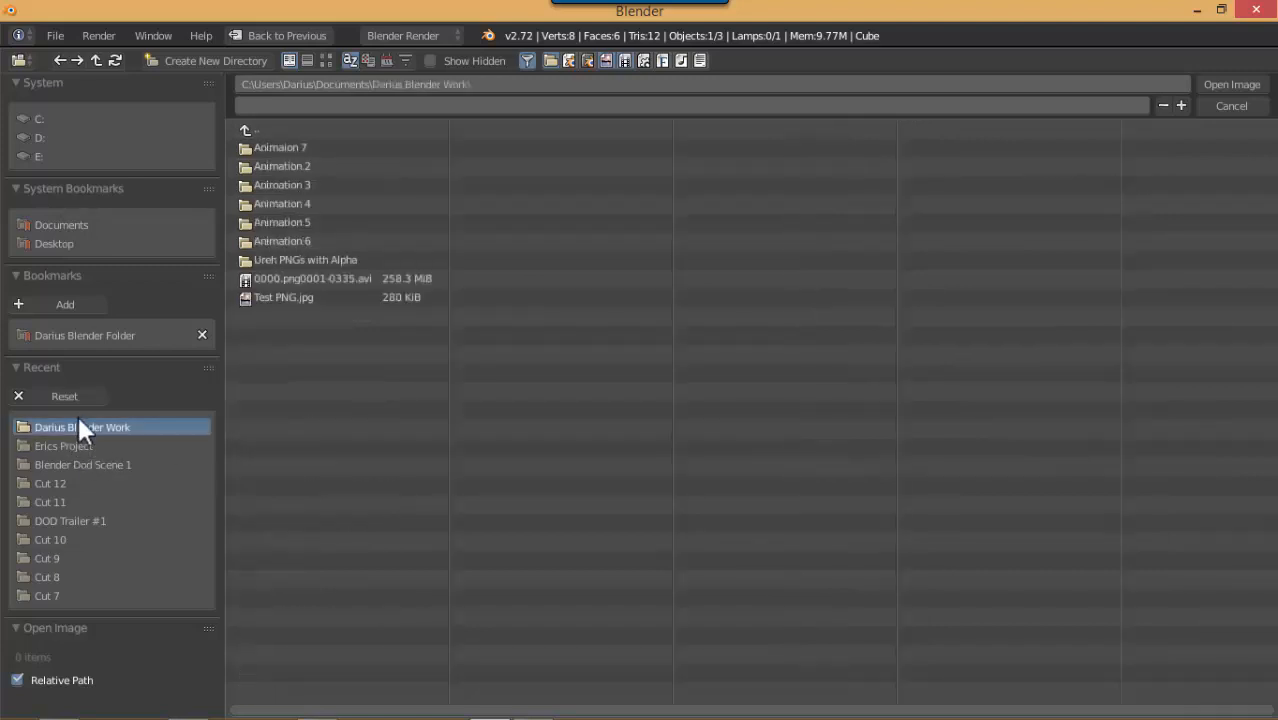
{"action": "left_click", "coordinate": [80, 335]}
{"action": "left_click", "coordinate": [70, 243]}
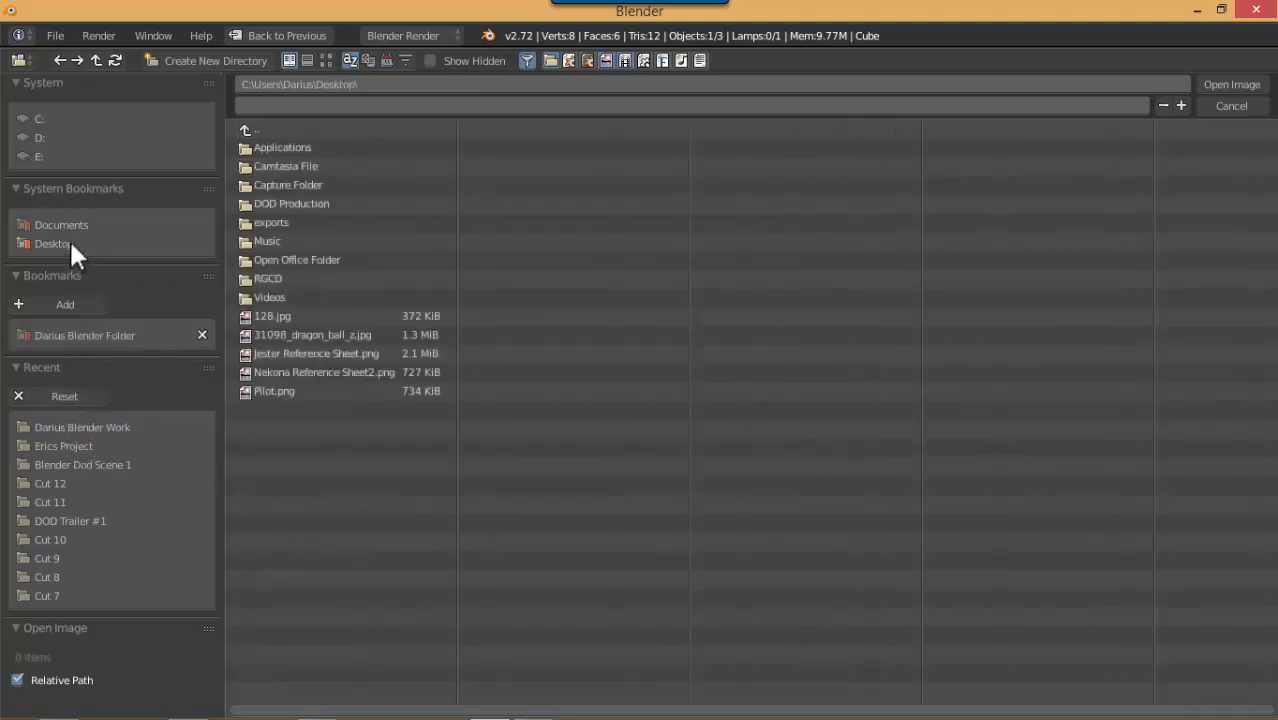
{"action": "left_click", "coordinate": [74, 225]}
{"action": "left_click", "coordinate": [47, 155]}
{"action": "left_click", "coordinate": [45, 137]}
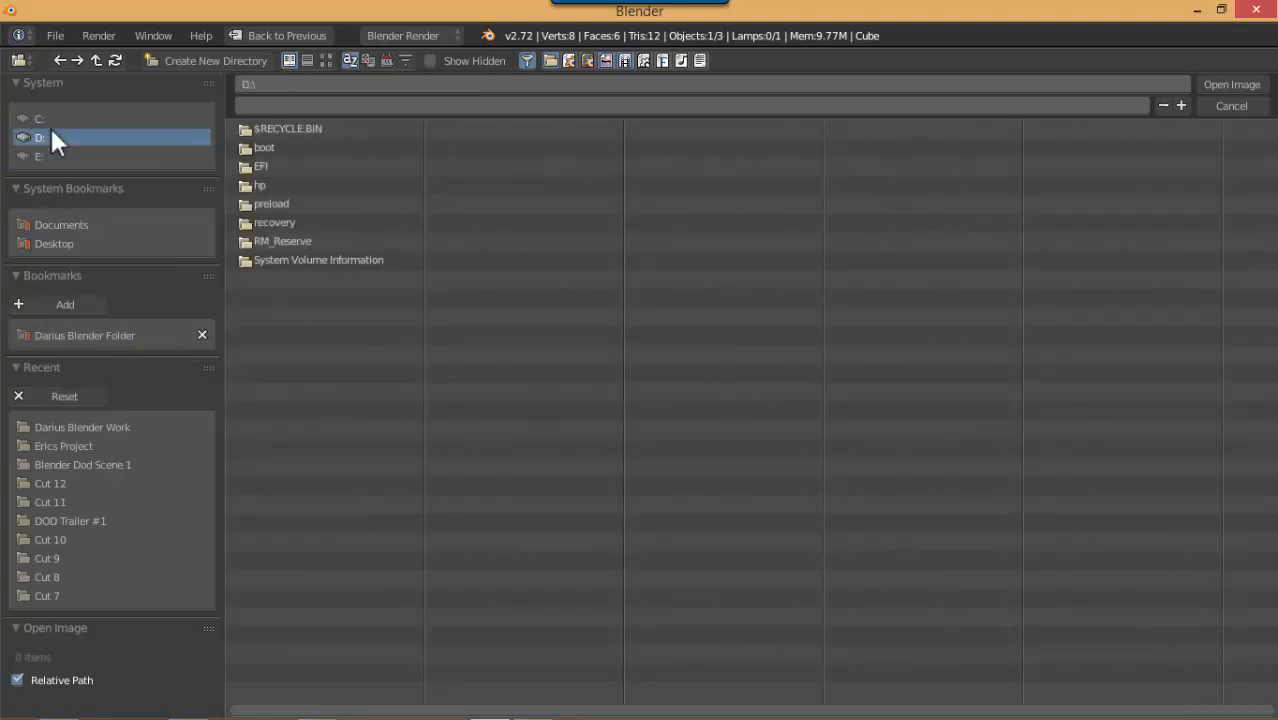
{"action": "left_click", "coordinate": [50, 117]}
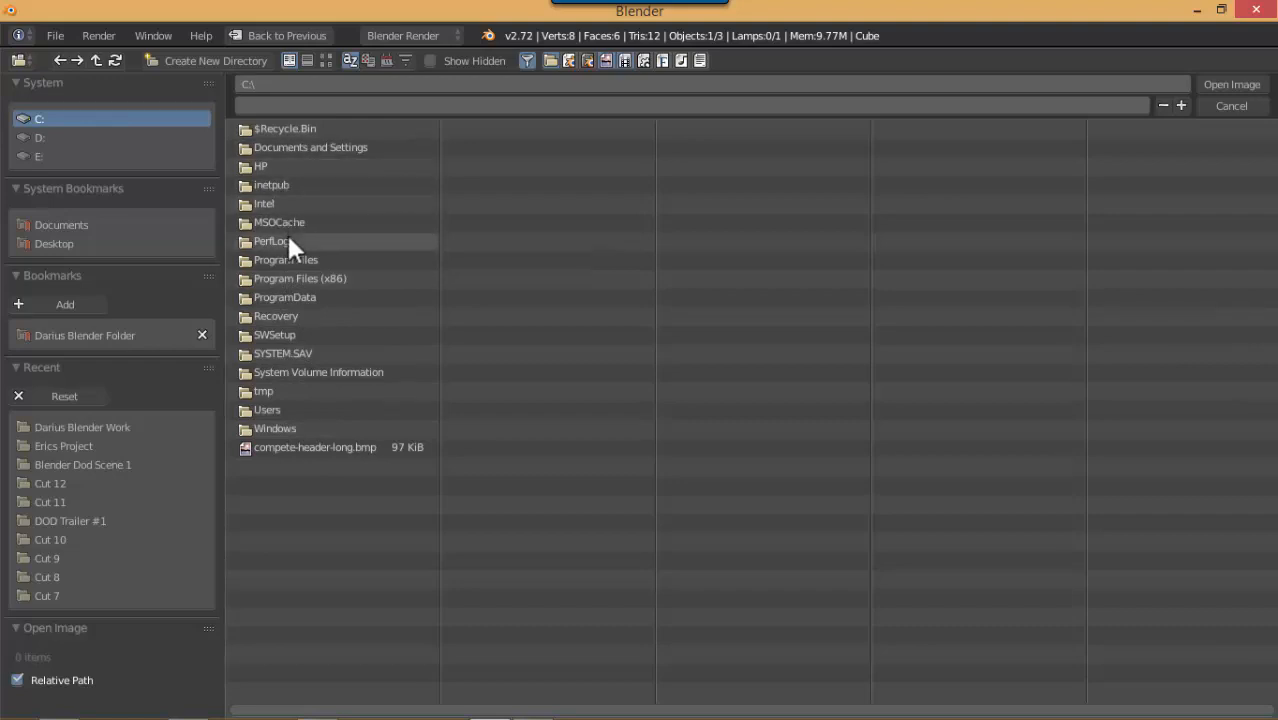
{"action": "left_click", "coordinate": [38, 243]}
{"action": "left_click", "coordinate": [74, 224]}
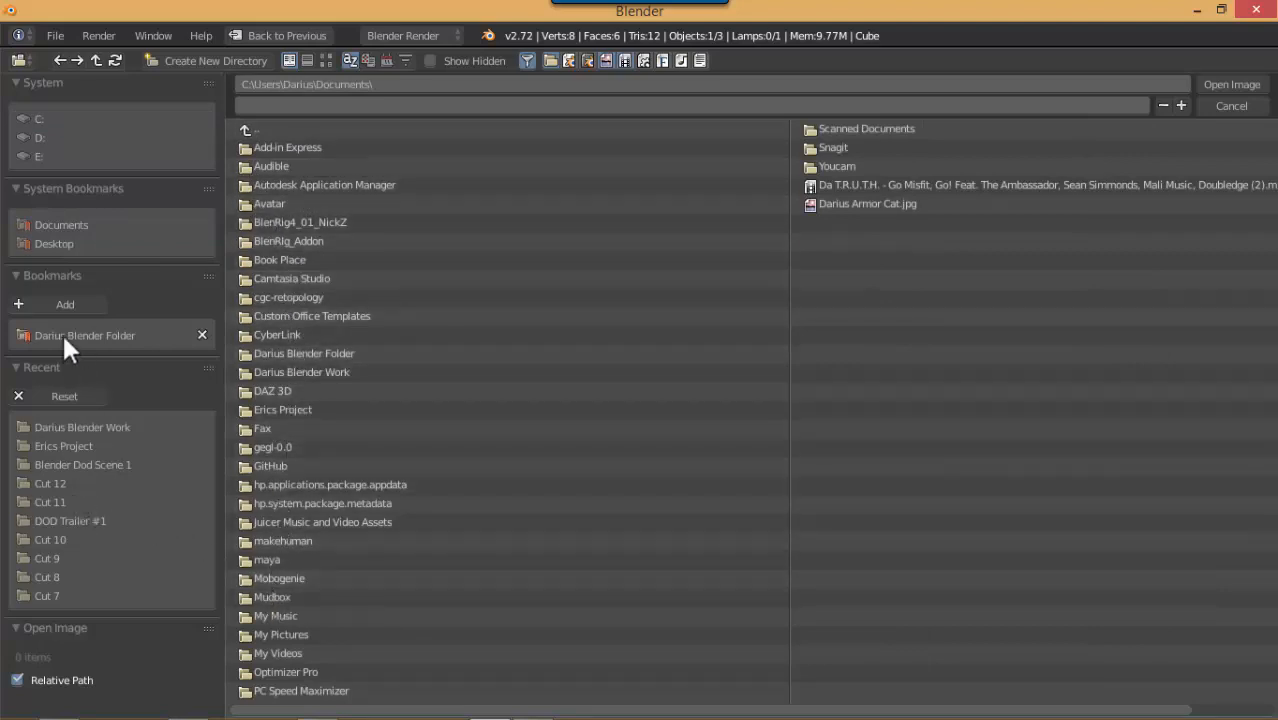
{"action": "left_click", "coordinate": [76, 245]}
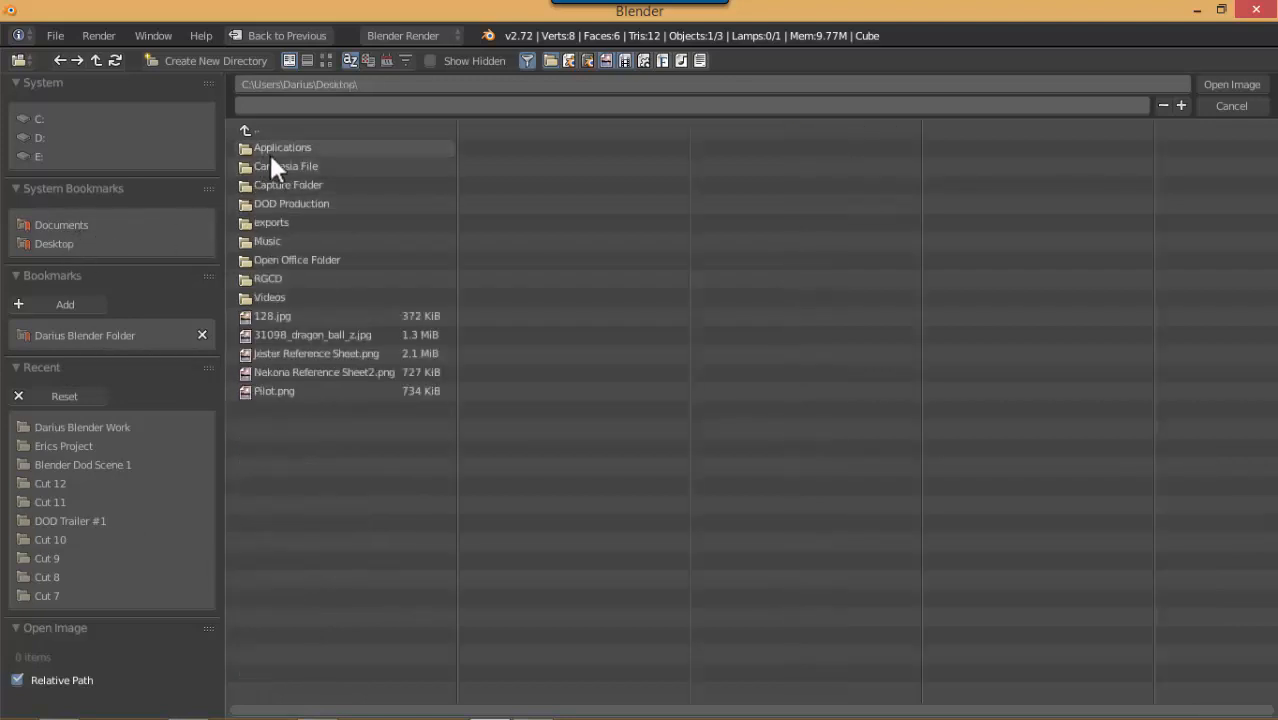
Go up from Documents to the Pictures folder and load sonic-sheet.jpg as the background image
{"action": "left_click", "coordinate": [68, 225]}
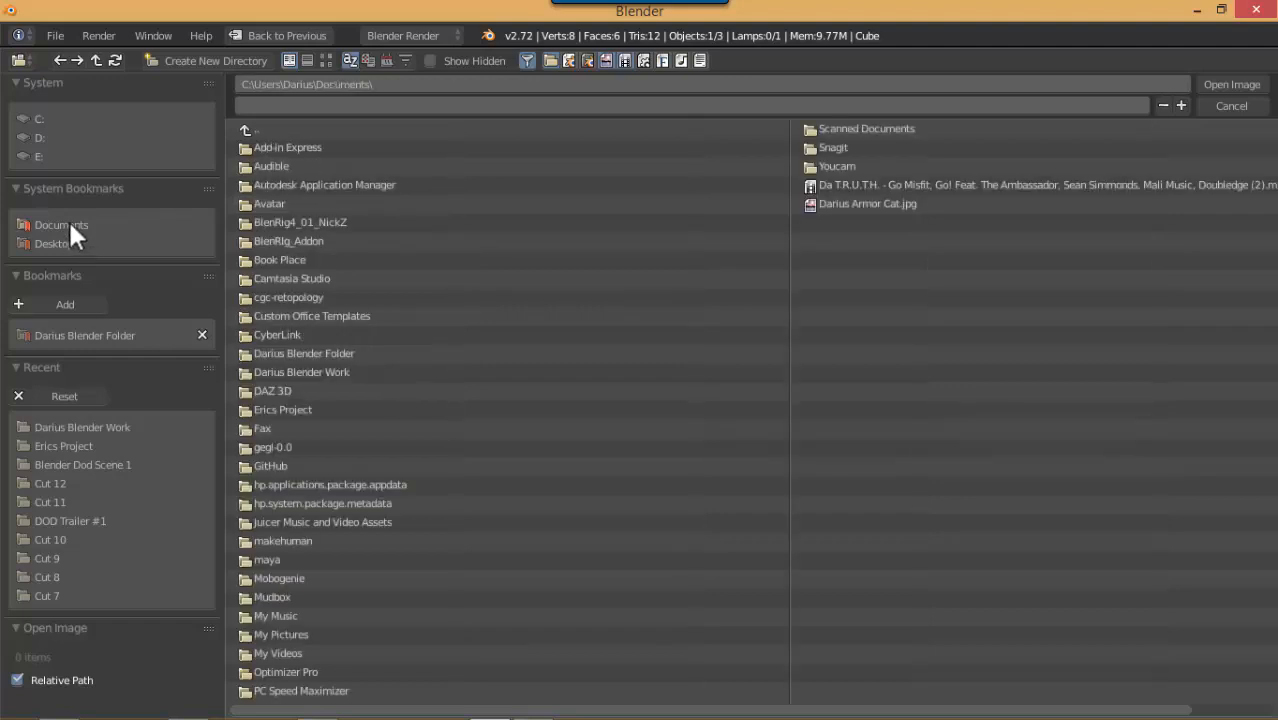
{"action": "left_click", "coordinate": [247, 131]}
{"action": "left_click_drag", "start_coordinate": [251, 130], "coordinate": [281, 209]}
{"action": "left_click", "coordinate": [275, 398]}
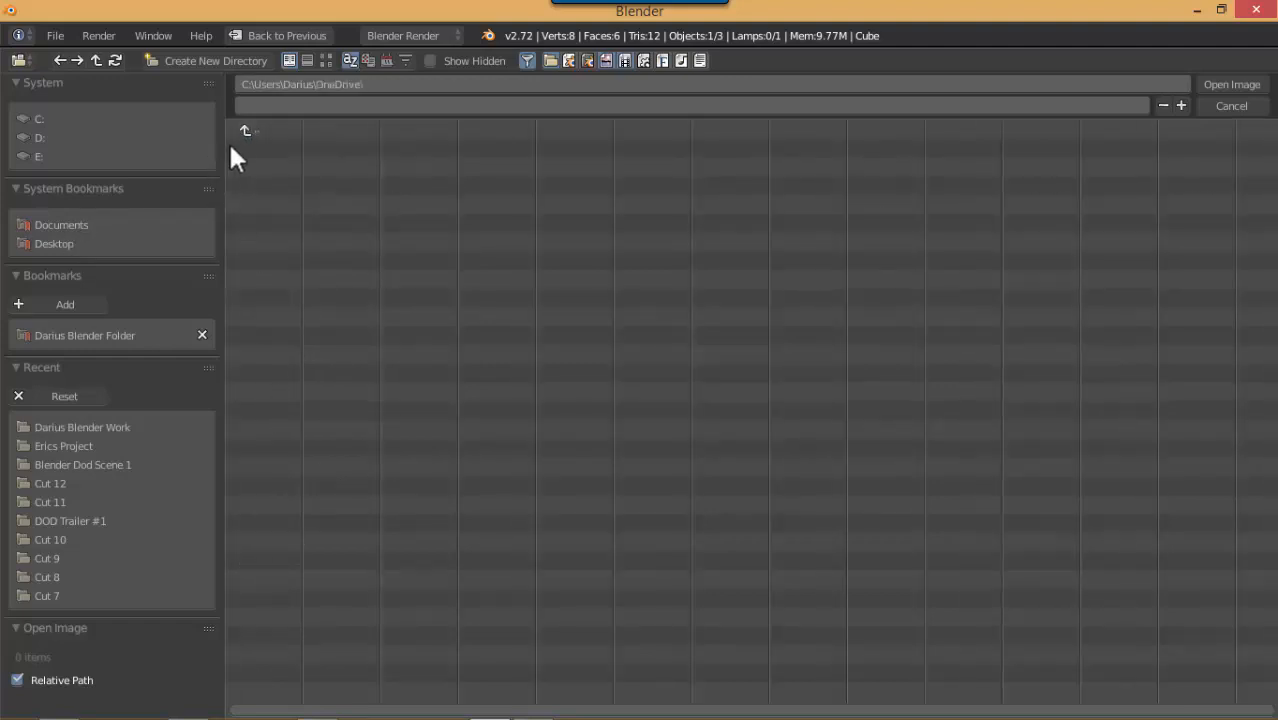
{"action": "left_click", "coordinate": [243, 131]}
{"action": "left_click", "coordinate": [279, 406]}
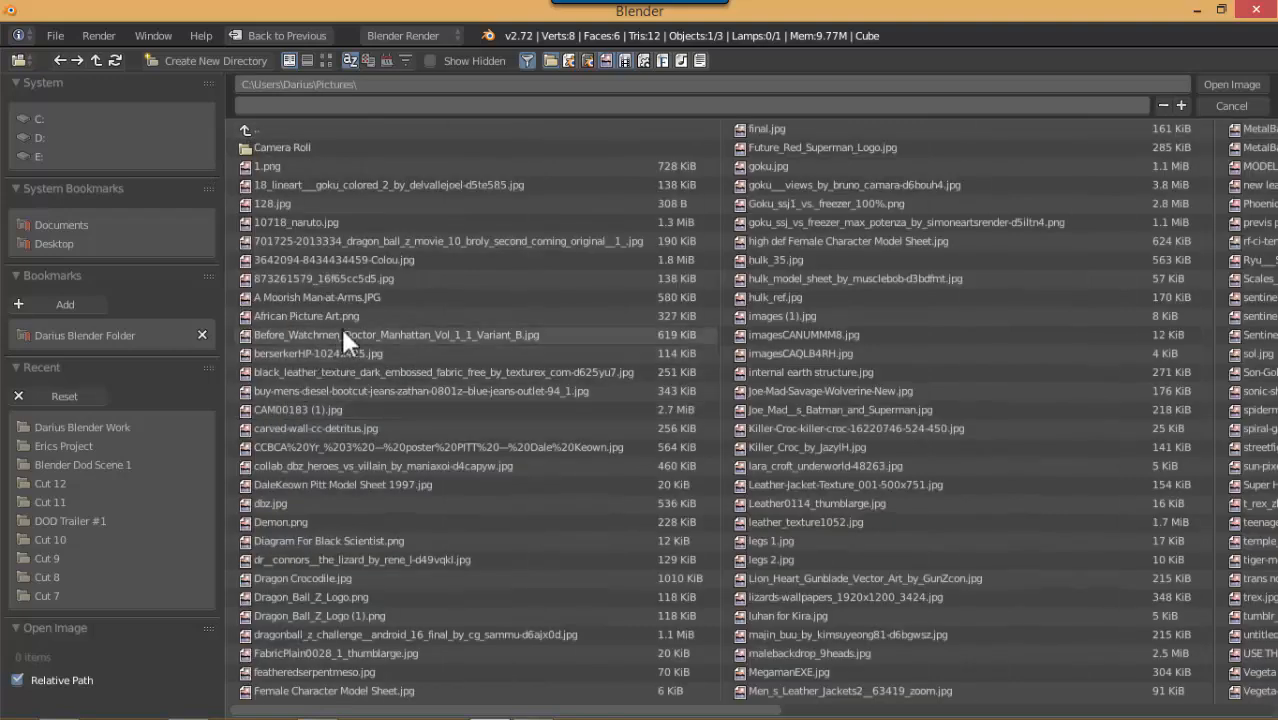
{"action": "scroll", "coordinate": [445, 344], "scroll_direction": "down", "scroll_amount": 5}
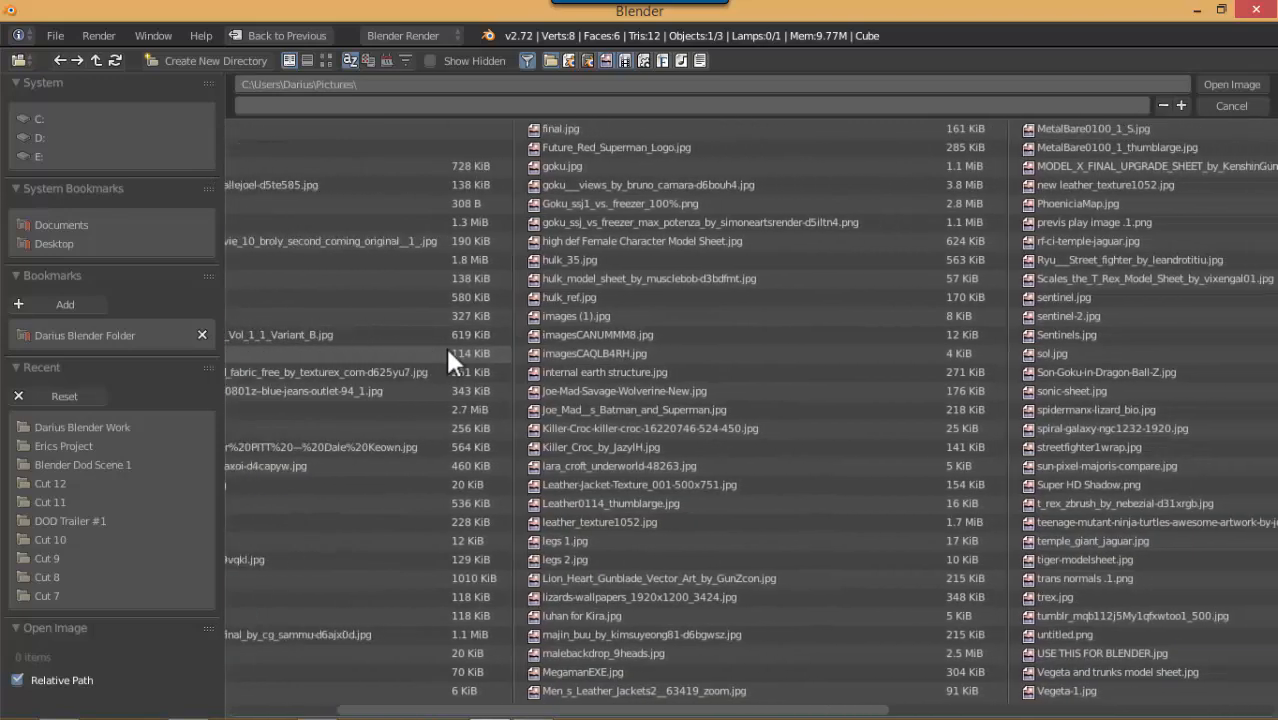
{"action": "scroll", "coordinate": [445, 356], "scroll_direction": "down", "scroll_amount": 2}
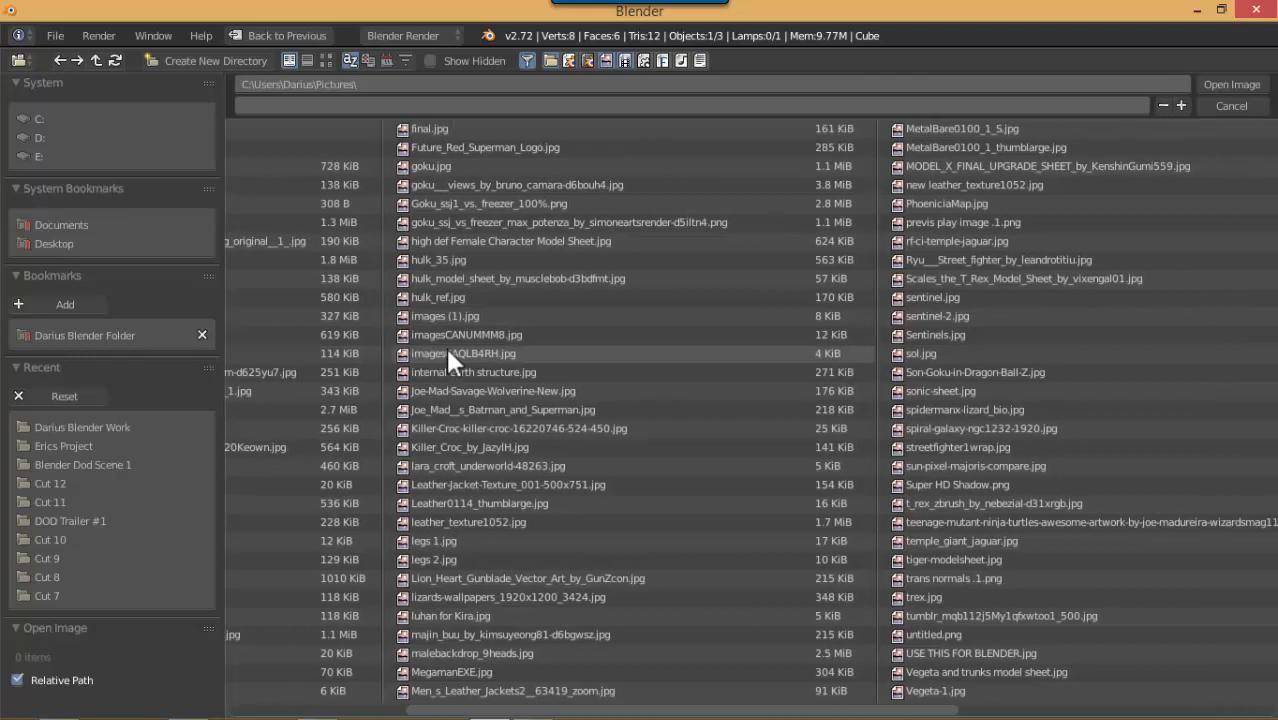
{"action": "left_click", "coordinate": [926, 391]}
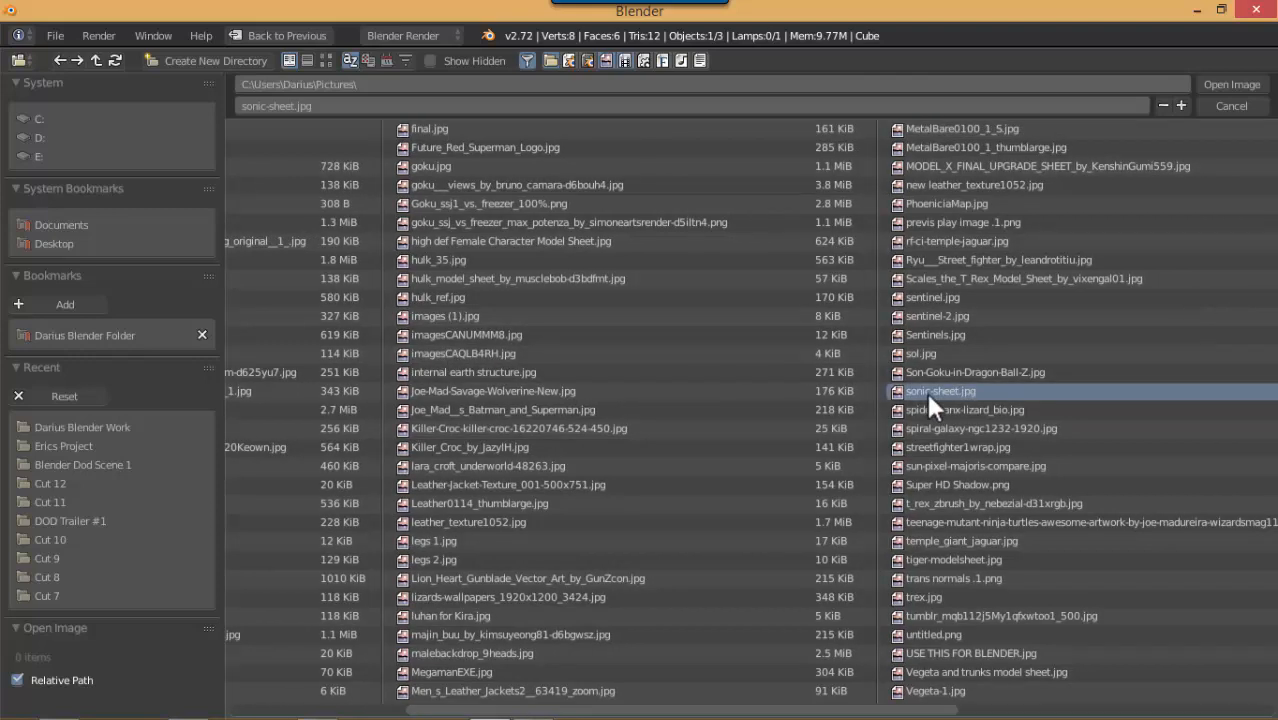
{"action": "double_click", "coordinate": [927, 392]}
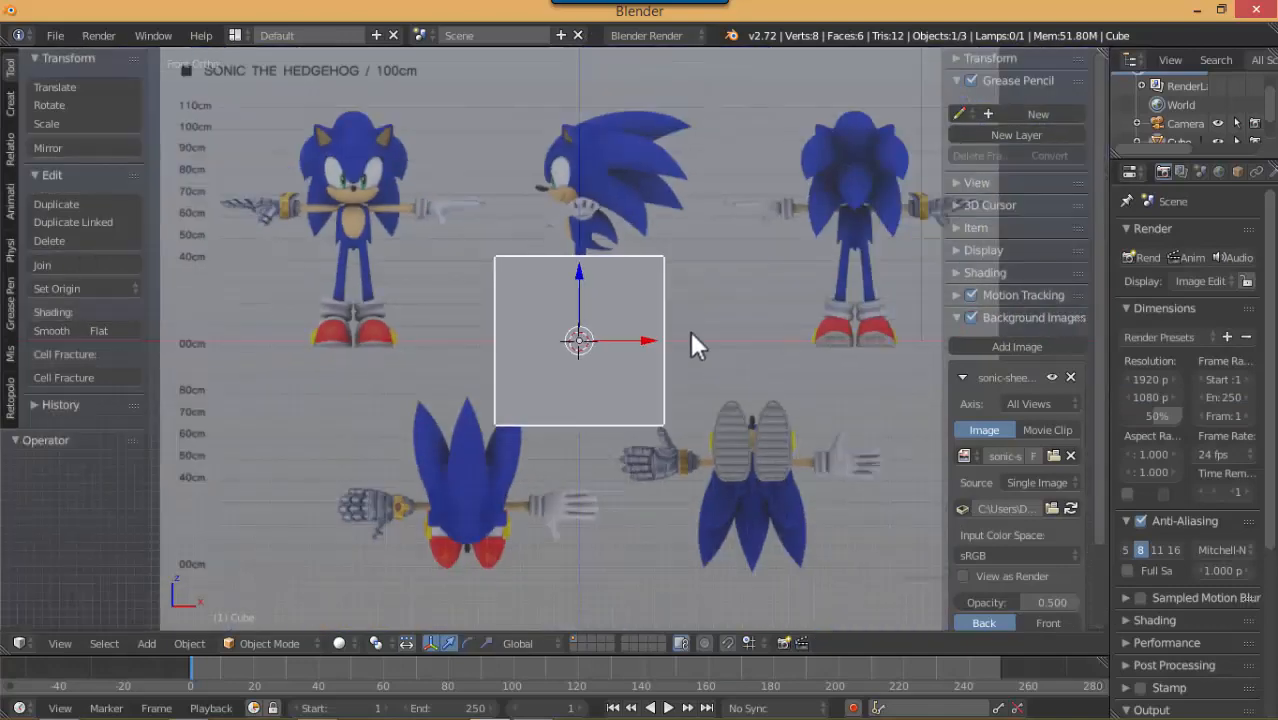
Examine the front, side and back character views on the reference sheet up close and as a whole
{"action": "middle_click_drag", "start_coordinate": [691, 333], "coordinate": [709, 351], "text": "shift"}
{"action": "middle_click_drag", "start_coordinate": [730, 298], "coordinate": [645, 224], "text": "shift"}
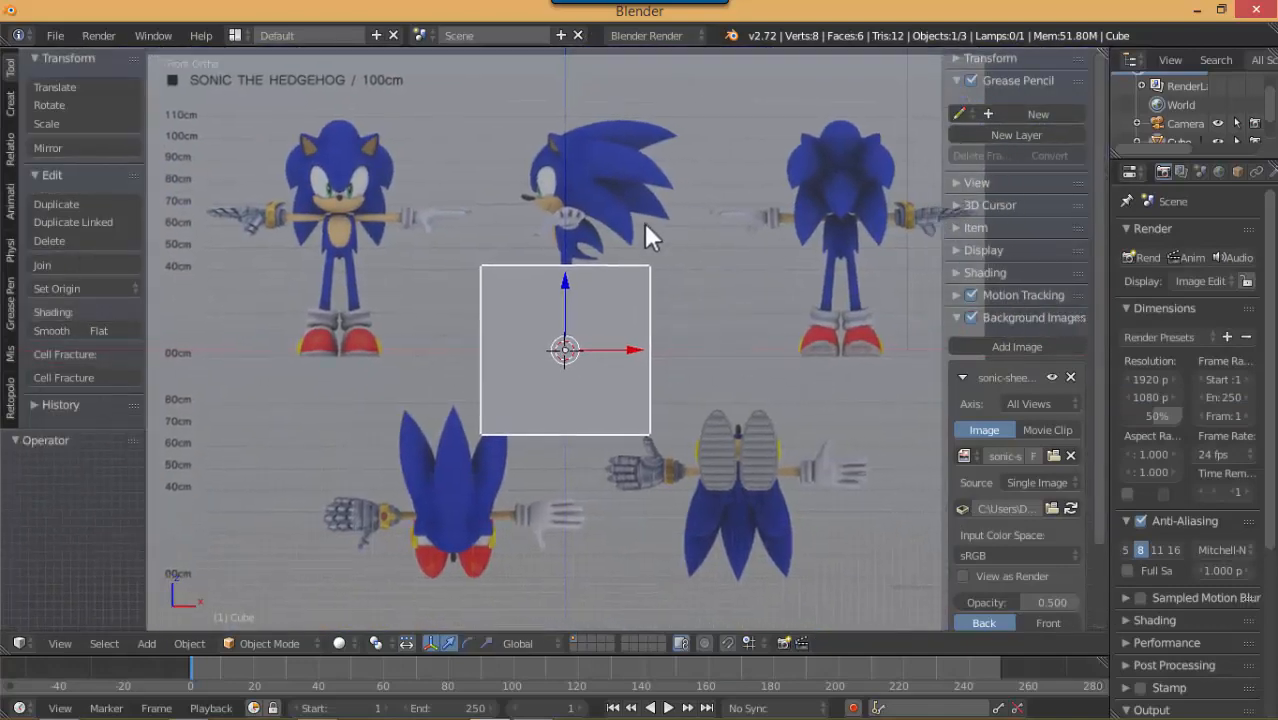
{"action": "middle_click_drag", "start_coordinate": [523, 287], "coordinate": [611, 336], "text": "shift"}
{"action": "scroll", "coordinate": [611, 336], "scroll_direction": "up", "scroll_amount": 5}
{"action": "middle_click_drag", "start_coordinate": [395, 268], "coordinate": [686, 370], "text": "shift"}
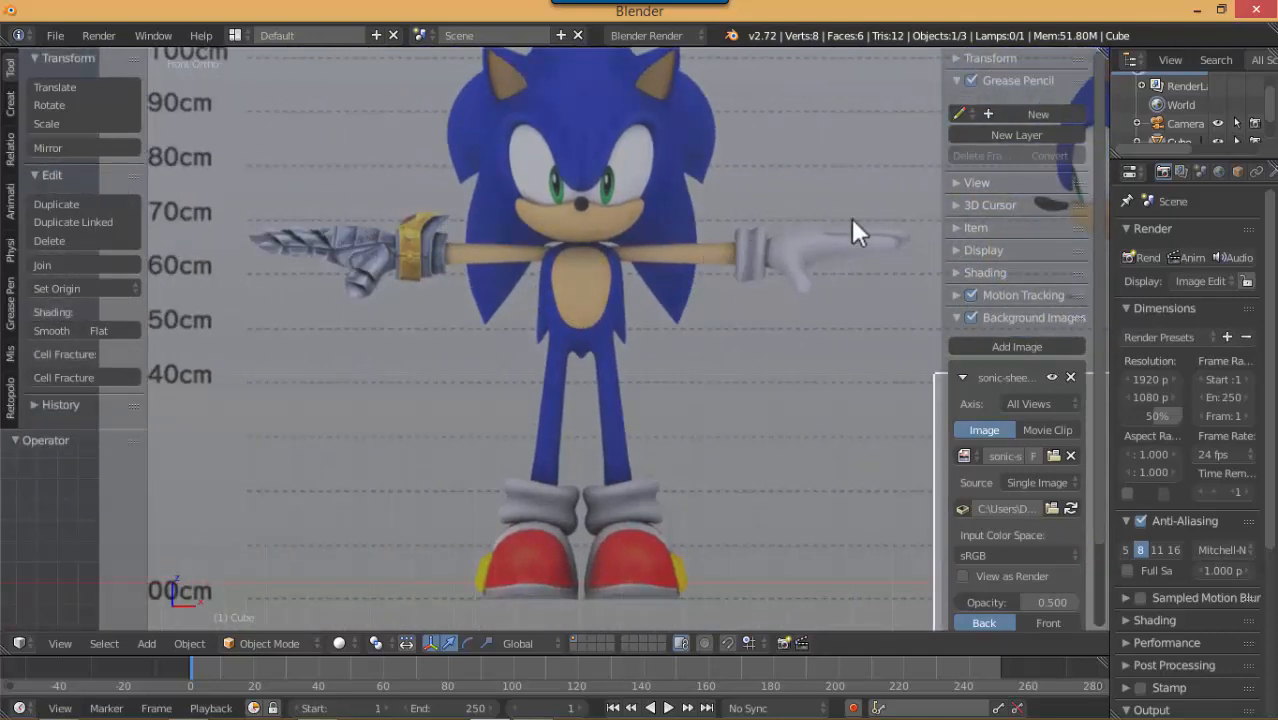
{"action": "scroll", "coordinate": [697, 318], "scroll_direction": "down", "scroll_amount": 6}
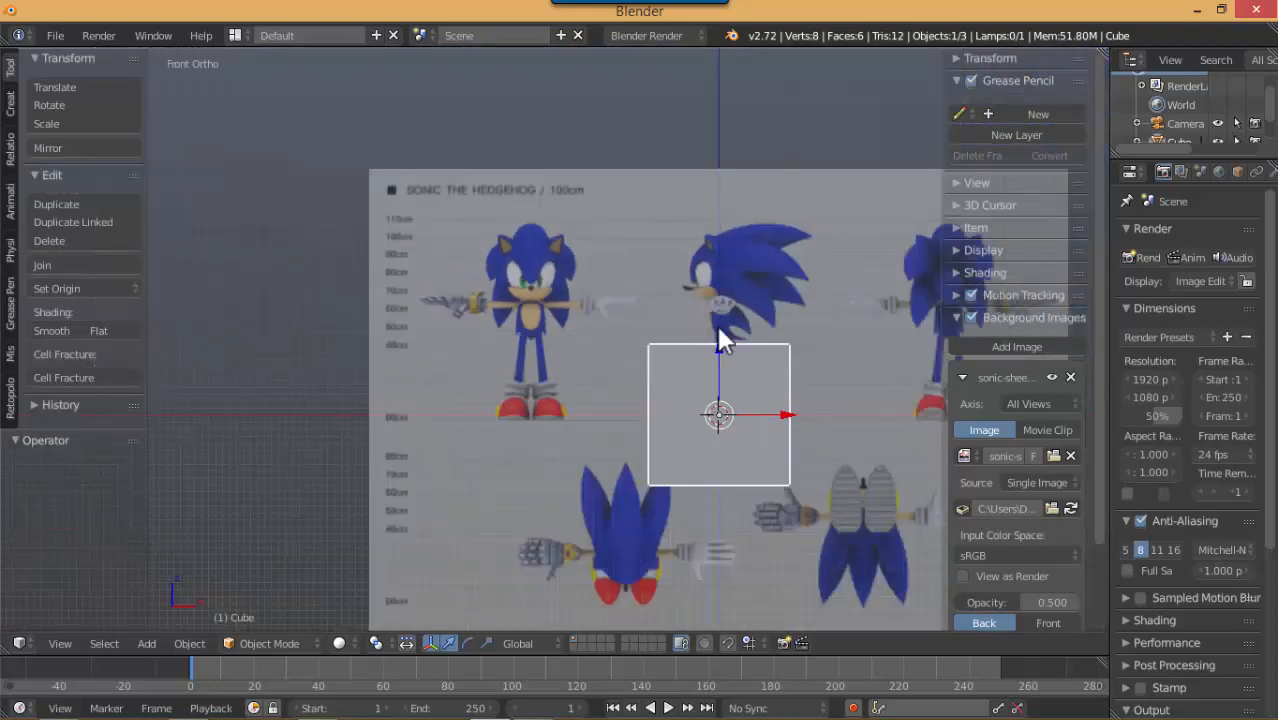
{"action": "middle_click_drag", "start_coordinate": [719, 330], "coordinate": [672, 358], "text": "shift"}
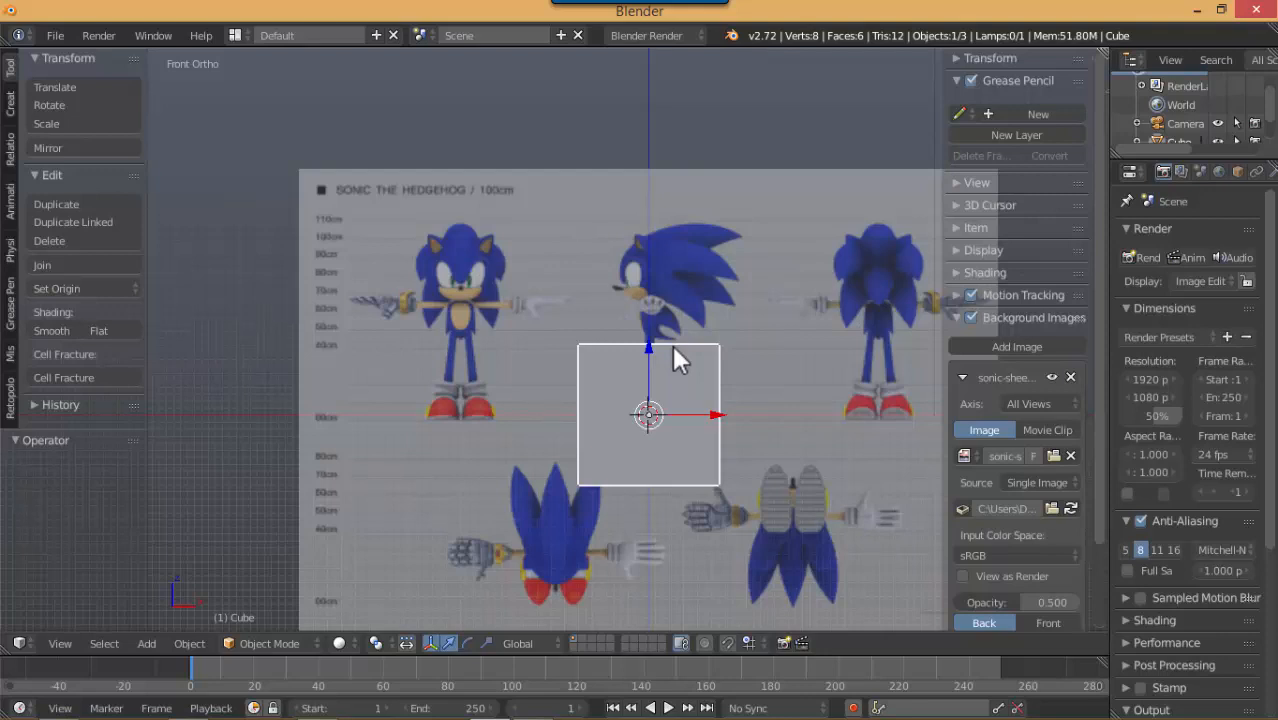
{"action": "scroll", "coordinate": [677, 358], "scroll_direction": "up", "scroll_amount": 3}
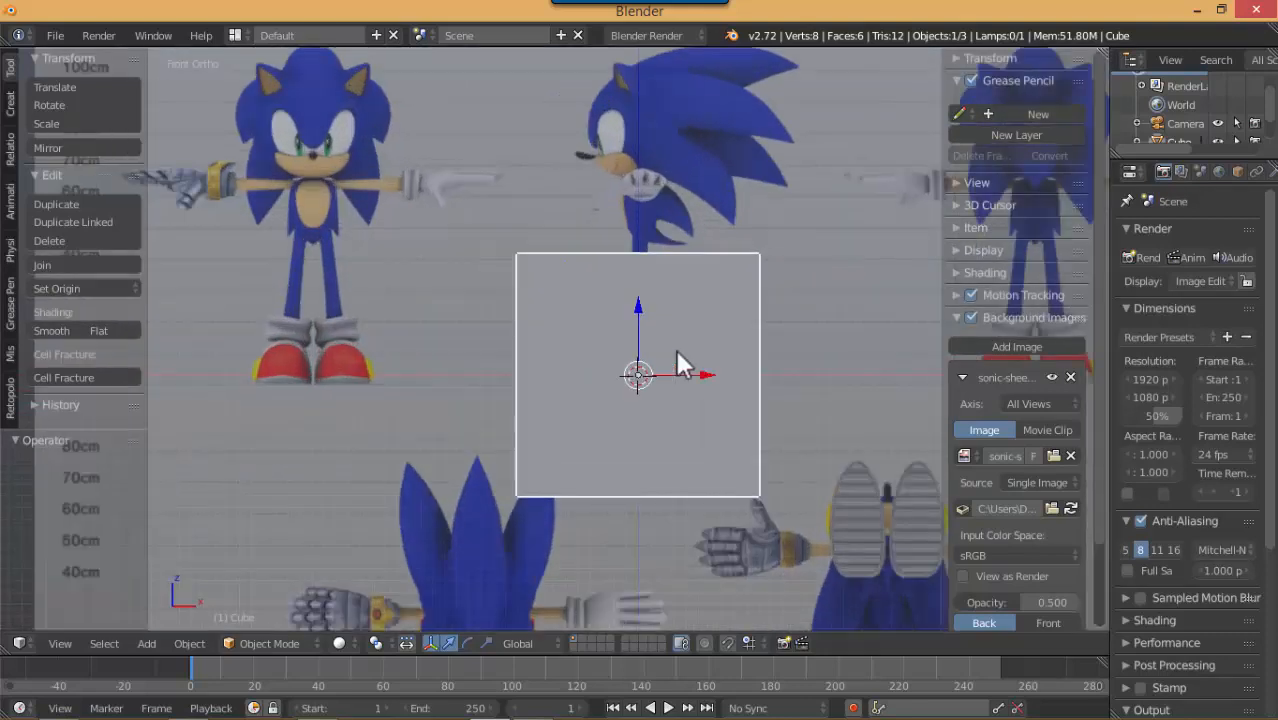
{"action": "middle_click_drag", "start_coordinate": [642, 337], "coordinate": [651, 345], "text": "shift"}
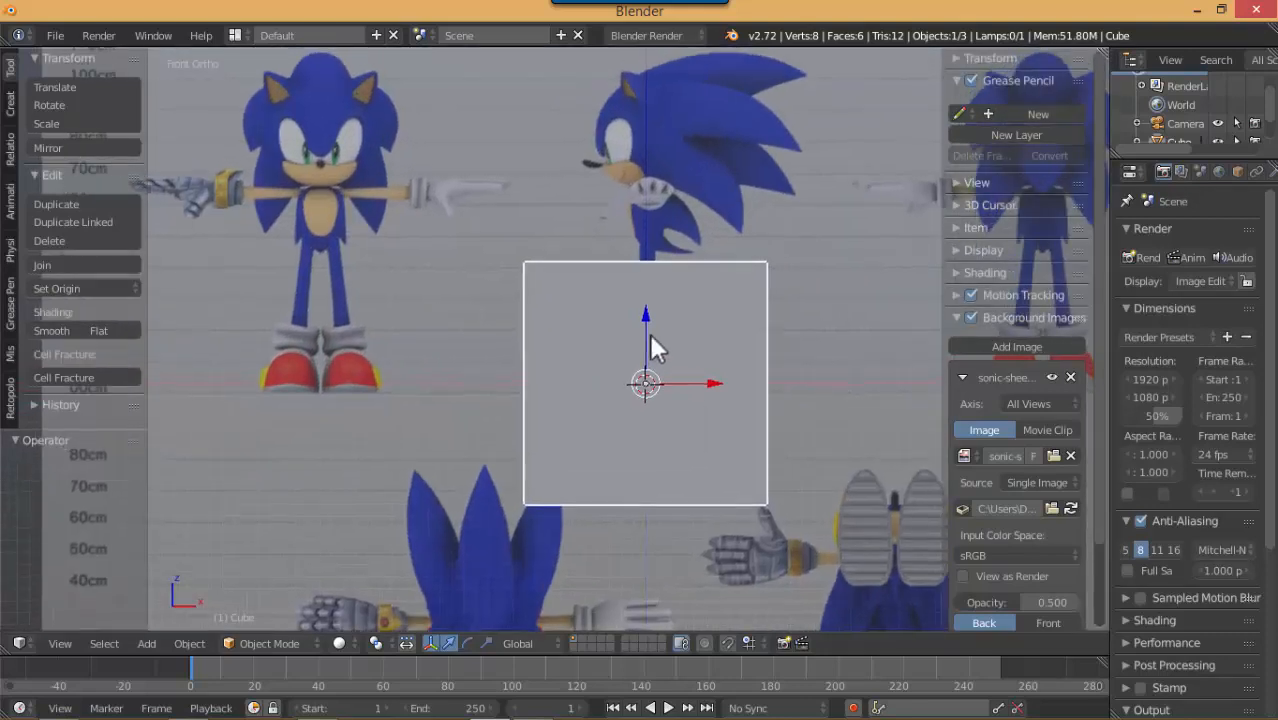
{"action": "middle_click_drag", "start_coordinate": [366, 190], "coordinate": [435, 222], "text": "shift"}
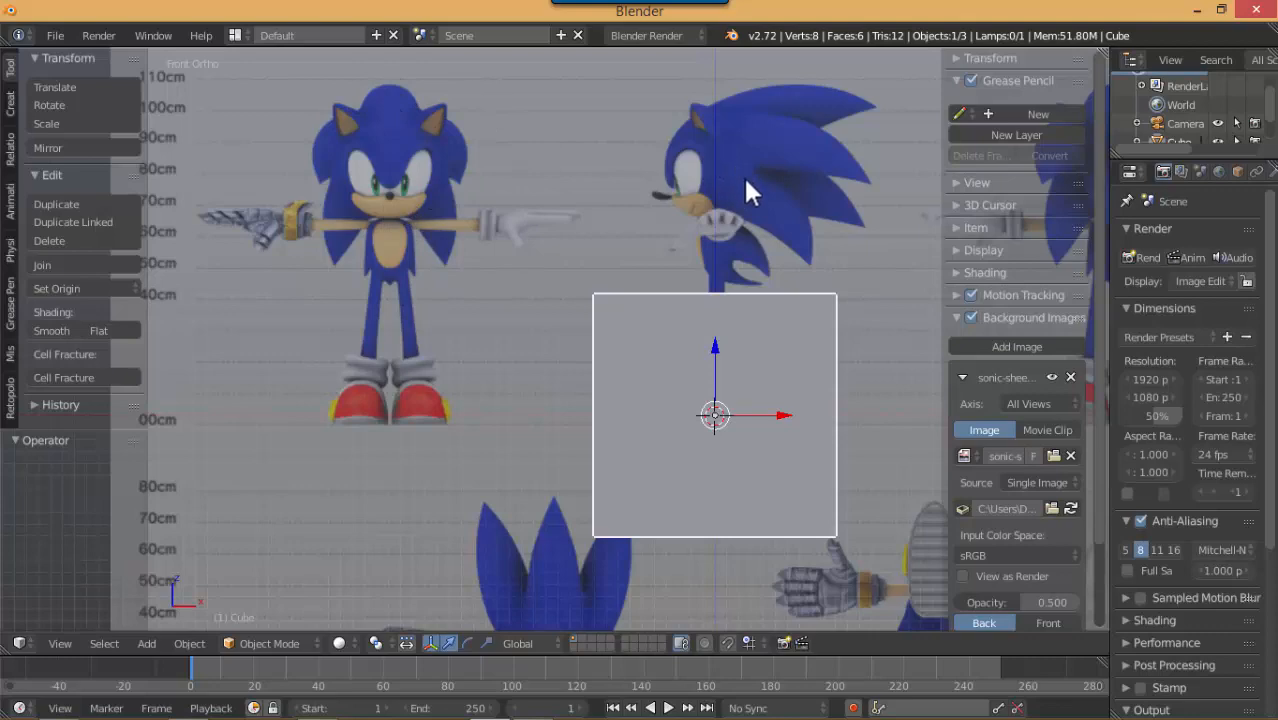
{"action": "middle_click_drag", "start_coordinate": [745, 180], "coordinate": [652, 112], "text": "shift"}
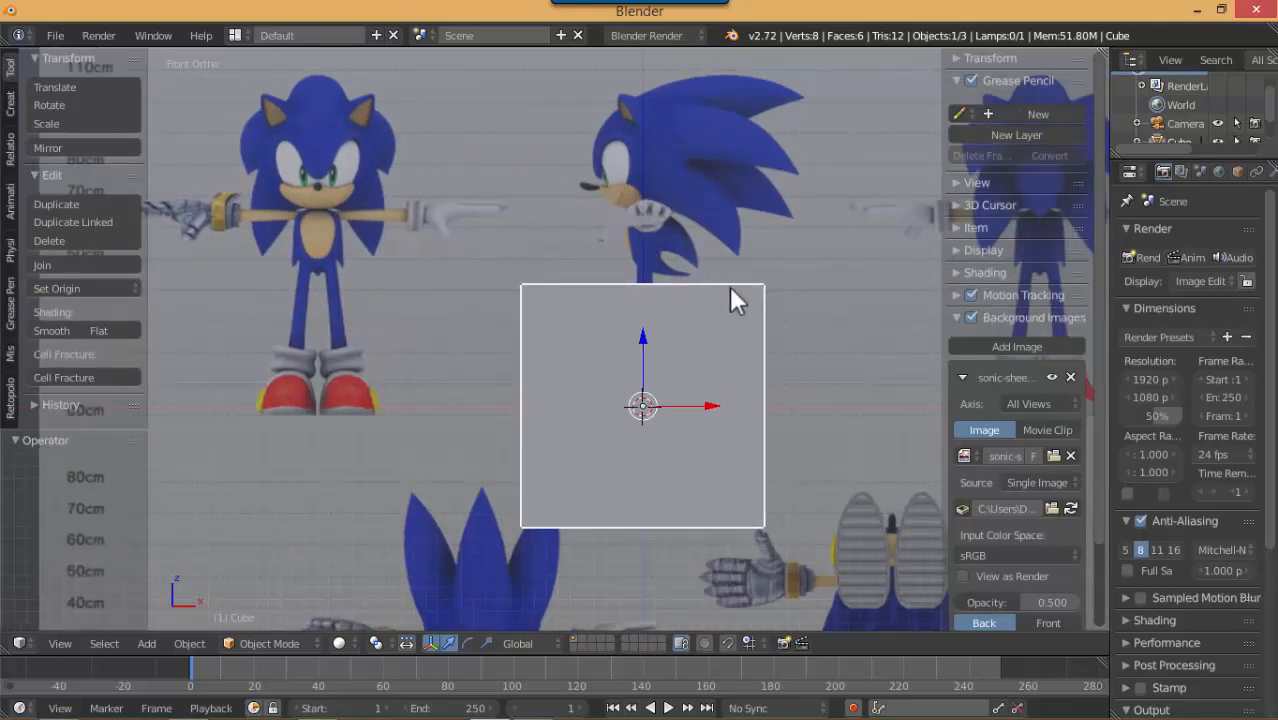
{"action": "scroll", "coordinate": [836, 328], "scroll_direction": "down", "scroll_amount": 5}
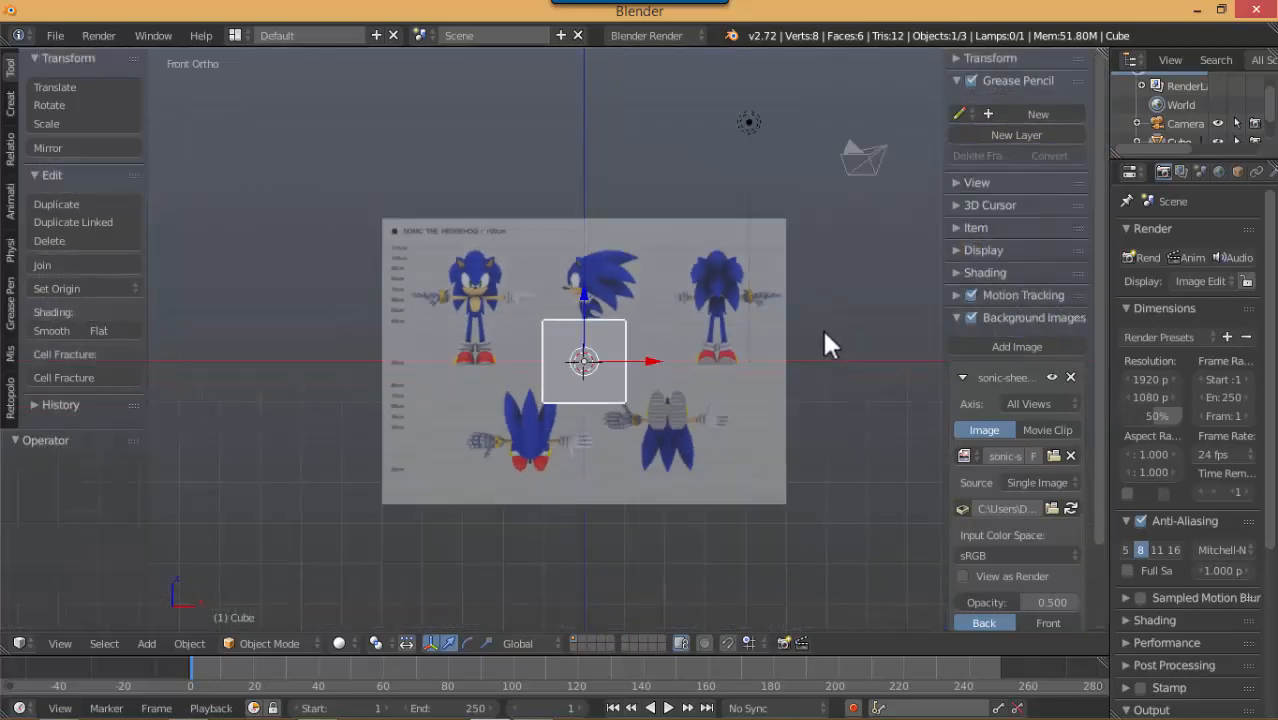
{"action": "scroll", "coordinate": [822, 327], "scroll_direction": "up", "scroll_amount": 3}
Set the background image's axis to Front so that it applies only to the front view
{"action": "scroll", "coordinate": [985, 366], "scroll_direction": "down", "scroll_amount": 3}
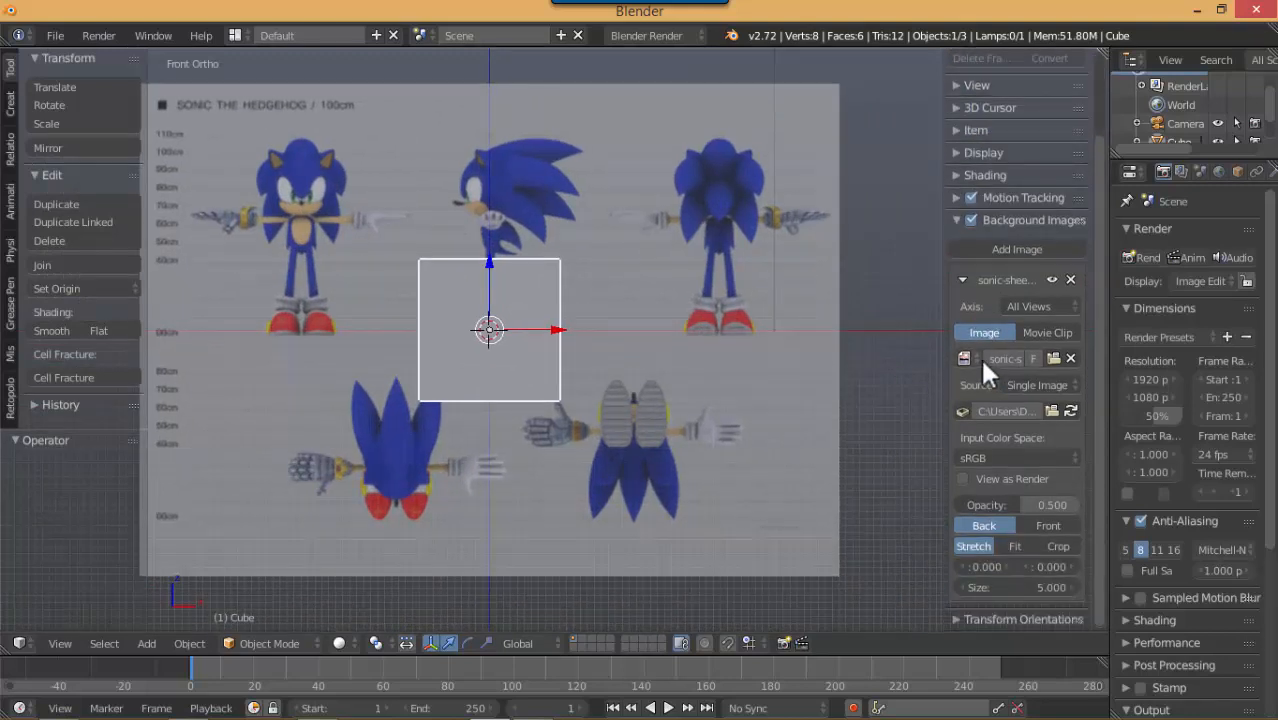
{"action": "left_click", "coordinate": [1036, 306]}
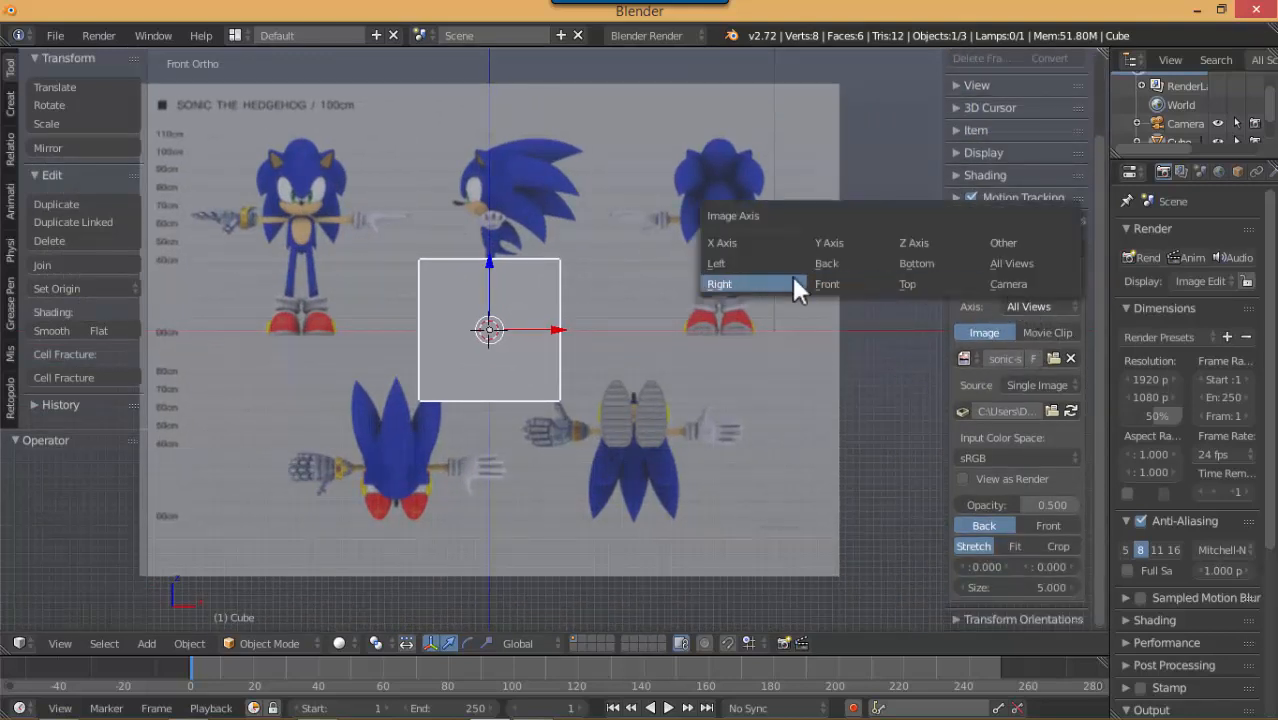
{"action": "left_click", "coordinate": [831, 285]}
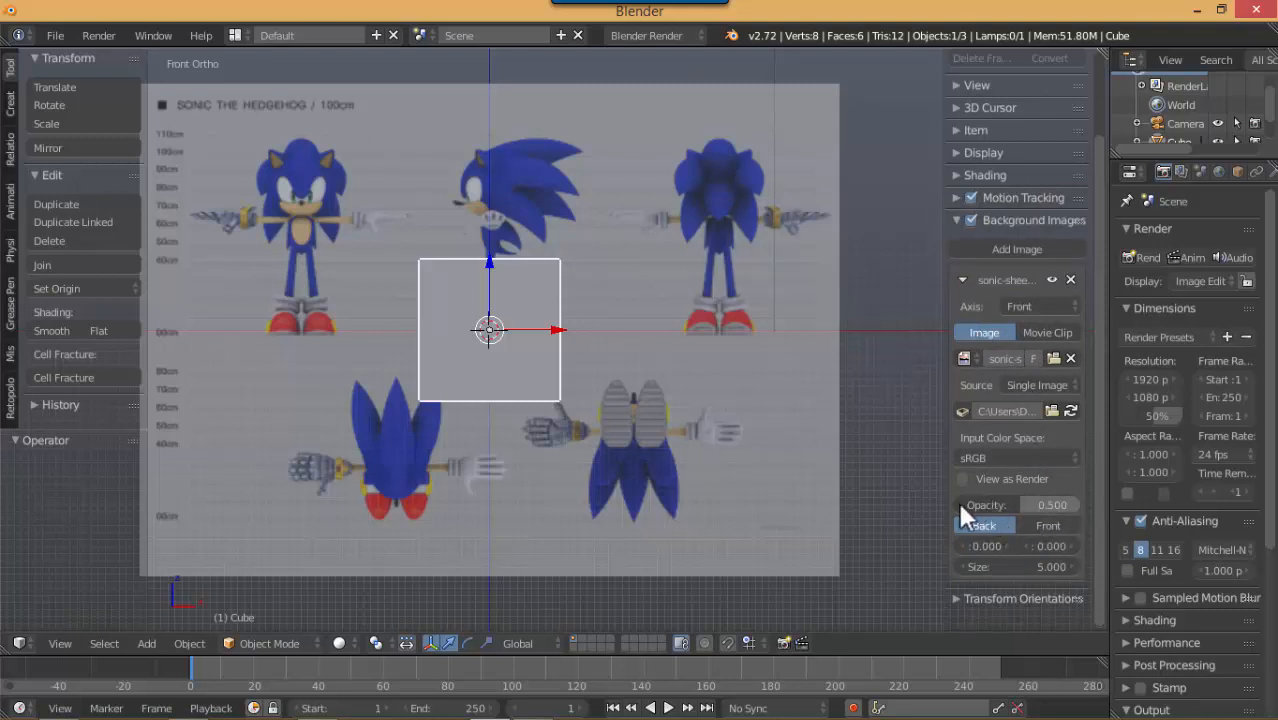
Set the background image to Front so it draws over the cube, and check the overlay
{"action": "left_click", "coordinate": [1045, 527]}
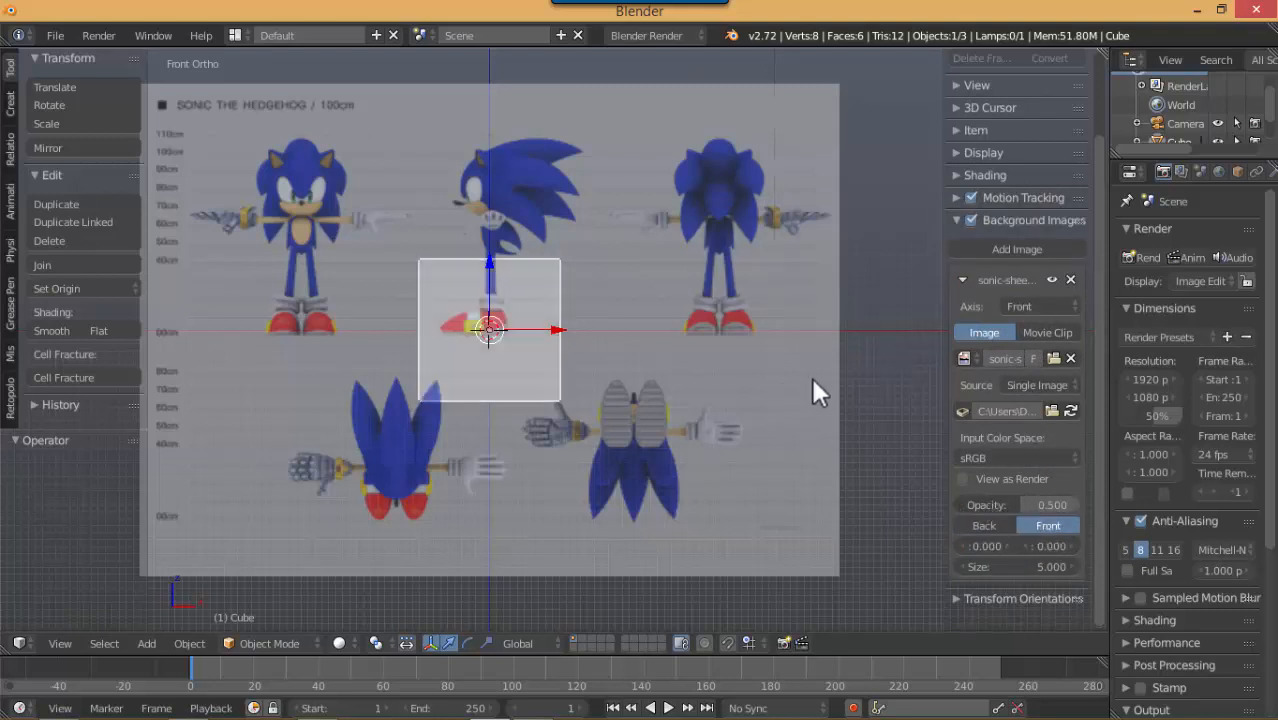
{"action": "scroll", "coordinate": [755, 343], "scroll_direction": "down", "scroll_amount": 2}
{"action": "scroll", "coordinate": [755, 343], "scroll_direction": "up", "scroll_amount": 3}
{"action": "scroll", "coordinate": [755, 343], "scroll_direction": "down", "scroll_amount": 2}
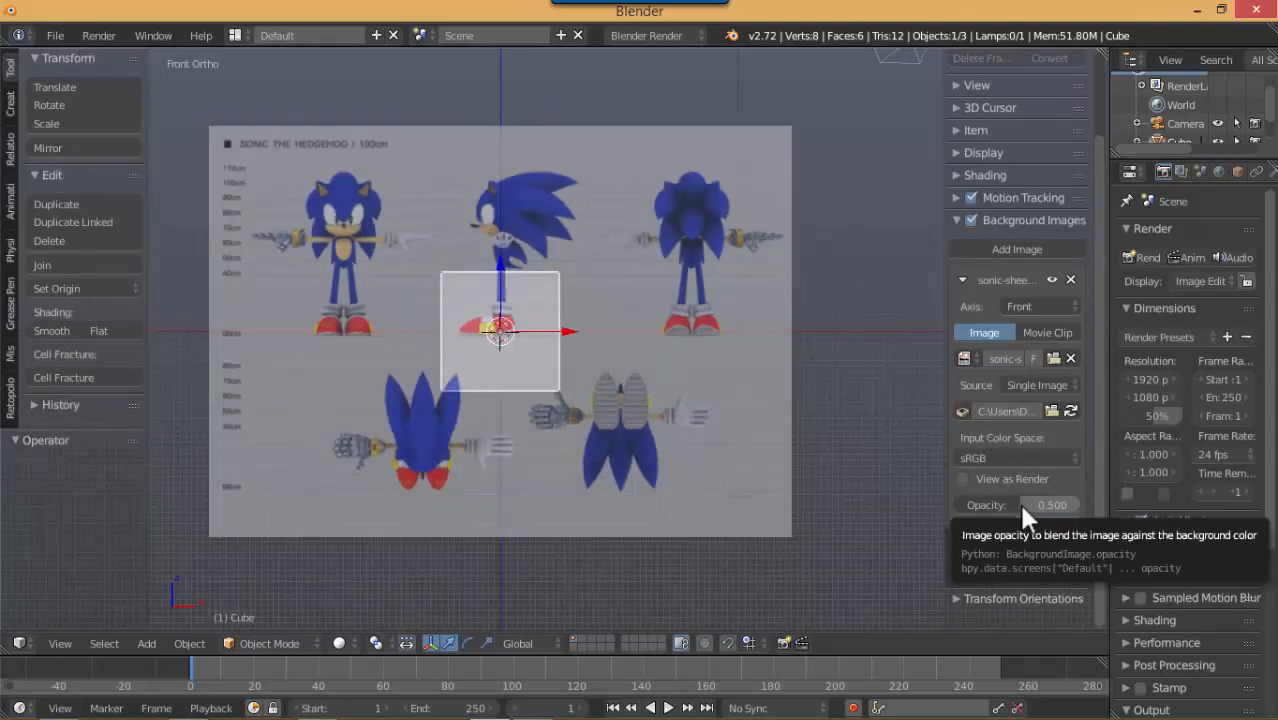
Lower the background image's opacity to 0.327
{"action": "mouse_move", "coordinate": [1023, 503]}
{"action": "left_mouse_down"}
{"action": "mouse_move", "coordinate": [1083, 506]}
{"action": "mouse_move", "coordinate": [946, 498]}
{"action": "mouse_move", "coordinate": [1003, 495]}
{"action": "left_mouse_up"}
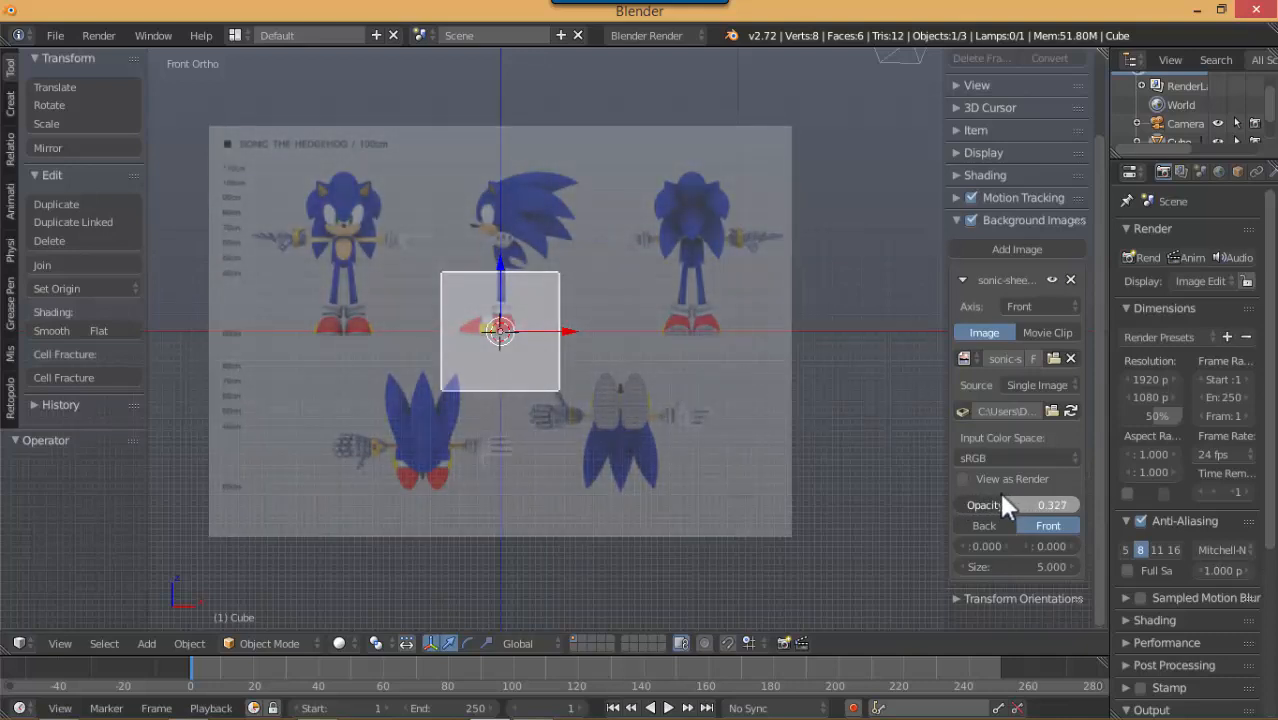
{"action": "left_click_drag", "start_coordinate": [1002, 495], "coordinate": [1001, 494]}
{"action": "scroll", "coordinate": [864, 501], "scroll_direction": "up", "scroll_amount": 1}
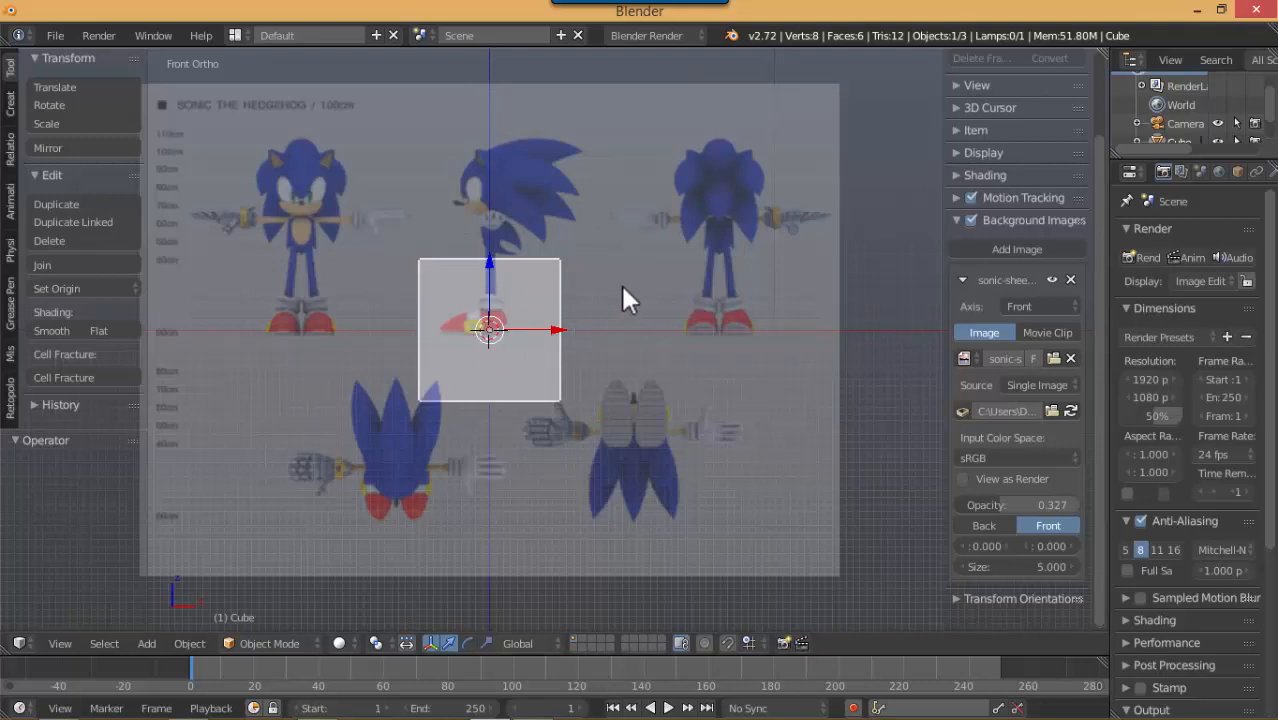
Orbit away from the front view to check the background image's visibility, and return to the front view
{"action": "key", "text": "KP_6"}
{"action": "mouse_move", "coordinate": [573, 252]}
{"action": "middle_mouse_down"}
{"action": "mouse_move", "coordinate": [598, 267]}
{"action": "mouse_move", "coordinate": [576, 268]}
{"action": "middle_mouse_up"}
{"action": "key", "text": "KP_1"}
Raise the background image's horizontal offset to 2.700 to bring the front-facing Sonic onto the vertical axis
{"action": "scroll", "coordinate": [1003, 539], "scroll_direction": "up", "scroll_amount": 9, "text": "ctrl"}
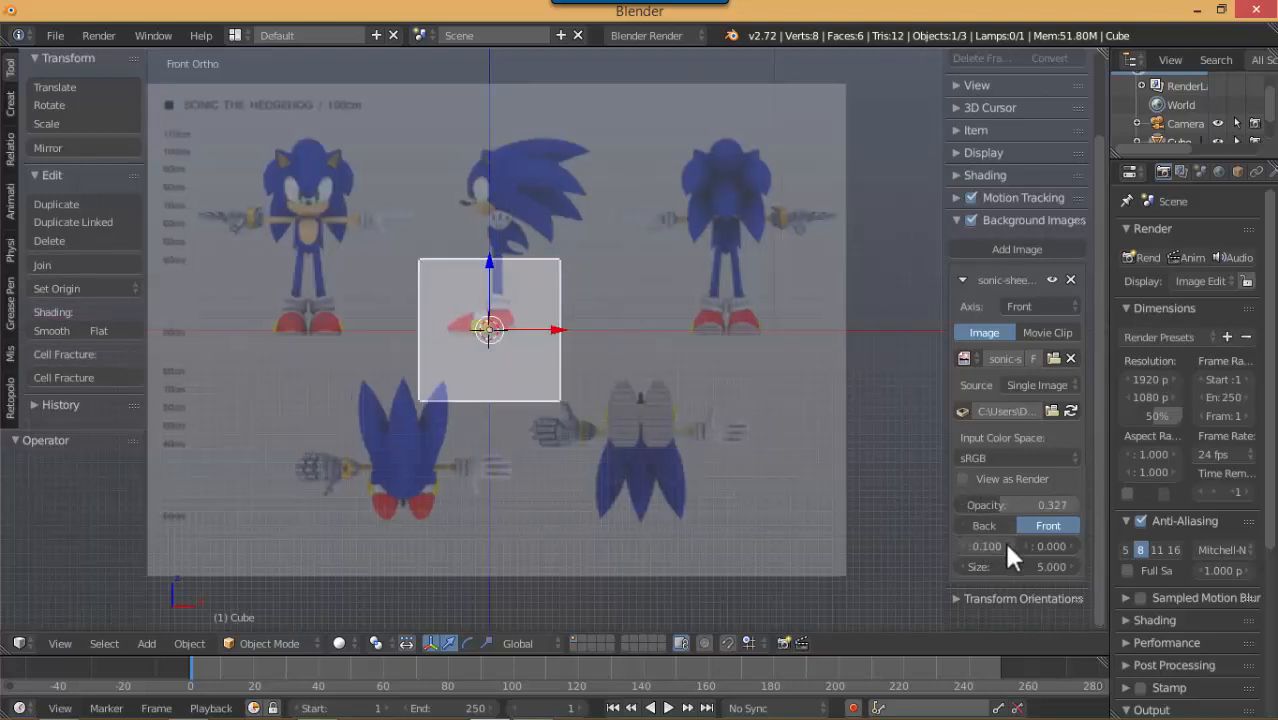
{"action": "scroll", "coordinate": [1003, 546], "scroll_direction": "up", "scroll_amount": 9, "text": "ctrl"}
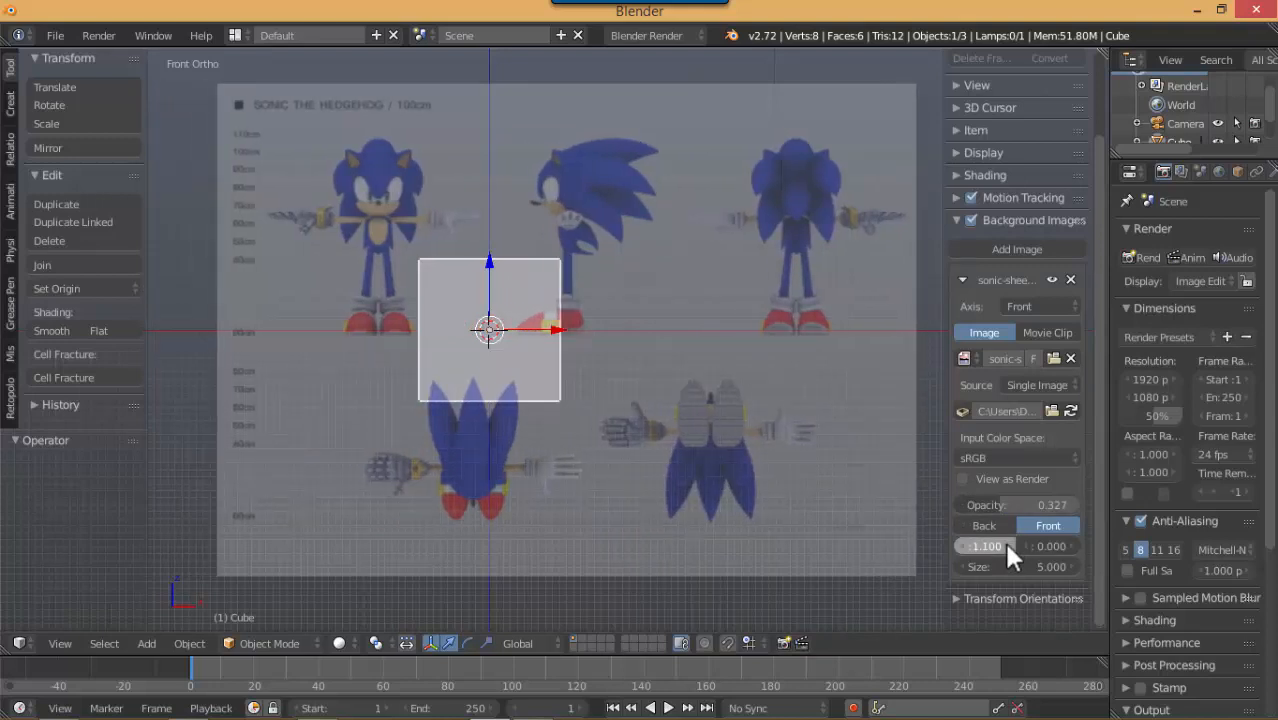
{"action": "scroll", "coordinate": [1007, 546], "scroll_direction": "up", "scroll_amount": 9, "text": "ctrl"}
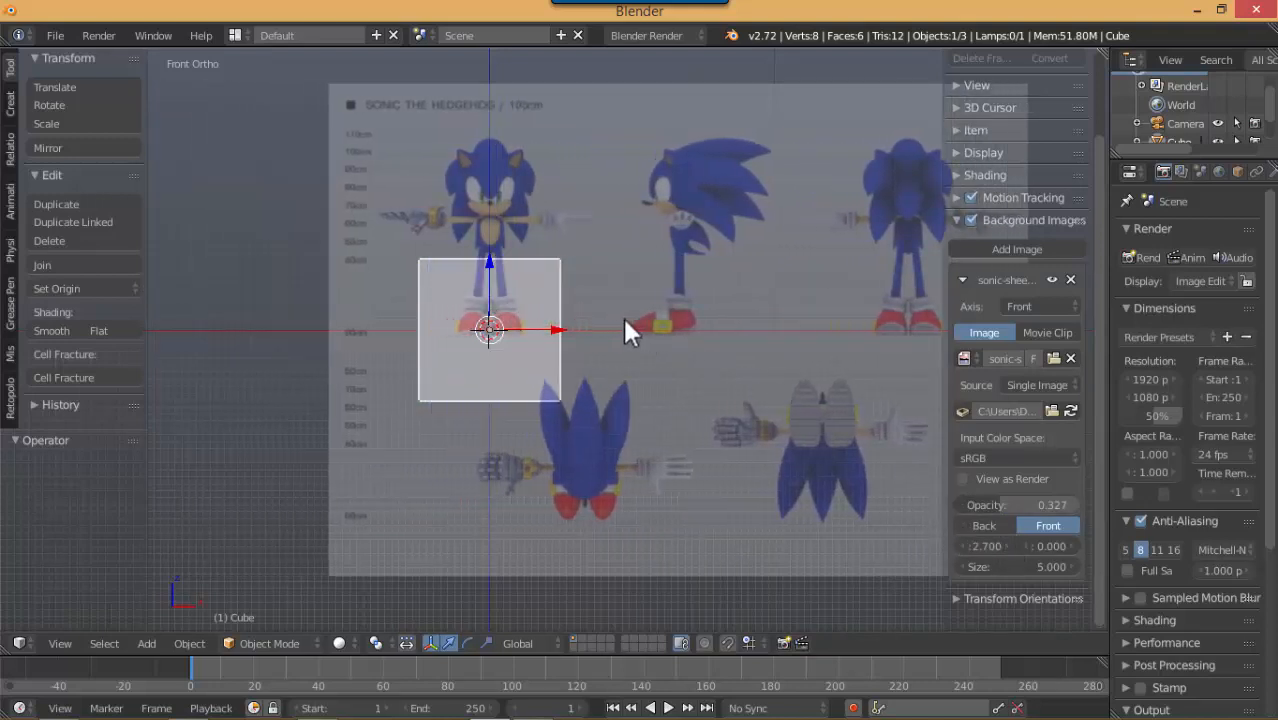
Fine-tune the background image's horizontal offset to 2.690 so the front-facing Sonic's nose and body centre on the vertical axis
{"action": "scroll", "coordinate": [624, 321], "scroll_direction": "up", "scroll_amount": 8}
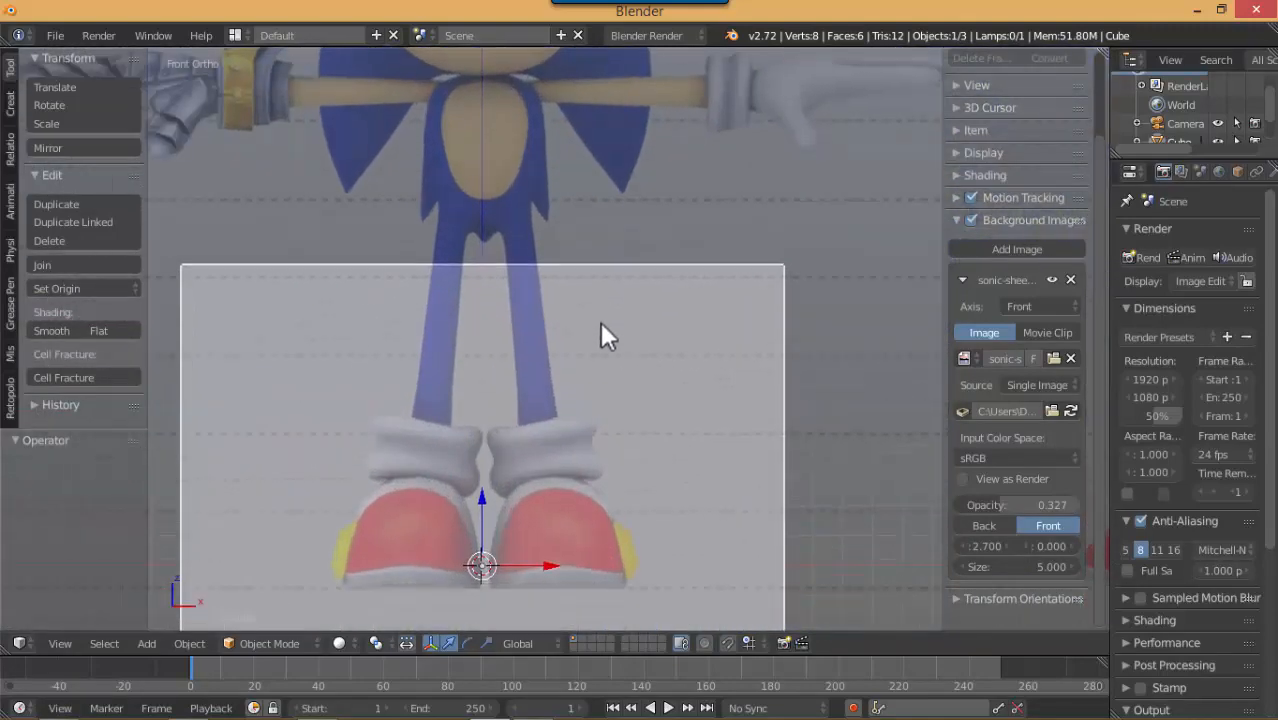
{"action": "middle_click_drag", "start_coordinate": [586, 246], "coordinate": [636, 371], "text": "shift"}
{"action": "middle_click_drag", "start_coordinate": [635, 309], "coordinate": [632, 373], "text": "shift"}
{"action": "scroll", "coordinate": [632, 375], "scroll_direction": "up", "scroll_amount": 1}
{"action": "scroll", "coordinate": [634, 377], "scroll_direction": "up", "scroll_amount": 1}
{"action": "middle_click_drag", "start_coordinate": [628, 280], "coordinate": [636, 383], "text": "shift"}
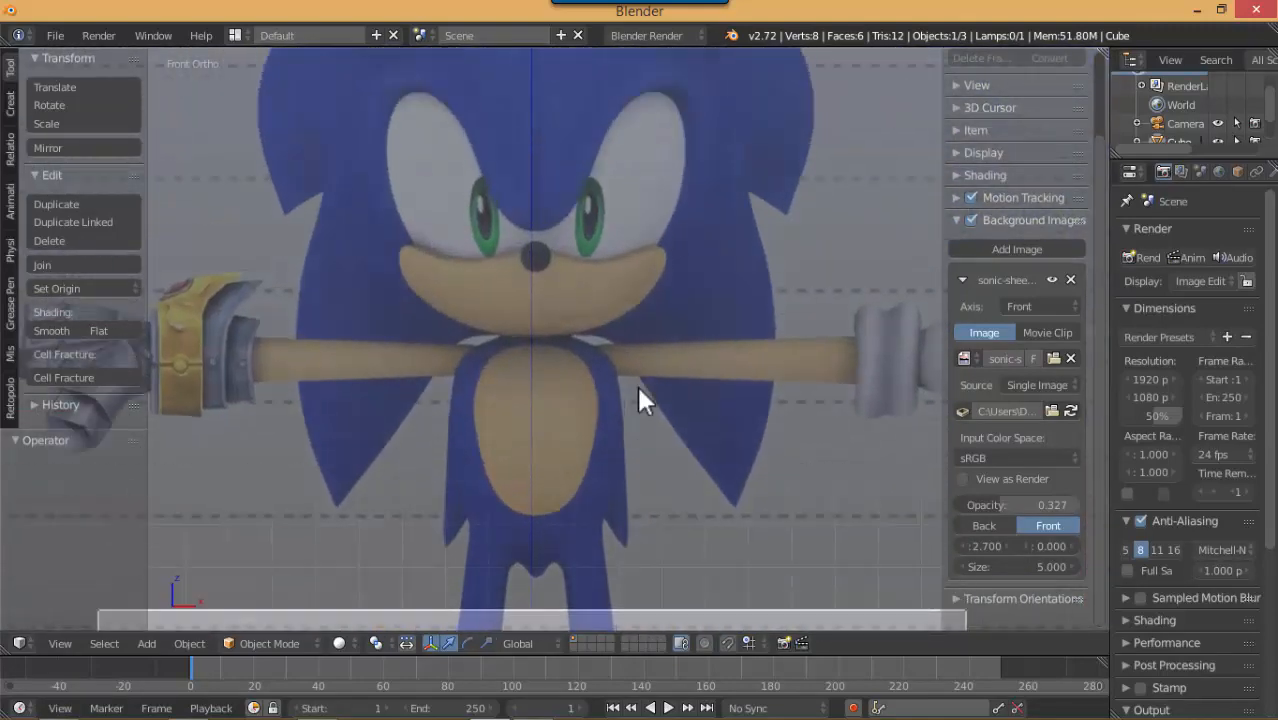
{"action": "scroll", "coordinate": [640, 400], "scroll_direction": "up", "scroll_amount": 3}
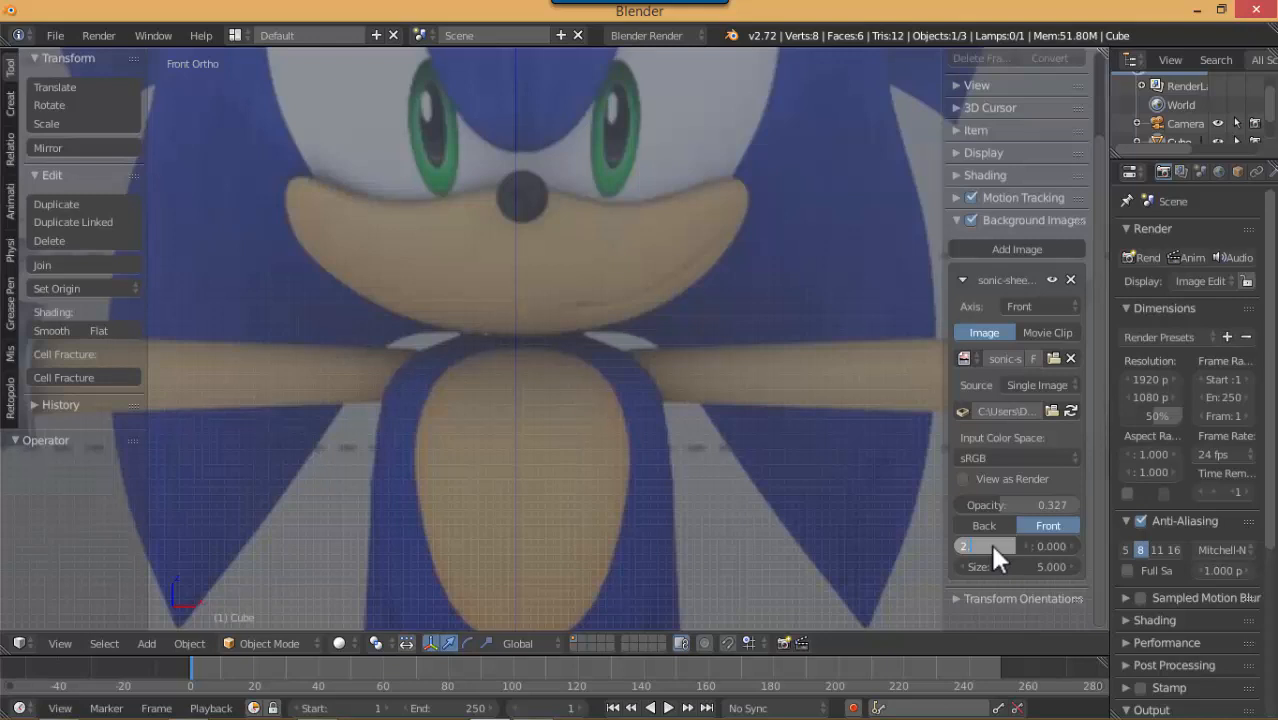
{"action": "key", "text": "Return"}
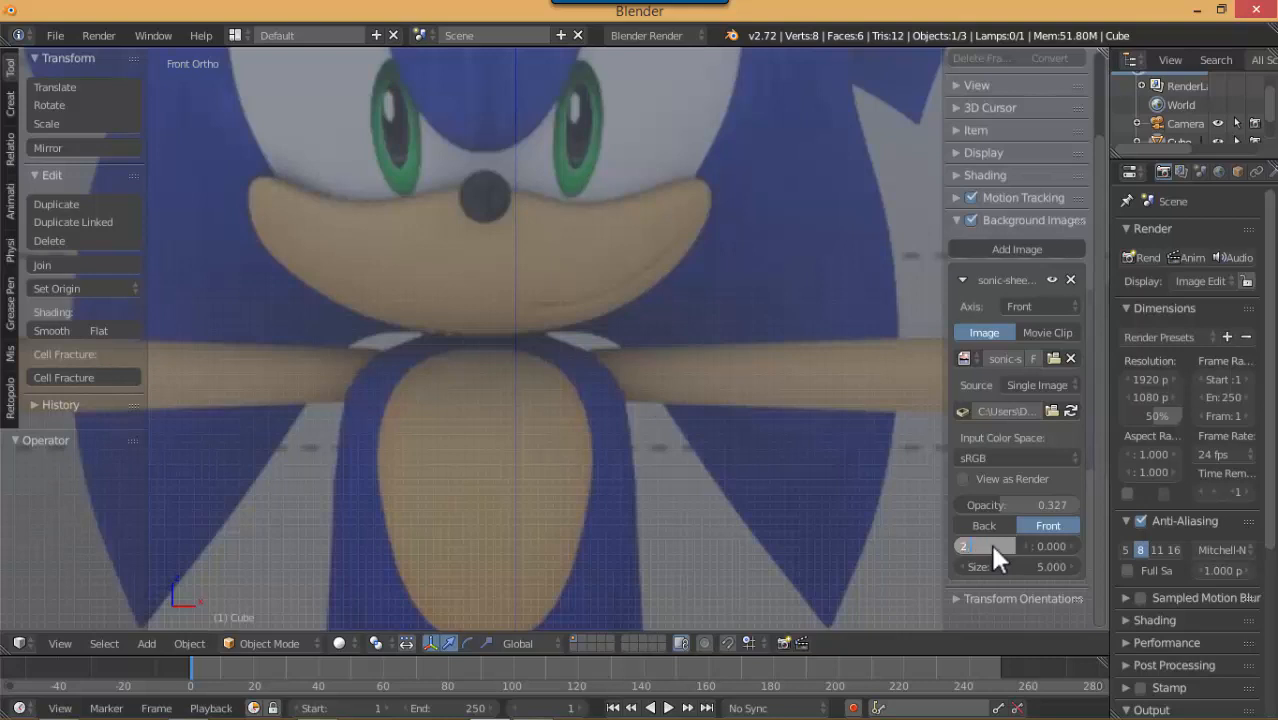
{"action": "type", "text": "2.69"}
{"action": "key", "text": "Return"}
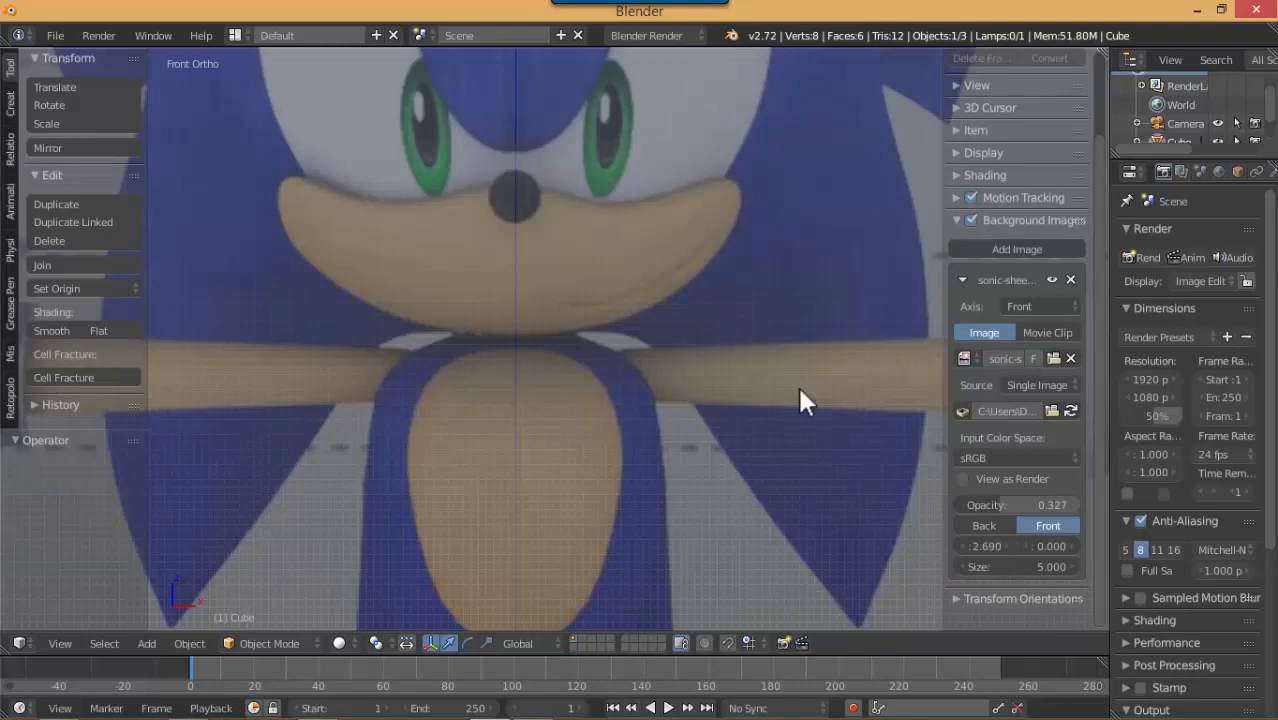
Set the background image's vertical offset to 0.100 so the front-facing Sonic's shoes rest on the horizontal axis
{"action": "scroll", "coordinate": [712, 350], "scroll_direction": "down", "scroll_amount": 7}
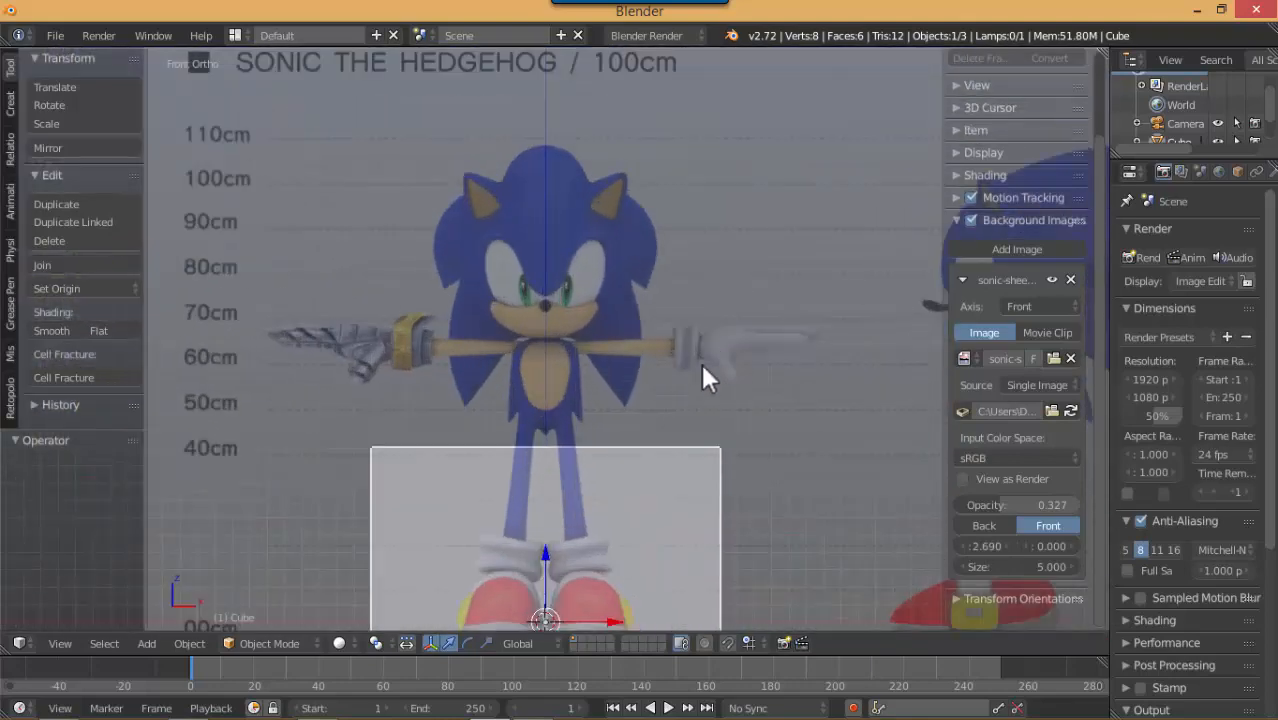
{"action": "middle_click_drag", "start_coordinate": [757, 430], "coordinate": [676, 323], "text": "shift"}
{"action": "scroll", "coordinate": [675, 381], "scroll_direction": "down", "scroll_amount": 2}
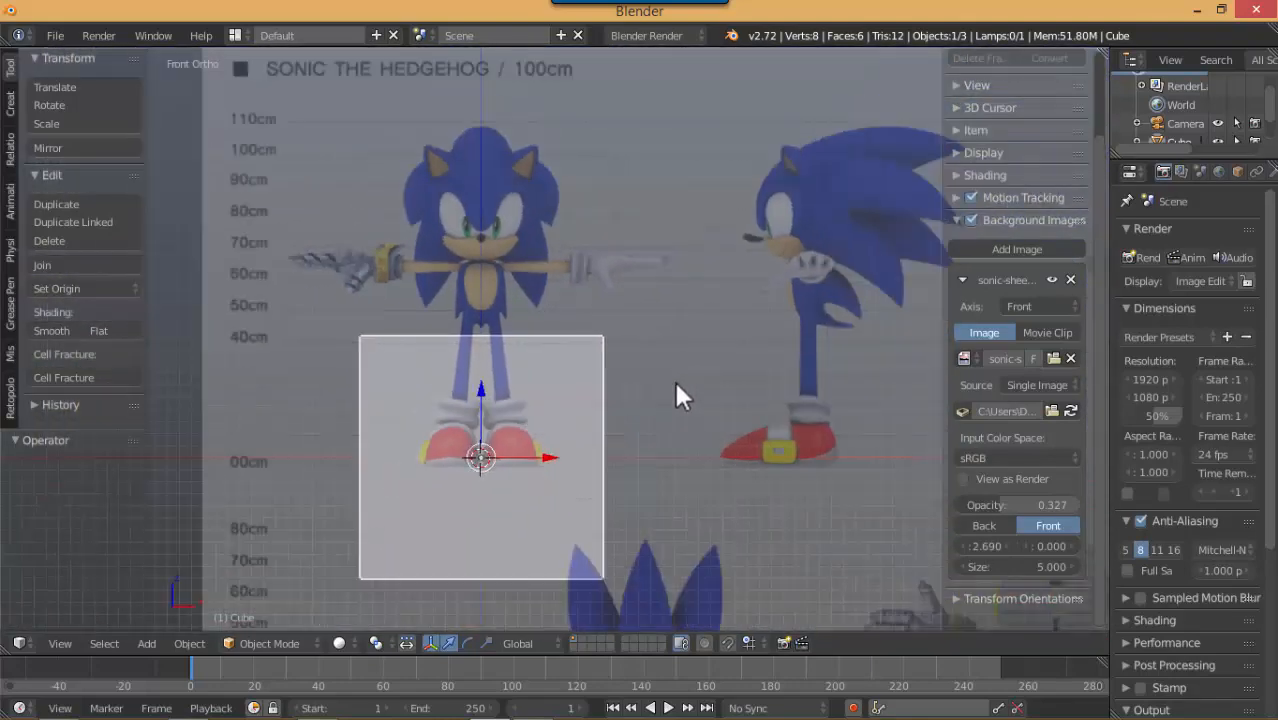
{"action": "scroll", "coordinate": [675, 381], "scroll_direction": "down", "scroll_amount": 2}
{"action": "scroll", "coordinate": [683, 385], "scroll_direction": "up", "scroll_amount": 2}
{"action": "middle_click_drag", "start_coordinate": [715, 432], "coordinate": [669, 363], "text": "shift"}
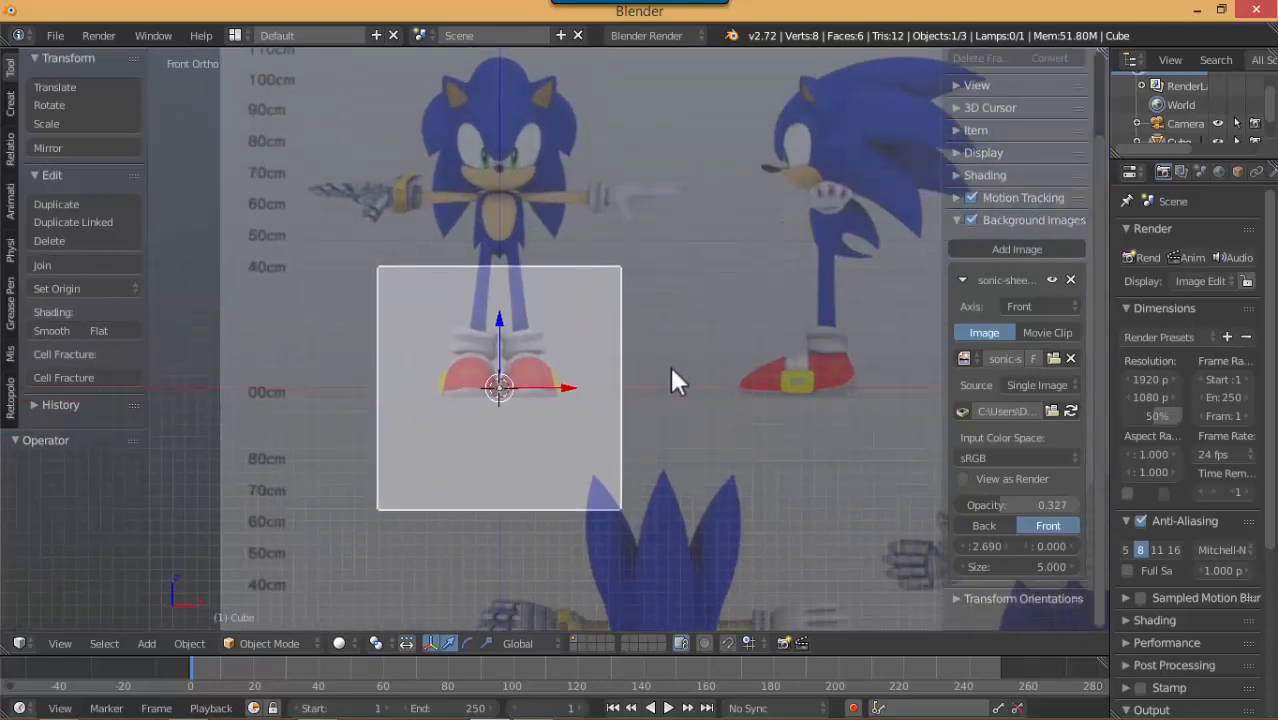
{"action": "scroll", "coordinate": [660, 373], "scroll_direction": "up", "scroll_amount": 3}
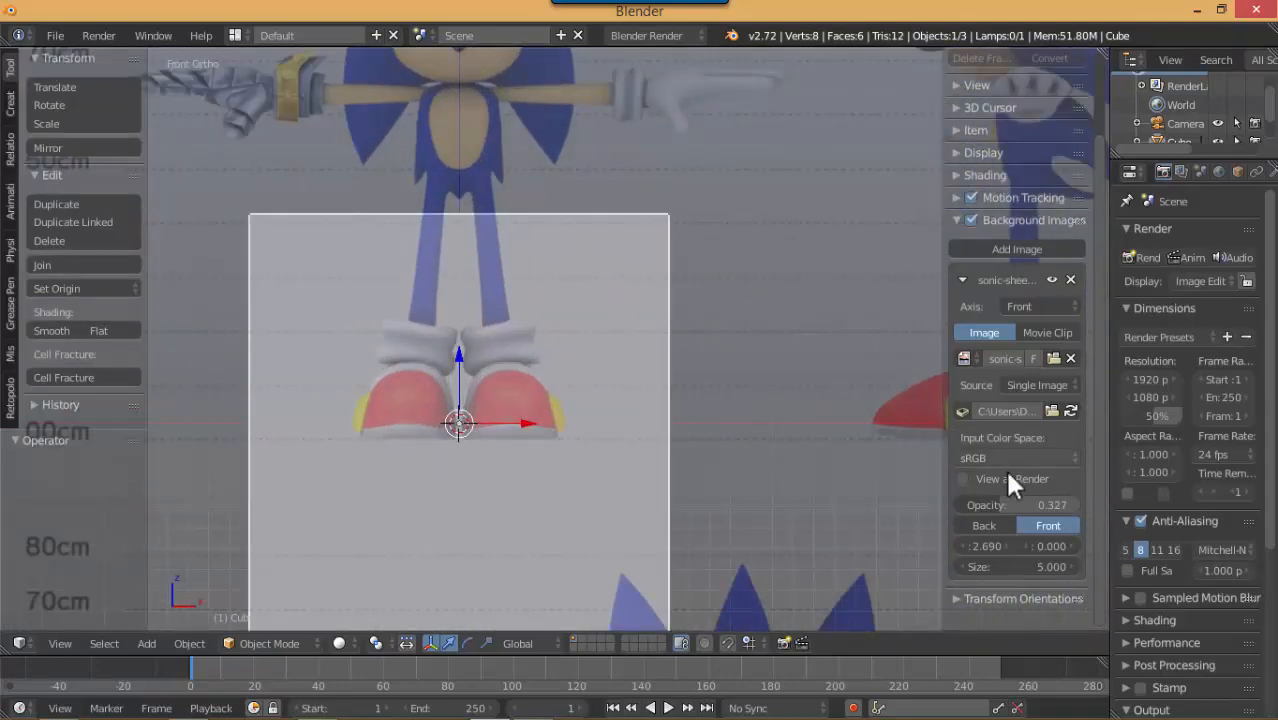
{"action": "left_click", "coordinate": [1070, 547]}
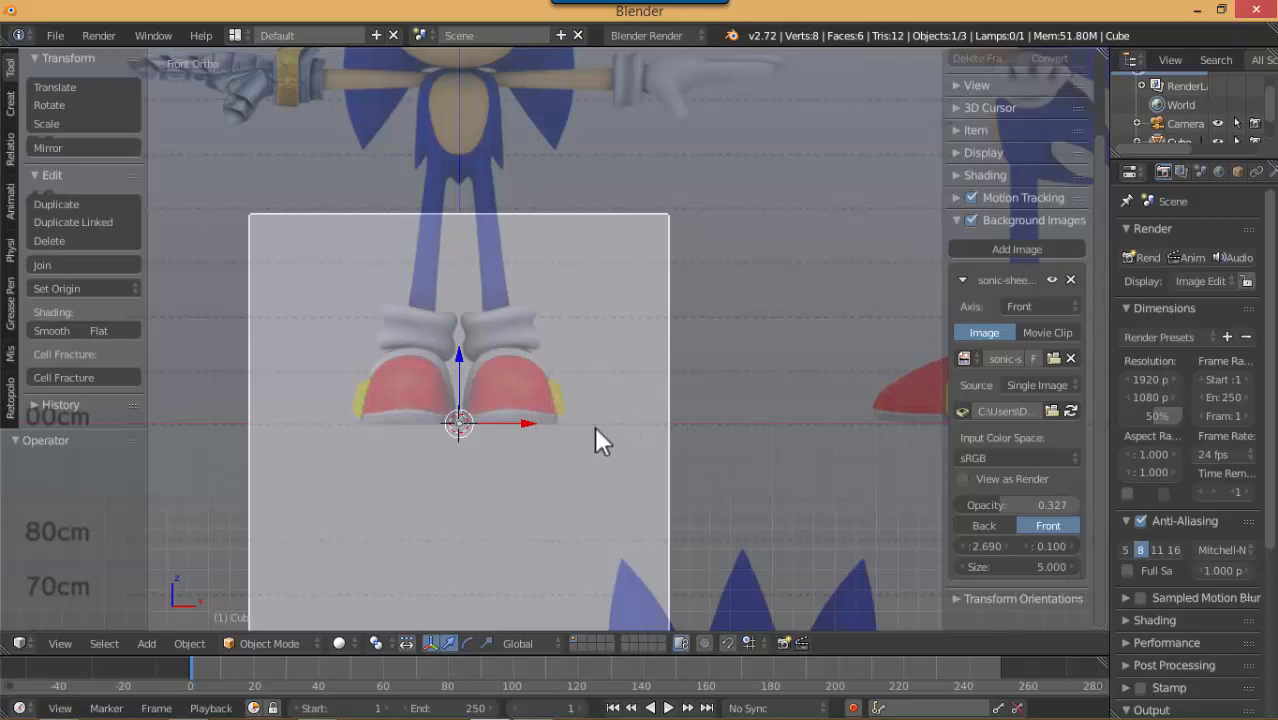
Collapse the first background image's settings and add a second background image using the already loaded sonic-sheet.jpg
{"action": "scroll", "coordinate": [536, 393], "scroll_direction": "down", "scroll_amount": 8}
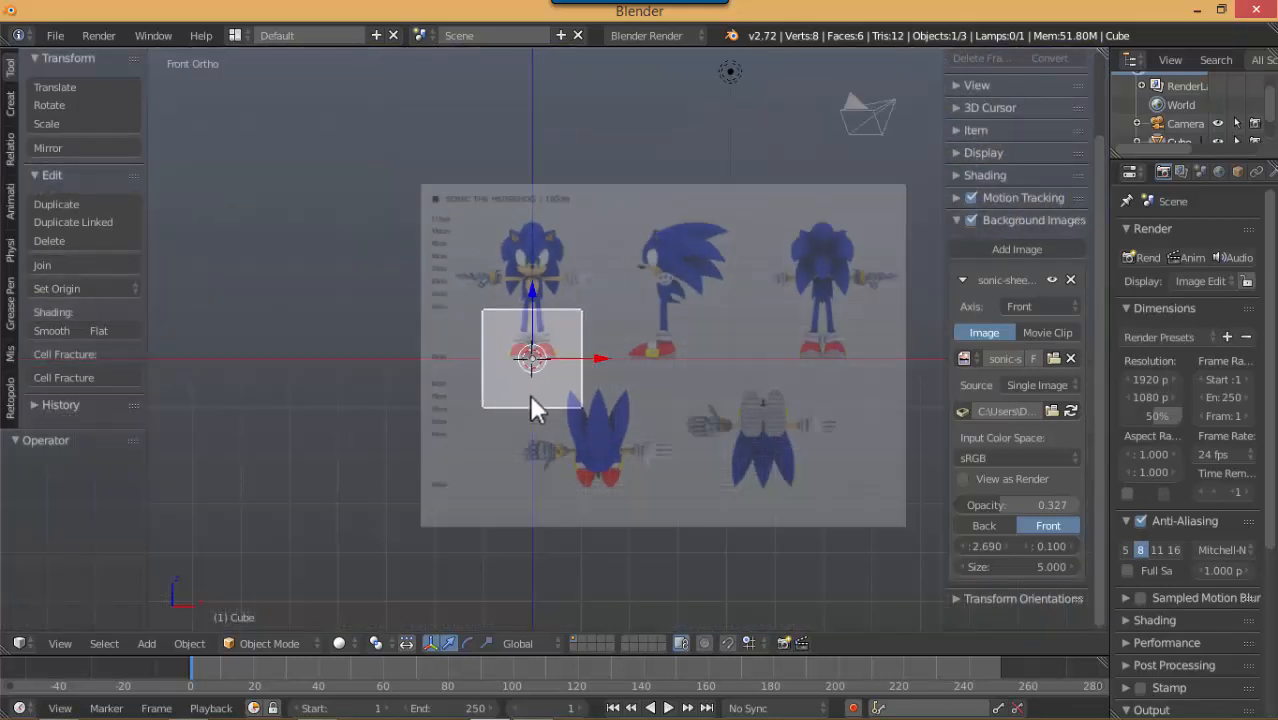
{"action": "scroll", "coordinate": [529, 394], "scroll_direction": "up", "scroll_amount": 3}
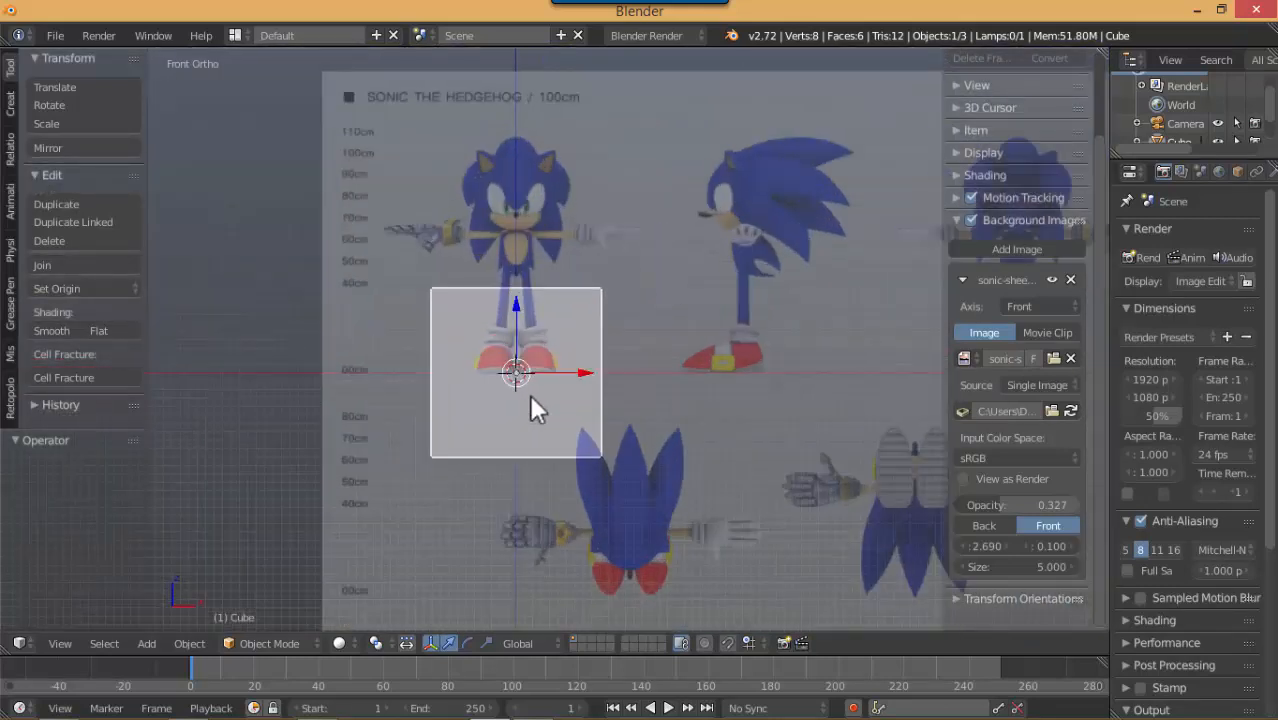
{"action": "scroll", "coordinate": [536, 395], "scroll_direction": "up", "scroll_amount": 2}
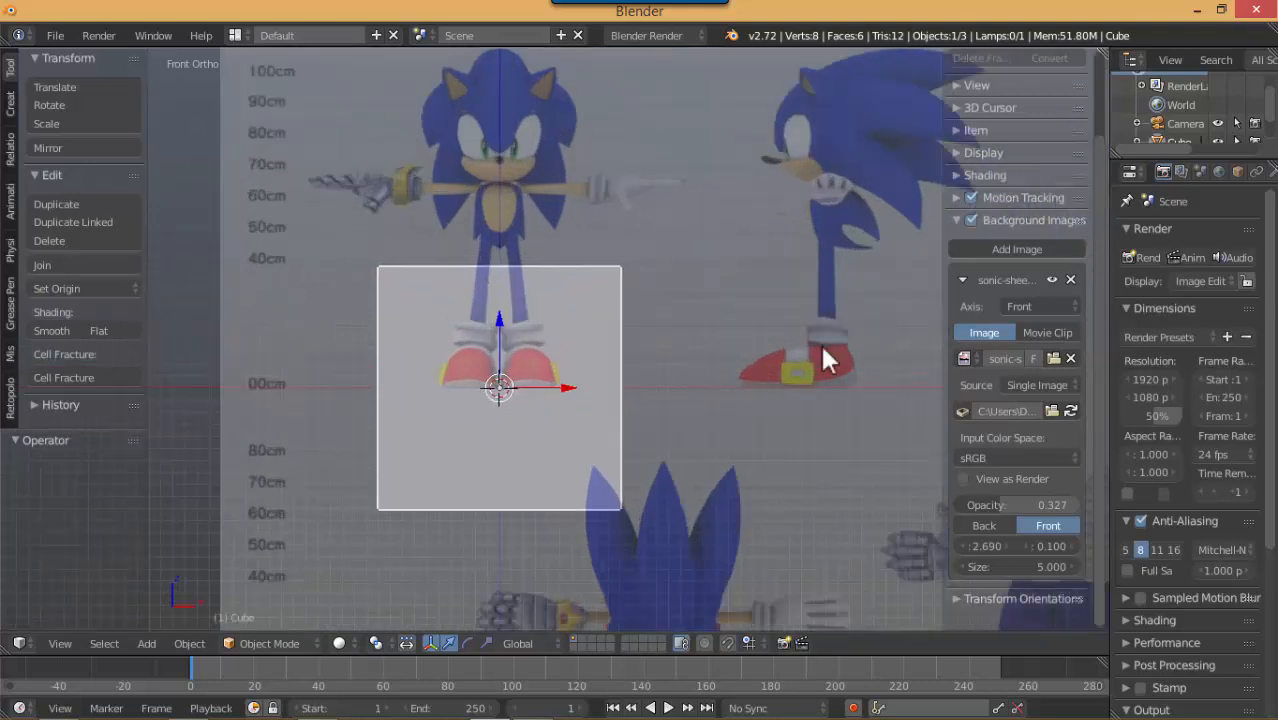
{"action": "left_click", "coordinate": [964, 281]}
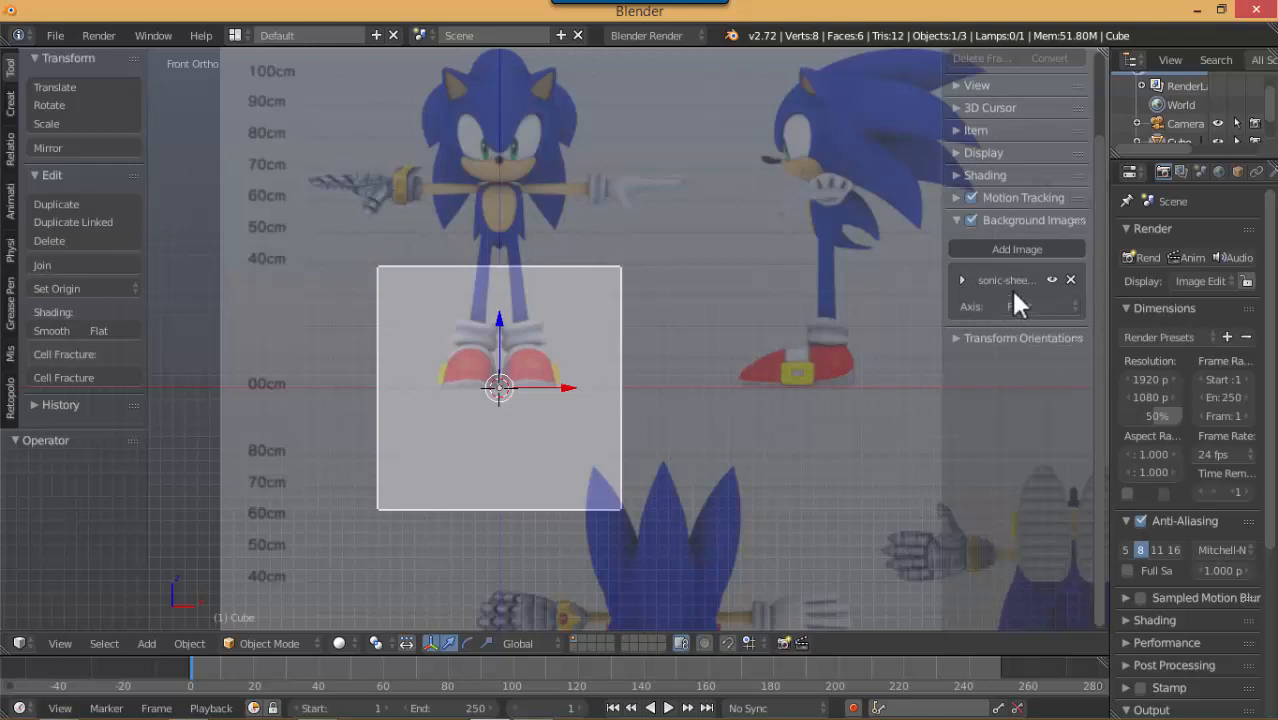
{"action": "left_click", "coordinate": [983, 250]}
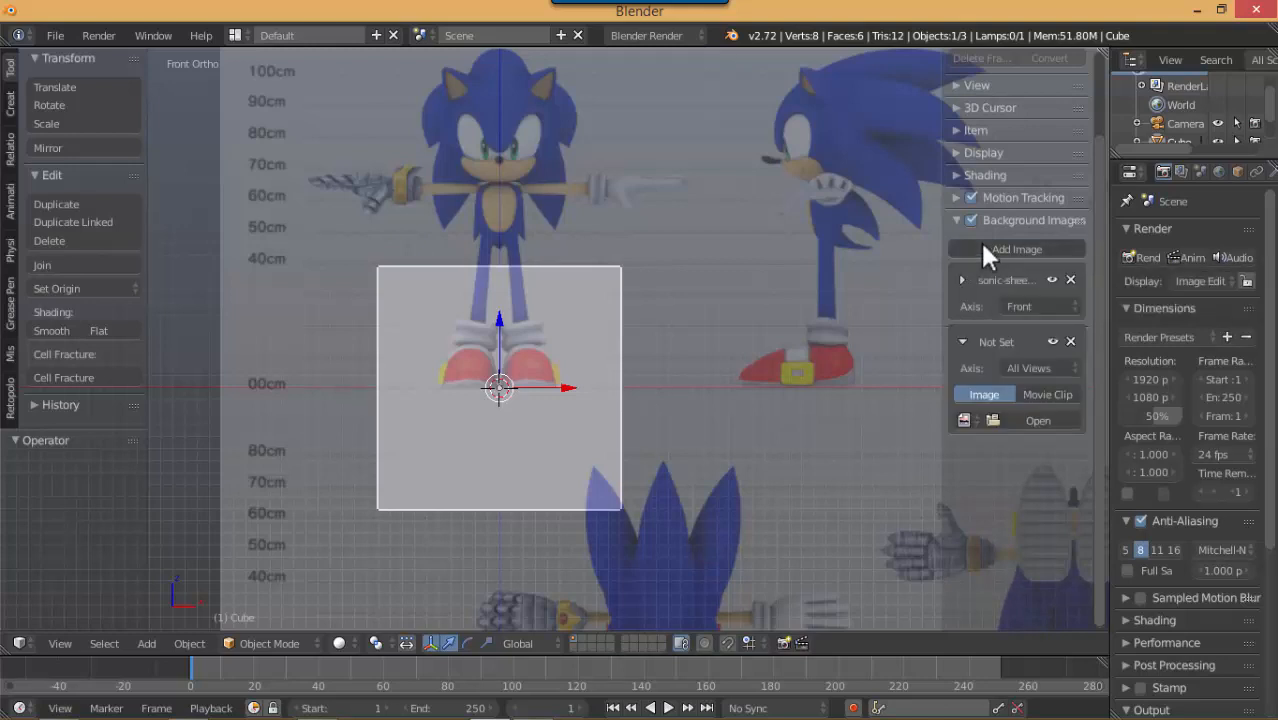
{"action": "left_click", "coordinate": [966, 420]}
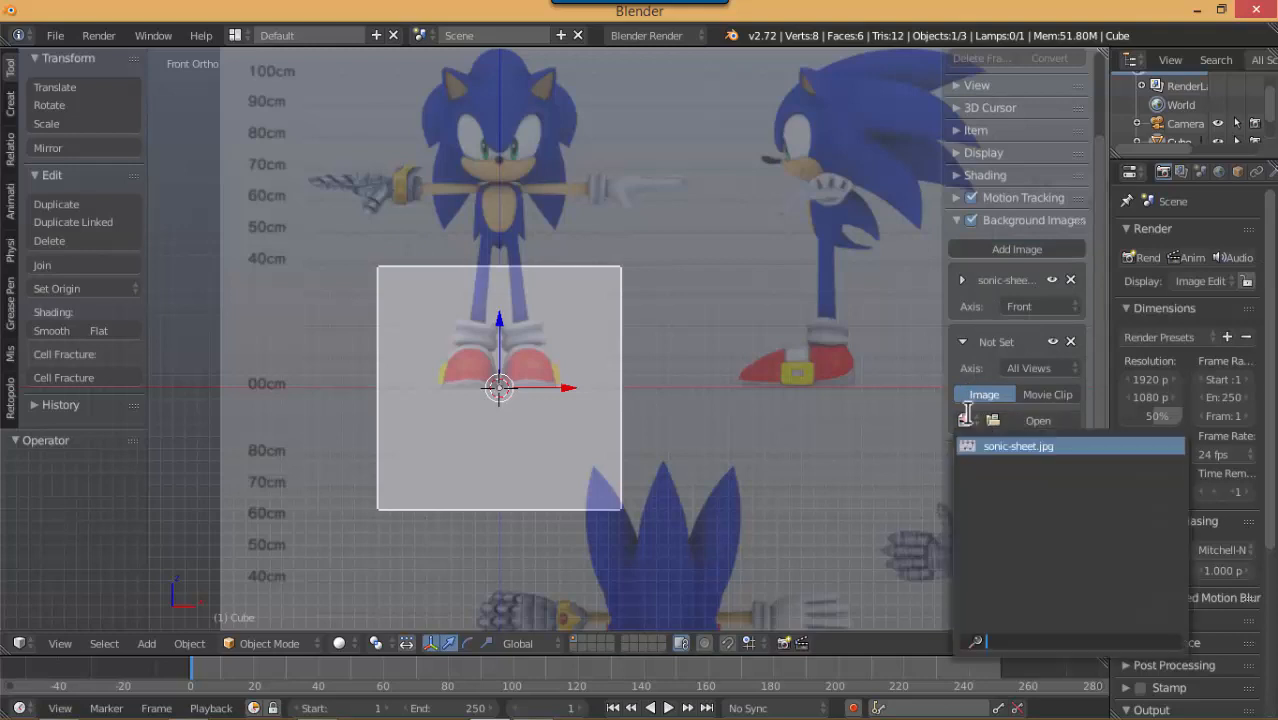
{"action": "left_click", "coordinate": [1018, 446]}
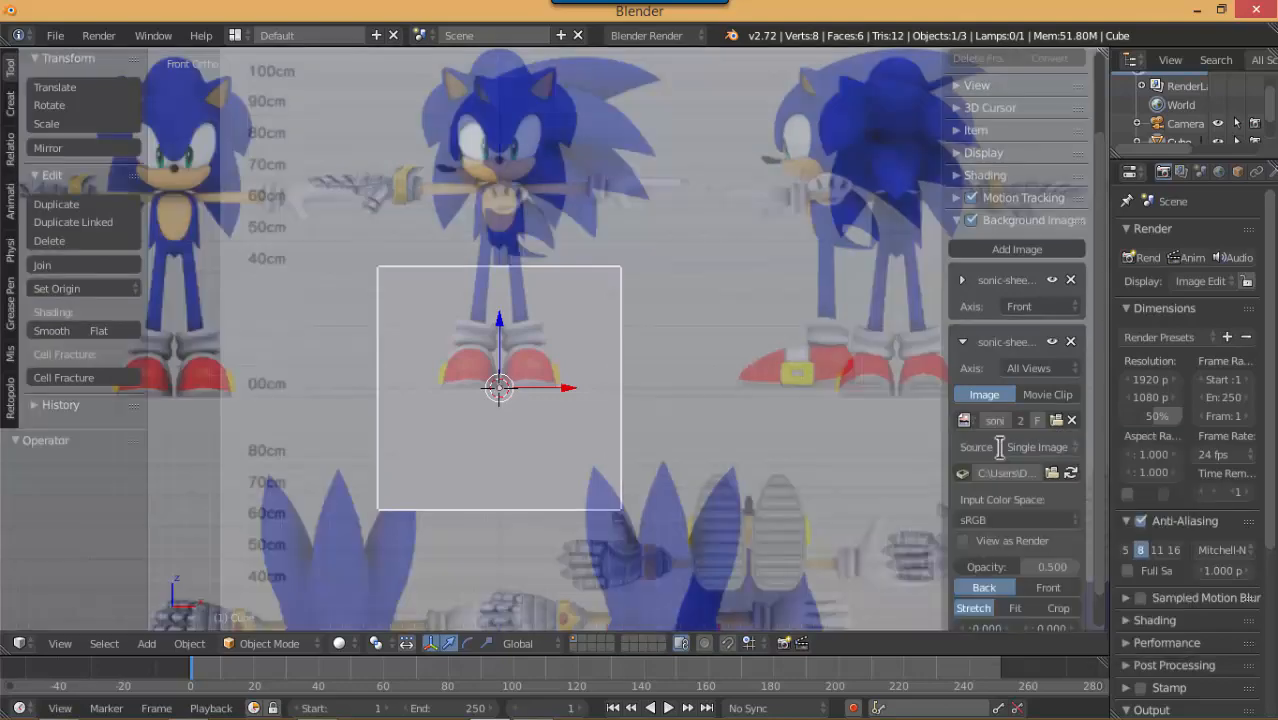
Set the second background image's axis to Right so that it applies only to the right view
{"action": "scroll", "coordinate": [820, 288], "scroll_direction": "down", "scroll_amount": 6}
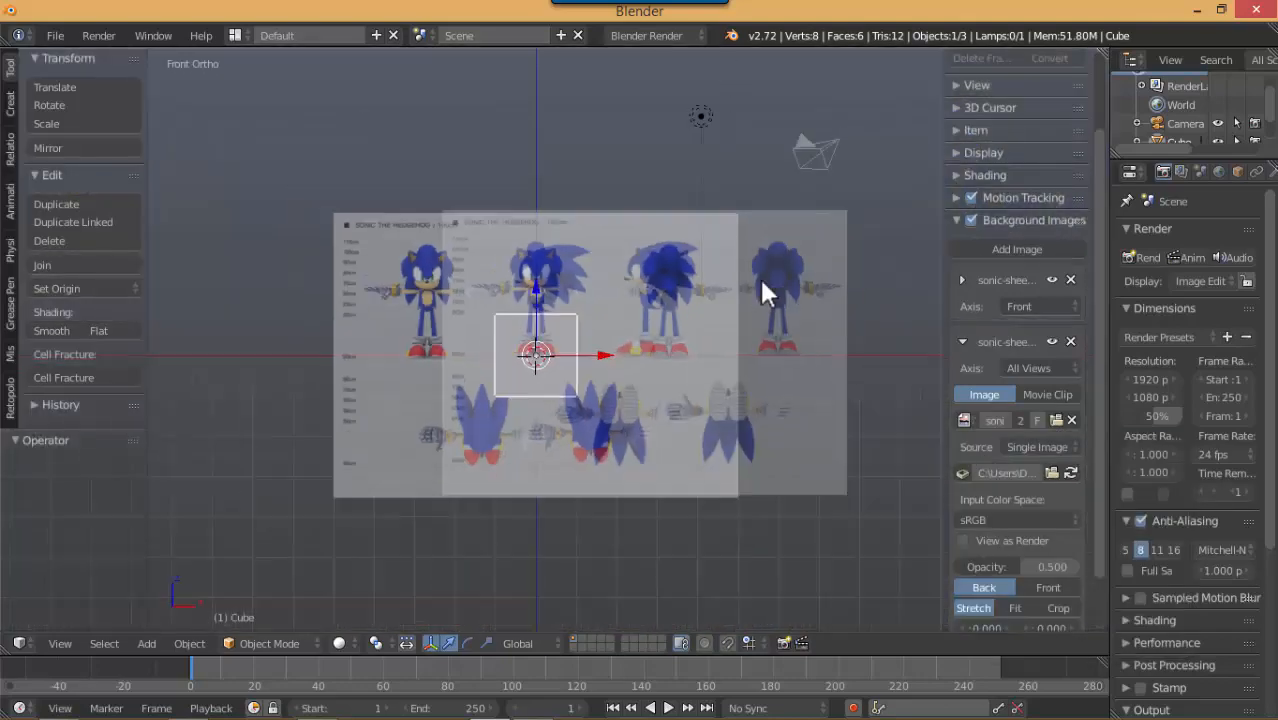
{"action": "scroll", "coordinate": [758, 297], "scroll_direction": "up", "scroll_amount": 3}
{"action": "scroll", "coordinate": [744, 307], "scroll_direction": "up", "scroll_amount": 2}
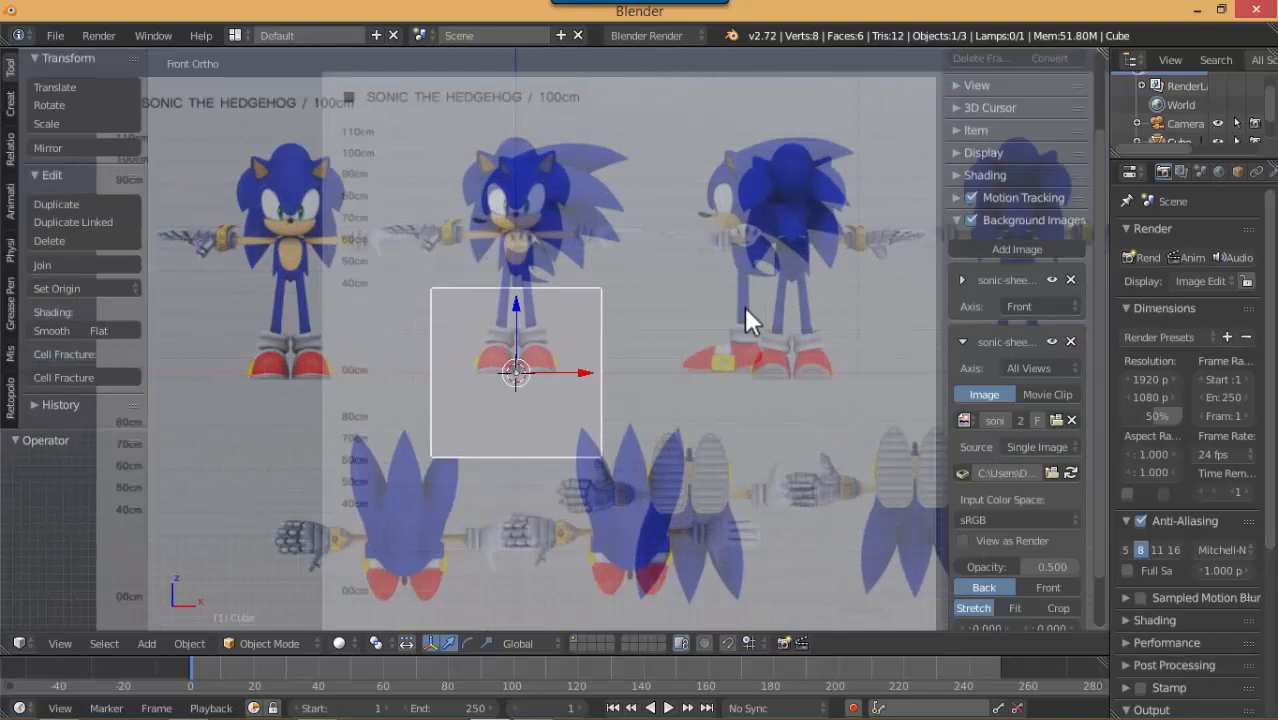
{"action": "scroll", "coordinate": [744, 307], "scroll_direction": "down", "scroll_amount": 2}
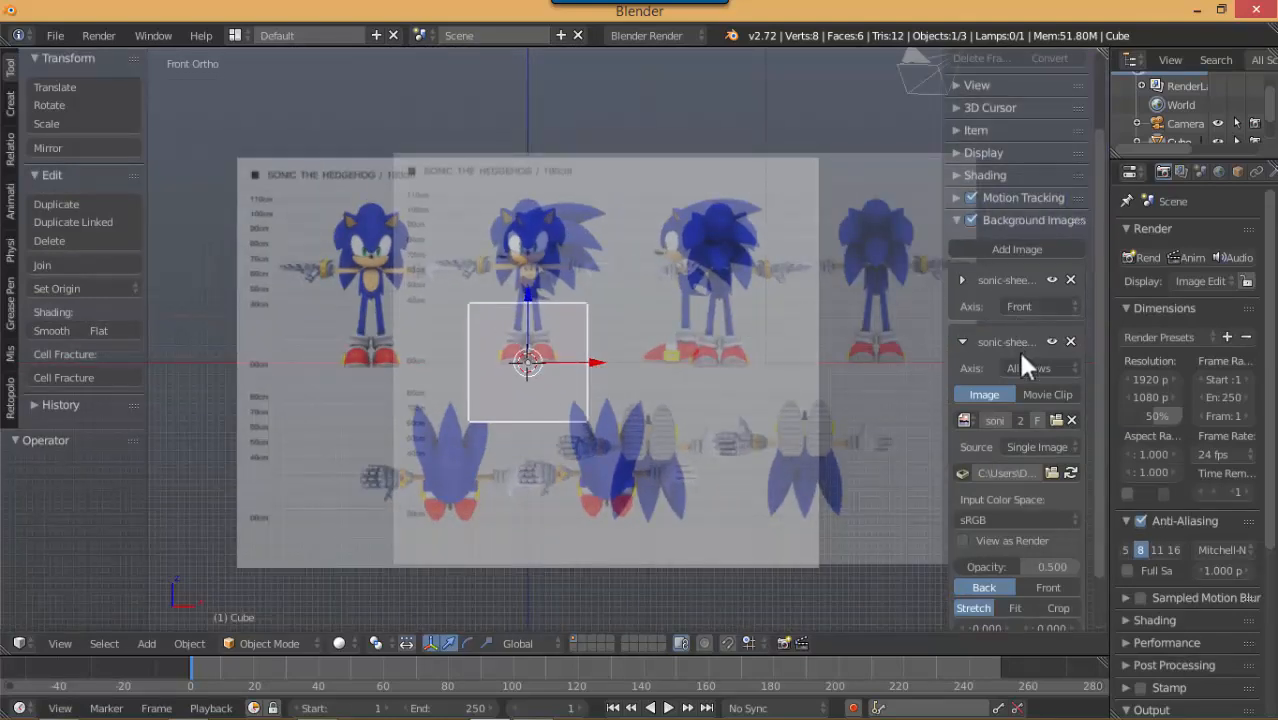
{"action": "scroll", "coordinate": [1036, 370], "scroll_direction": "down", "scroll_amount": 3}
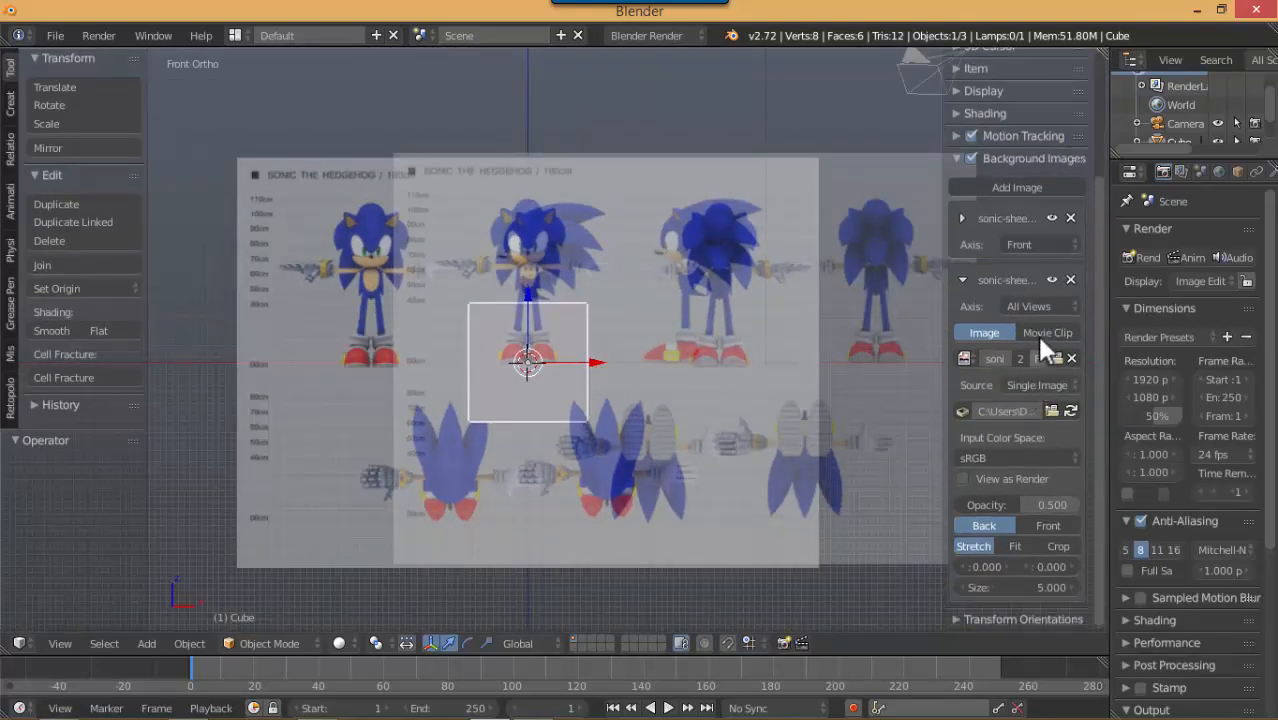
{"action": "left_click", "coordinate": [1044, 305]}
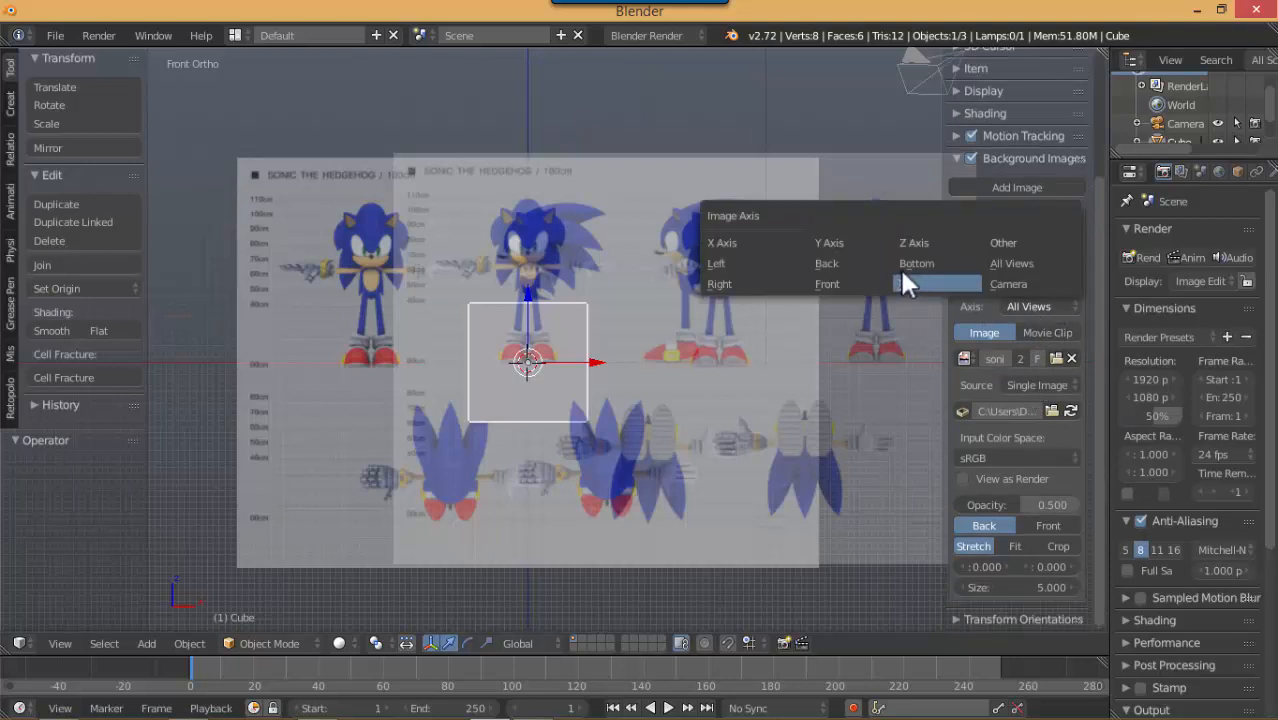
{"action": "left_click", "coordinate": [760, 284]}
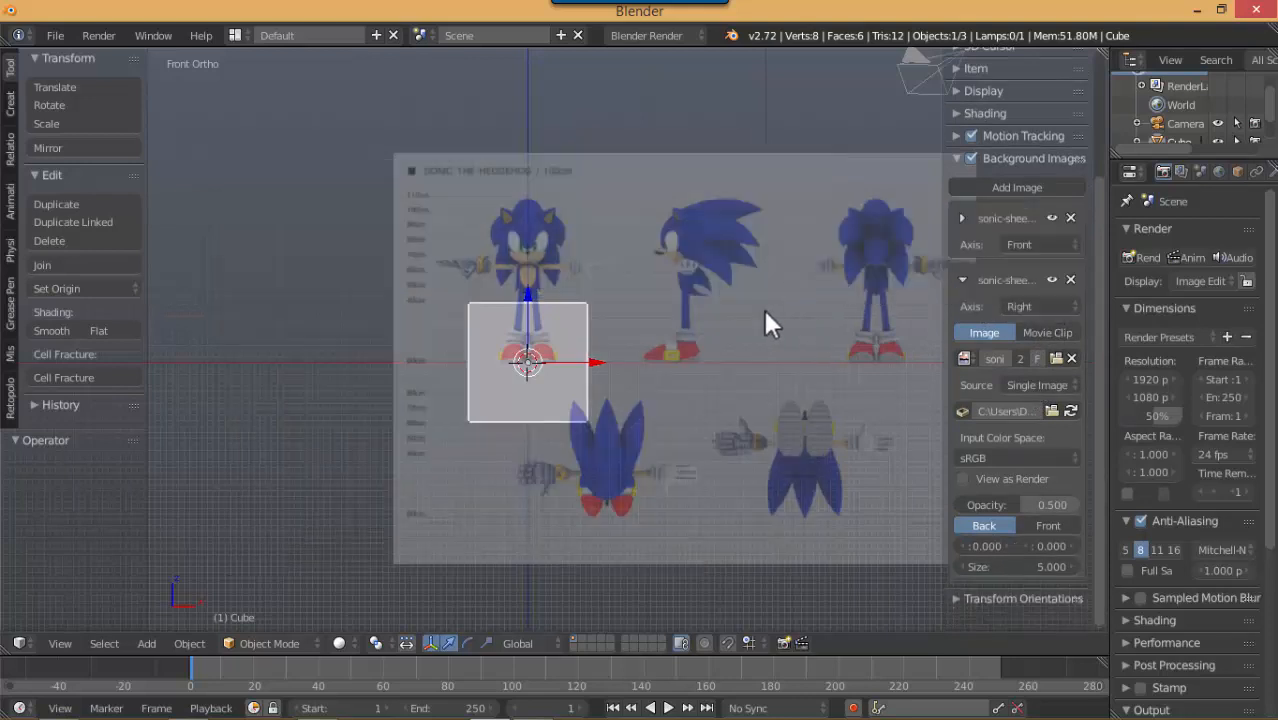
Switch to the right orthographic view and set the second background image to Front so it draws over the cube
{"action": "scroll", "coordinate": [684, 320], "scroll_direction": "up", "scroll_amount": 1}
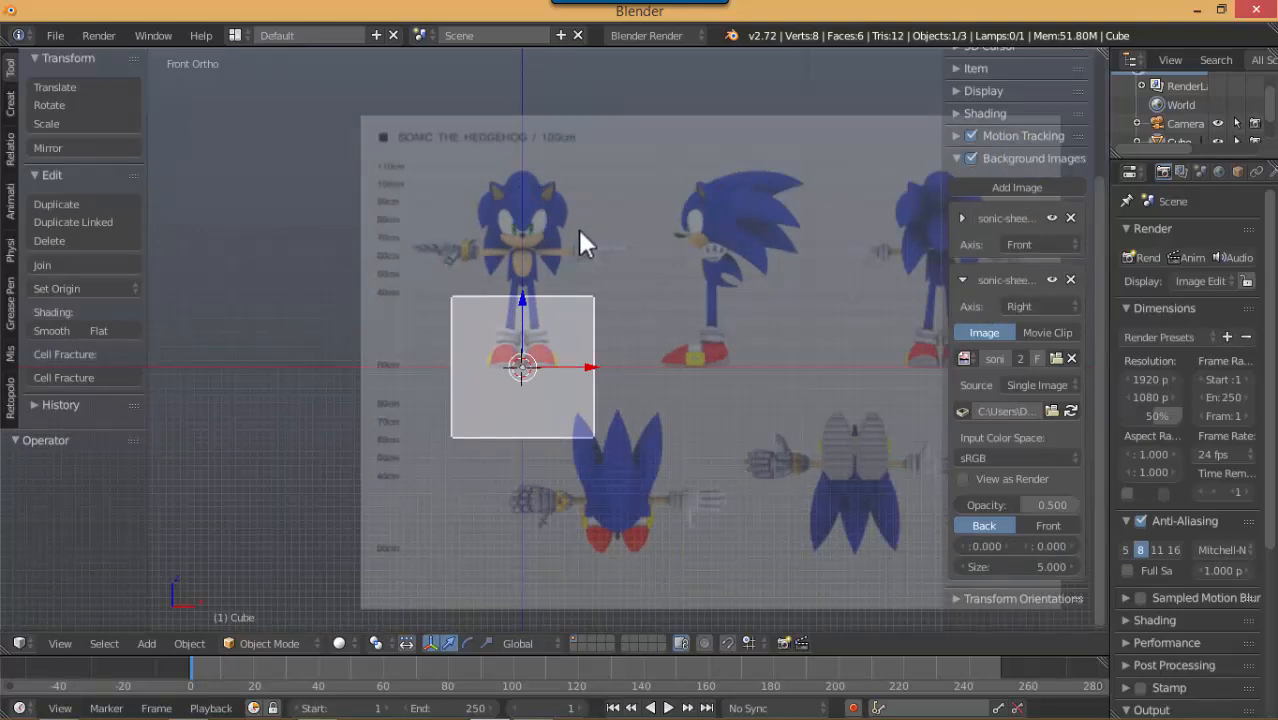
{"action": "key", "text": "KP_3"}
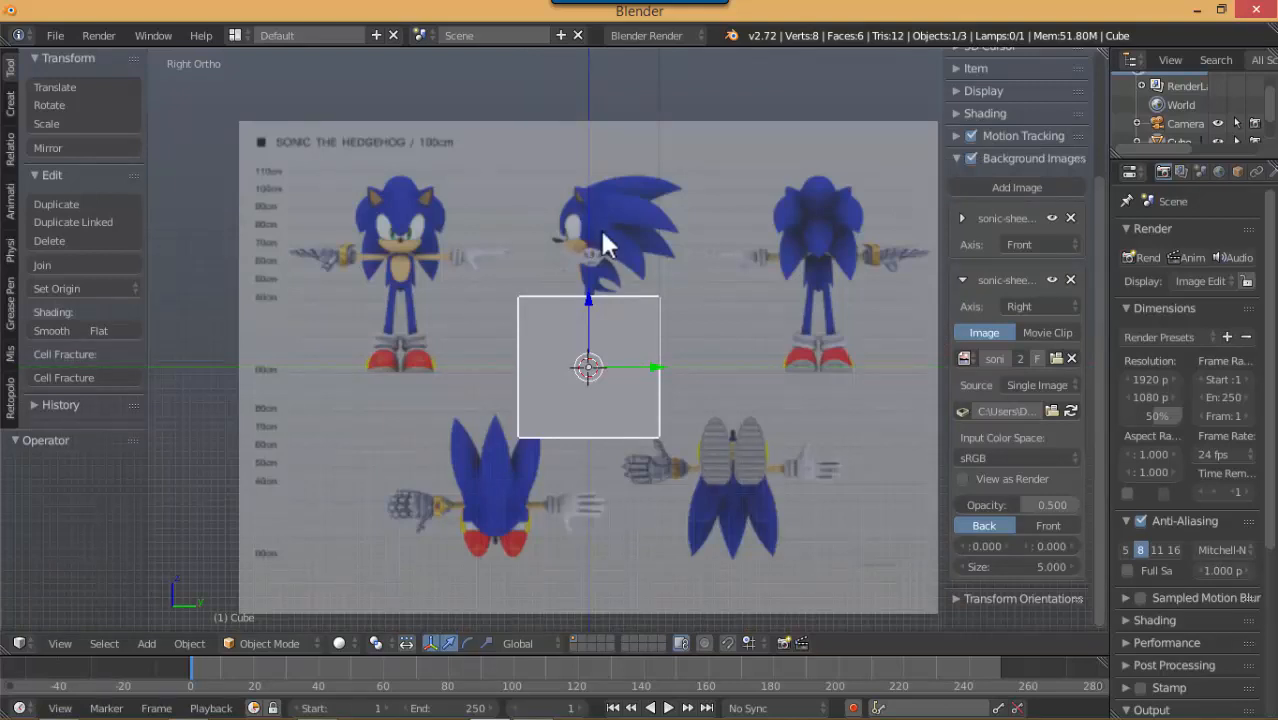
{"action": "scroll", "coordinate": [600, 230], "scroll_direction": "up", "scroll_amount": 4}
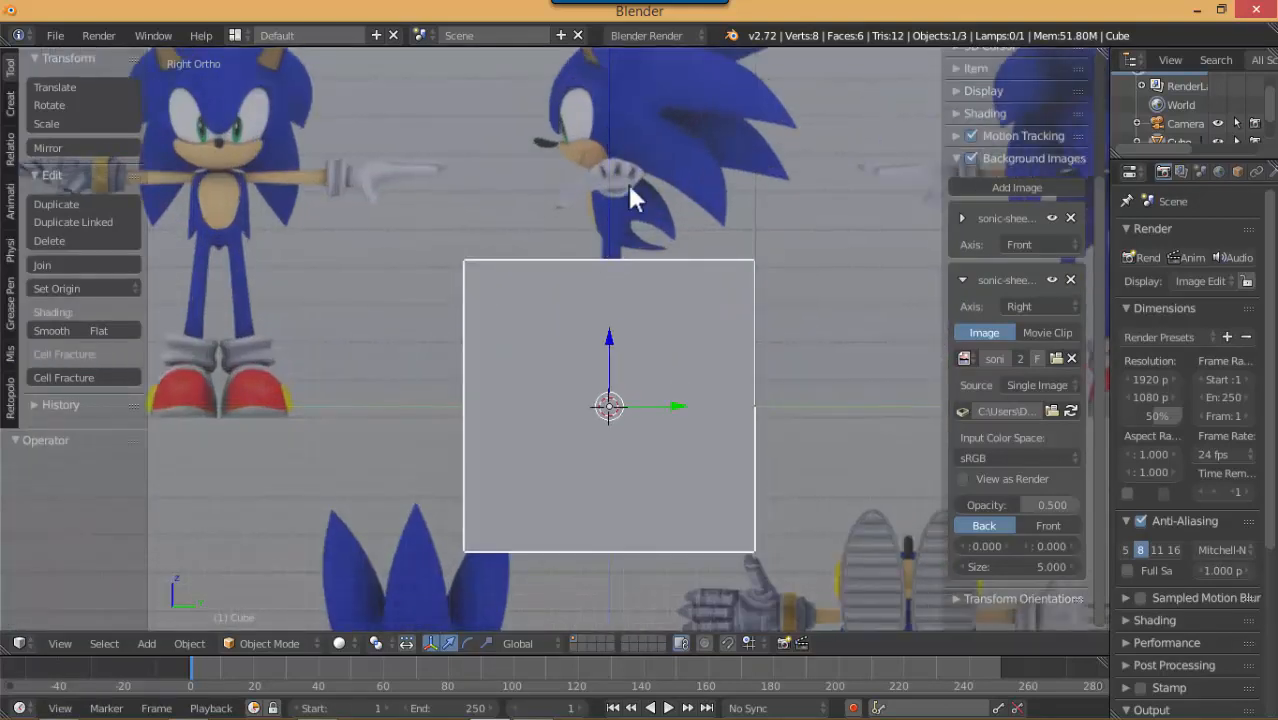
{"action": "middle_click_drag", "start_coordinate": [625, 200], "coordinate": [611, 271], "text": "shift"}
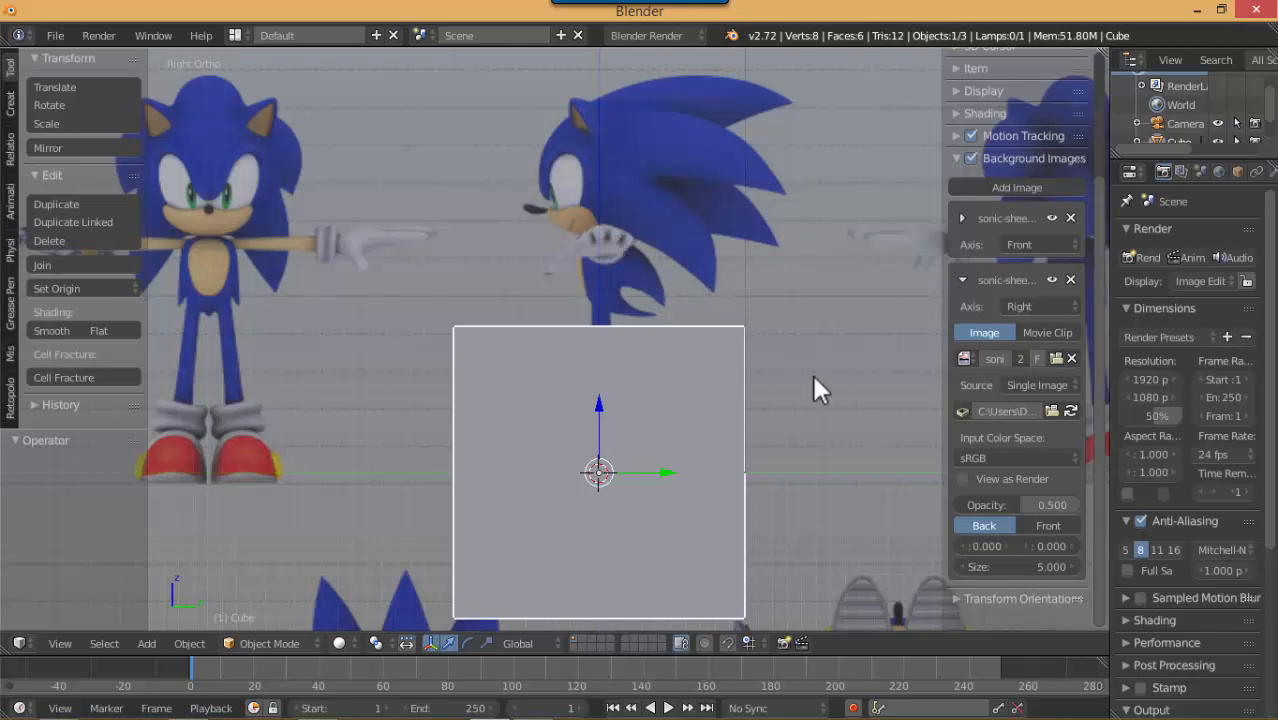
{"action": "left_click", "coordinate": [1043, 527]}
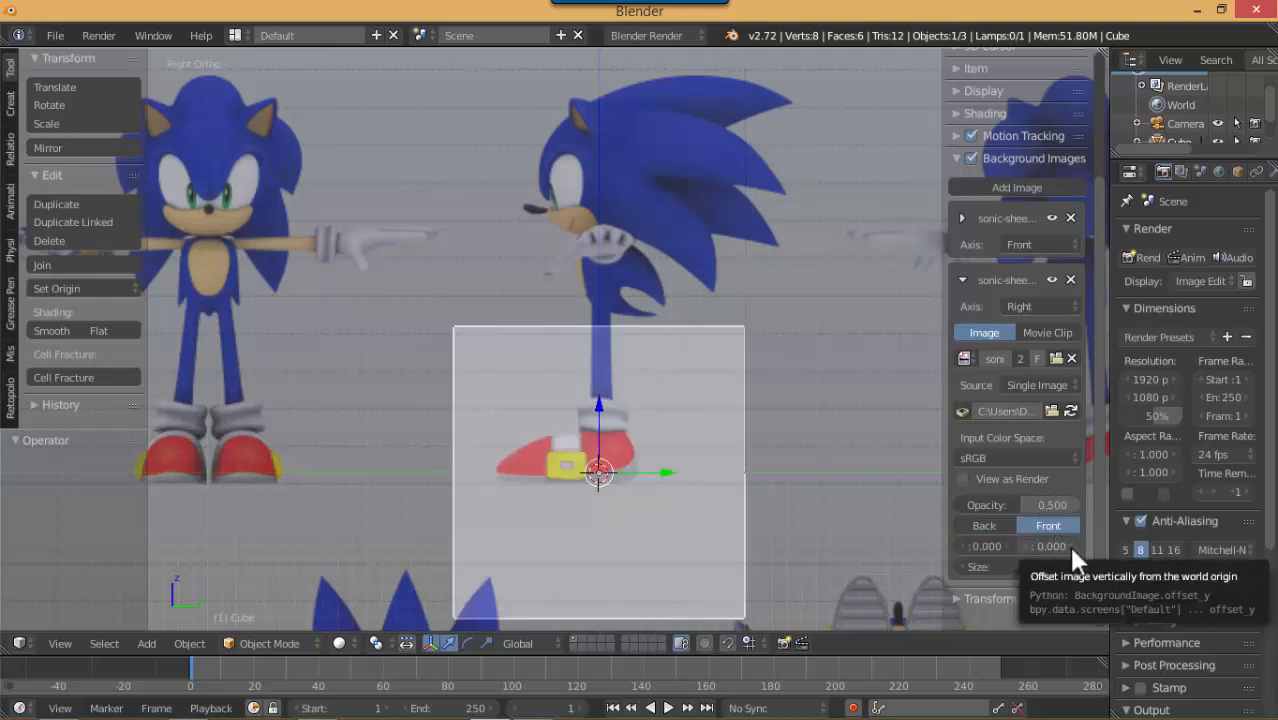
Set the second background image's vertical offset to 0.100 and check the side-view Sonic's shoes against the horizontal axis
{"action": "left_click", "coordinate": [1072, 547]}
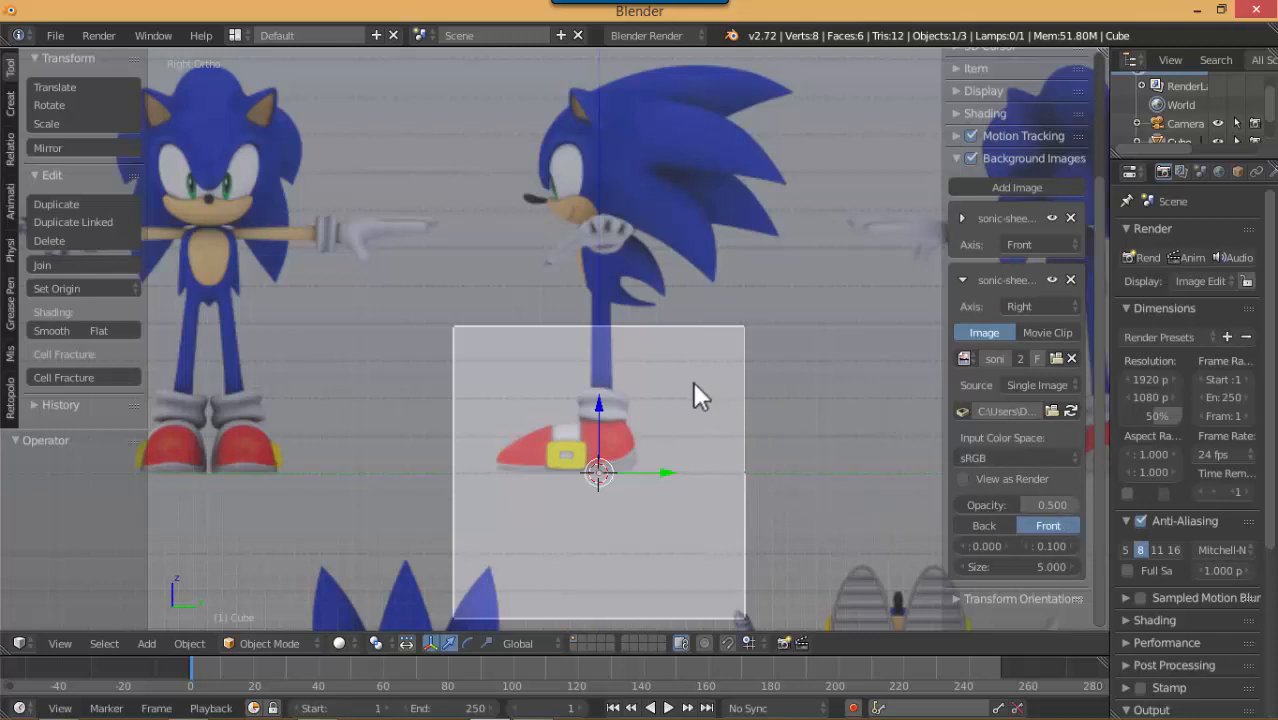
{"action": "scroll", "coordinate": [695, 384], "scroll_direction": "up", "scroll_amount": 1}
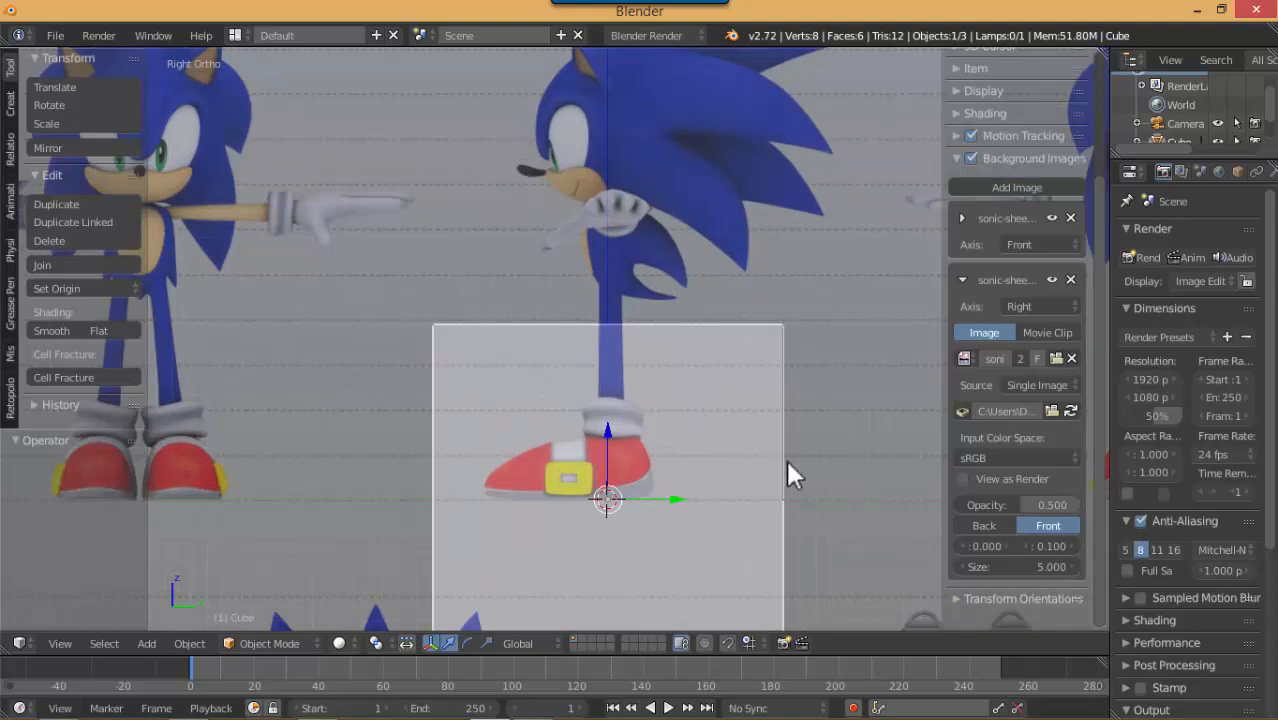
{"action": "scroll", "coordinate": [690, 458], "scroll_direction": "down", "scroll_amount": 6}
{"action": "scroll", "coordinate": [692, 458], "scroll_direction": "up", "scroll_amount": 3}
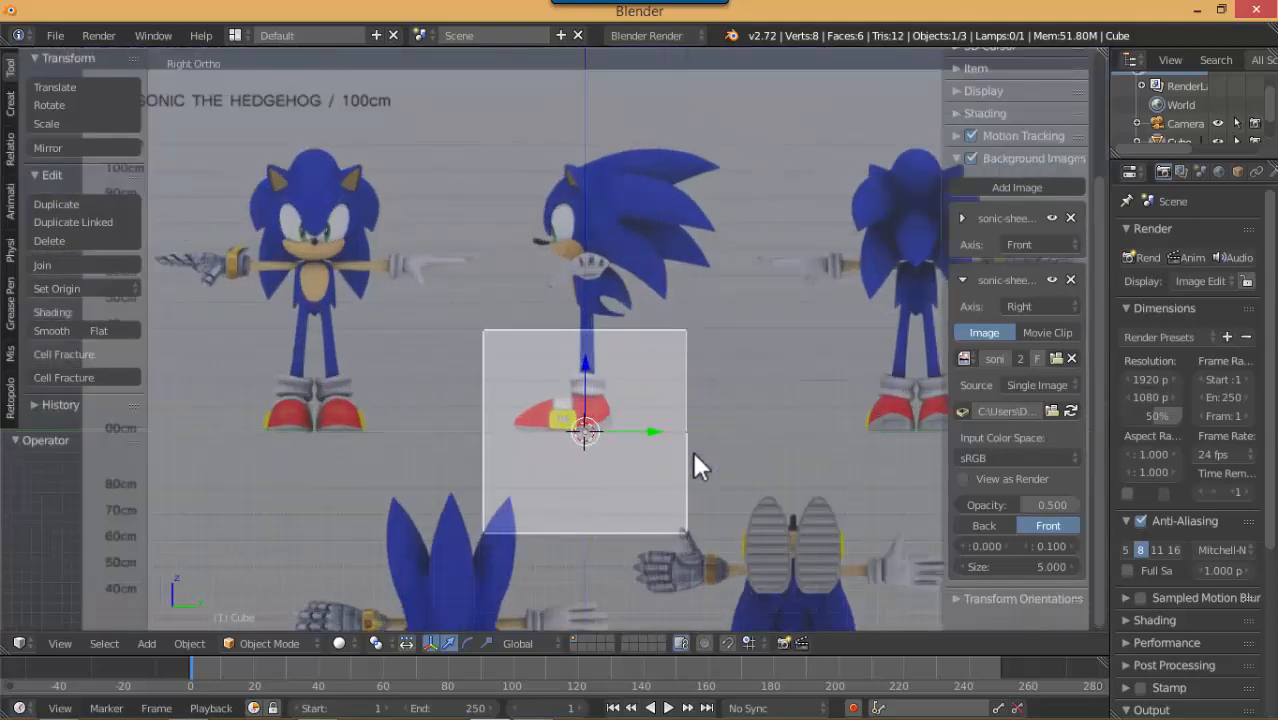
{"action": "scroll", "coordinate": [747, 463], "scroll_direction": "down", "scroll_amount": 4}
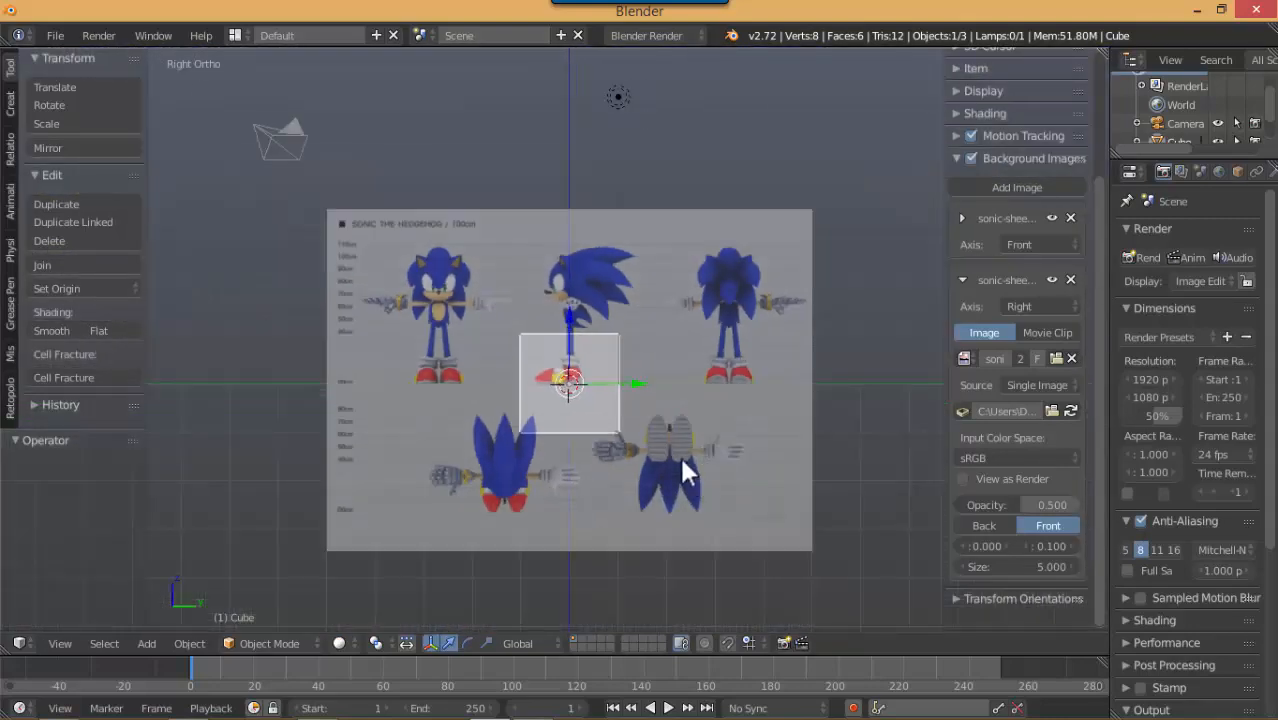
Set the second background image's opacity to 0.372 and check the fainter reference sheet in the right view
{"action": "middle_click_drag", "start_coordinate": [682, 458], "coordinate": [679, 453], "text": "shift"}
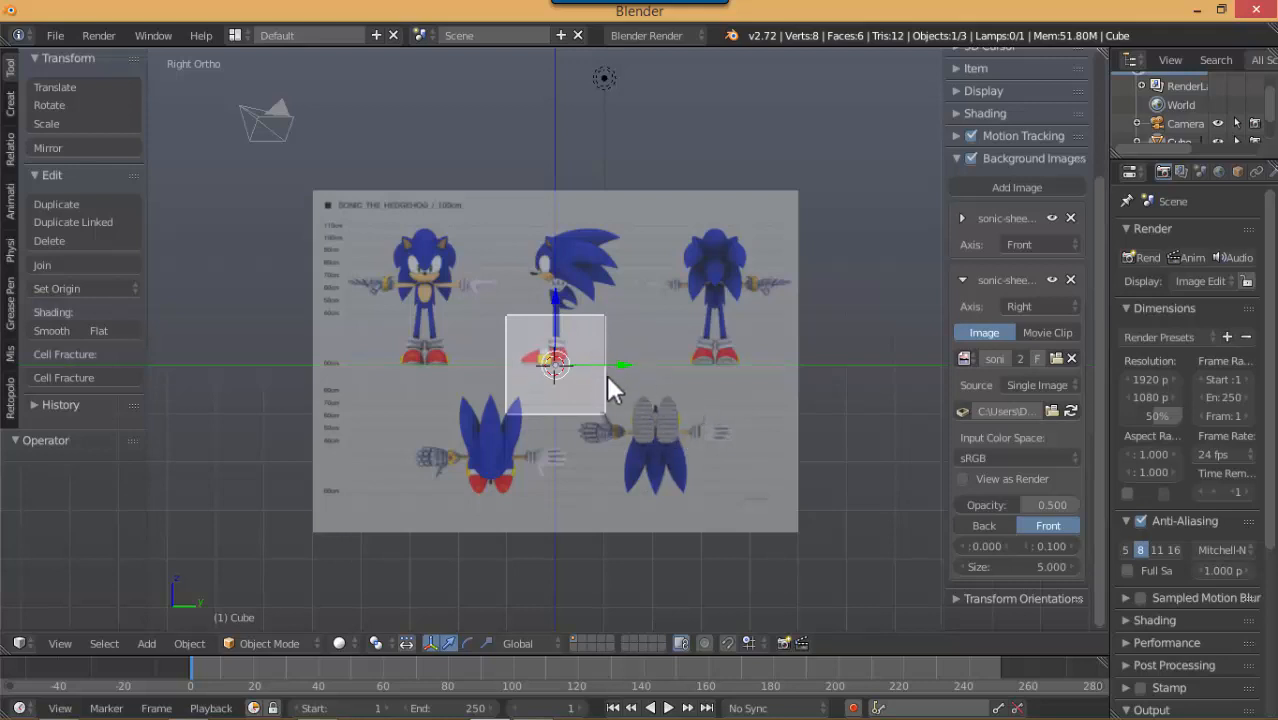
{"action": "scroll", "coordinate": [610, 385], "scroll_direction": "up", "scroll_amount": 5}
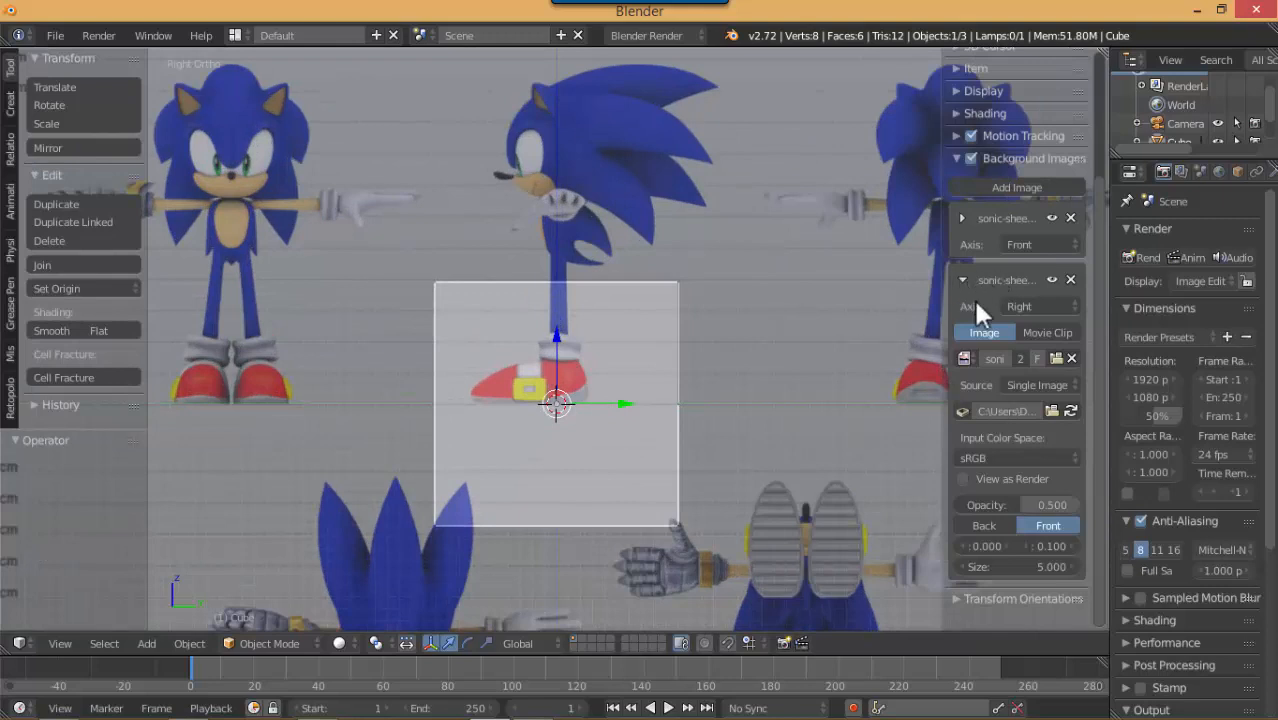
{"action": "left_click", "coordinate": [1023, 503]}
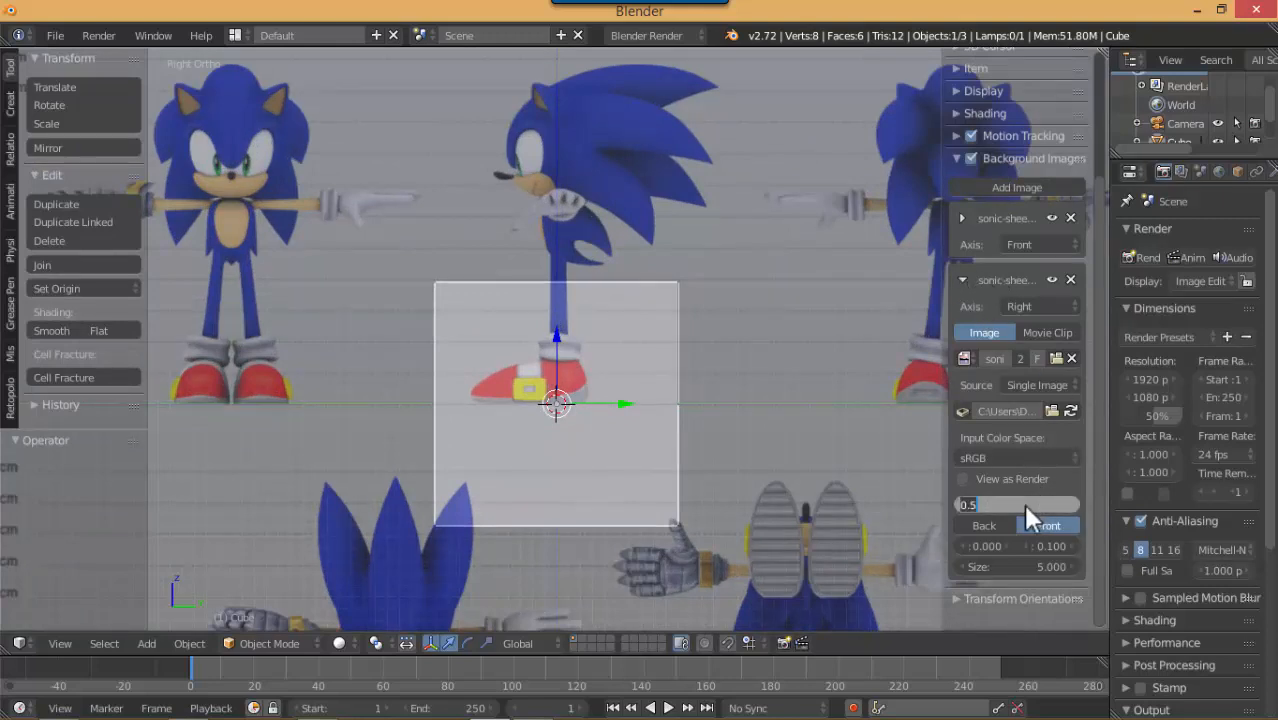
{"action": "type", "text": ".3"}
{"action": "type", "text": "72"}
{"action": "key", "text": "Return"}
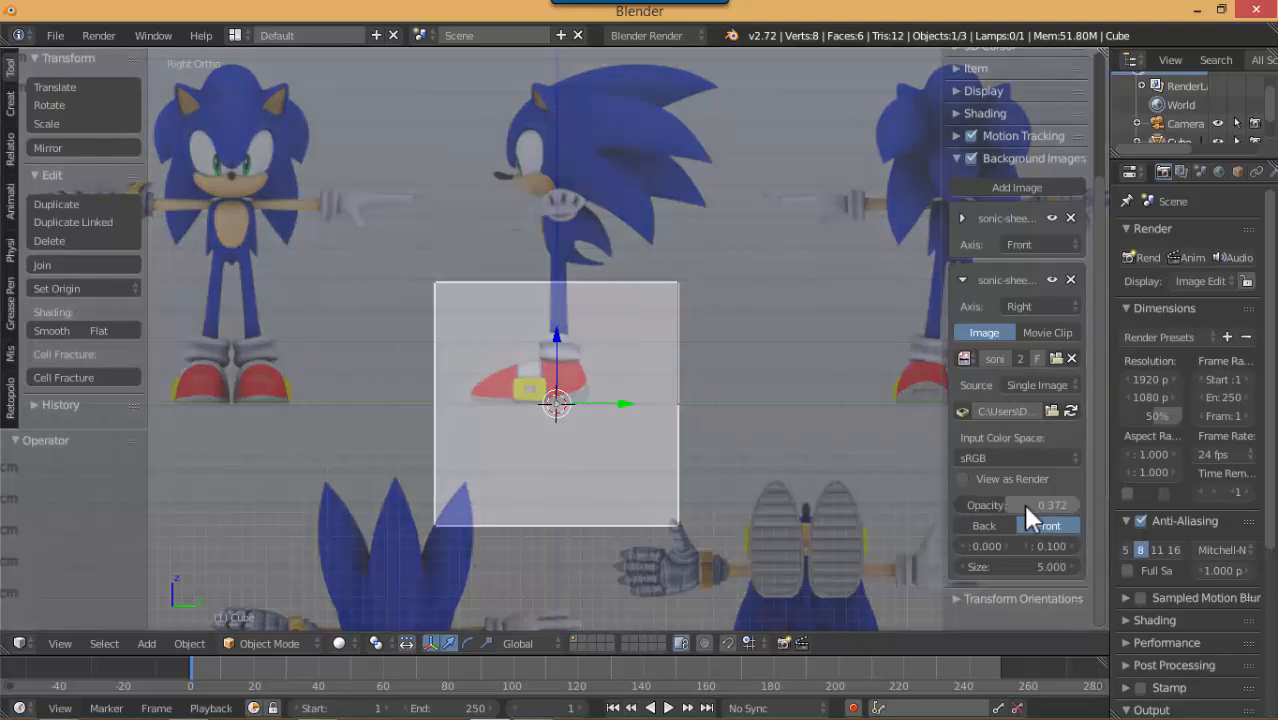
{"action": "scroll", "coordinate": [735, 334], "scroll_direction": "down", "scroll_amount": 8}
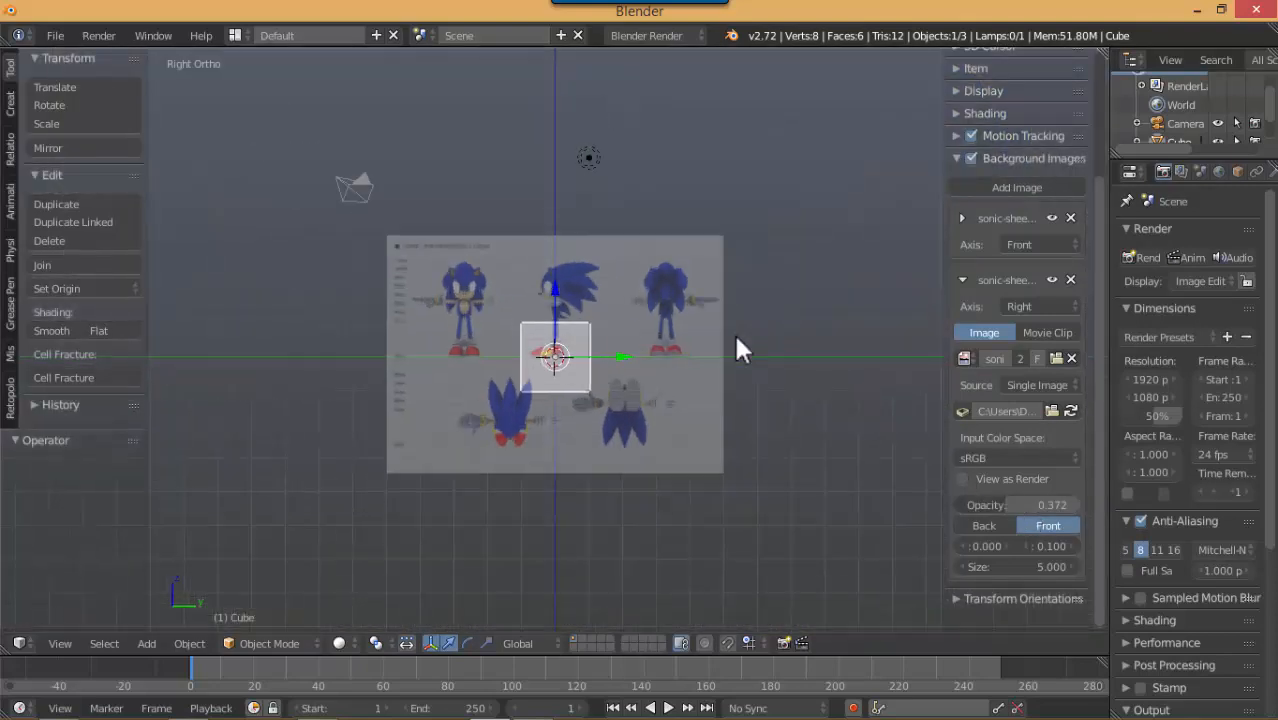
{"action": "scroll", "coordinate": [733, 331], "scroll_direction": "up", "scroll_amount": 5}
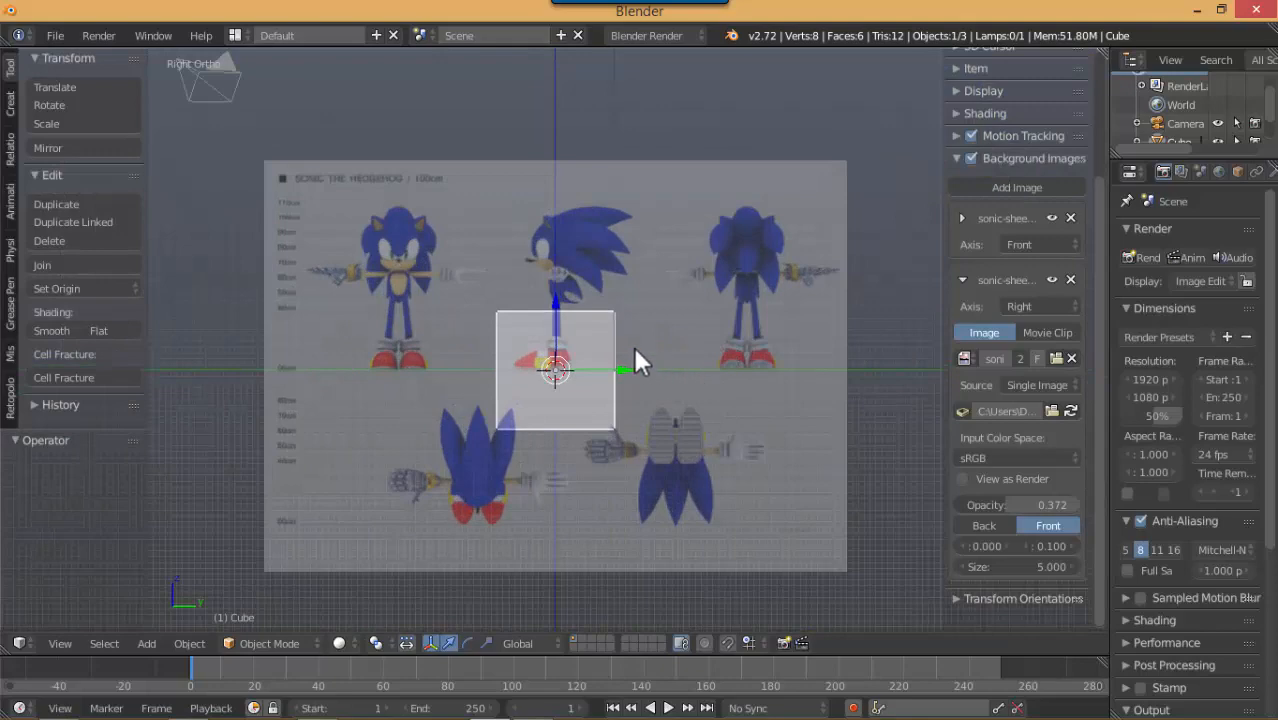
{"action": "middle_click_drag", "start_coordinate": [635, 349], "coordinate": [641, 349], "text": "shift"}
Switch to the front orthographic view and examine how the front-view Sonic lines up with the vertical and horizontal axes
{"action": "key", "text": "KP_1"}
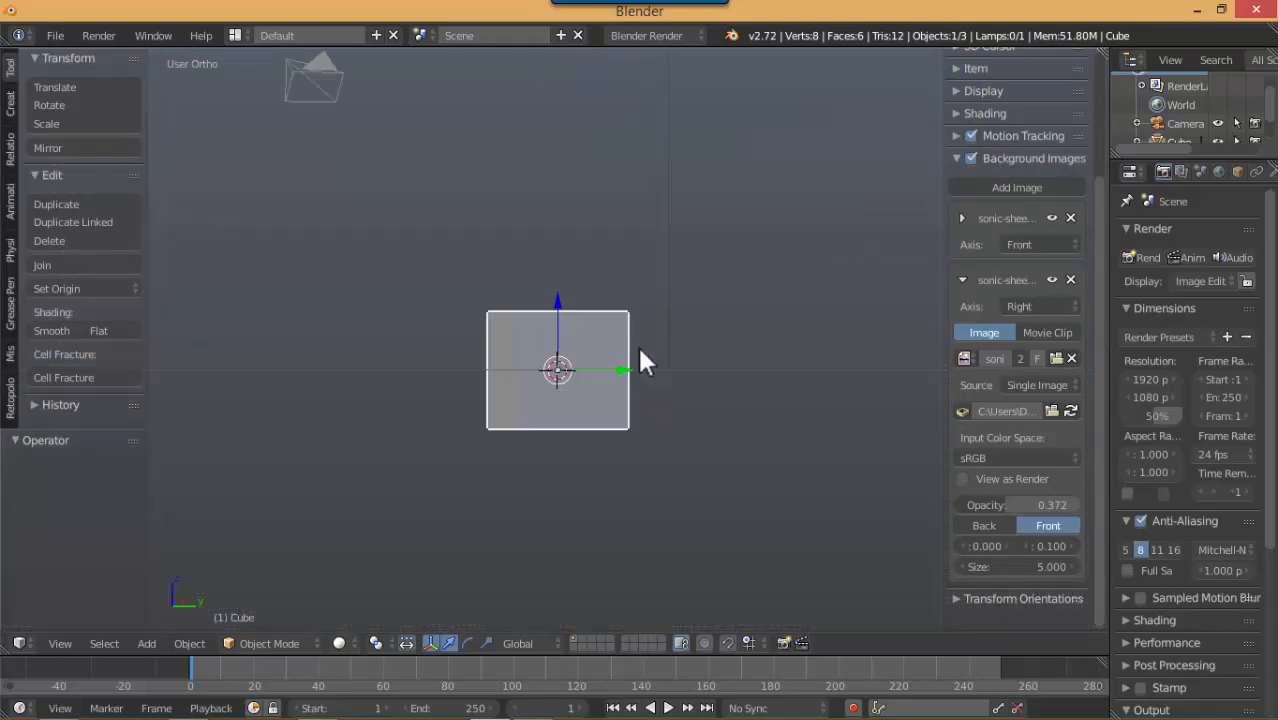
{"action": "scroll", "coordinate": [615, 330], "scroll_direction": "up", "scroll_amount": 5}
{"action": "scroll", "coordinate": [612, 329], "scroll_direction": "up", "scroll_amount": 6}
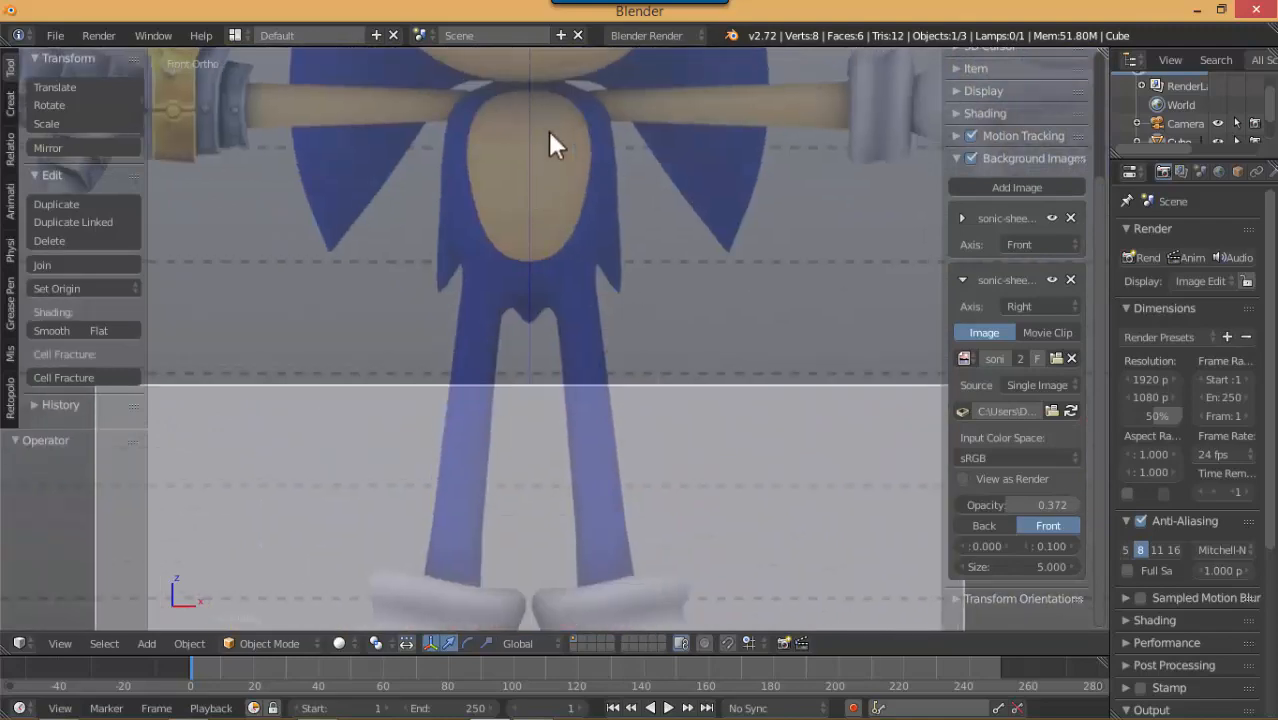
{"action": "scroll", "coordinate": [549, 297], "scroll_direction": "down", "scroll_amount": 9}
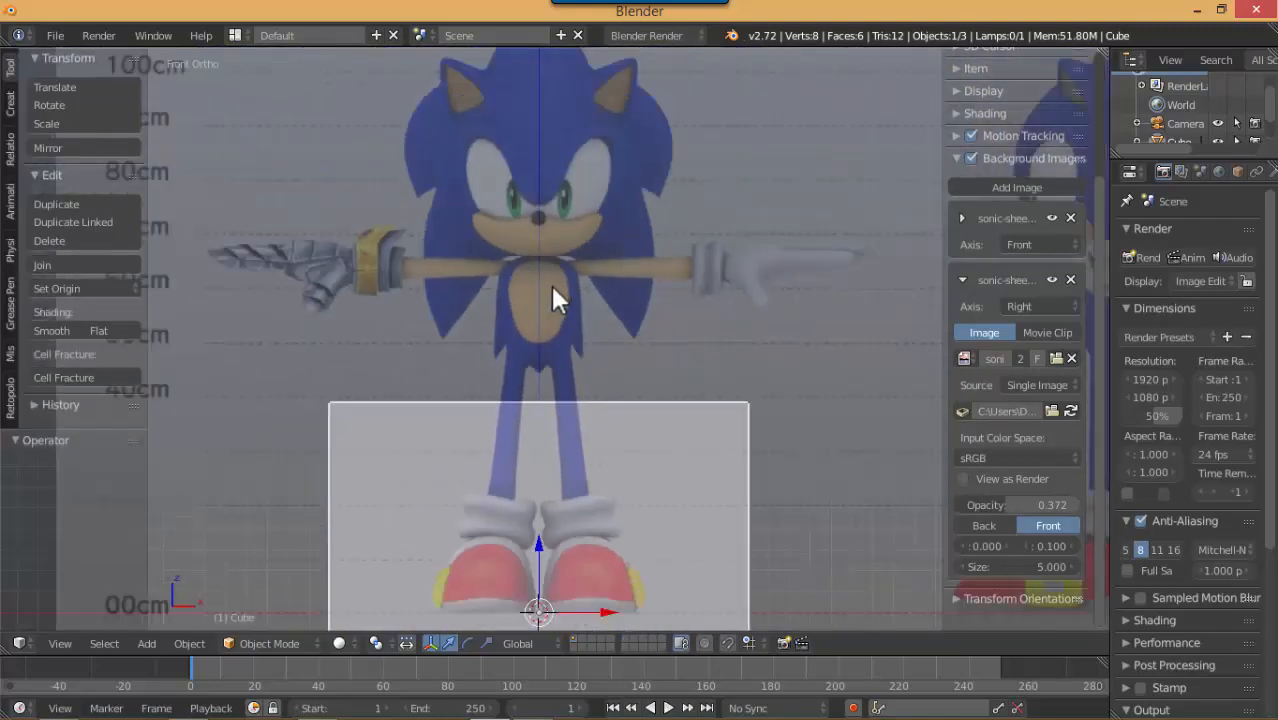
{"action": "scroll", "coordinate": [575, 338], "scroll_direction": "up", "scroll_amount": 6}
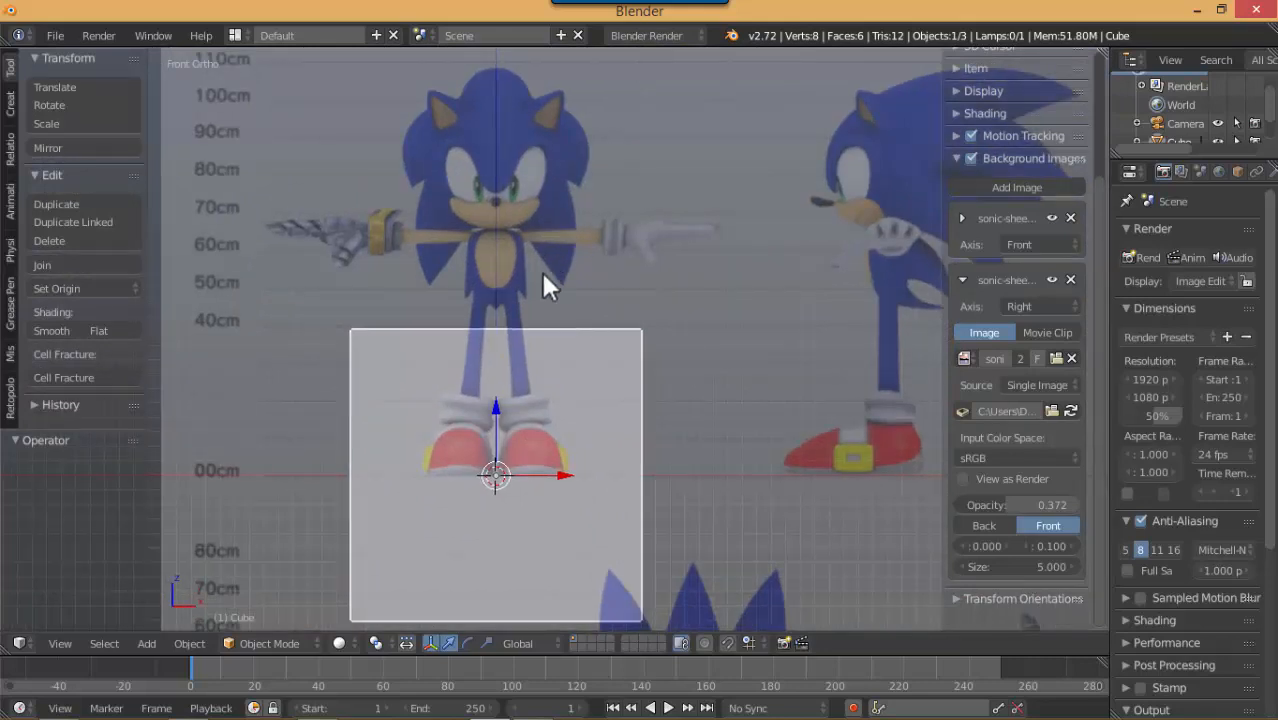
{"action": "scroll", "coordinate": [560, 390], "scroll_direction": "down", "scroll_amount": 2}
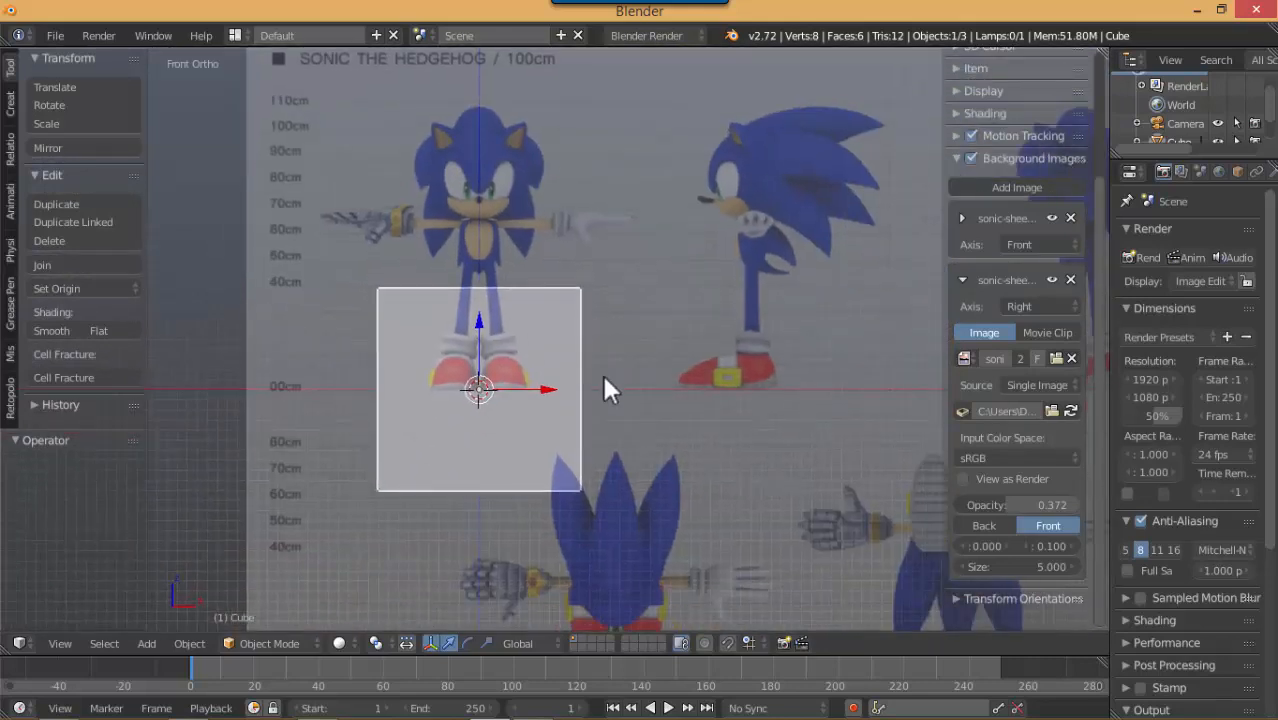
{"action": "middle_click_drag", "start_coordinate": [578, 382], "coordinate": [642, 400], "text": "shift"}
{"action": "scroll", "coordinate": [642, 400], "scroll_direction": "up", "scroll_amount": 1}
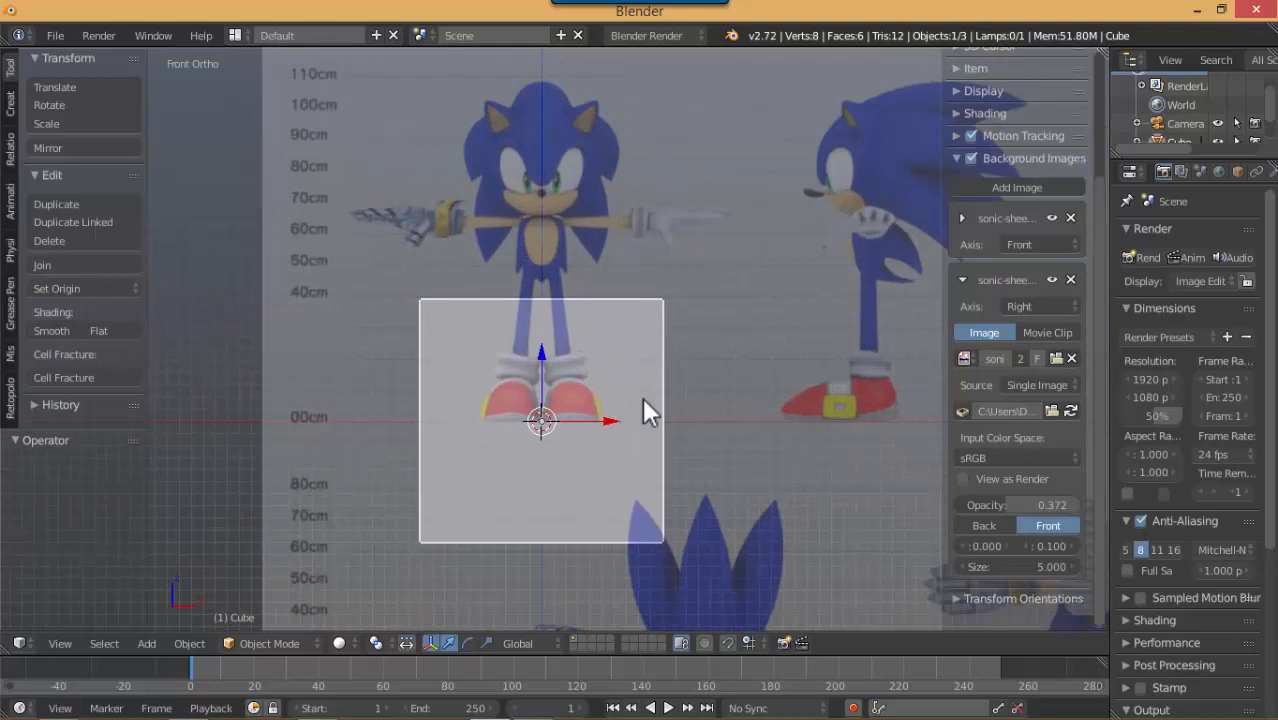
Hide the properties sidebar and the tool shelf to give the 3D view more room
{"action": "key", "text": "n"}
{"action": "key", "text": "t"}
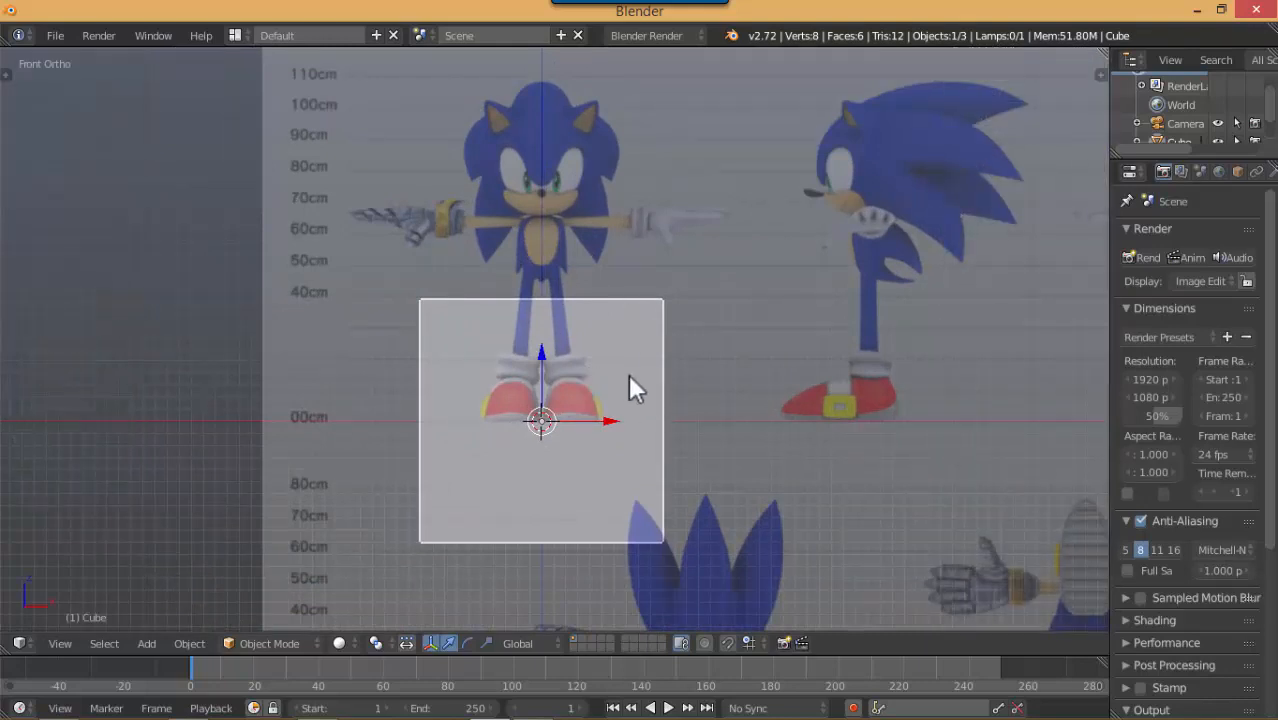
{"action": "middle_click_drag", "start_coordinate": [629, 377], "coordinate": [677, 357], "text": "shift"}
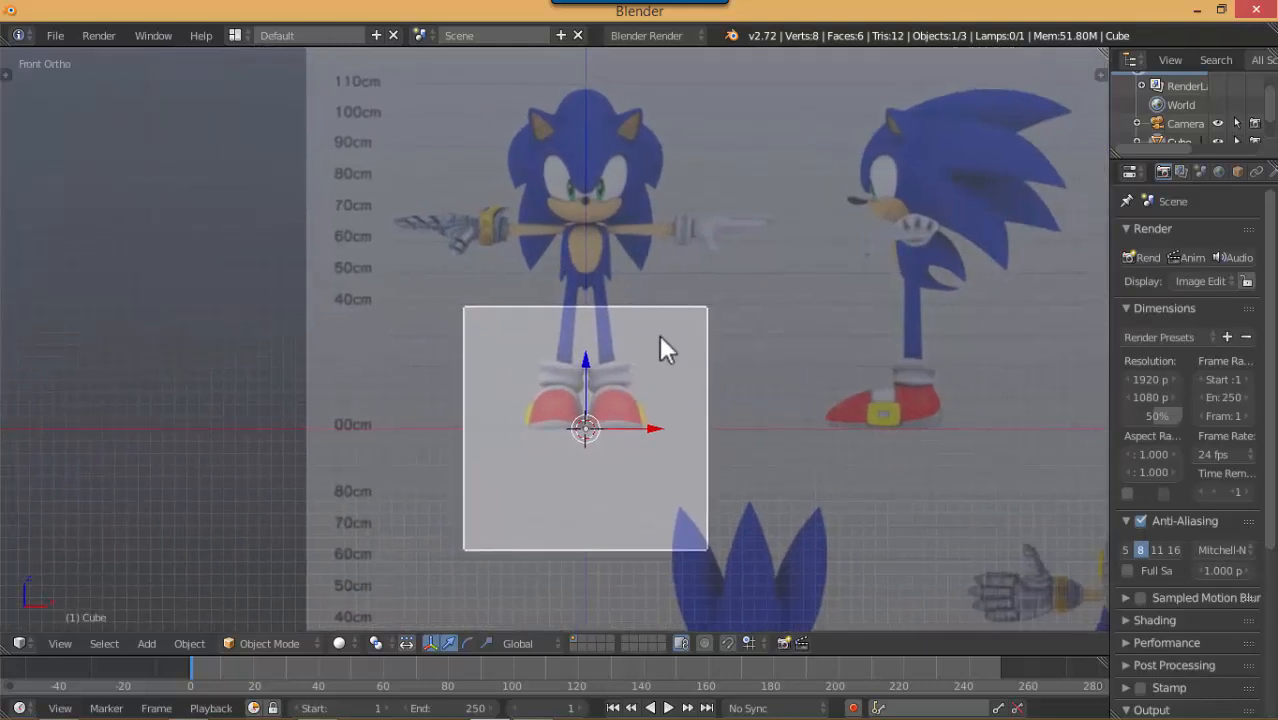
{"action": "middle_click_drag", "start_coordinate": [683, 375], "coordinate": [680, 387], "text": "shift"}
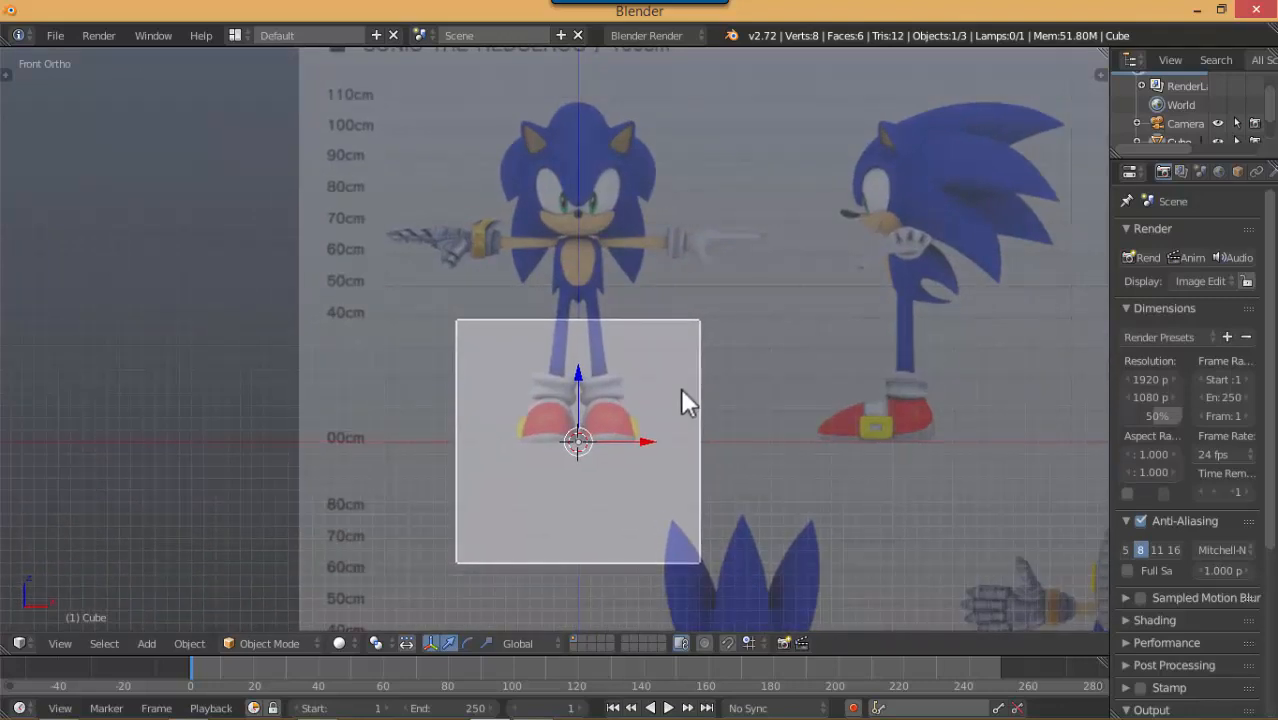
Switch the cube into Edit Mode and back to Object Mode to compare the two modes from an angled view
{"action": "key", "text": "Tab"}
{"action": "middle_click_drag", "start_coordinate": [713, 397], "coordinate": [640, 421]}
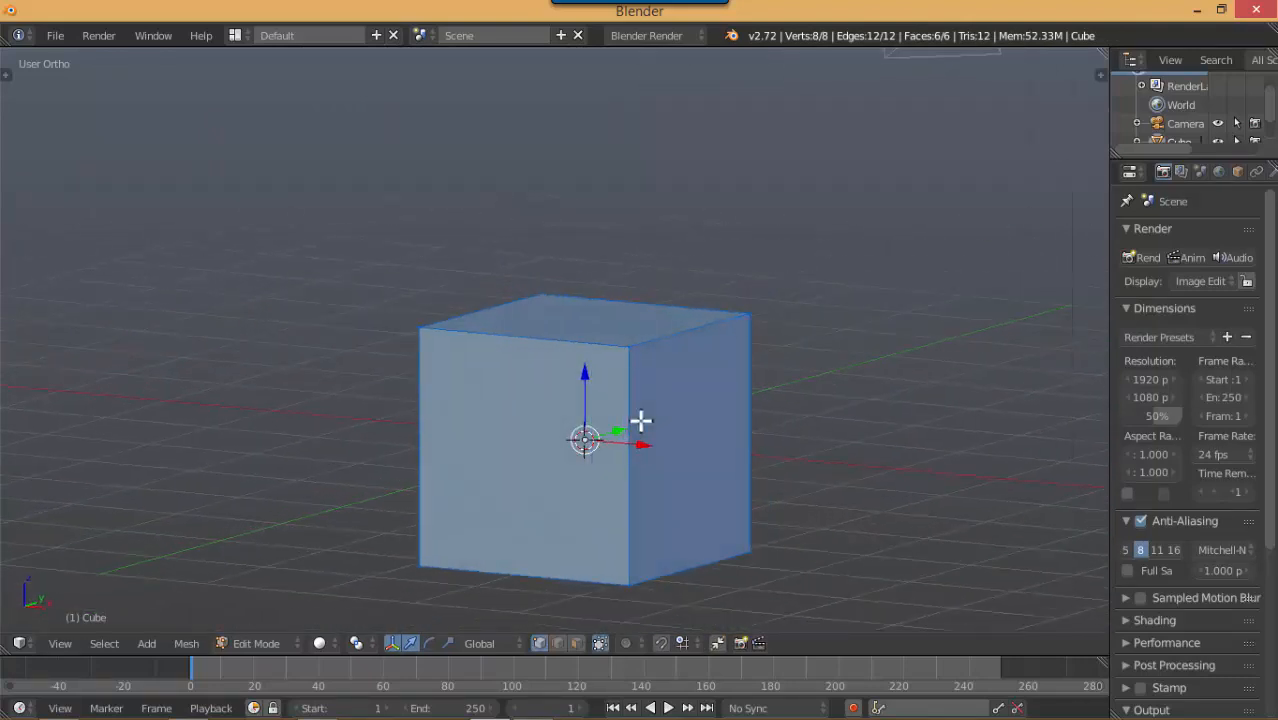
{"action": "key", "text": "Tab"}
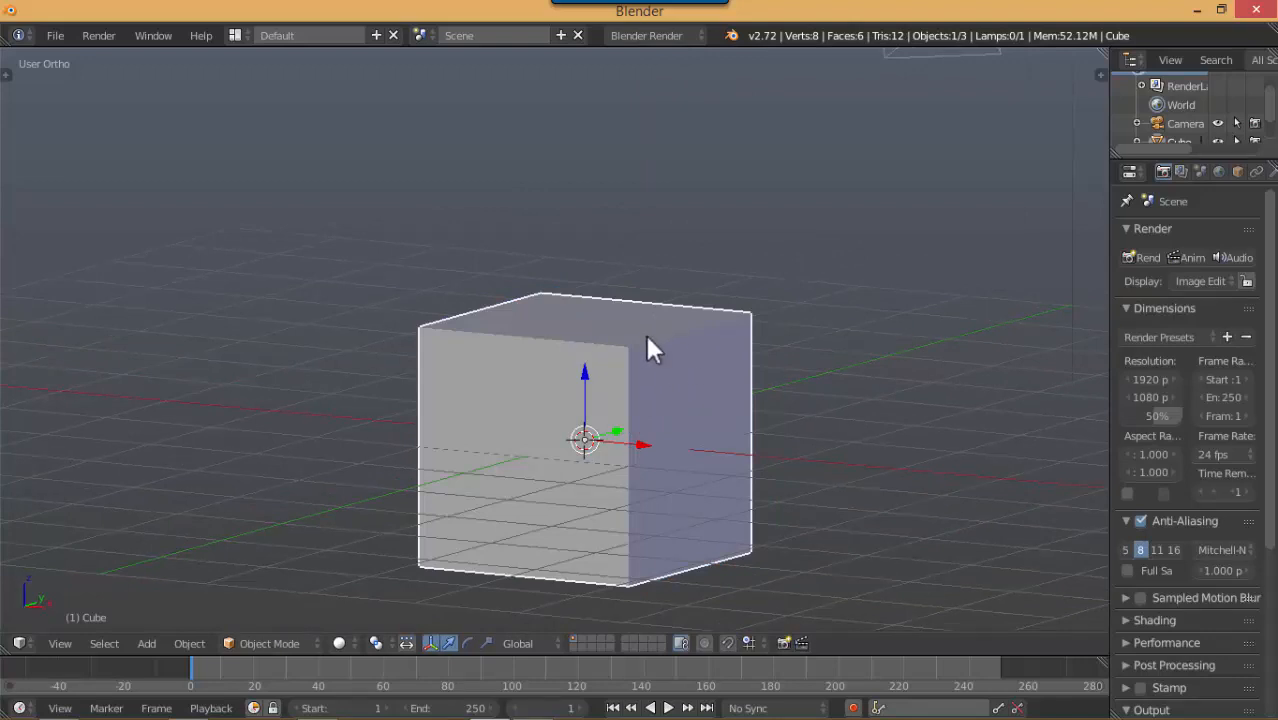
{"action": "middle_click_drag", "start_coordinate": [591, 299], "coordinate": [656, 322]}
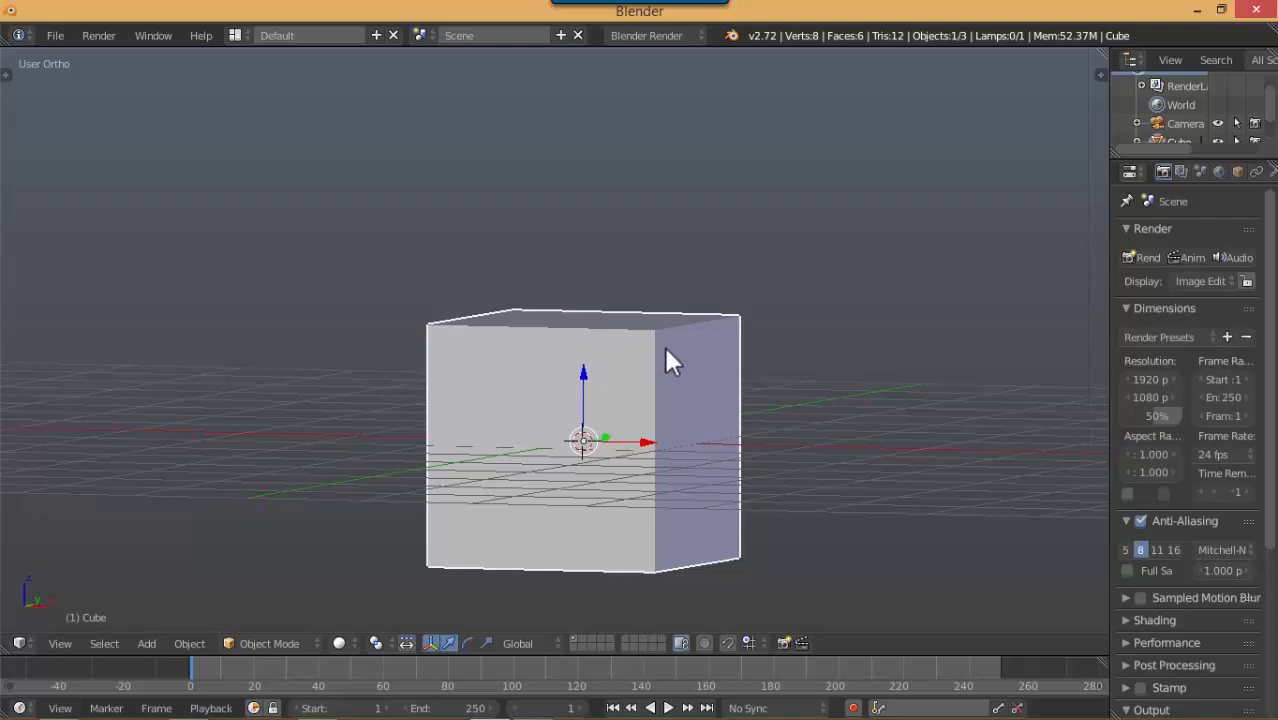
Enter Edit Mode on the cube and select its upper corner vertices one after another
{"action": "key", "text": "Tab"}
{"action": "middle_click_drag", "start_coordinate": [651, 348], "coordinate": [516, 348]}
{"action": "right_click", "coordinate": [620, 352]}
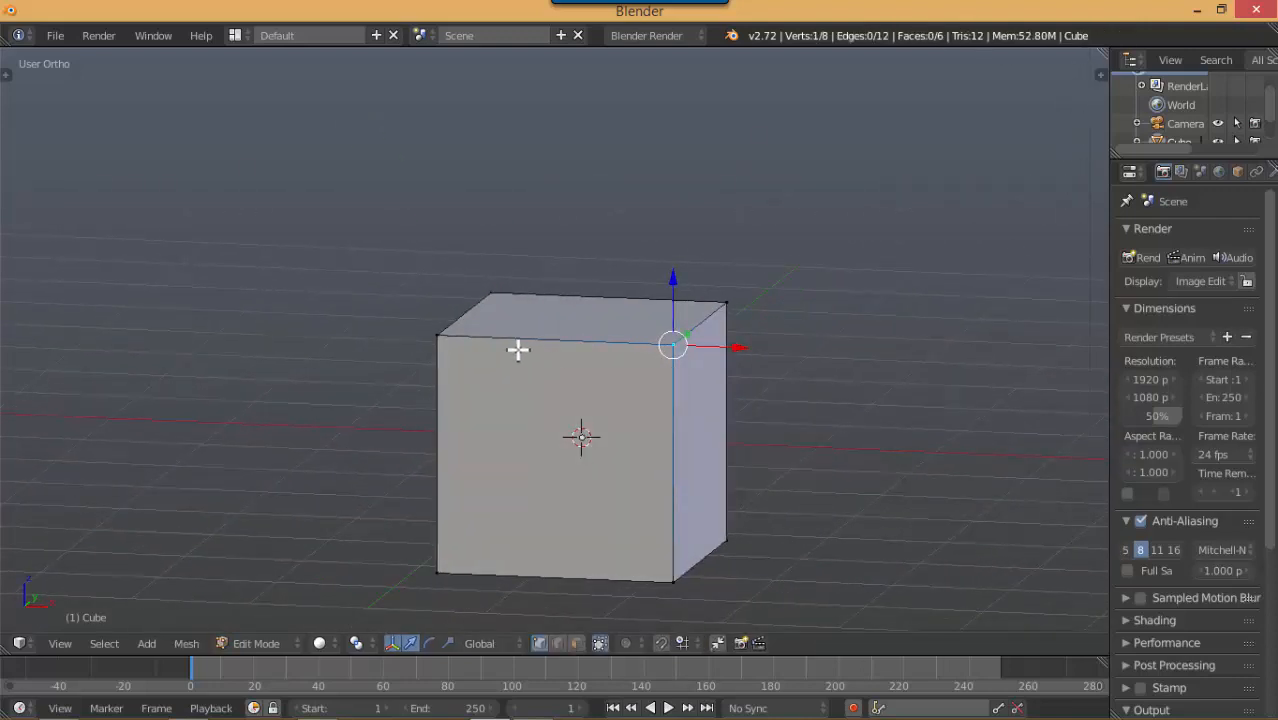
{"action": "right_click", "coordinate": [445, 328]}
{"action": "right_click", "coordinate": [496, 287]}
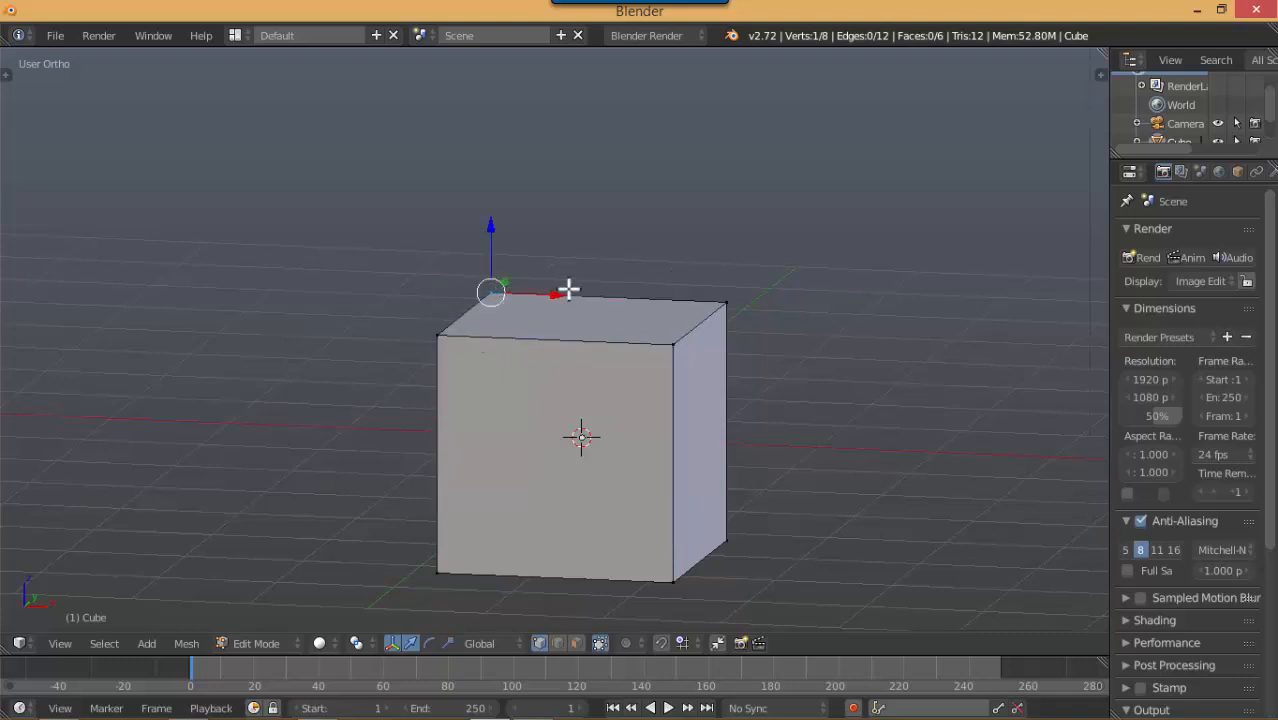
{"action": "right_click", "coordinate": [712, 307]}
Try moving the selected corner vertex freely and cancel the move
{"action": "middle_click_drag", "start_coordinate": [712, 307], "coordinate": [576, 448]}
{"action": "key", "text": "g"}
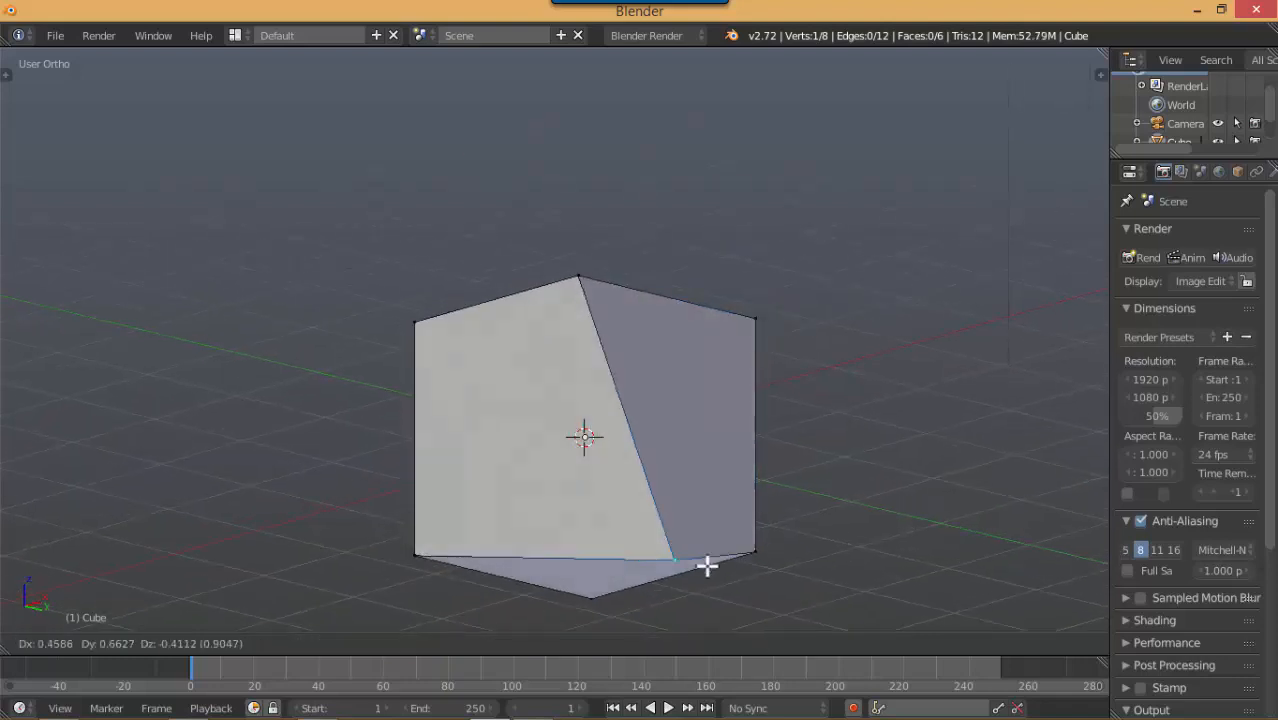
{"action": "key", "text": "Escape"}
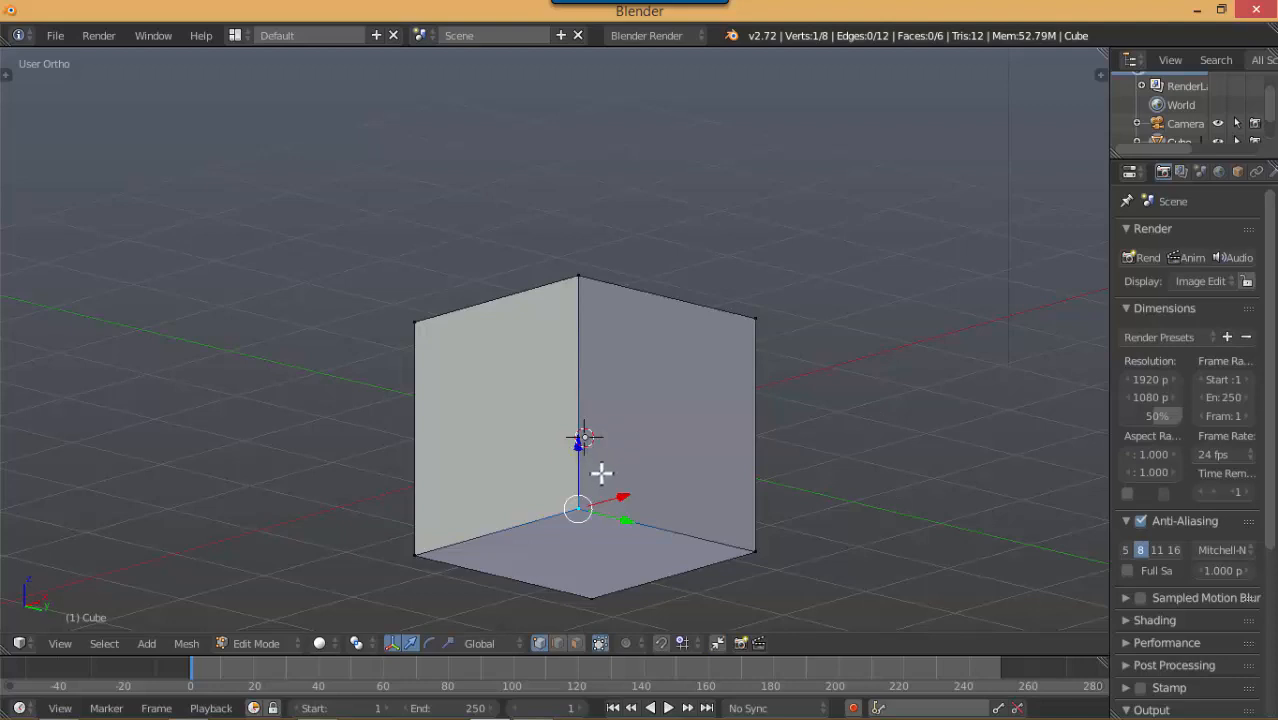
Try moving the selected corner vertex with the manipulator, including along the Y axis, and cancel each move
{"action": "middle_click_drag", "start_coordinate": [602, 471], "coordinate": [729, 547]}
{"action": "left_click_drag", "start_coordinate": [749, 567], "coordinate": [678, 470]}
{"action": "right_click", "coordinate": [678, 470]}
{"action": "middle_click_drag", "start_coordinate": [703, 487], "coordinate": [633, 508]}
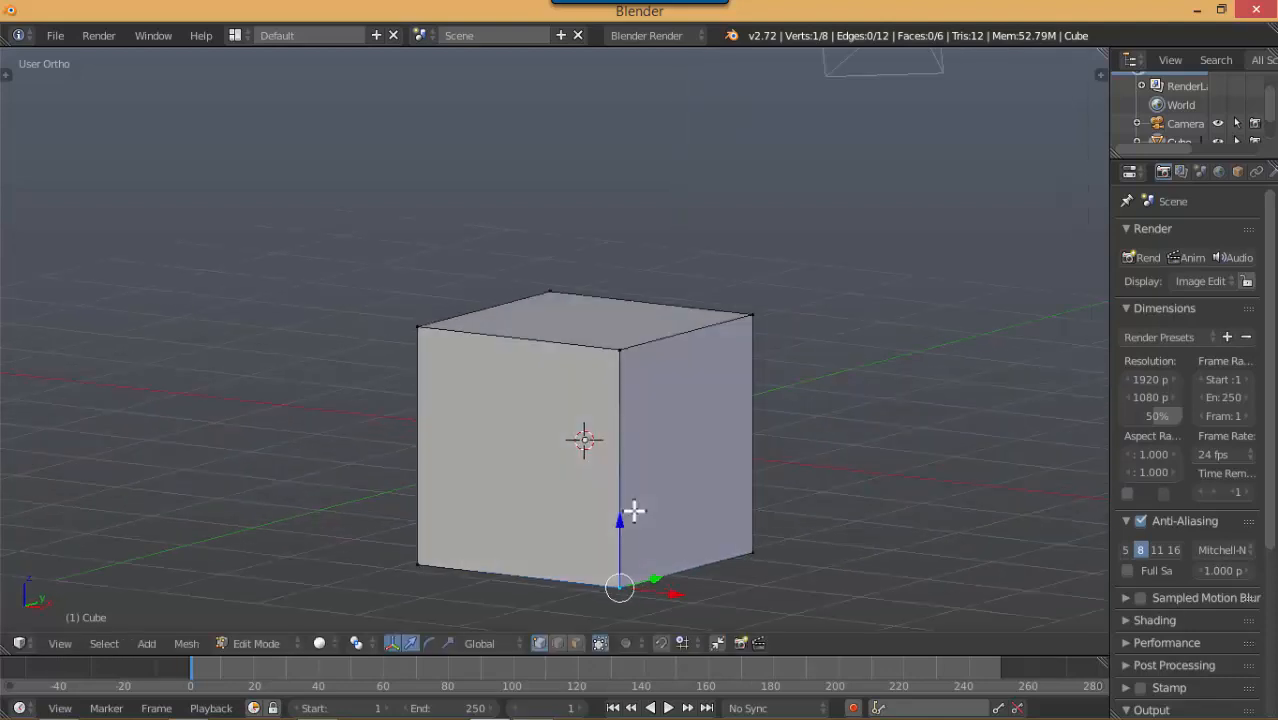
{"action": "left_click_drag", "start_coordinate": [659, 579], "coordinate": [685, 556]}
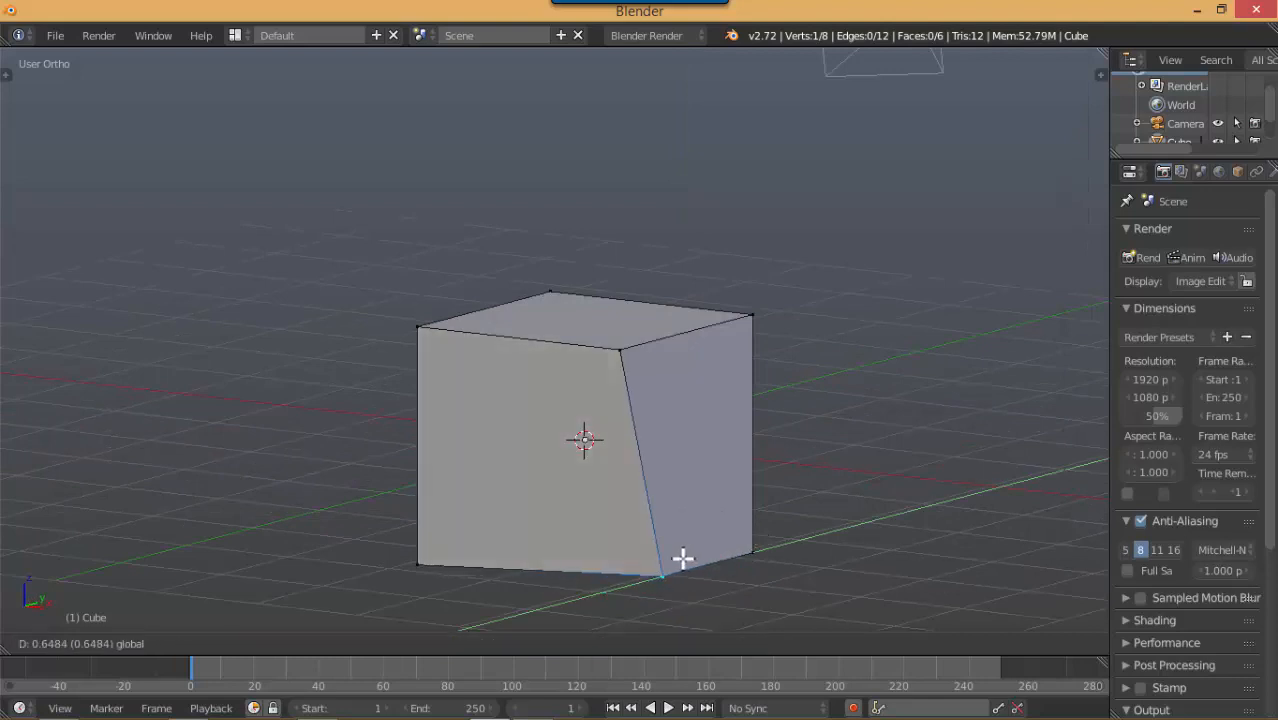
{"action": "right_click", "coordinate": [685, 556]}
Compare the cube with the front reference and select all of its vertices
{"action": "scroll", "coordinate": [645, 451], "scroll_direction": "down", "scroll_amount": 7}
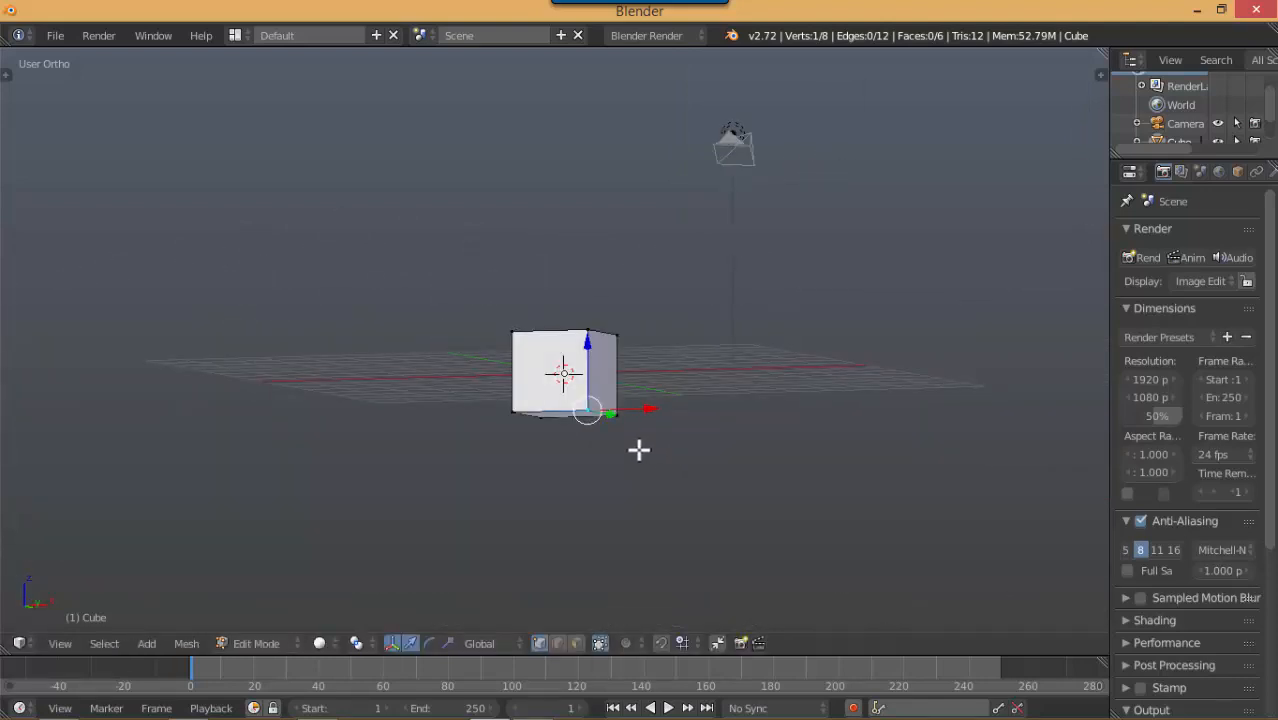
{"action": "key", "text": "KP_1"}
{"action": "scroll", "coordinate": [624, 400], "scroll_direction": "up", "scroll_amount": 4}
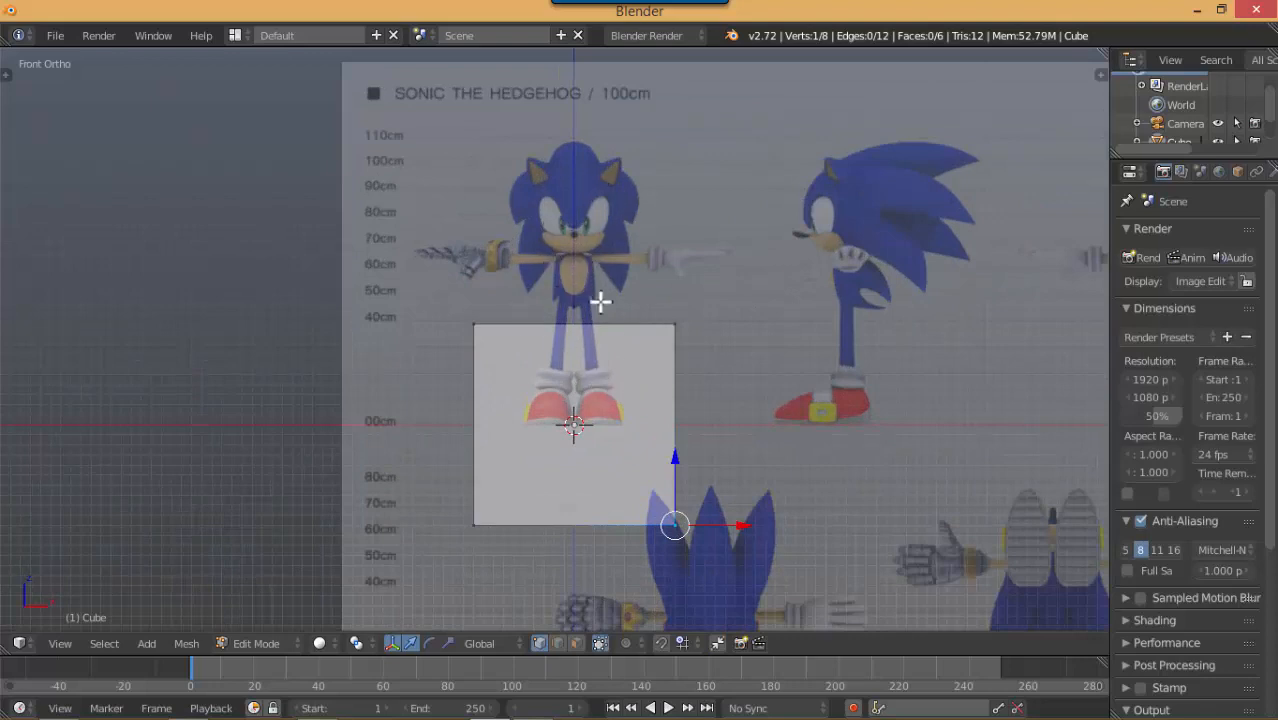
{"action": "scroll", "coordinate": [612, 330], "scroll_direction": "up", "scroll_amount": 2}
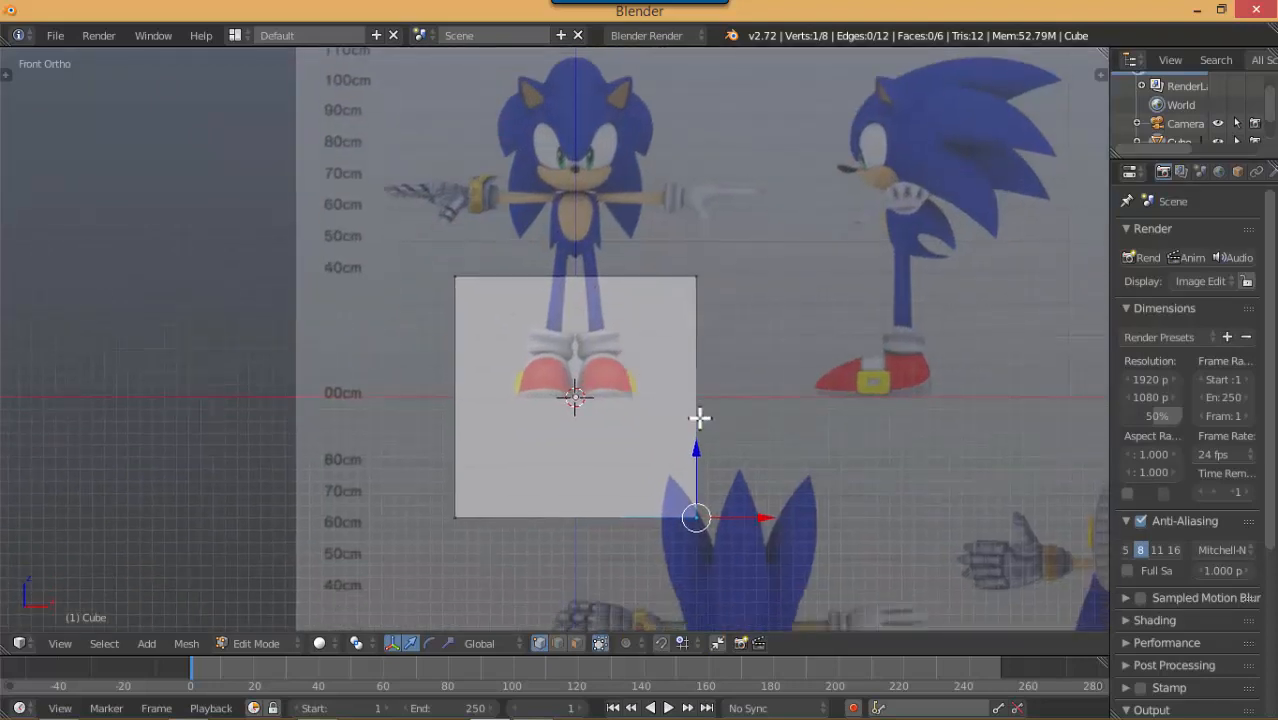
{"action": "key", "text": "a"}
{"action": "mouse_move", "coordinate": [713, 385]}
{"action": "middle_mouse_down"}
{"action": "mouse_move", "coordinate": [609, 413]}
{"action": "mouse_move", "coordinate": [682, 437]}
{"action": "mouse_move", "coordinate": [710, 397]}
{"action": "middle_mouse_up"}
{"action": "key", "text": "a"}
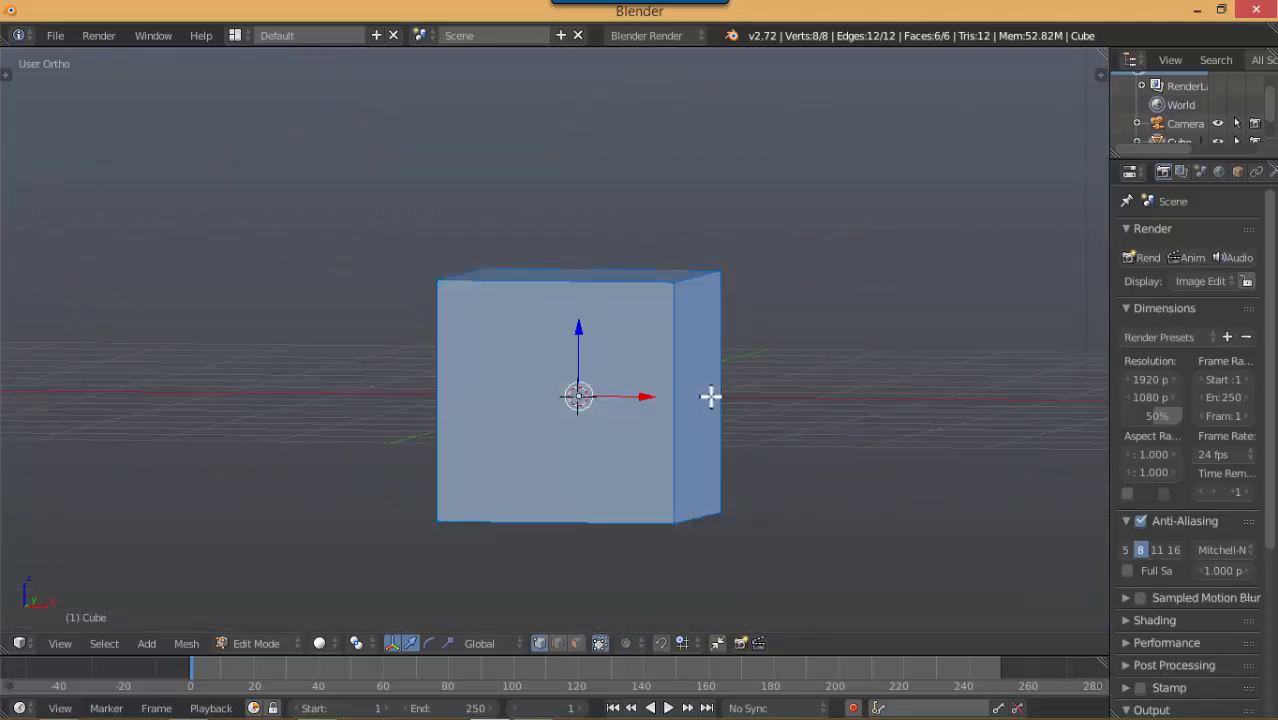
Scale the whole cube mesh uniformly to about 0.22 in the front orthographic view to match Sonic's torso width
{"action": "key", "text": "KP_1"}
{"action": "scroll", "coordinate": [660, 348], "scroll_direction": "up", "scroll_amount": 1}
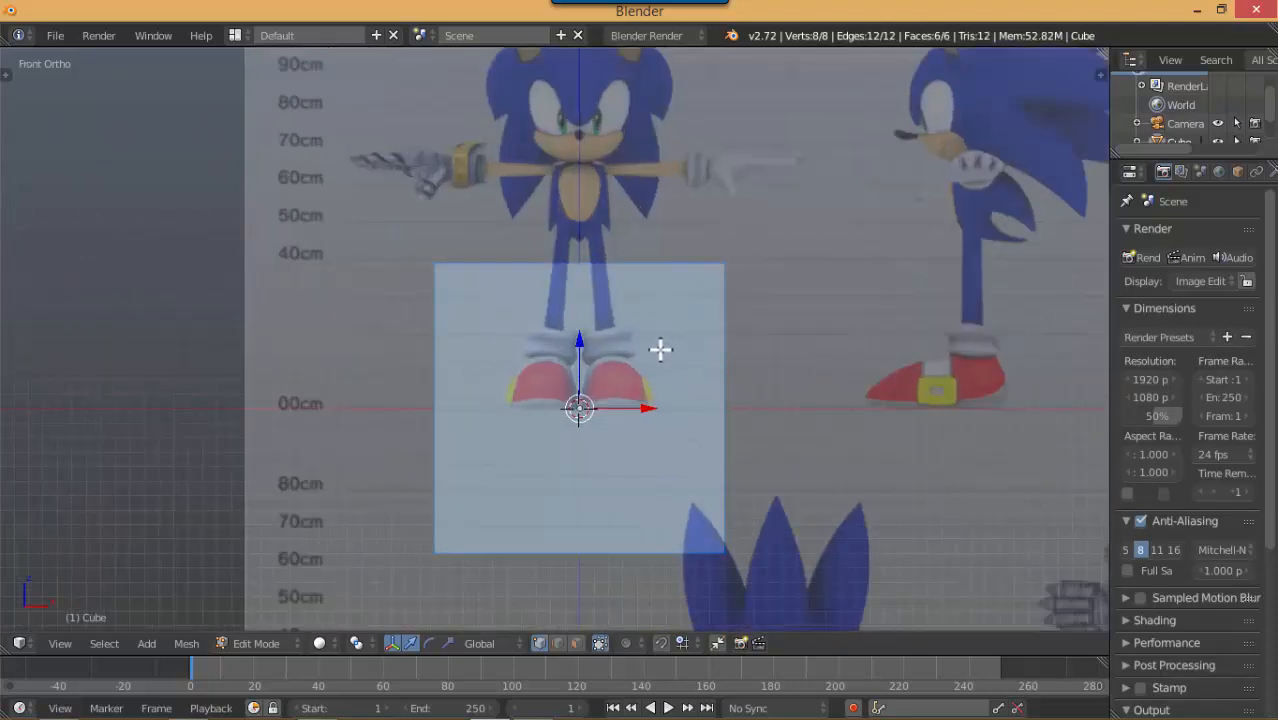
{"action": "middle_click_drag", "start_coordinate": [658, 397], "coordinate": [656, 354], "text": "shift"}
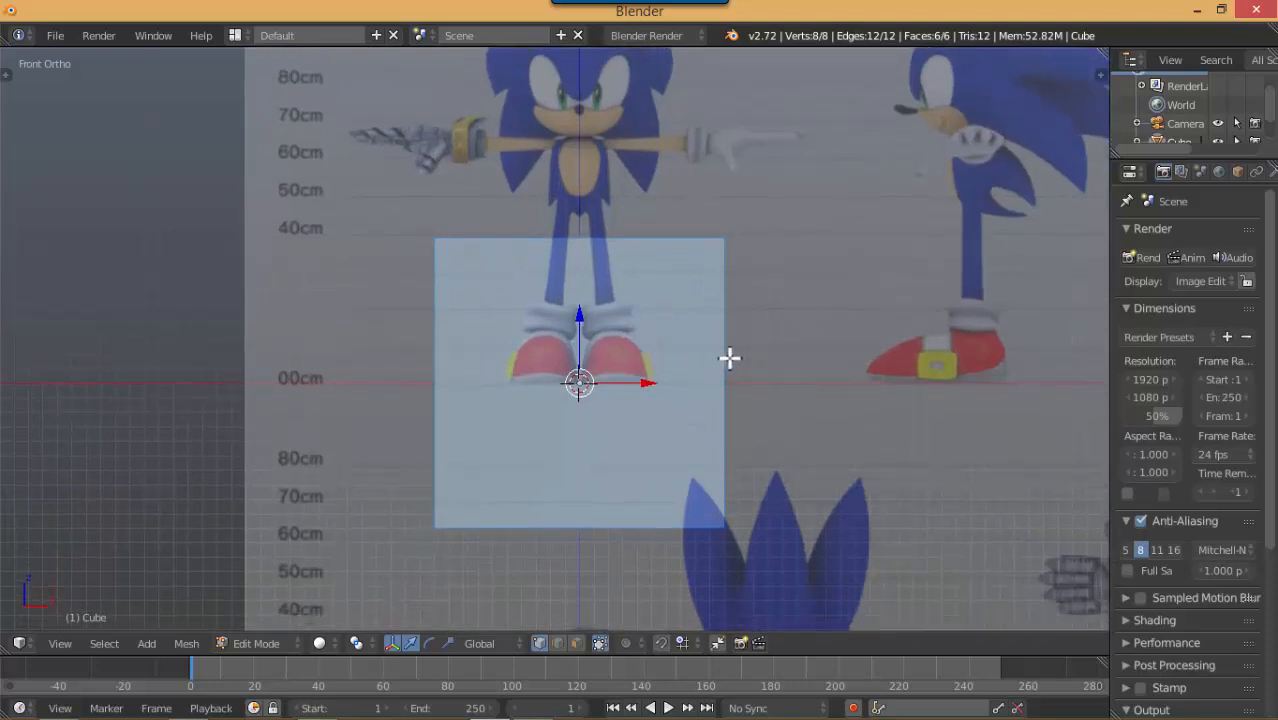
{"action": "key", "text": "s"}
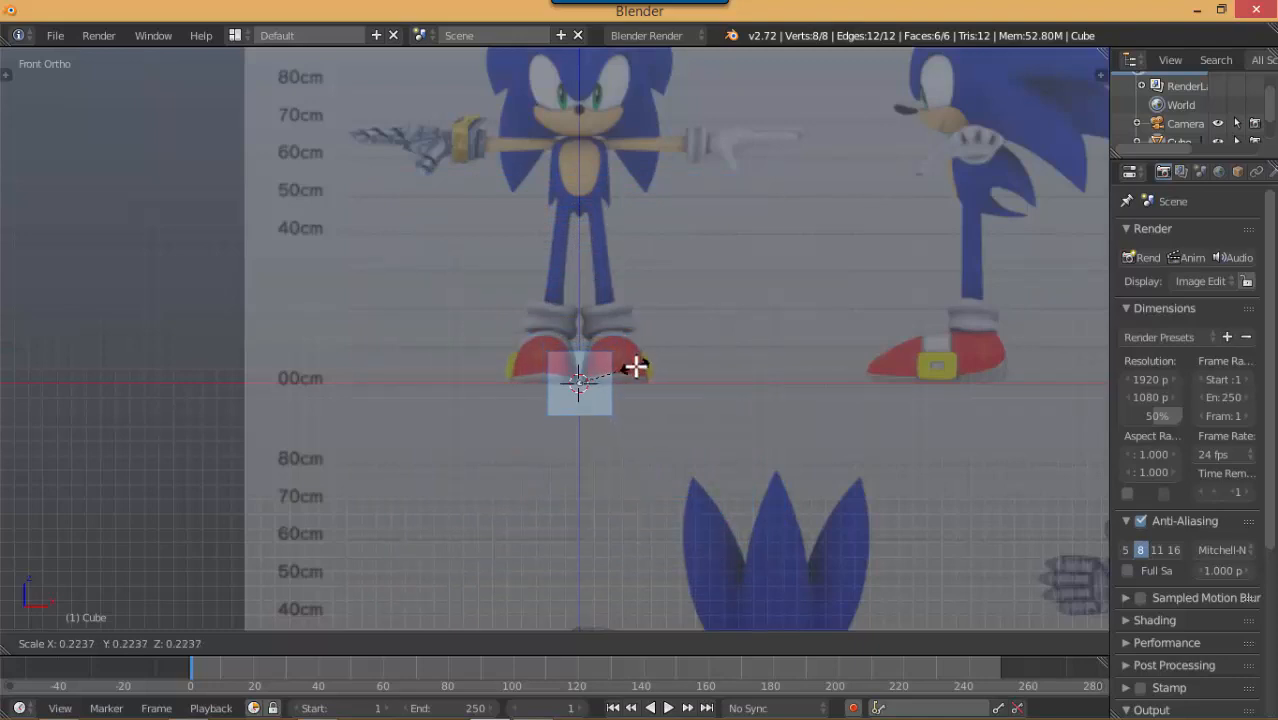
{"action": "left_click", "coordinate": [637, 358]}
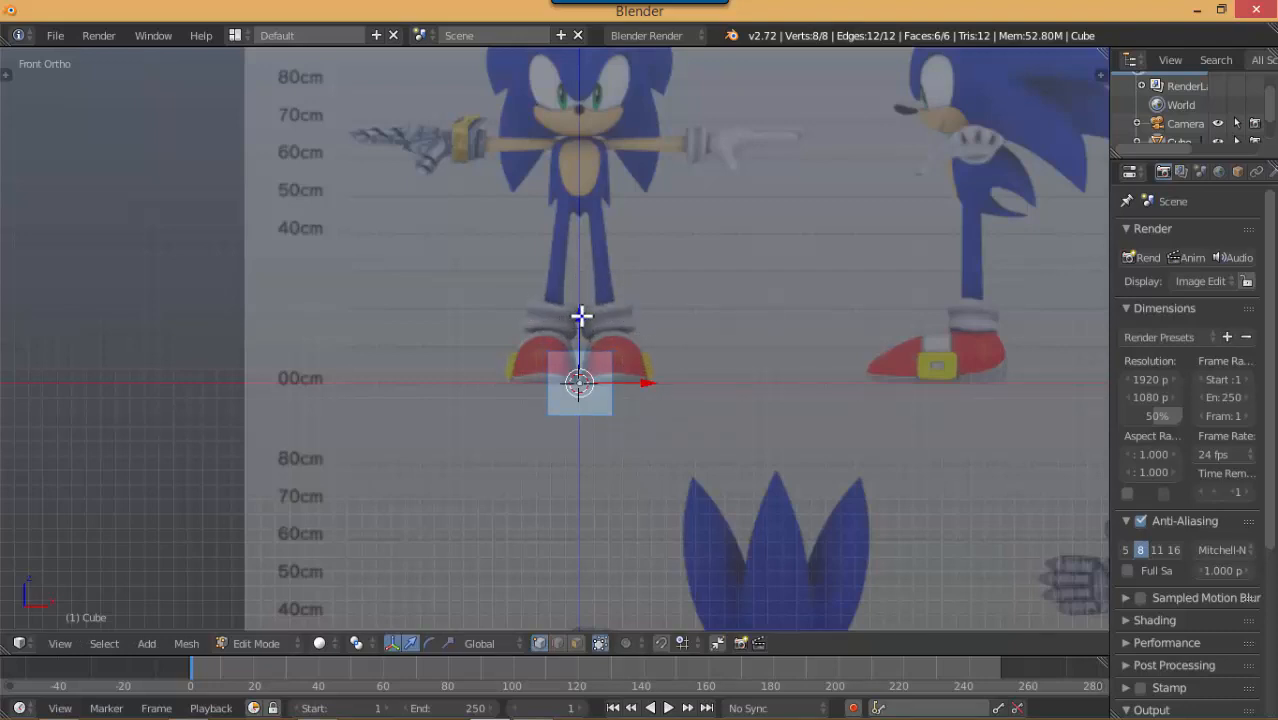
Move the small cube straight up along the Z axis onto Sonic's torso and check its placement in the right orthographic view
{"action": "left_click_drag", "start_coordinate": [581, 316], "coordinate": [579, 114]}
{"action": "scroll", "coordinate": [590, 197], "scroll_direction": "up", "scroll_amount": 2}
{"action": "middle_click_drag", "start_coordinate": [596, 203], "coordinate": [608, 317], "text": "shift"}
{"action": "scroll", "coordinate": [616, 304], "scroll_direction": "up", "scroll_amount": 2}
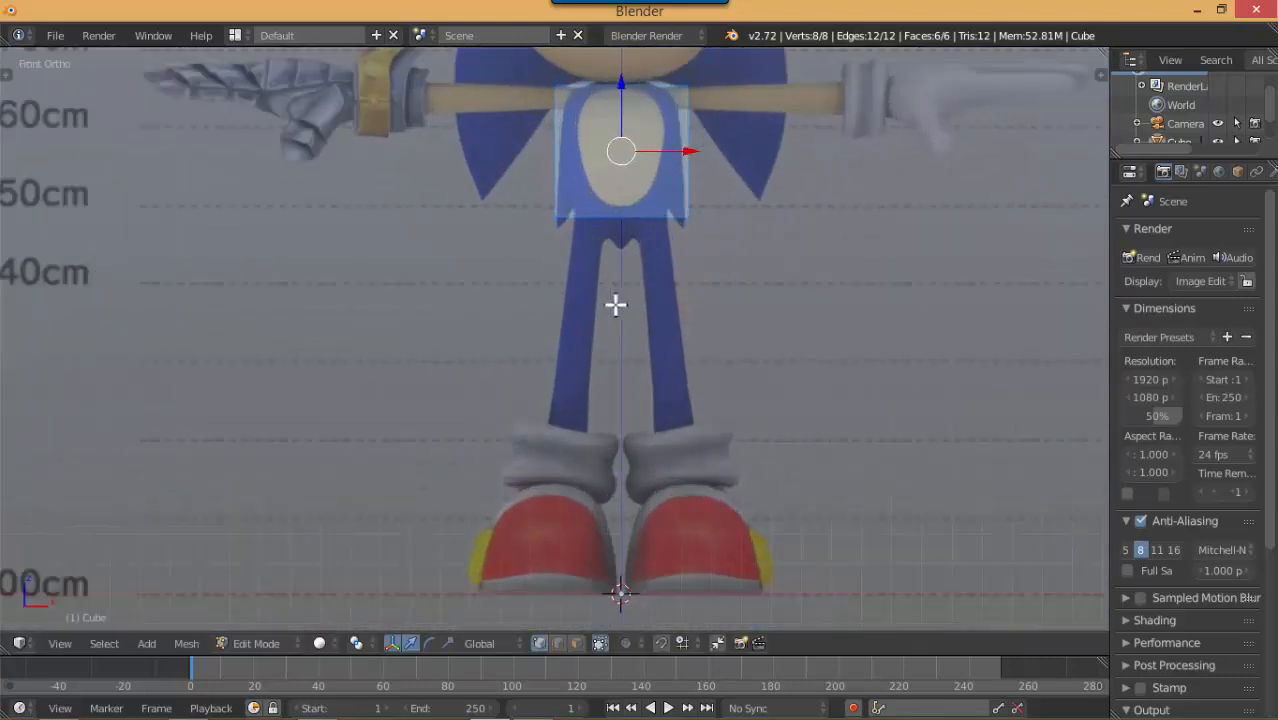
{"action": "scroll", "coordinate": [618, 300], "scroll_direction": "up", "scroll_amount": 1}
{"action": "middle_click_drag", "start_coordinate": [630, 270], "coordinate": [587, 381], "text": "shift"}
{"action": "scroll", "coordinate": [587, 380], "scroll_direction": "up", "scroll_amount": 3}
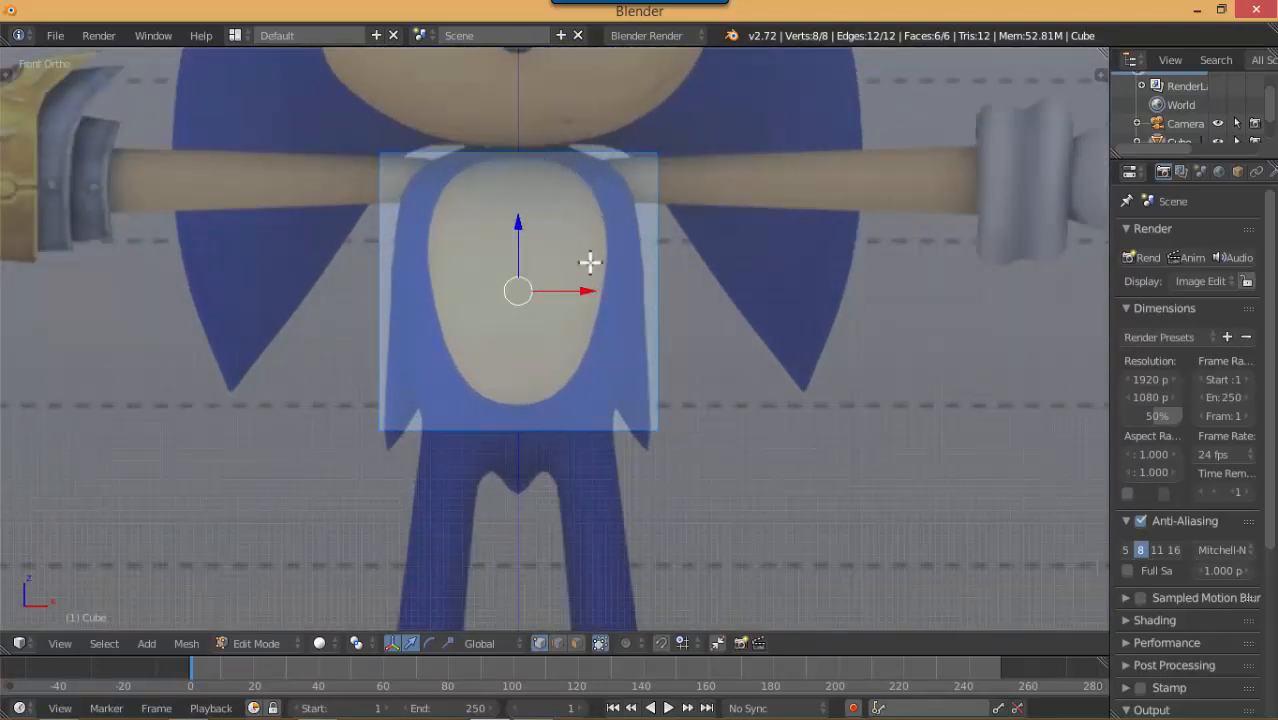
{"action": "key", "text": "KP_3"}
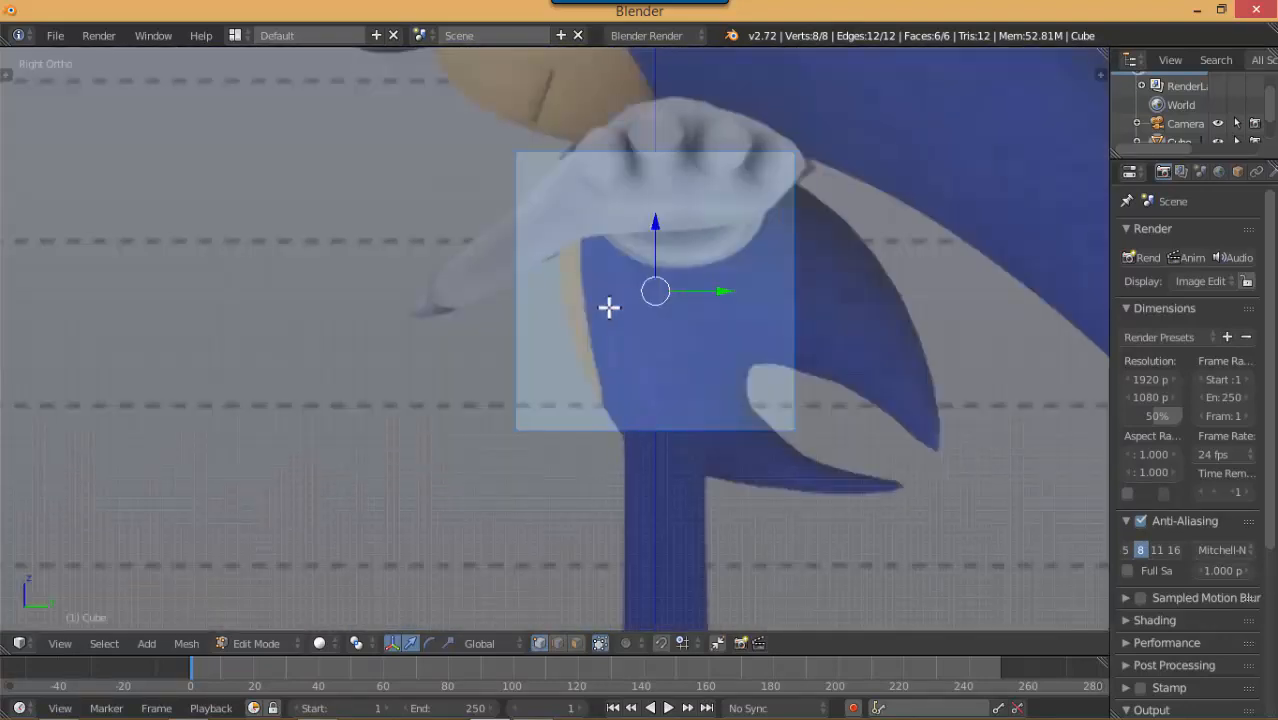
Shift the cube slightly along the Y axis in the right orthographic view to line it up with Sonic's torso
{"action": "scroll", "coordinate": [661, 363], "scroll_direction": "down", "scroll_amount": 2}
{"action": "scroll", "coordinate": [661, 363], "scroll_direction": "down", "scroll_amount": 1}
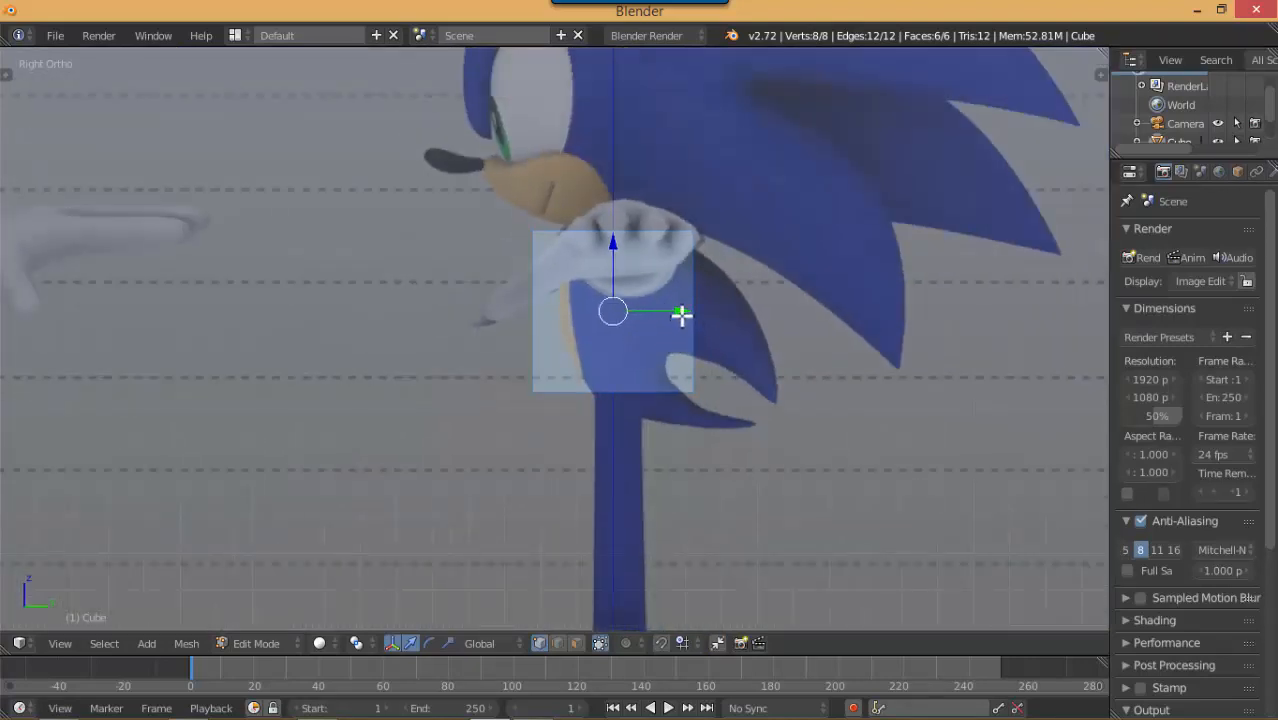
{"action": "left_click_drag", "start_coordinate": [684, 313], "coordinate": [687, 313]}
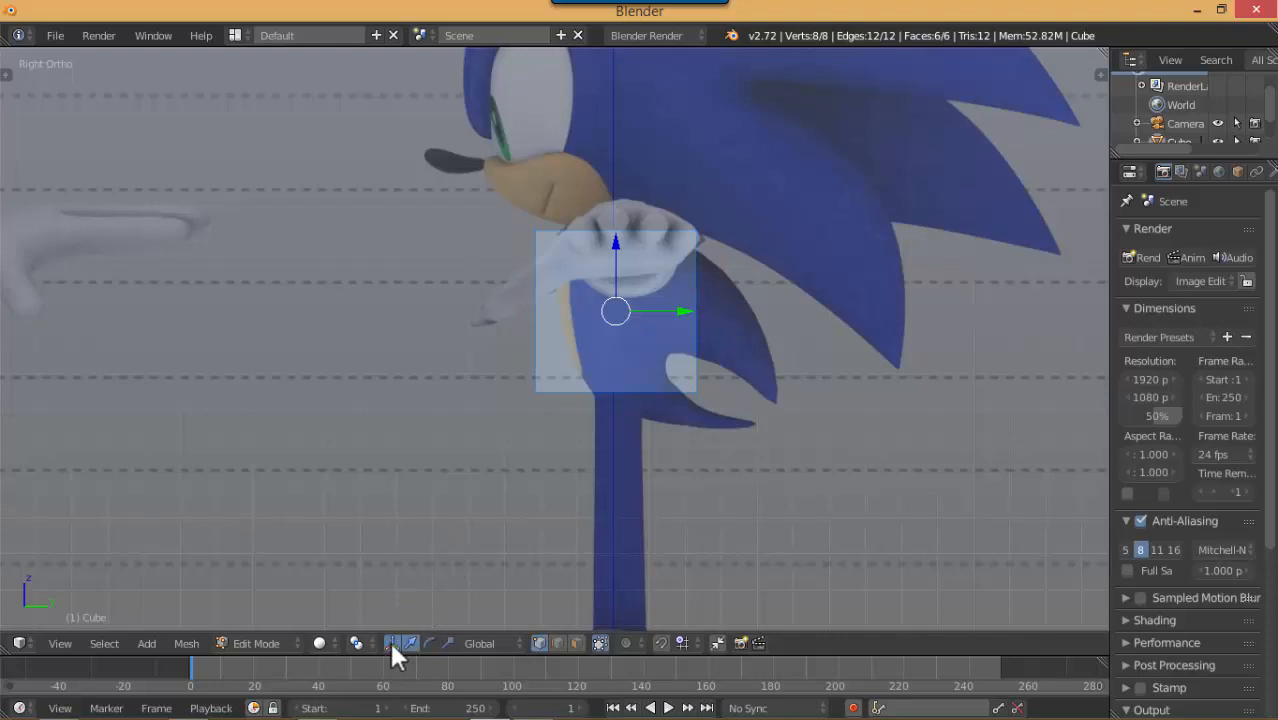
{"action": "middle_click_drag", "start_coordinate": [602, 277], "coordinate": [656, 271]}
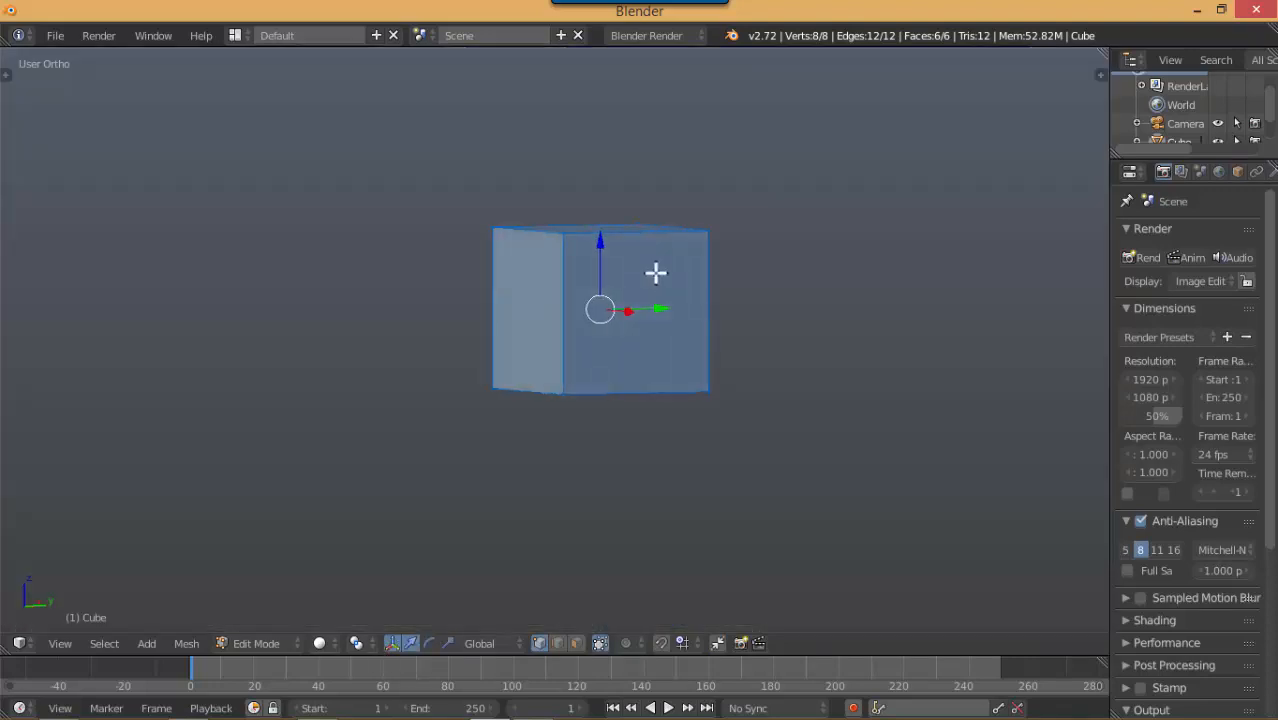
{"action": "key", "text": "KP_3"}
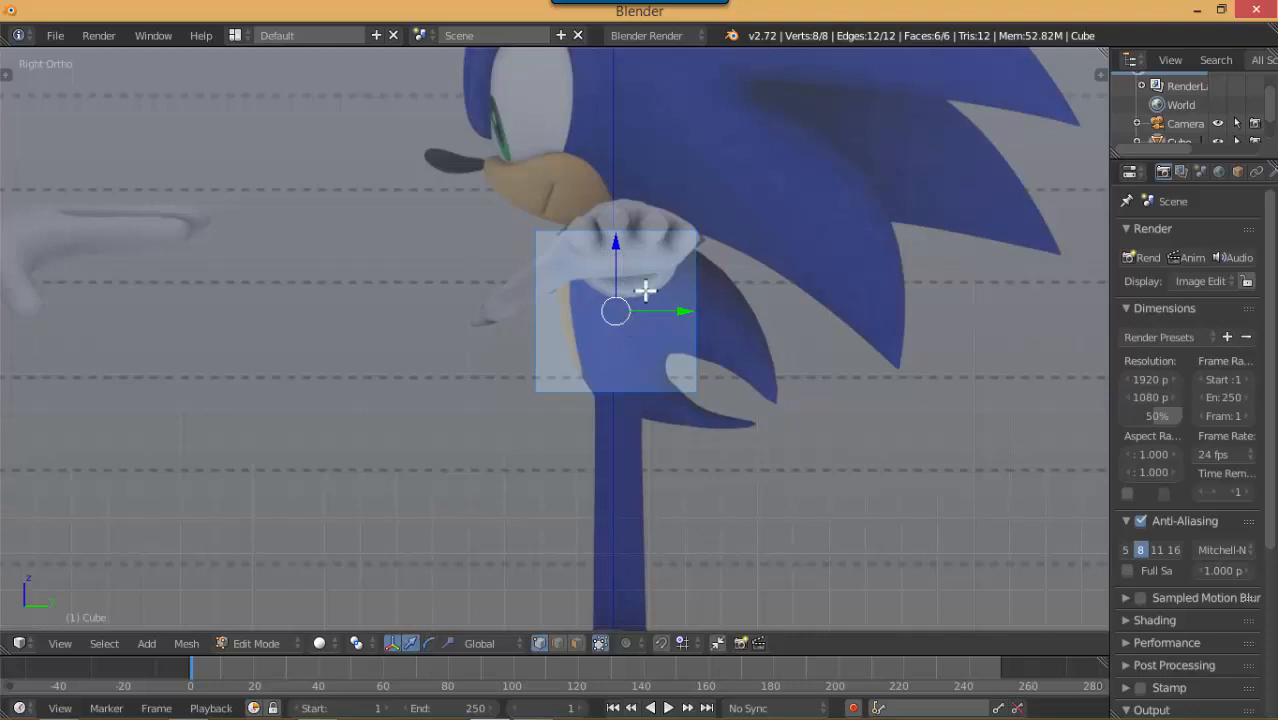
Add scale handles to the translate manipulator, inspect them on the cube in perspective angles, and return to the right orthographic view
{"action": "middle_click_drag", "start_coordinate": [650, 323], "coordinate": [706, 279]}
{"action": "middle_click_drag", "start_coordinate": [591, 383], "coordinate": [533, 367]}
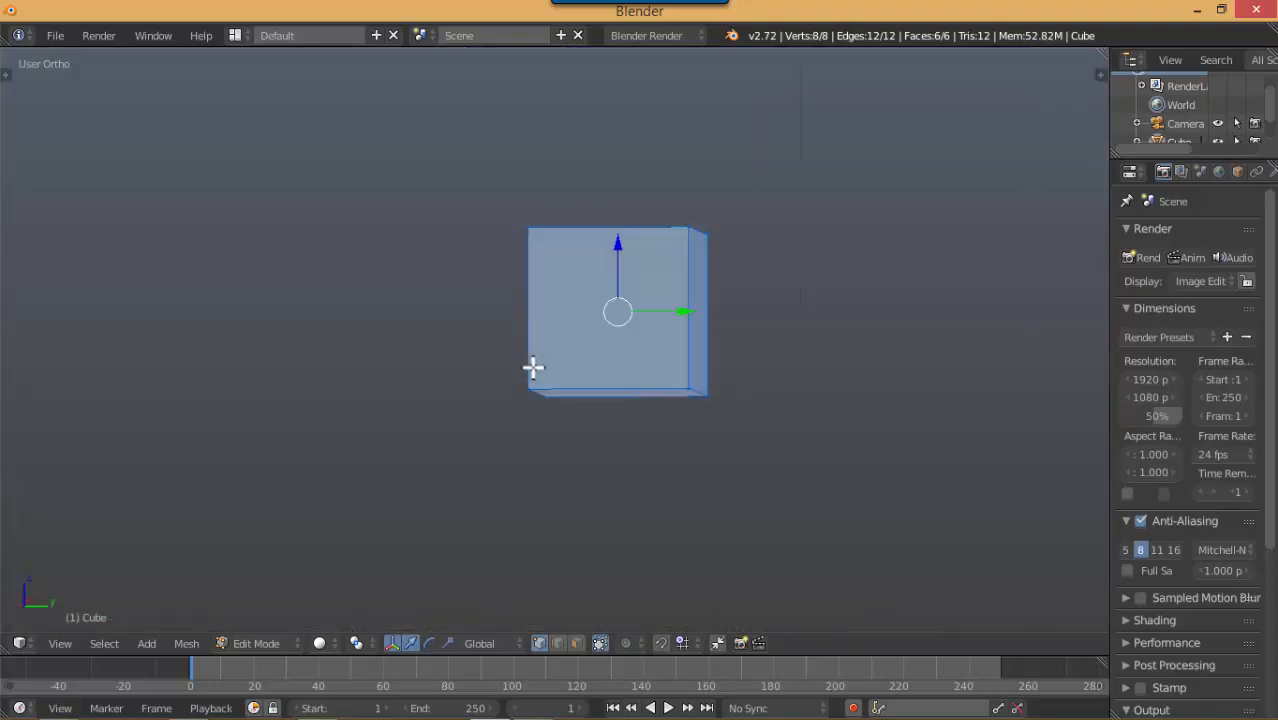
{"action": "key", "text": "KP_3"}
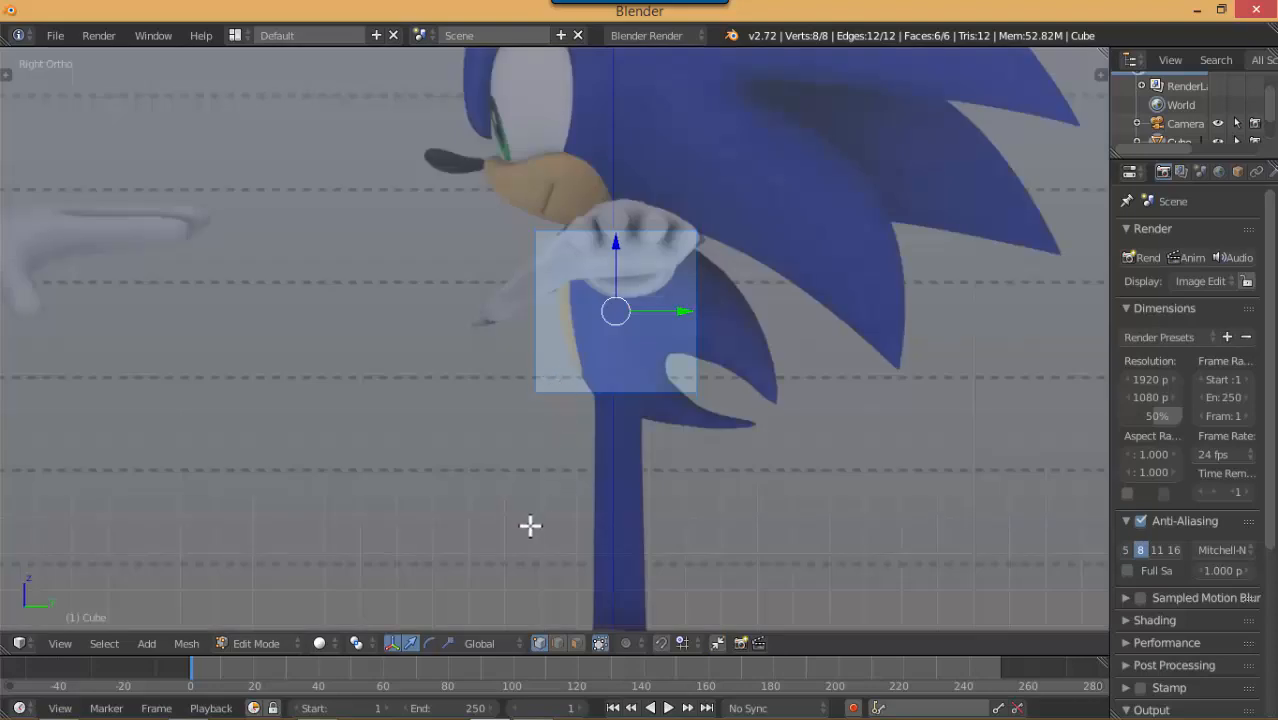
{"action": "left_click", "coordinate": [449, 644], "text": "shift"}
{"action": "middle_click_drag", "start_coordinate": [659, 311], "coordinate": [546, 339]}
{"action": "middle_click_drag", "start_coordinate": [609, 283], "coordinate": [613, 278]}
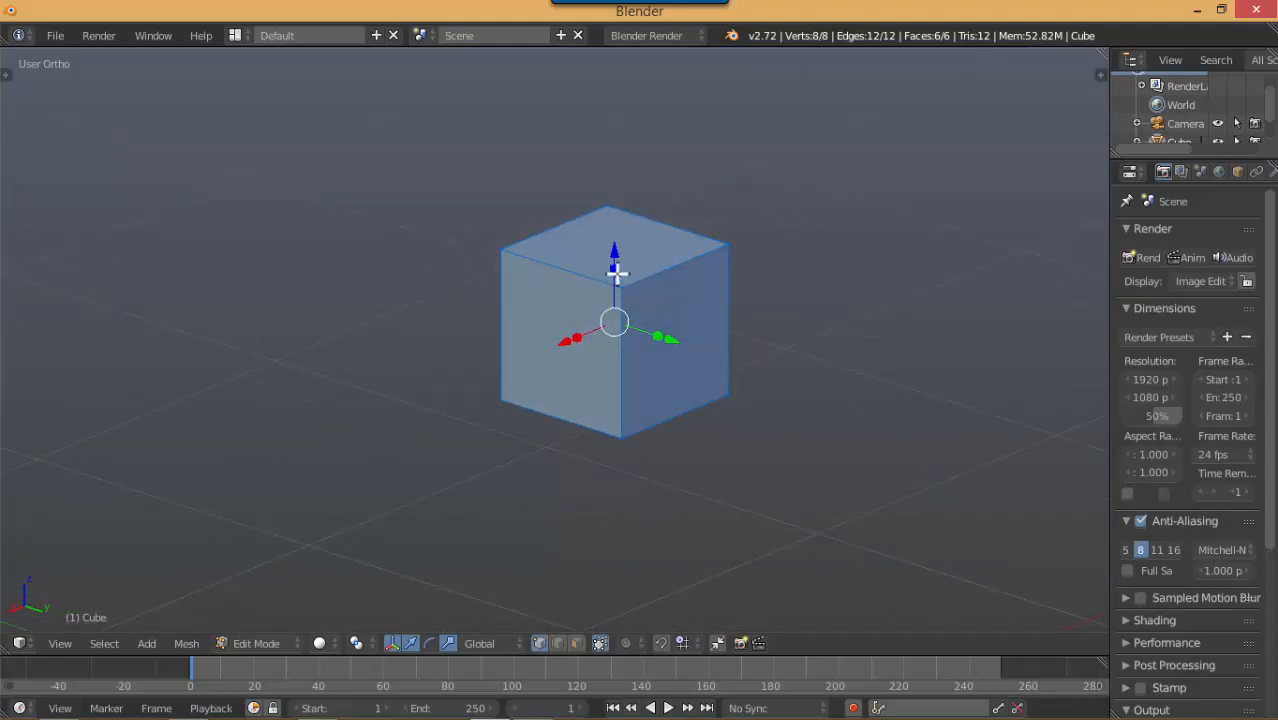
{"action": "key", "text": "KP_3"}
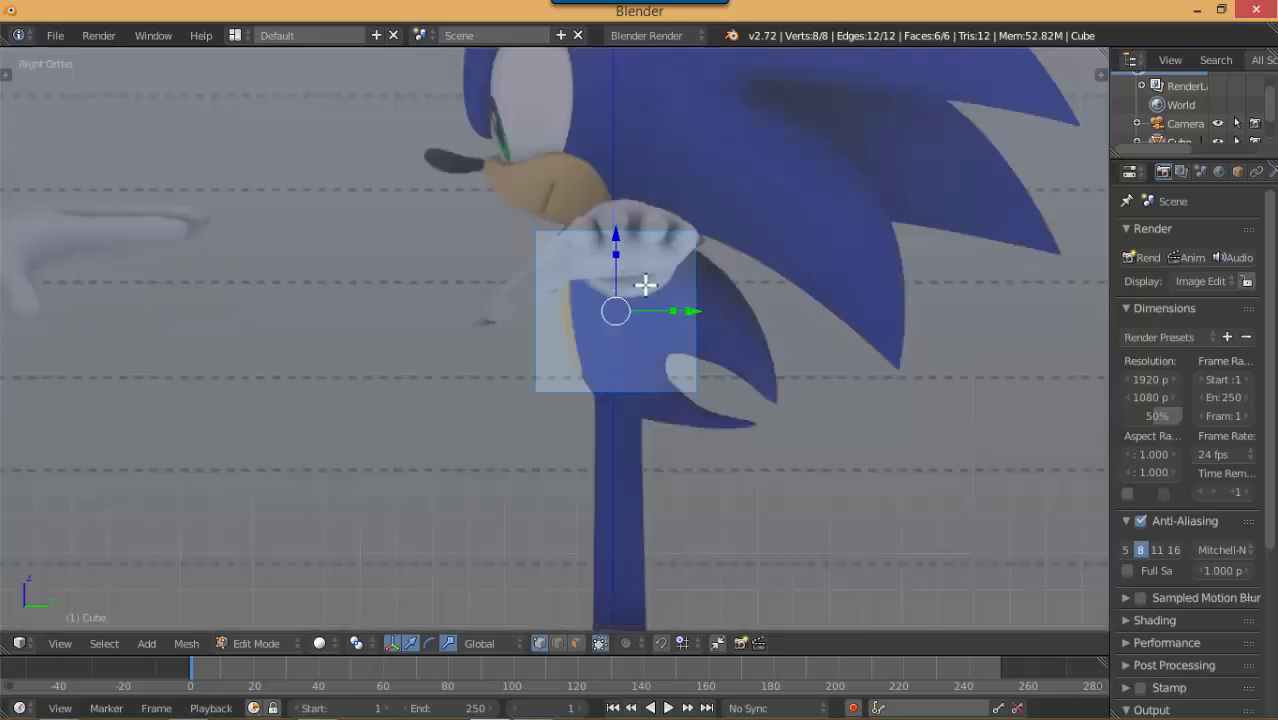
{"action": "key", "text": "s"}
{"action": "key", "text": "y"}
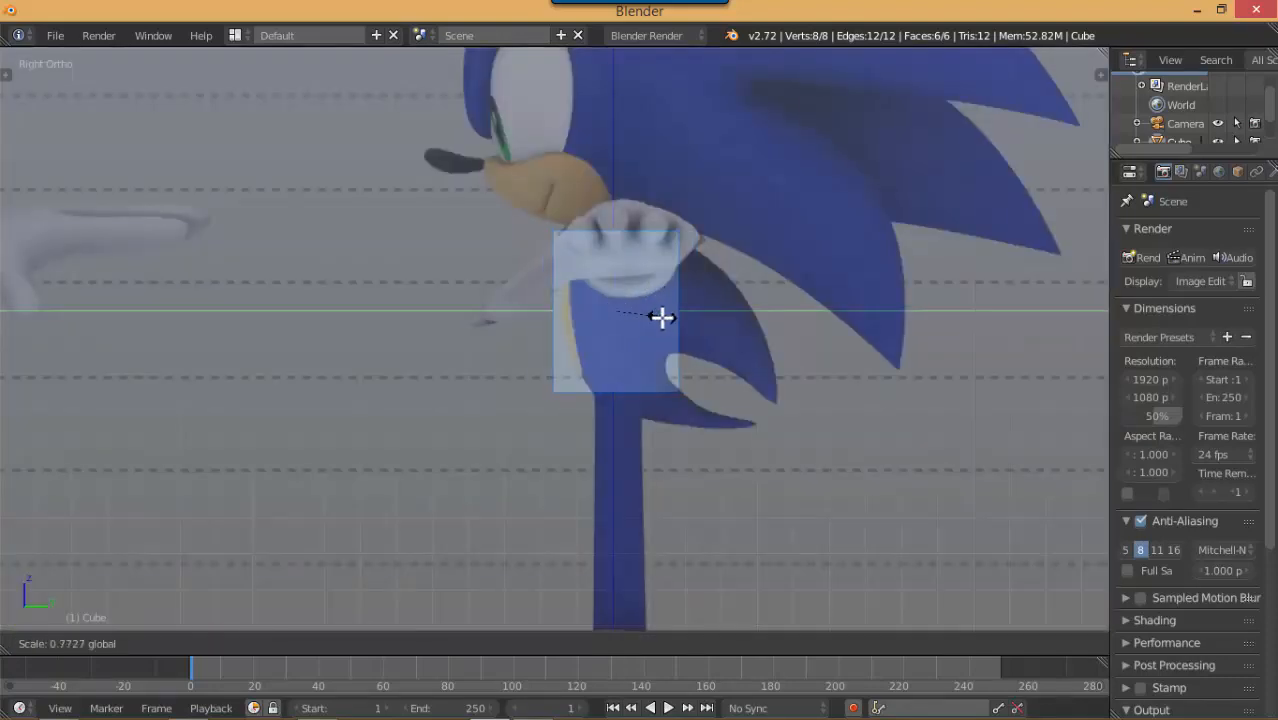
{"action": "left_click", "coordinate": [664, 318]}
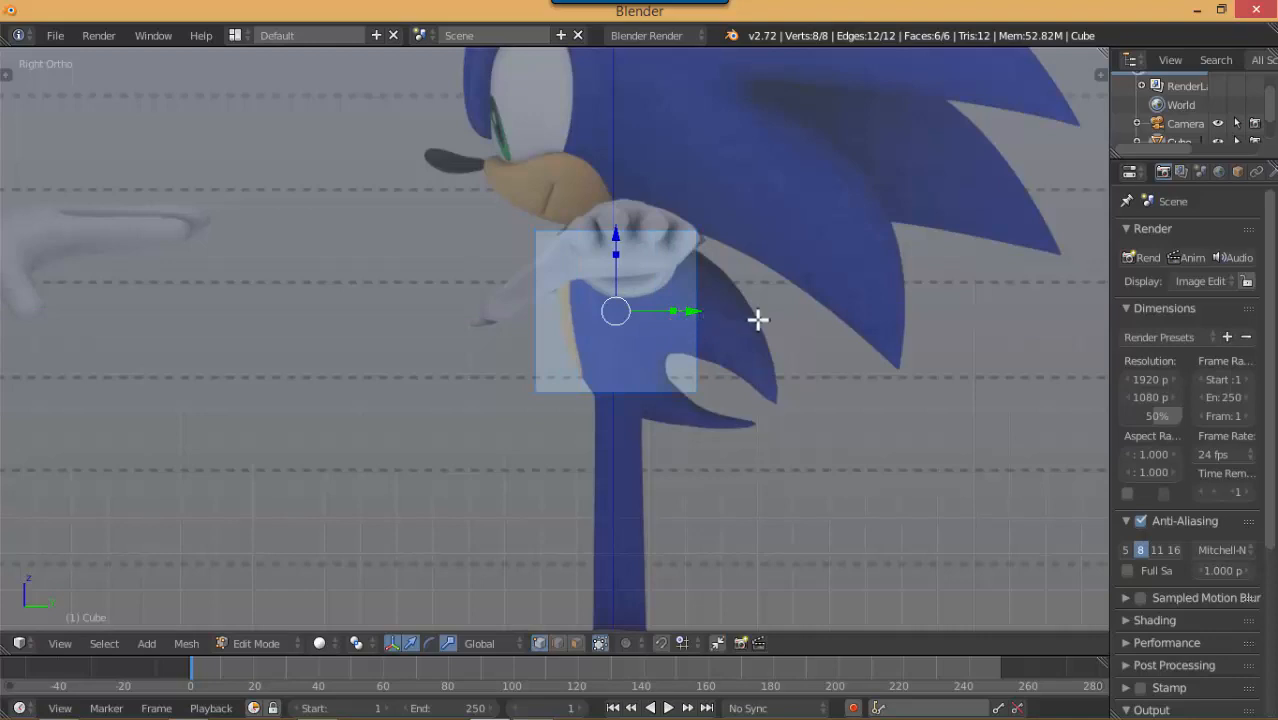
{"action": "key", "text": "s"}
{"action": "key", "text": "y"}
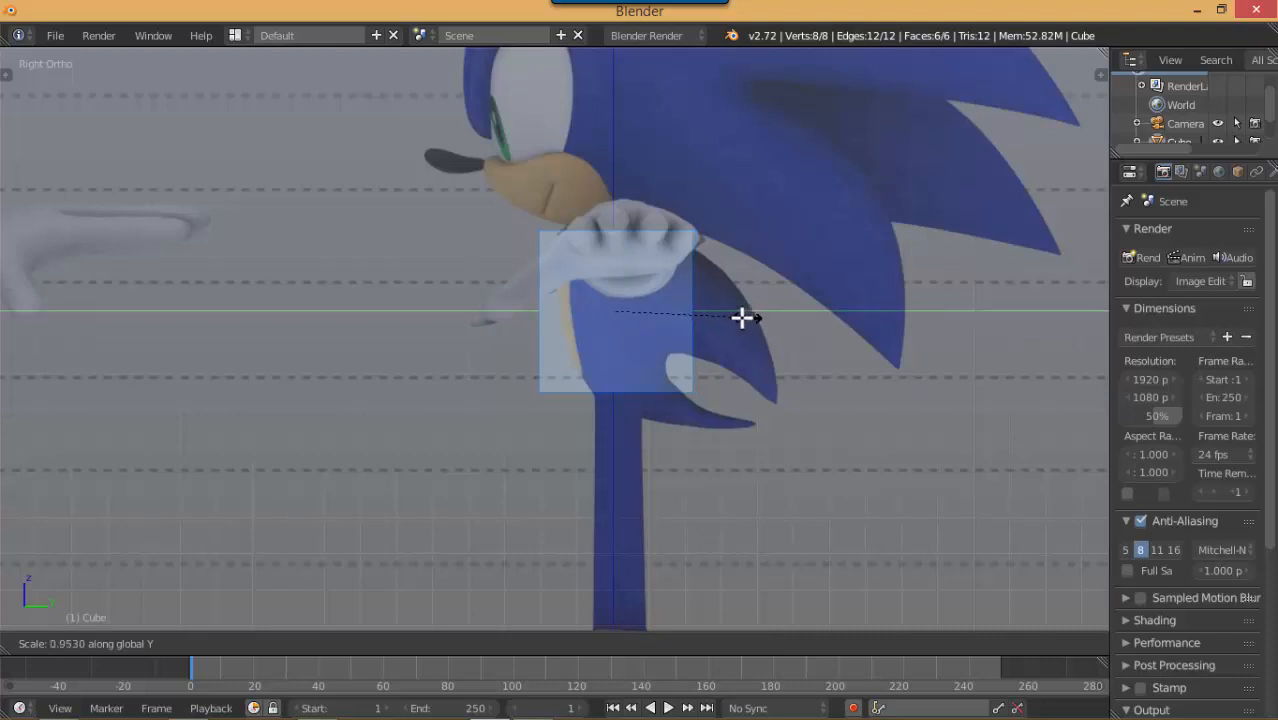
{"action": "key", "text": "Escape"}
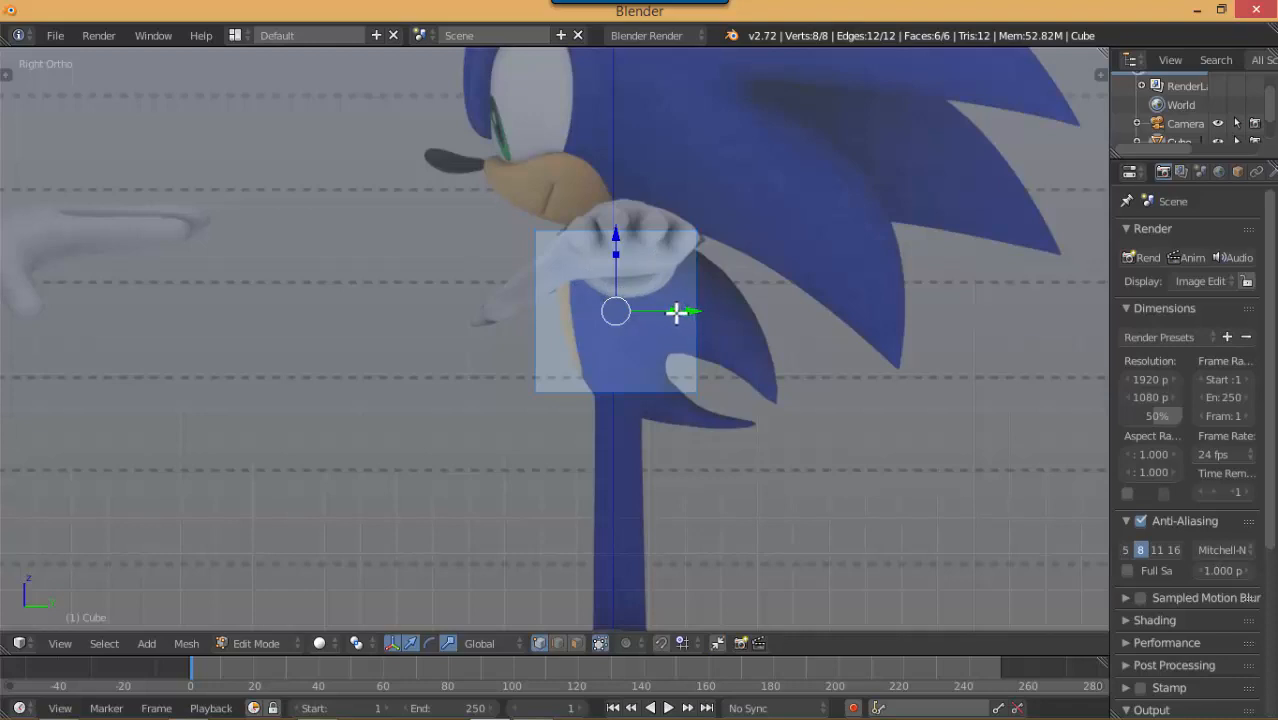
Scale the whole cube down along the Y axis to match the depth of Sonic's torso in the side reference
{"action": "key", "text": "s"}
{"action": "key", "text": "y"}
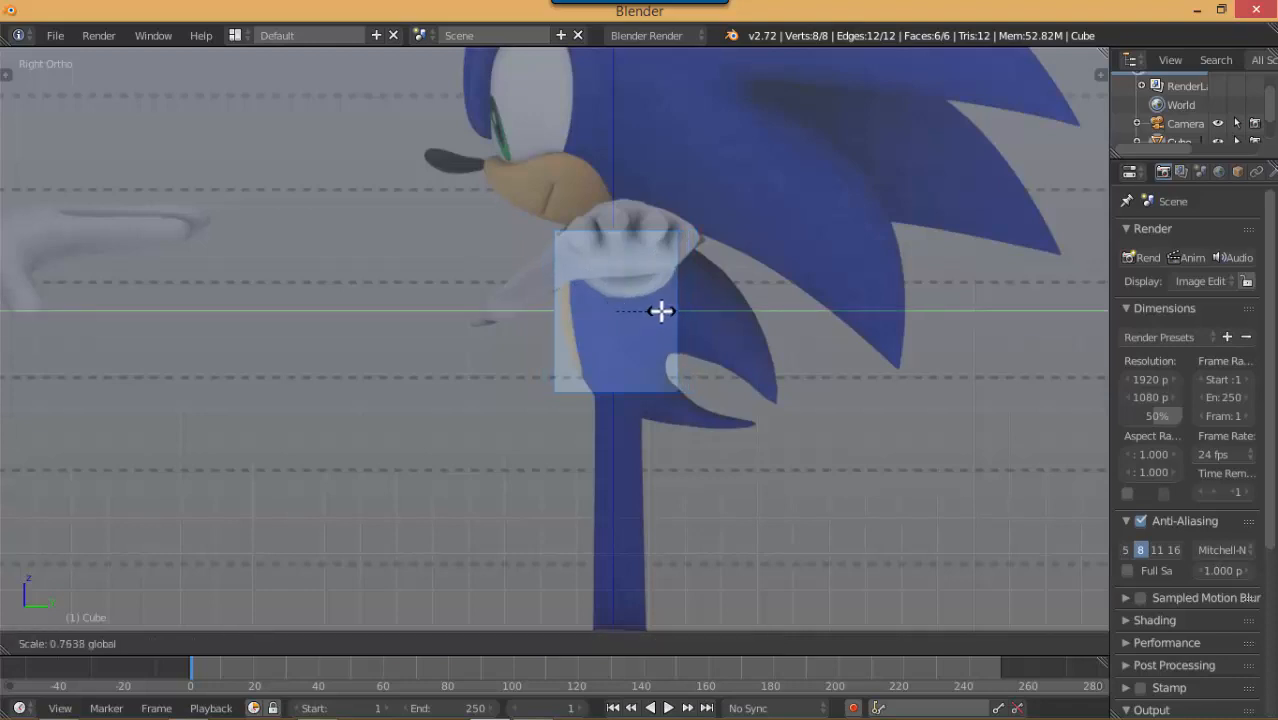
{"action": "left_click", "coordinate": [657, 312]}
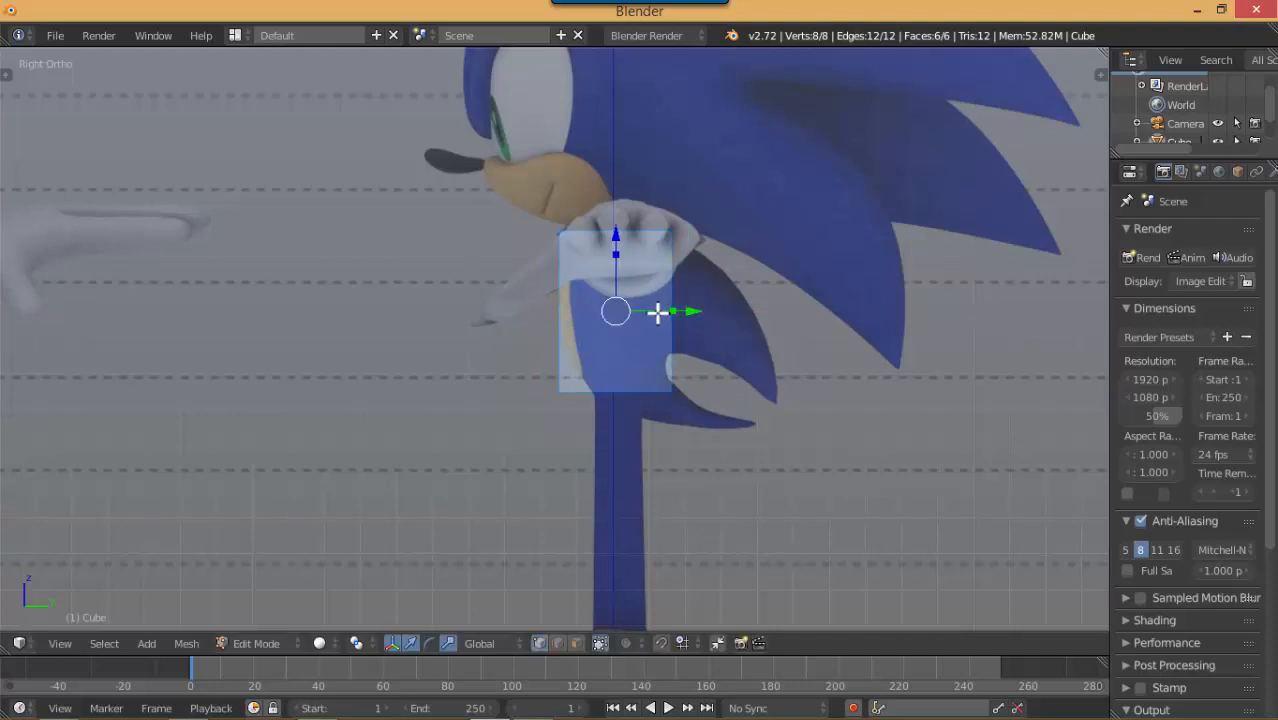
Scale the cube down slightly along the X axis in the front orthographic view to fit the torso width
{"action": "key", "text": "KP_1"}
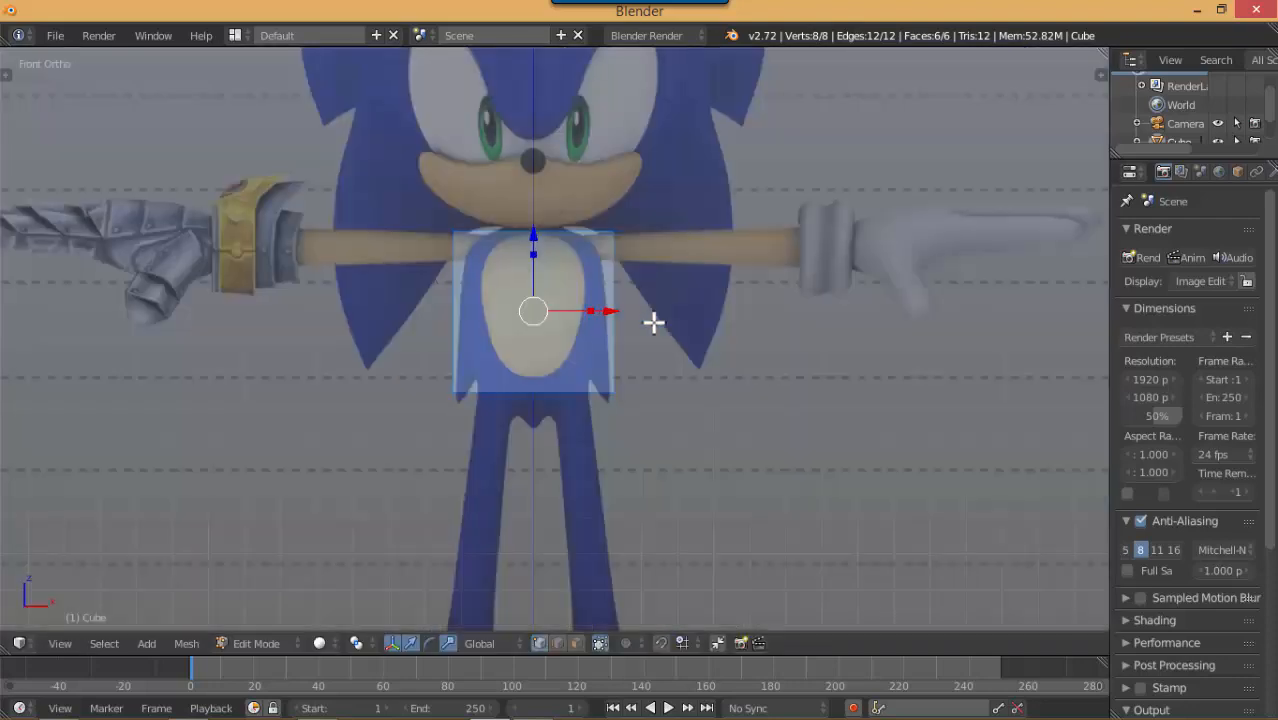
{"action": "scroll", "coordinate": [625, 322], "scroll_direction": "up", "scroll_amount": 2}
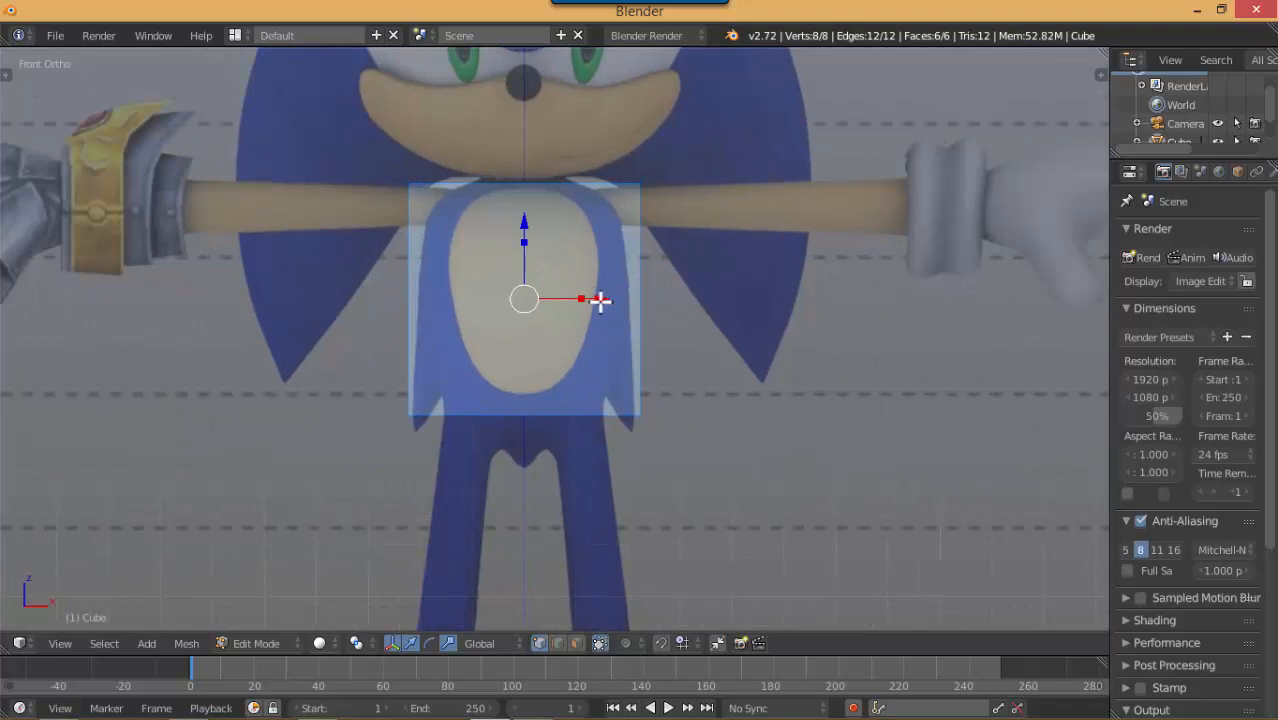
{"action": "left_click_drag", "start_coordinate": [583, 299], "coordinate": [570, 298]}
{"action": "key", "text": "ctrl+z"}
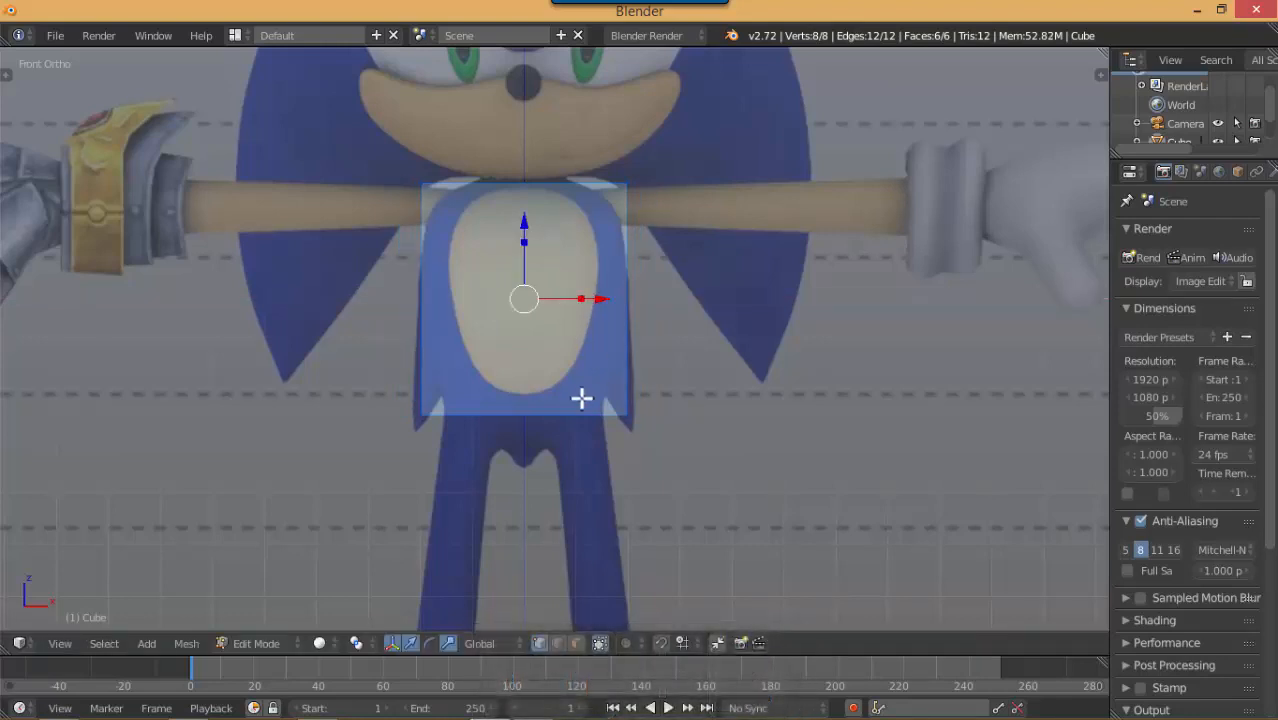
Examine the resized cube from oblique angles and compare its top and bottom edges with the front reference
{"action": "middle_click_drag", "start_coordinate": [568, 410], "coordinate": [571, 372], "text": "shift"}
{"action": "scroll", "coordinate": [570, 372], "scroll_direction": "up", "scroll_amount": 2}
{"action": "middle_click_drag", "start_coordinate": [659, 374], "coordinate": [545, 360]}
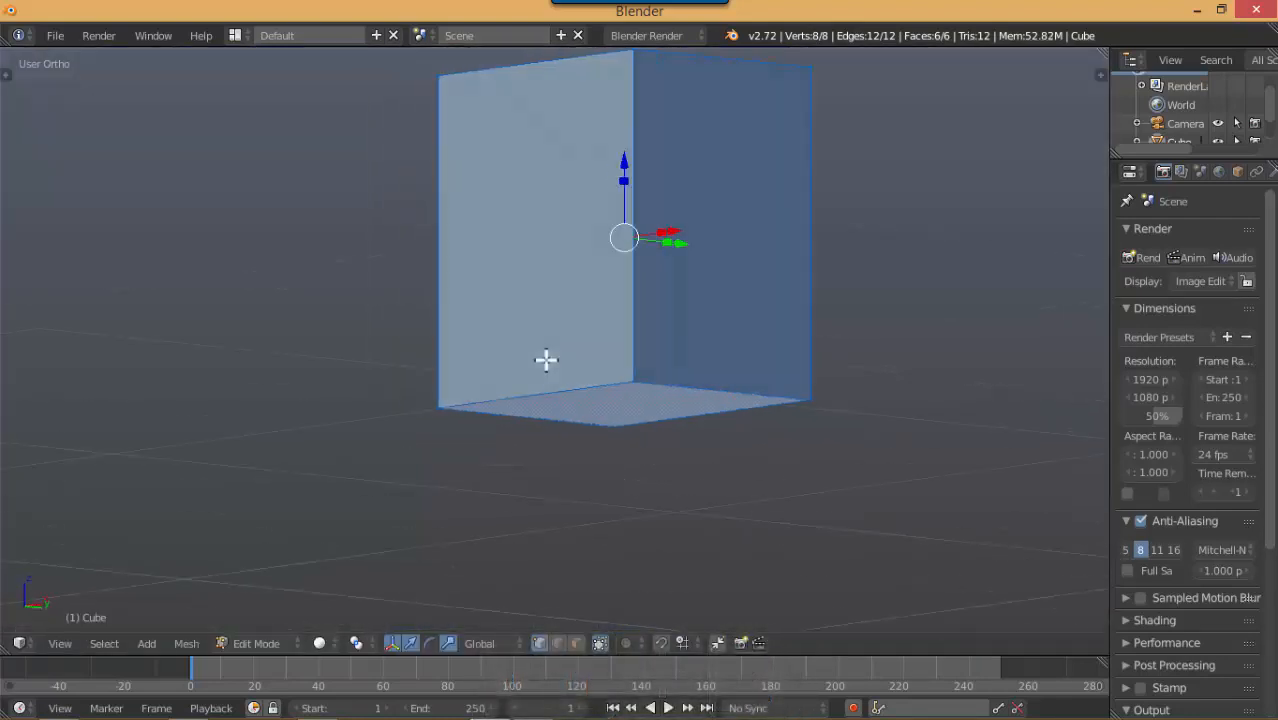
{"action": "mouse_move", "coordinate": [699, 370]}
{"action": "middle_mouse_down"}
{"action": "mouse_move", "coordinate": [625, 337]}
{"action": "mouse_move", "coordinate": [719, 371]}
{"action": "middle_mouse_up"}
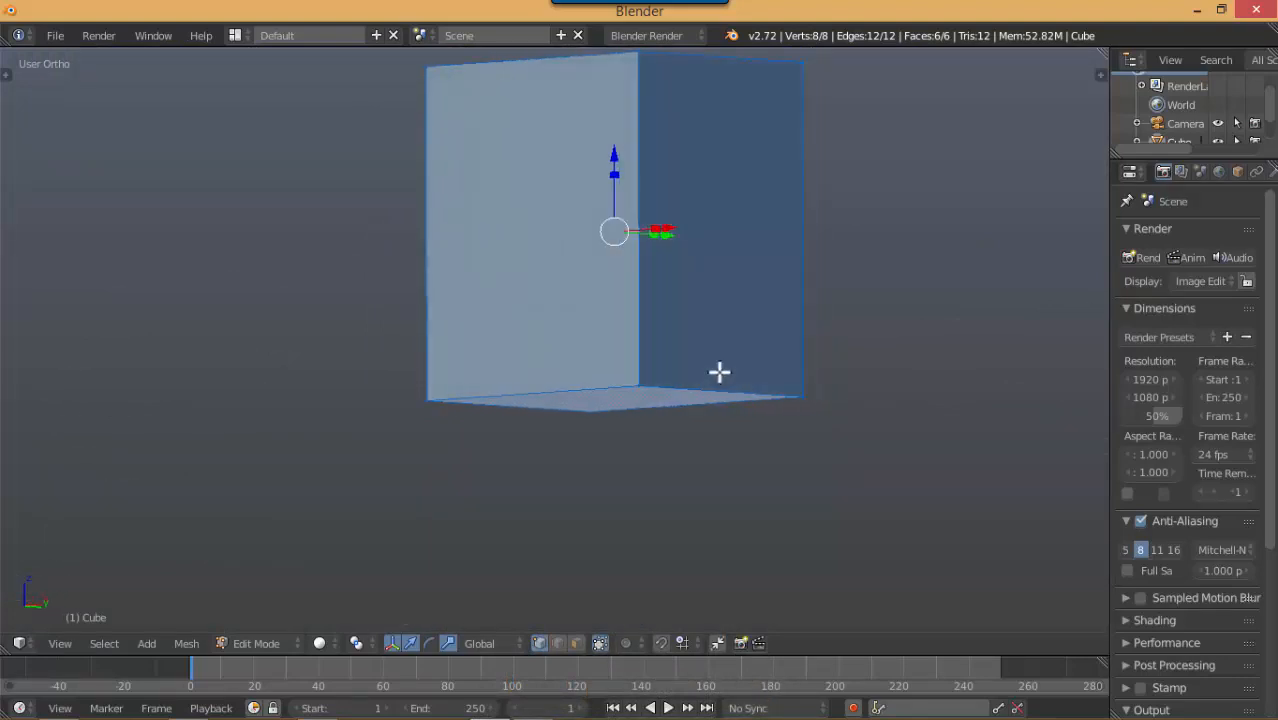
{"action": "key", "text": "KP_1"}
{"action": "middle_click_drag", "start_coordinate": [662, 189], "coordinate": [693, 295], "text": "shift"}
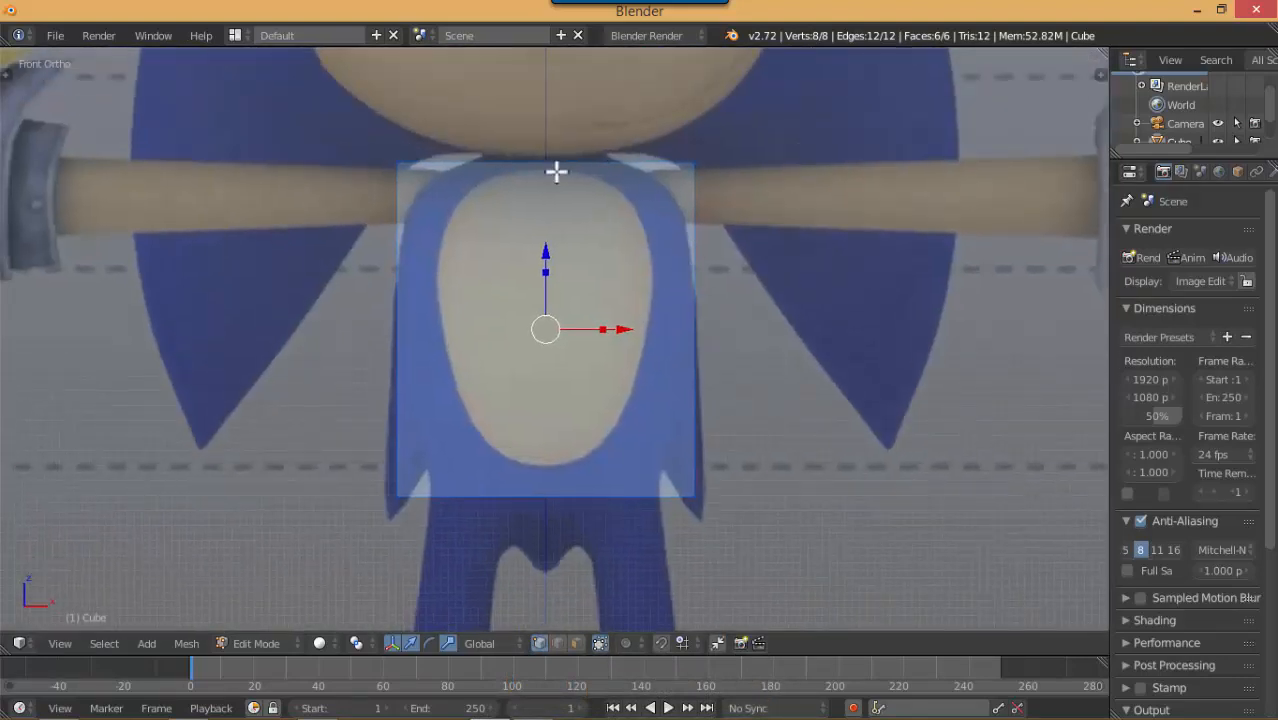
{"action": "middle_click_drag", "start_coordinate": [628, 399], "coordinate": [622, 362], "text": "shift"}
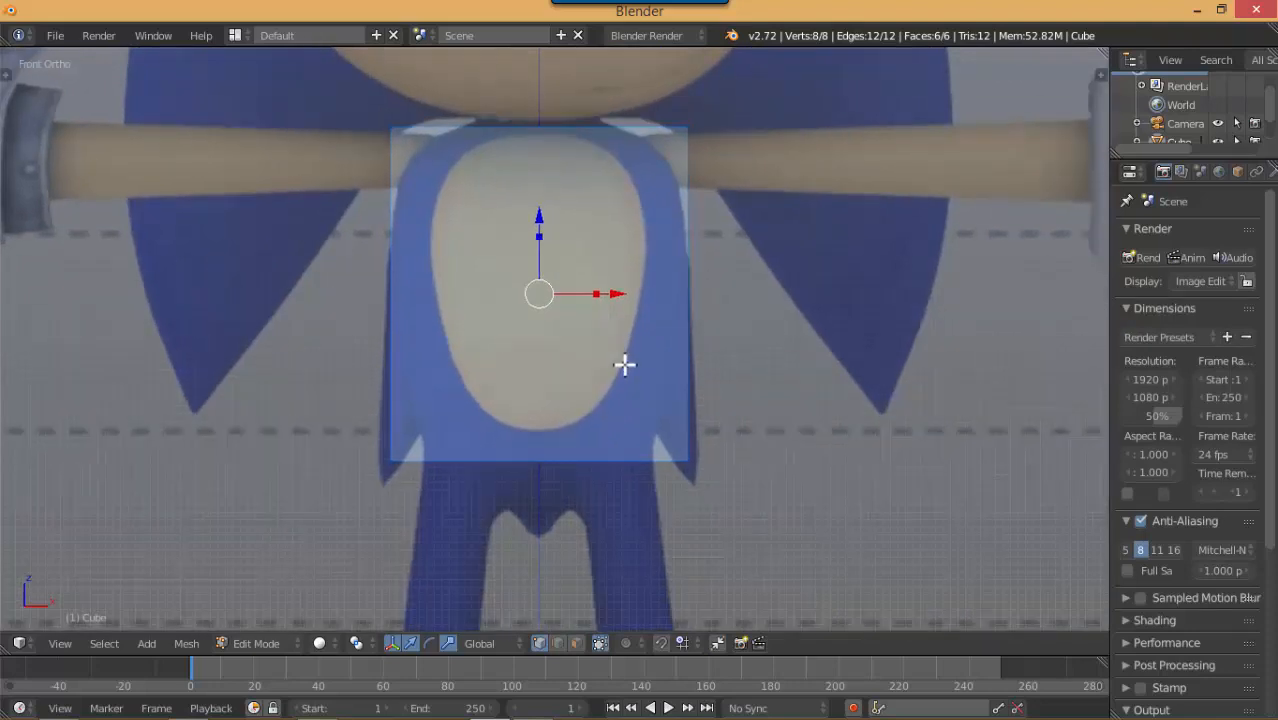
Deselect all vertices, switch the mesh to wireframe shading, and select the upper back corner vertex through the cube
{"action": "key", "text": "a"}
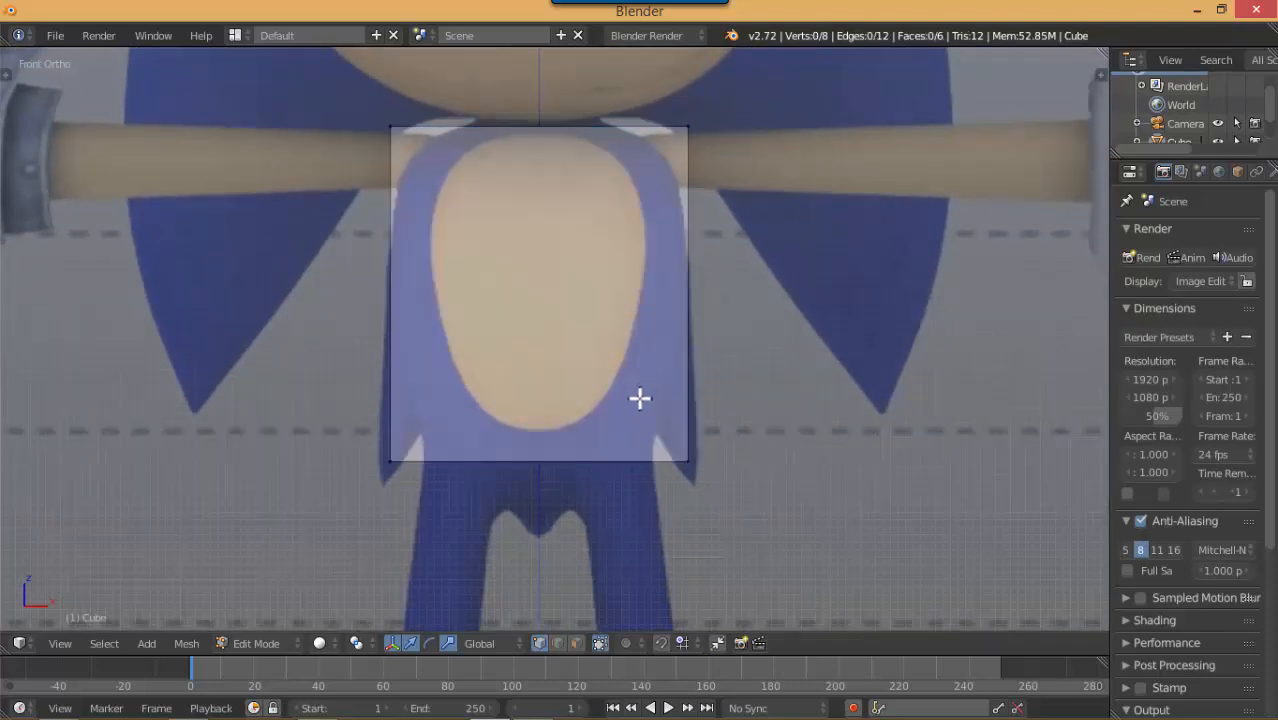
{"action": "key", "text": "z"}
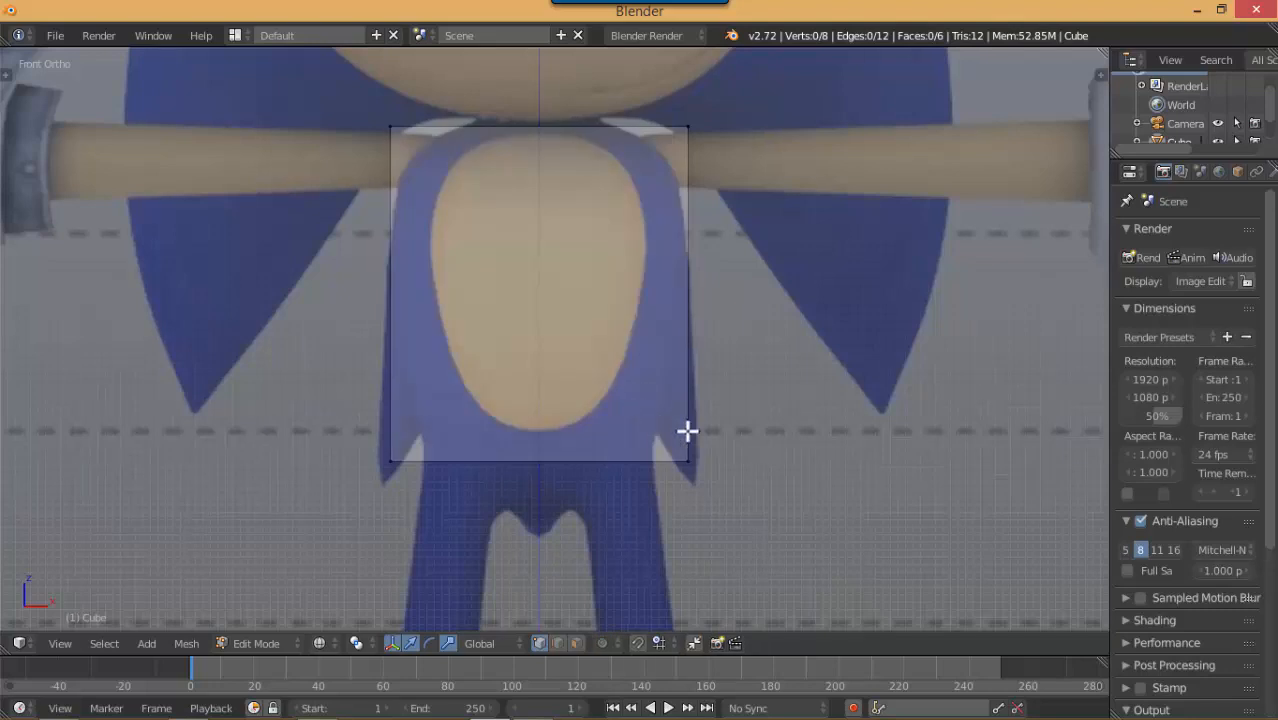
{"action": "mouse_move", "coordinate": [687, 431]}
{"action": "middle_mouse_down"}
{"action": "mouse_move", "coordinate": [623, 416]}
{"action": "mouse_move", "coordinate": [491, 434]}
{"action": "mouse_move", "coordinate": [591, 486]}
{"action": "mouse_move", "coordinate": [576, 457]}
{"action": "mouse_move", "coordinate": [595, 420]}
{"action": "middle_mouse_up"}
{"action": "right_click", "coordinate": [595, 420]}
{"action": "right_click", "coordinate": [611, 74]}
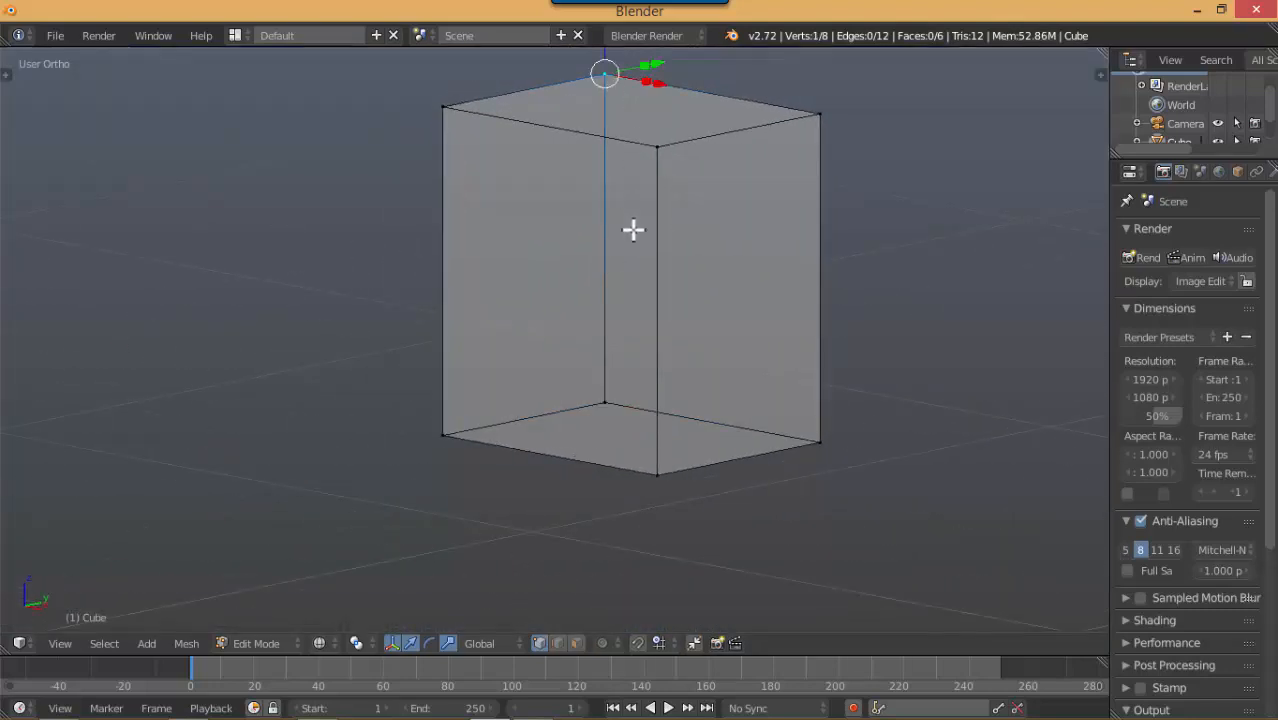
Try selecting the near corner vertices in solid shading, and return to wireframe shading
{"action": "key", "text": "z"}
{"action": "right_click", "coordinate": [658, 150]}
{"action": "right_click", "coordinate": [653, 470]}
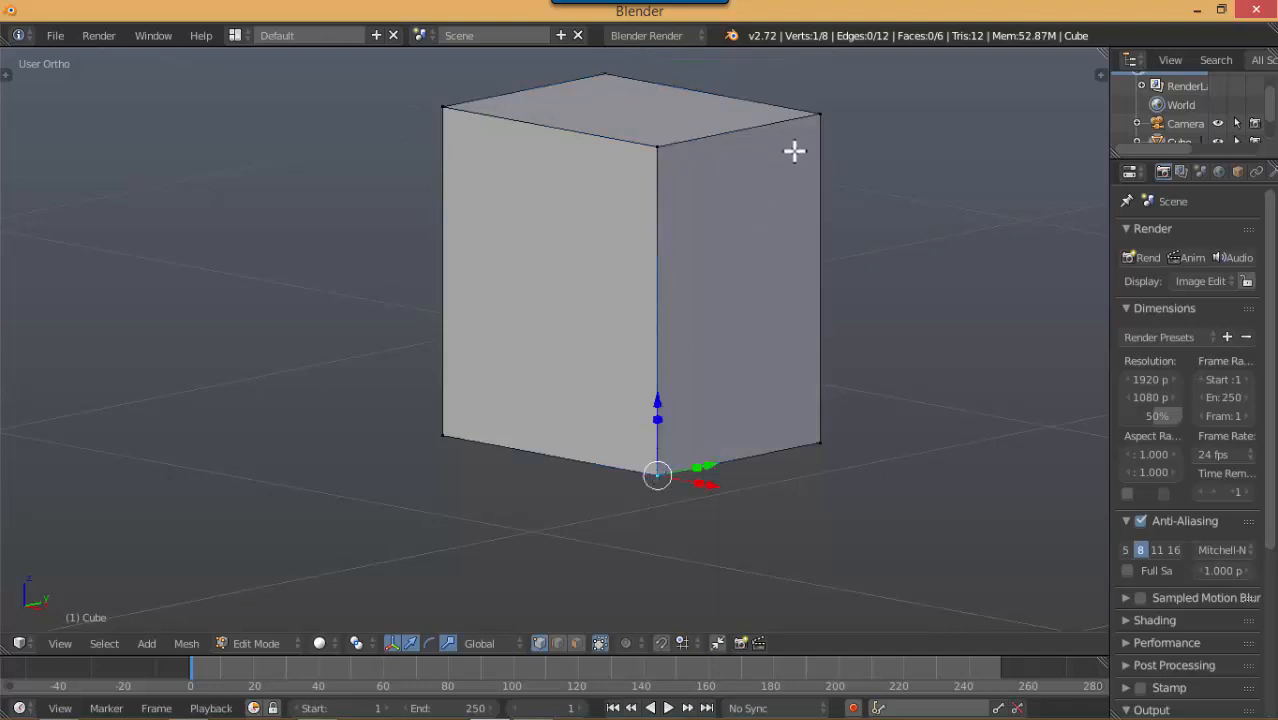
{"action": "key", "text": "z"}
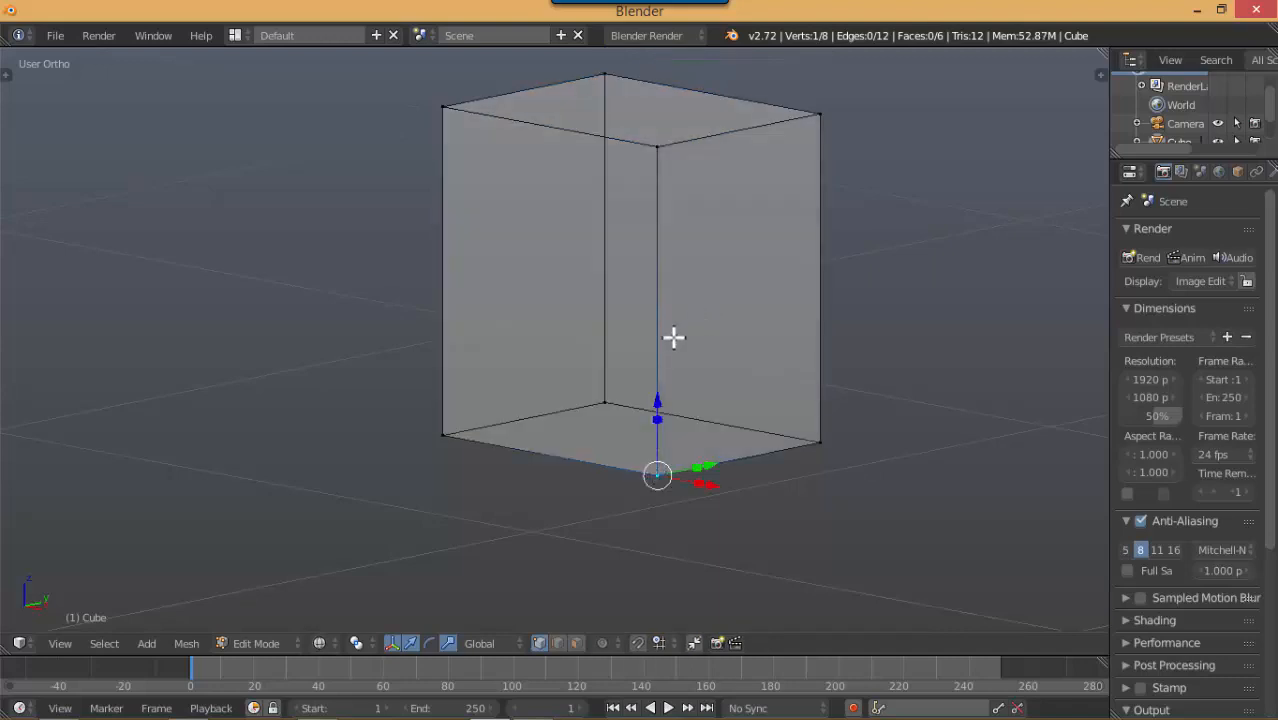
Box-select the cube's four bottom vertices in the front view and scale them inward along X to match the top of Sonic's legs
{"action": "key", "text": "KP_1"}
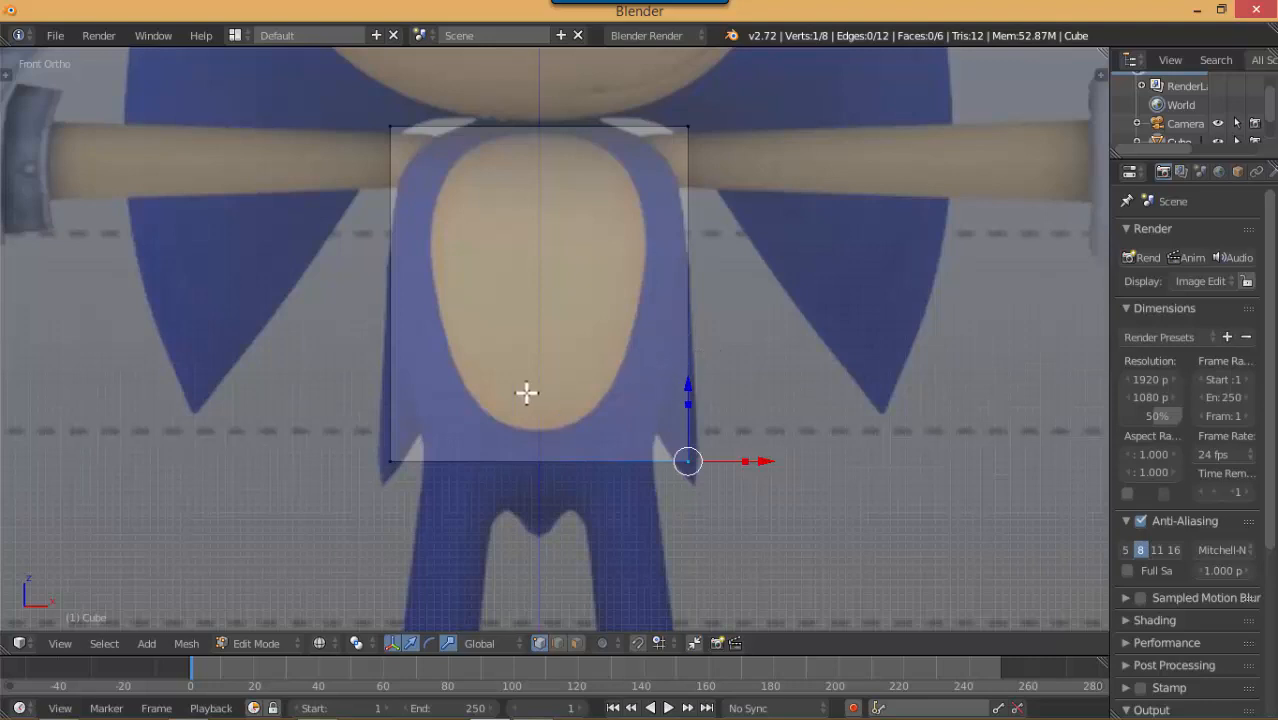
{"action": "key", "text": "b"}
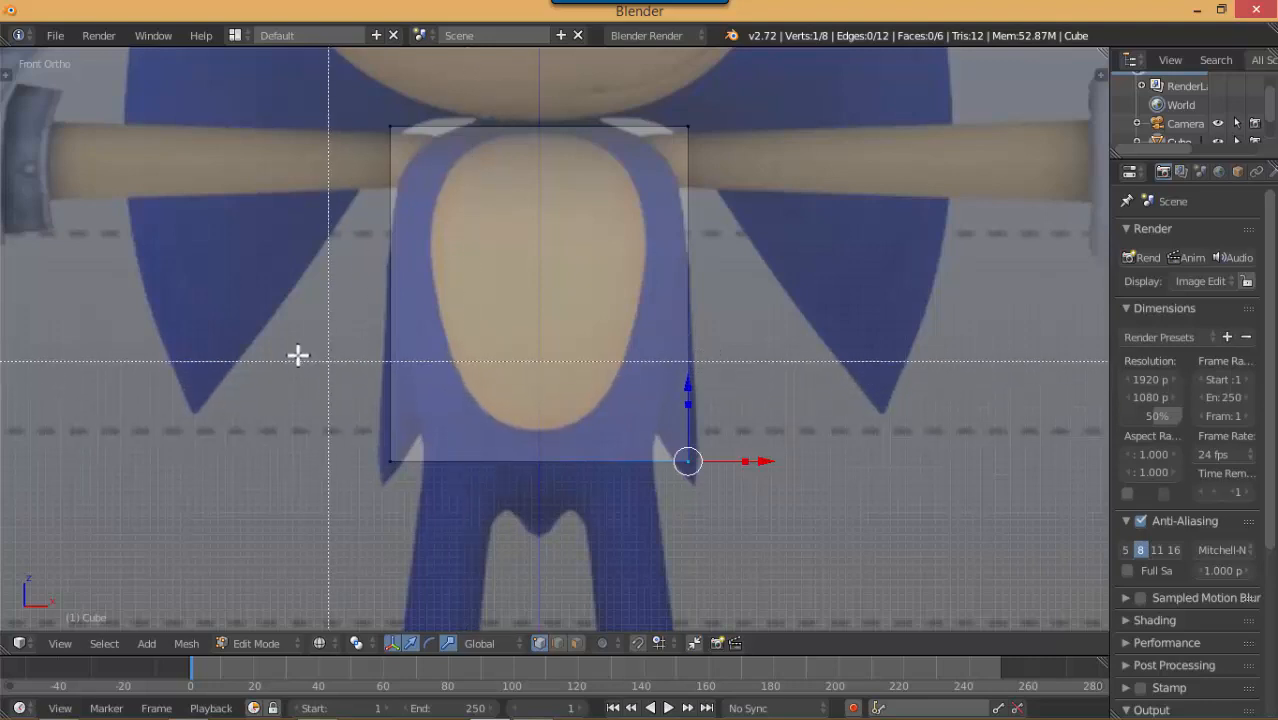
{"action": "key", "text": "Escape"}
{"action": "left_click_drag", "start_coordinate": [302, 352], "coordinate": [748, 521]}
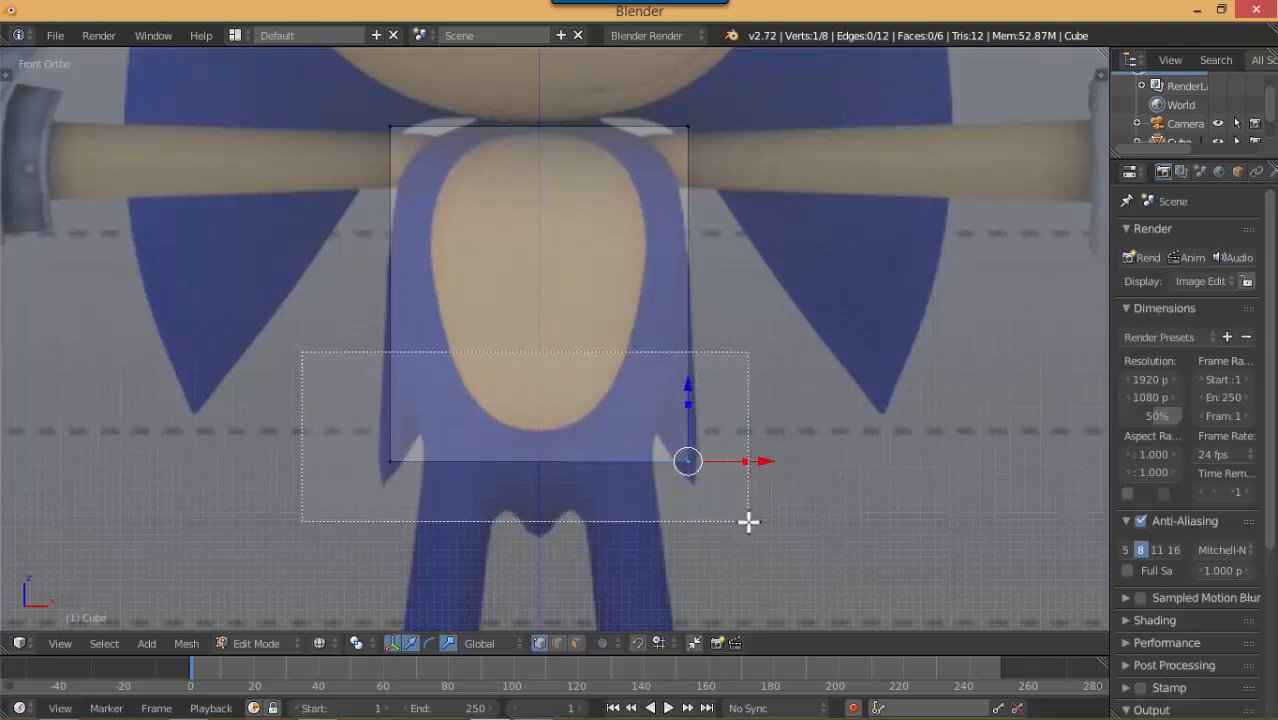
{"action": "left_click_drag", "start_coordinate": [748, 521], "coordinate": [748, 521]}
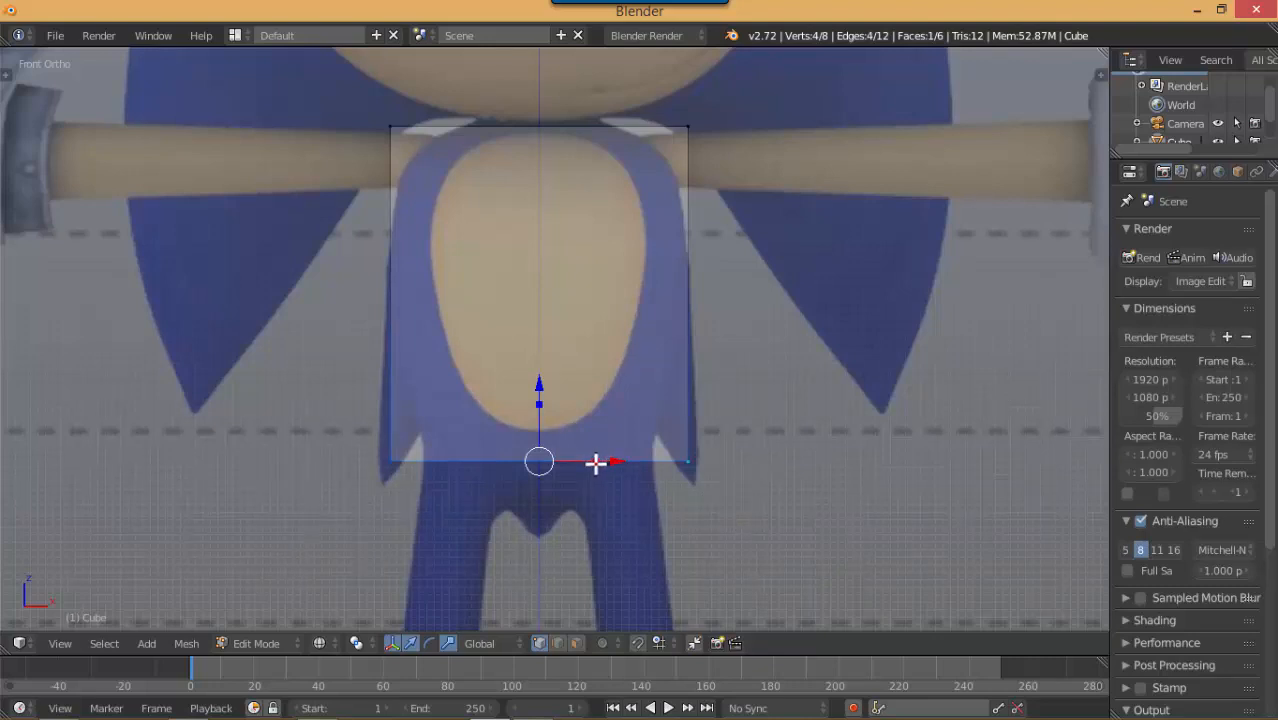
{"action": "key", "text": "s"}
{"action": "key", "text": "x"}
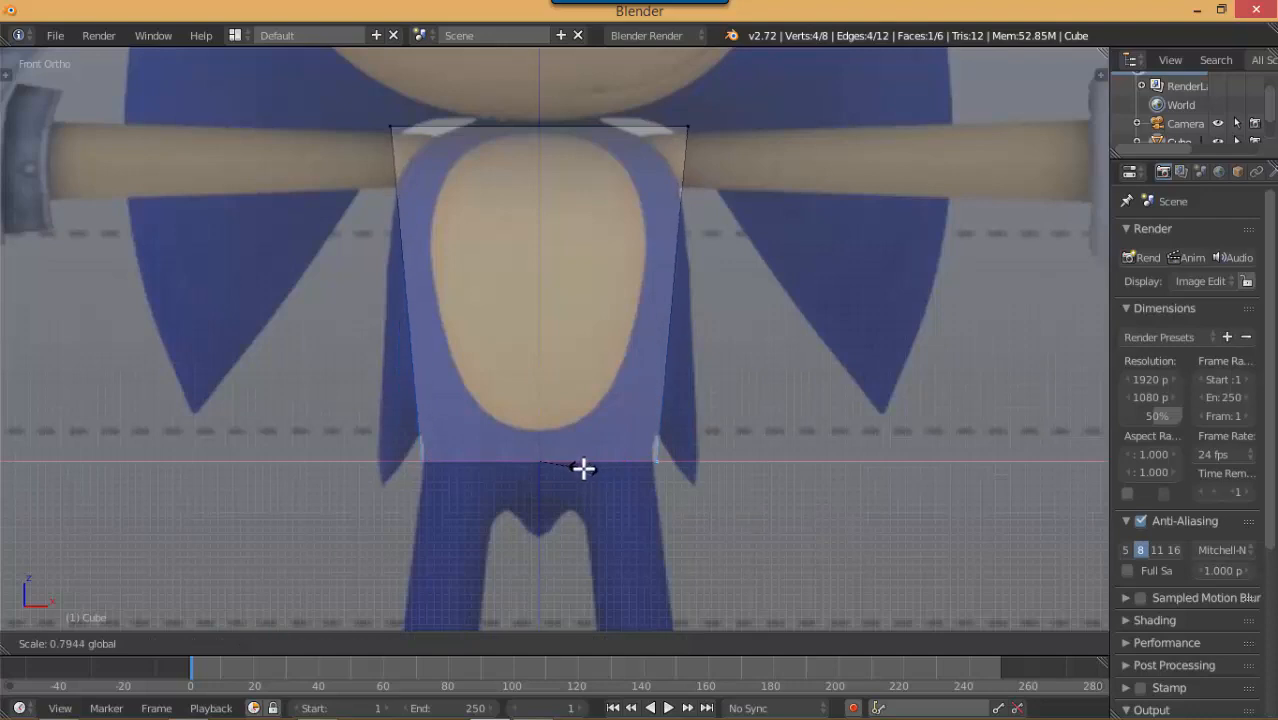
{"action": "left_click", "coordinate": [583, 467]}
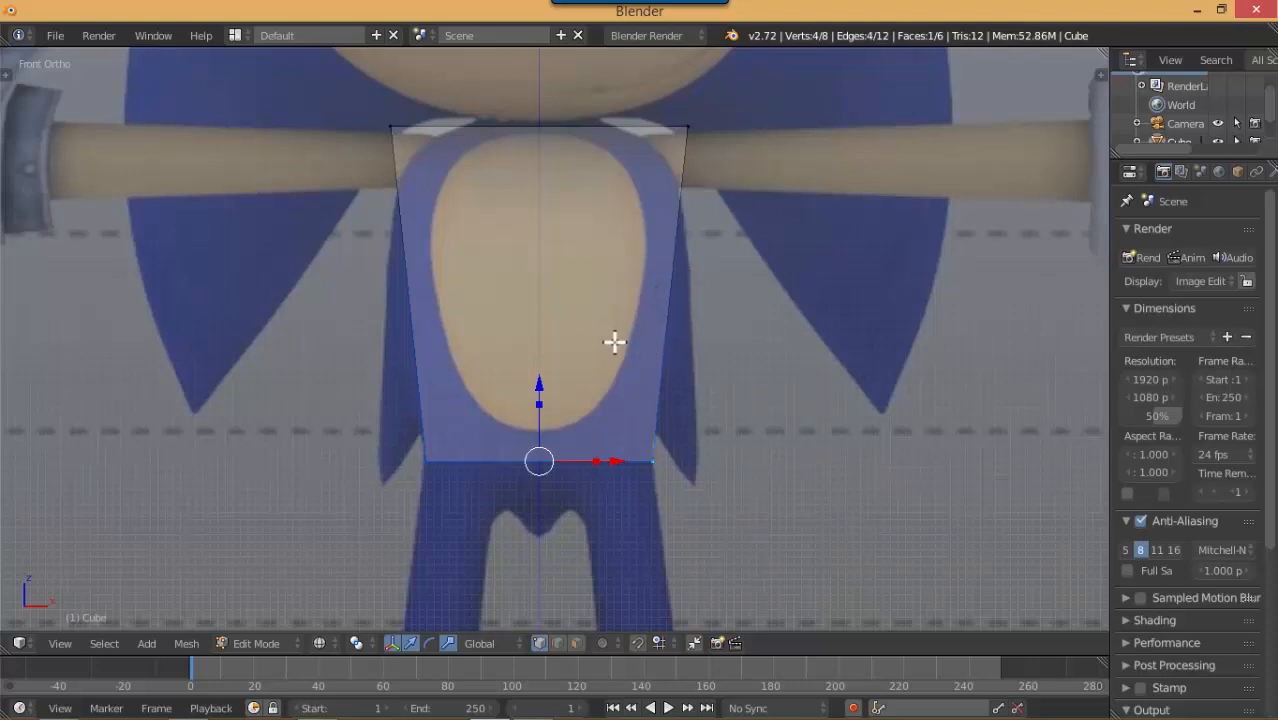
Add two evenly spaced horizontal loop cuts around the cube without sliding them
{"action": "key", "text": "ctrl+r"}
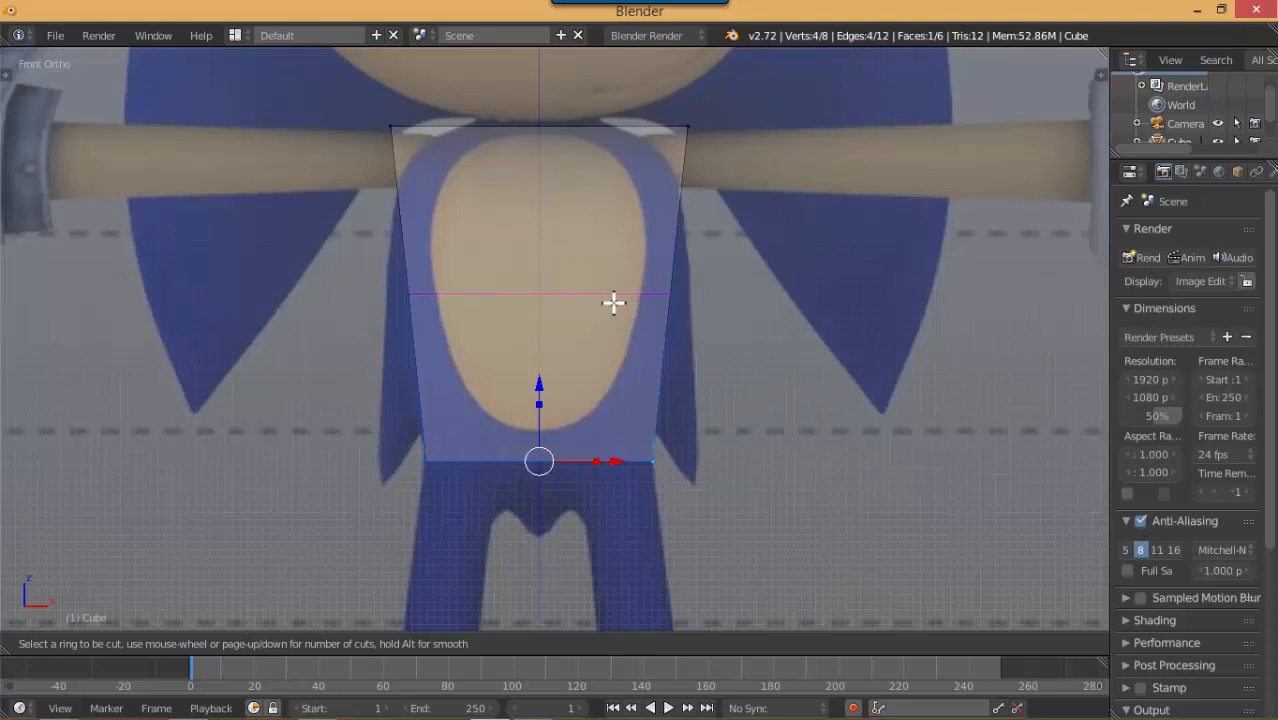
{"action": "scroll", "coordinate": [613, 302], "scroll_direction": "up", "scroll_amount": 1}
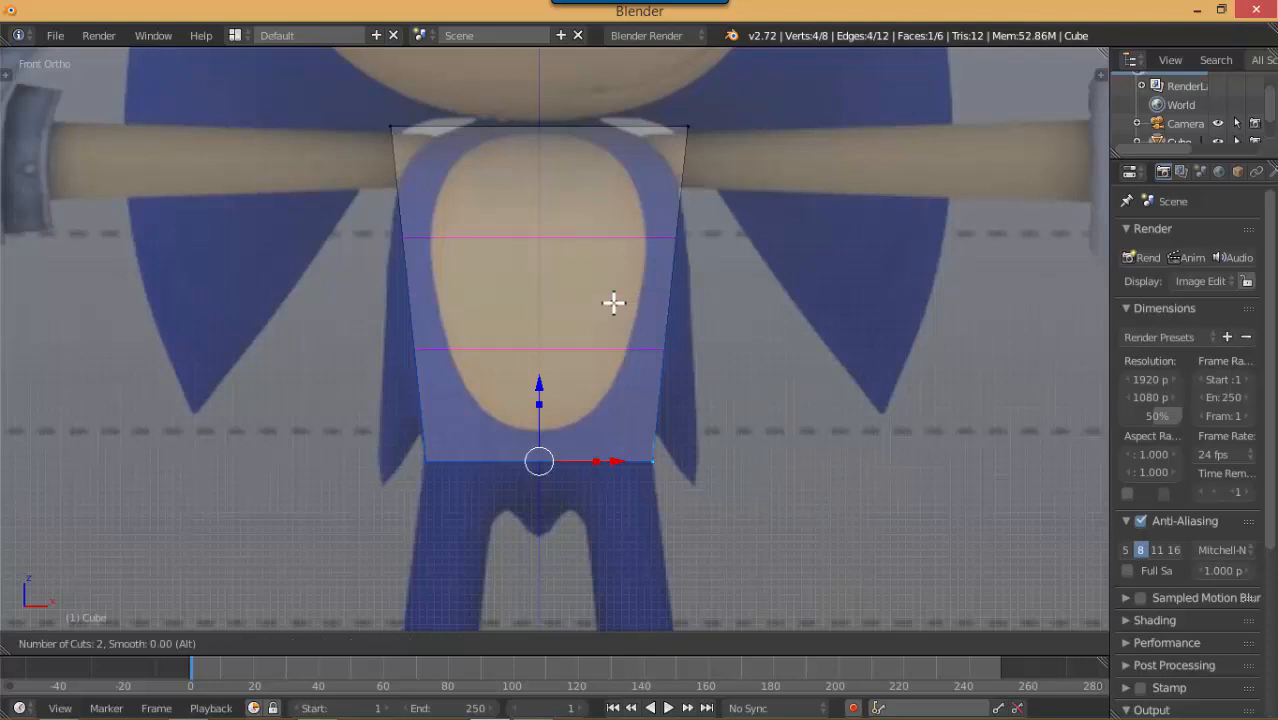
{"action": "scroll", "coordinate": [613, 302], "scroll_direction": "up", "scroll_amount": 1}
{"action": "scroll", "coordinate": [613, 302], "scroll_direction": "down", "scroll_amount": 1}
{"action": "left_click", "coordinate": [613, 302]}
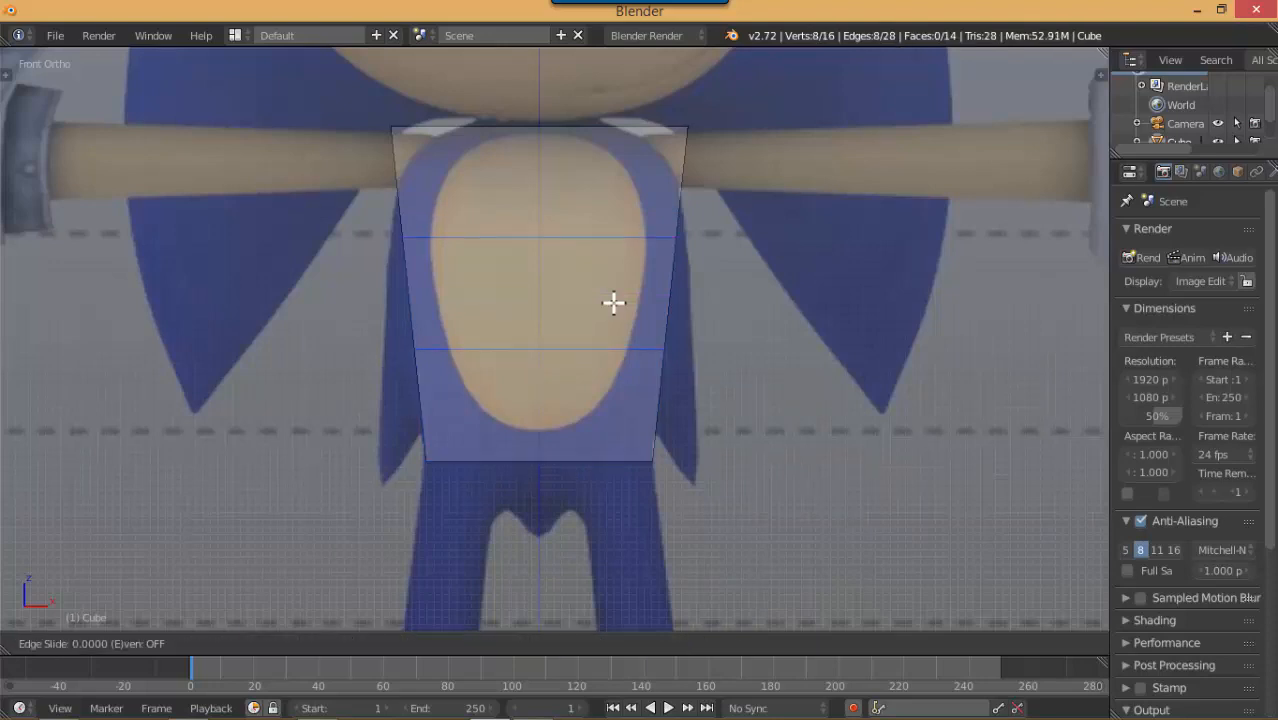
{"action": "right_click", "coordinate": [613, 302]}
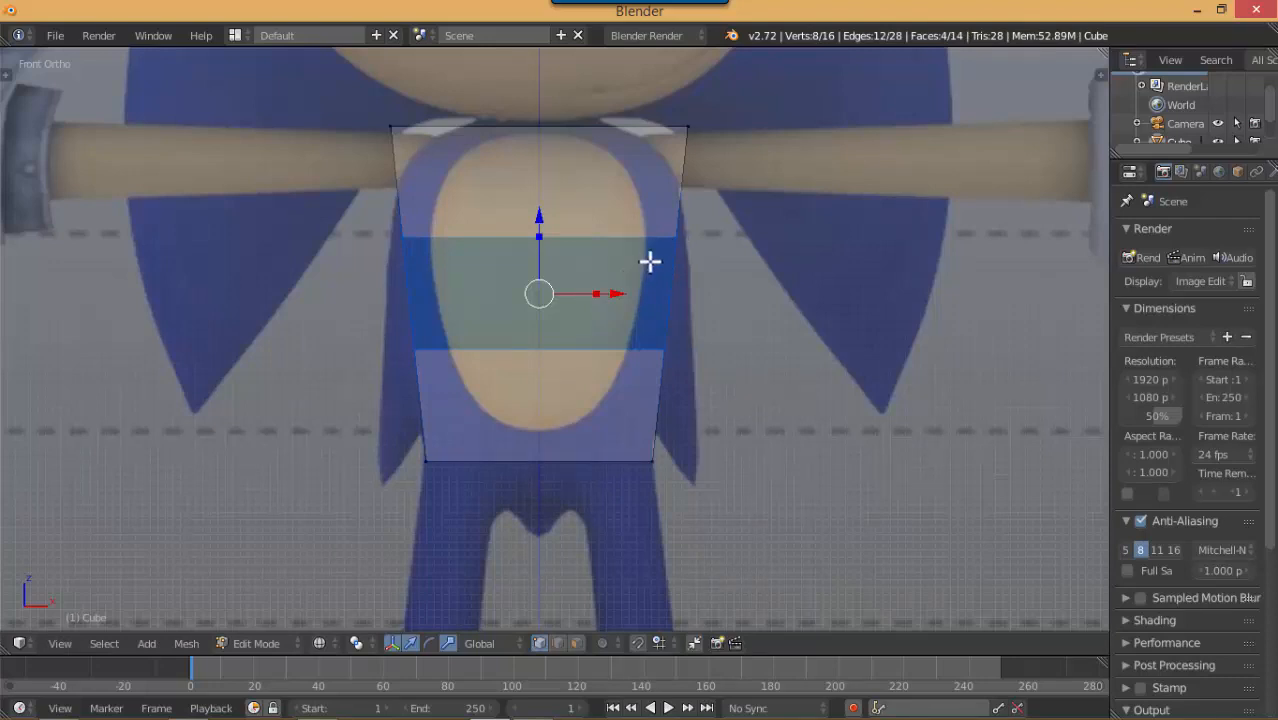
Box-select the cube's four top vertices in the front view and scale them inward along X to about 0.78 to match the reference
{"action": "middle_click_drag", "start_coordinate": [613, 205], "coordinate": [613, 288], "text": "shift"}
{"action": "key", "text": "KP_1"}
{"action": "scroll", "coordinate": [616, 277], "scroll_direction": "up", "scroll_amount": 2}
{"action": "key", "text": "a"}
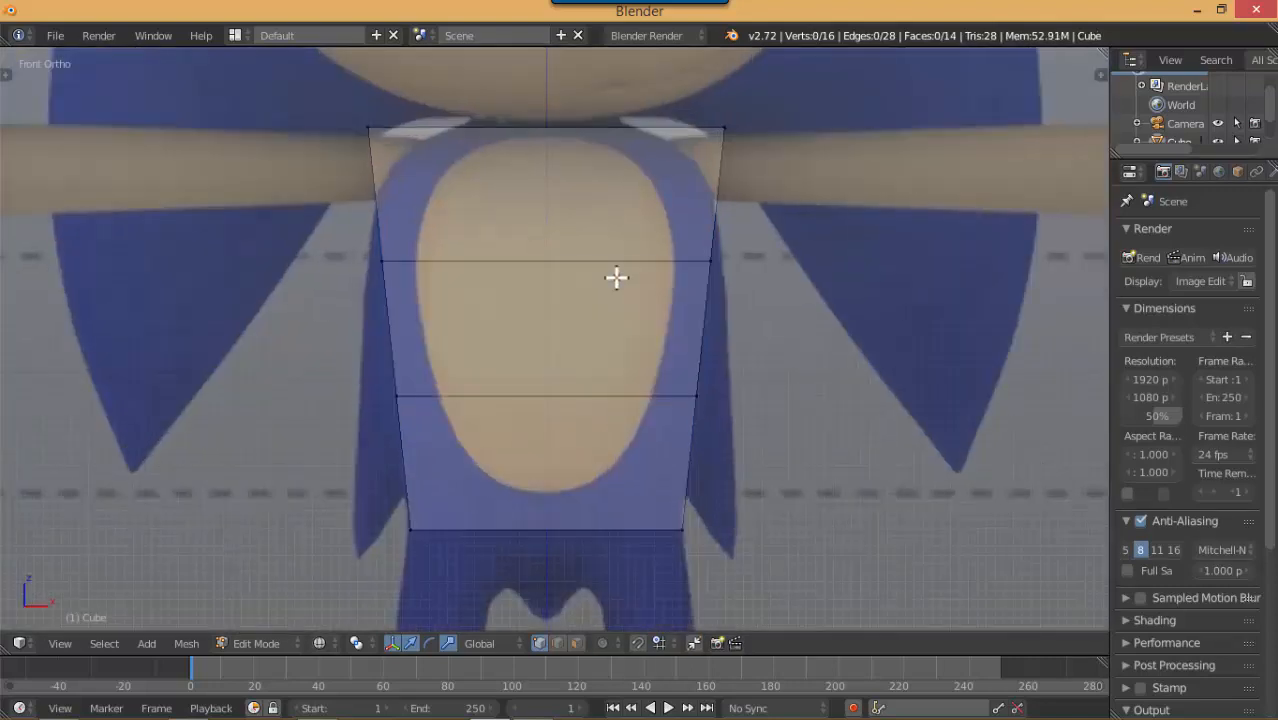
{"action": "key", "text": "b"}
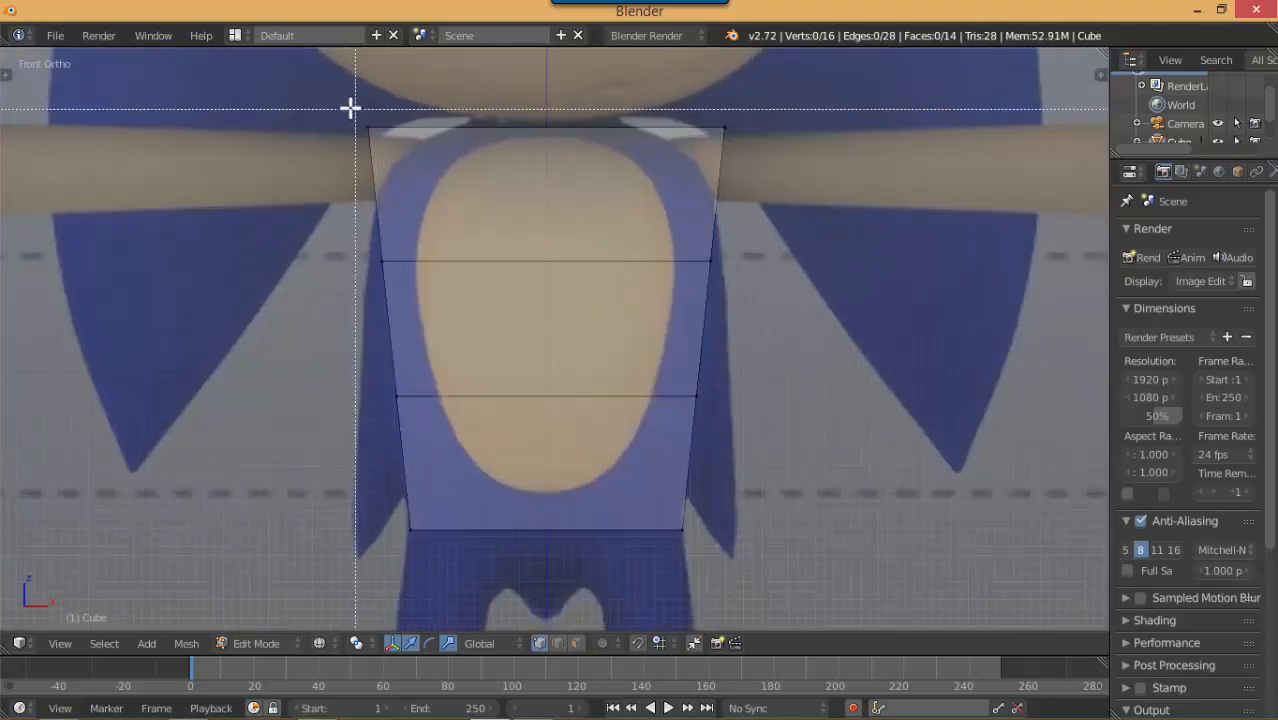
{"action": "left_click_drag", "start_coordinate": [322, 104], "coordinate": [763, 184]}
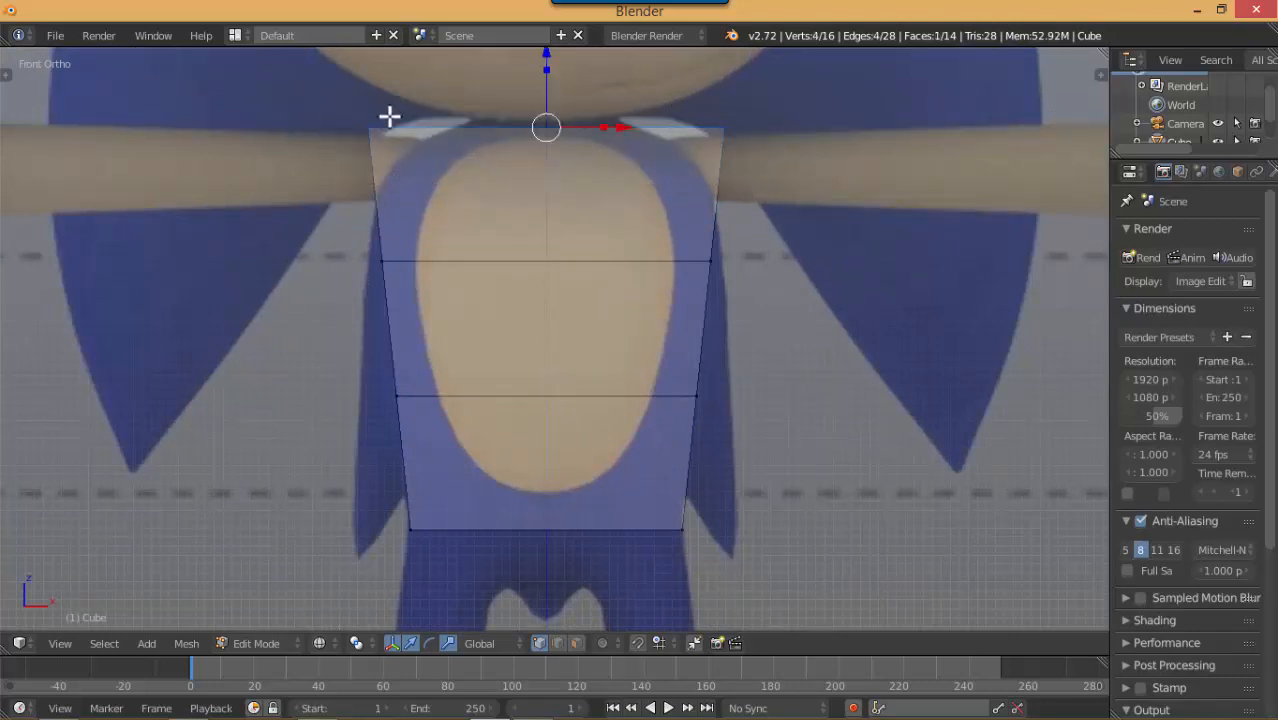
{"action": "middle_click_drag", "start_coordinate": [754, 170], "coordinate": [645, 191]}
{"action": "key", "text": "KP_1"}
{"action": "key", "text": "s"}
{"action": "key", "text": "x"}
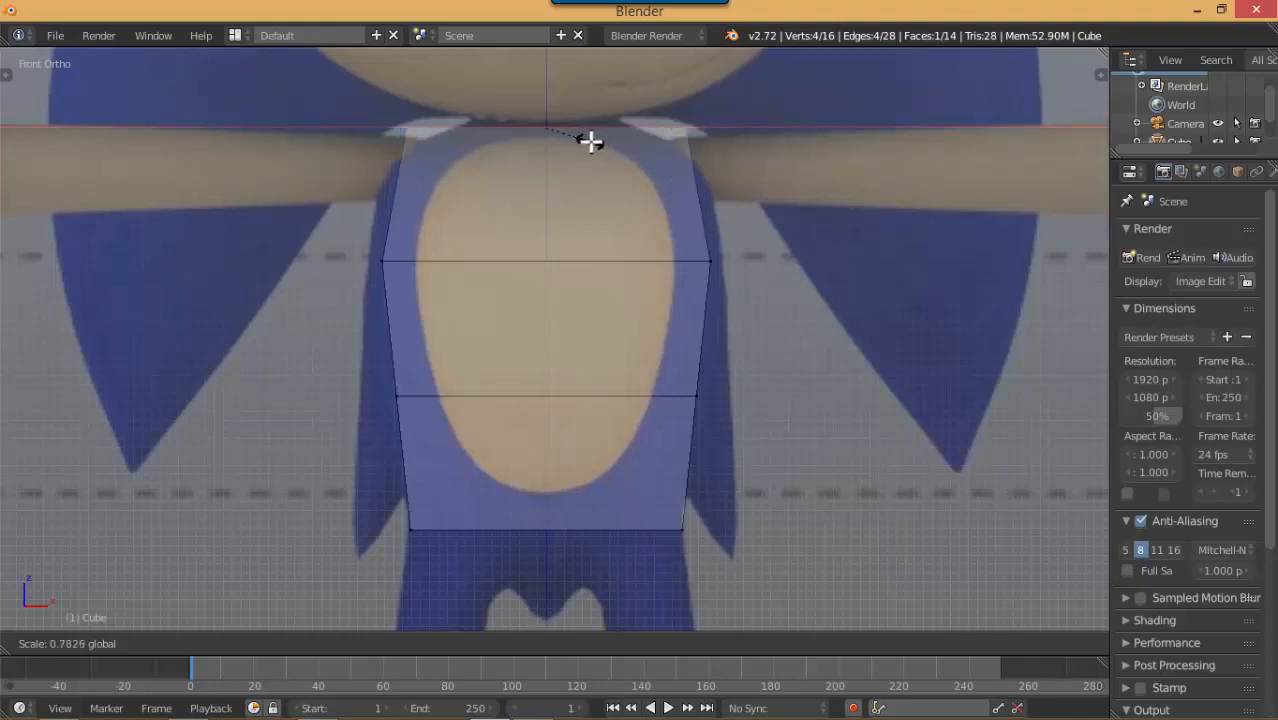
{"action": "left_click", "coordinate": [590, 142]}
Practise selecting the lower and upper horizontal edge loops in turn from an oblique angle
{"action": "right_click", "coordinate": [617, 398], "text": "alt"}
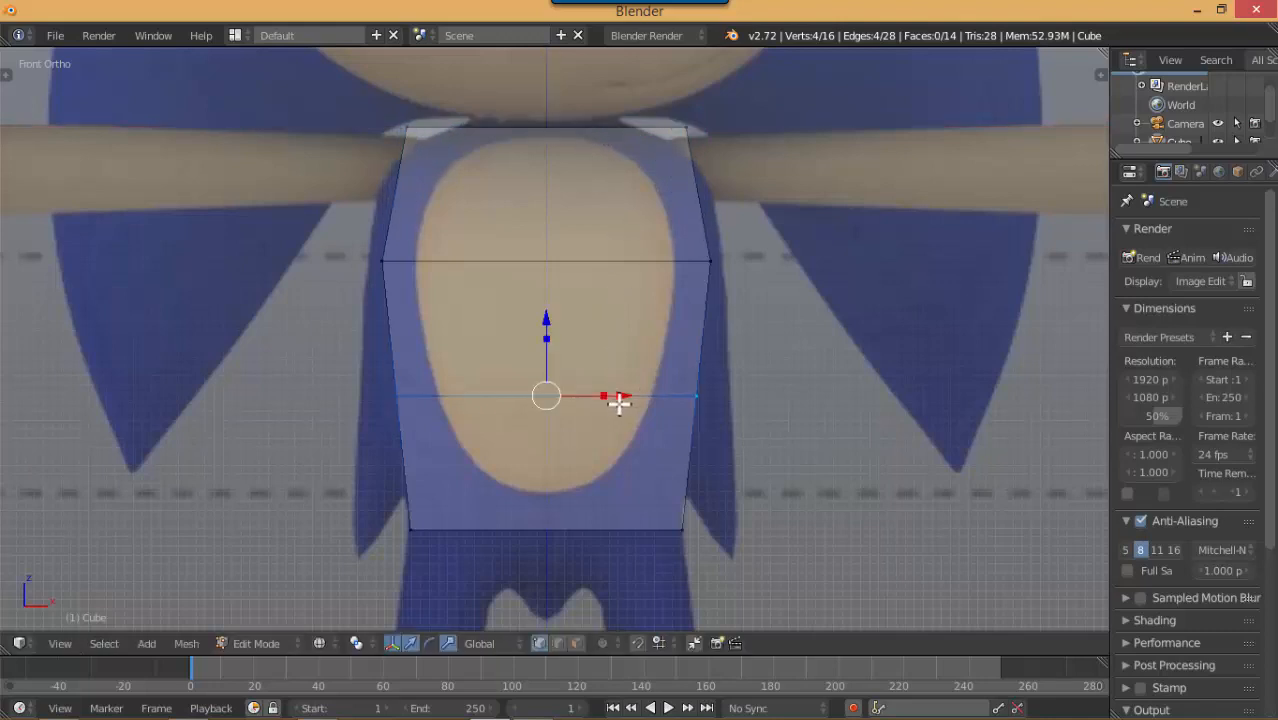
{"action": "middle_click_drag", "start_coordinate": [662, 354], "coordinate": [628, 398]}
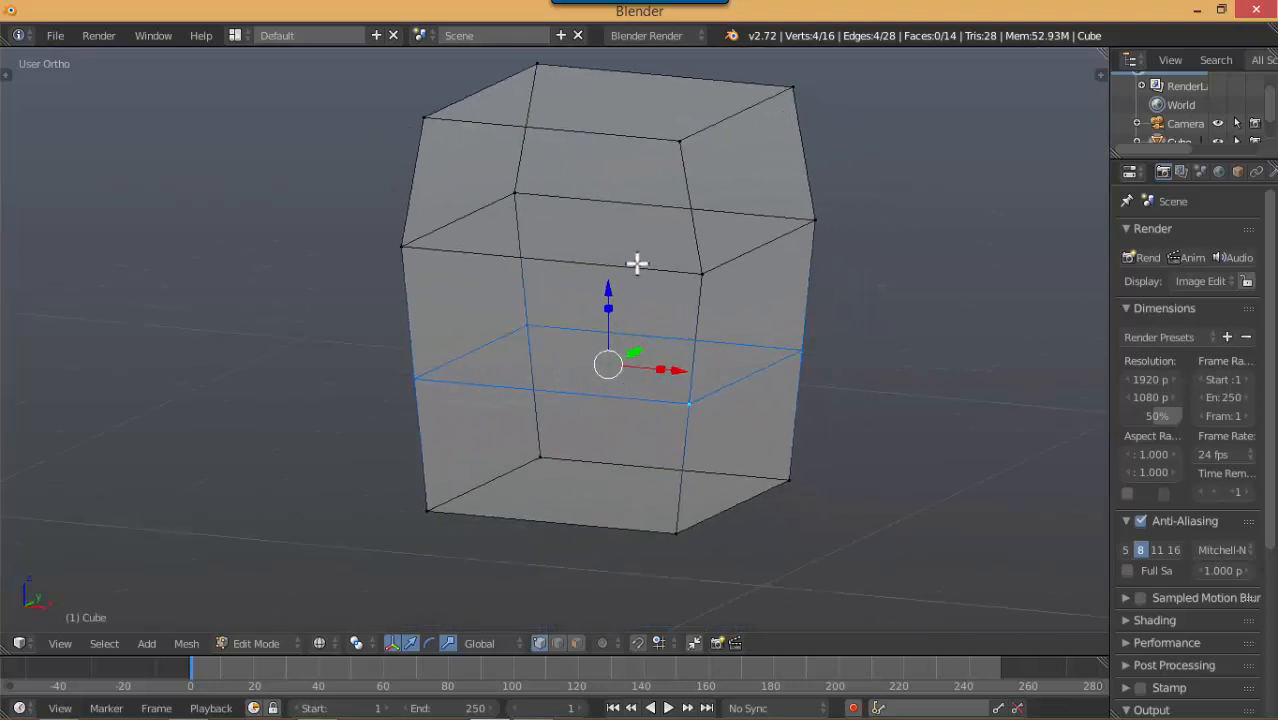
{"action": "right_click", "coordinate": [635, 268], "text": "alt"}
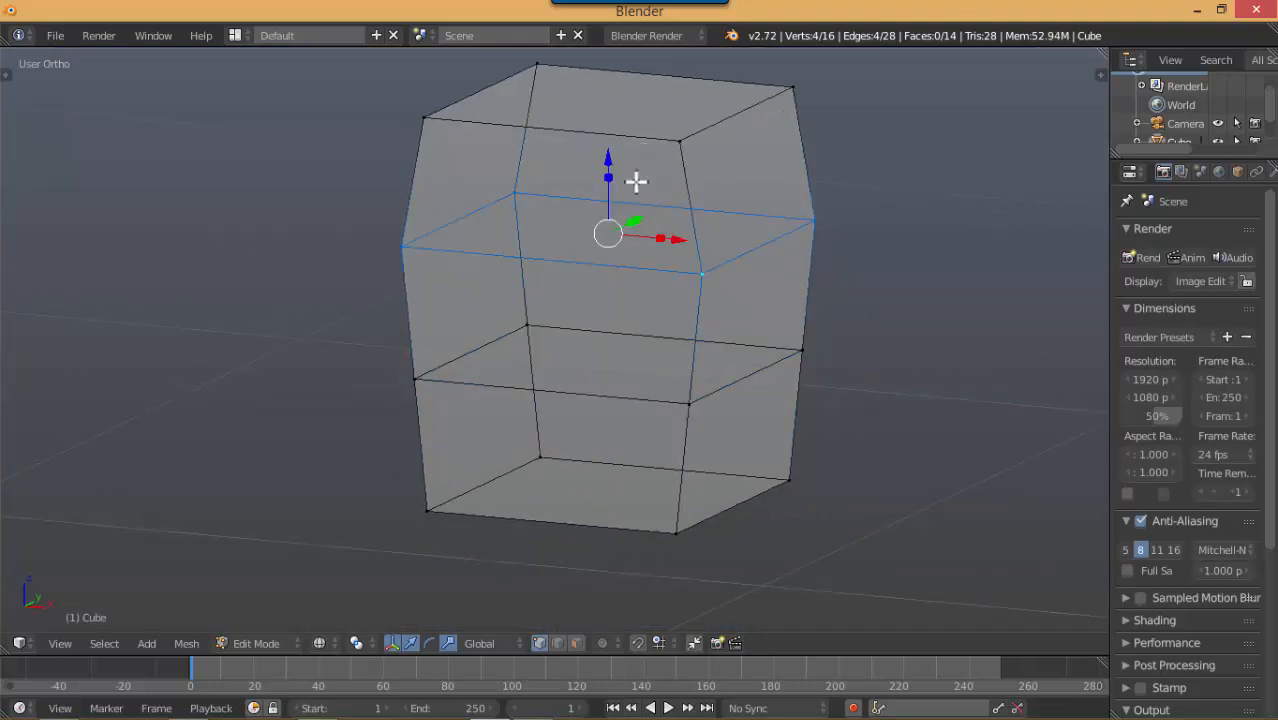
{"action": "right_click", "coordinate": [616, 388], "text": "alt"}
{"action": "right_click", "coordinate": [635, 270], "text": "alt"}
{"action": "right_click", "coordinate": [632, 377], "text": "alt"}
{"action": "right_click", "coordinate": [640, 282], "text": "alt"}
Select the lower horizontal edge loop in the front view and scale it outward along X to about 1.03
{"action": "key", "text": "KP_1"}
{"action": "right_click", "coordinate": [658, 392], "text": "alt"}
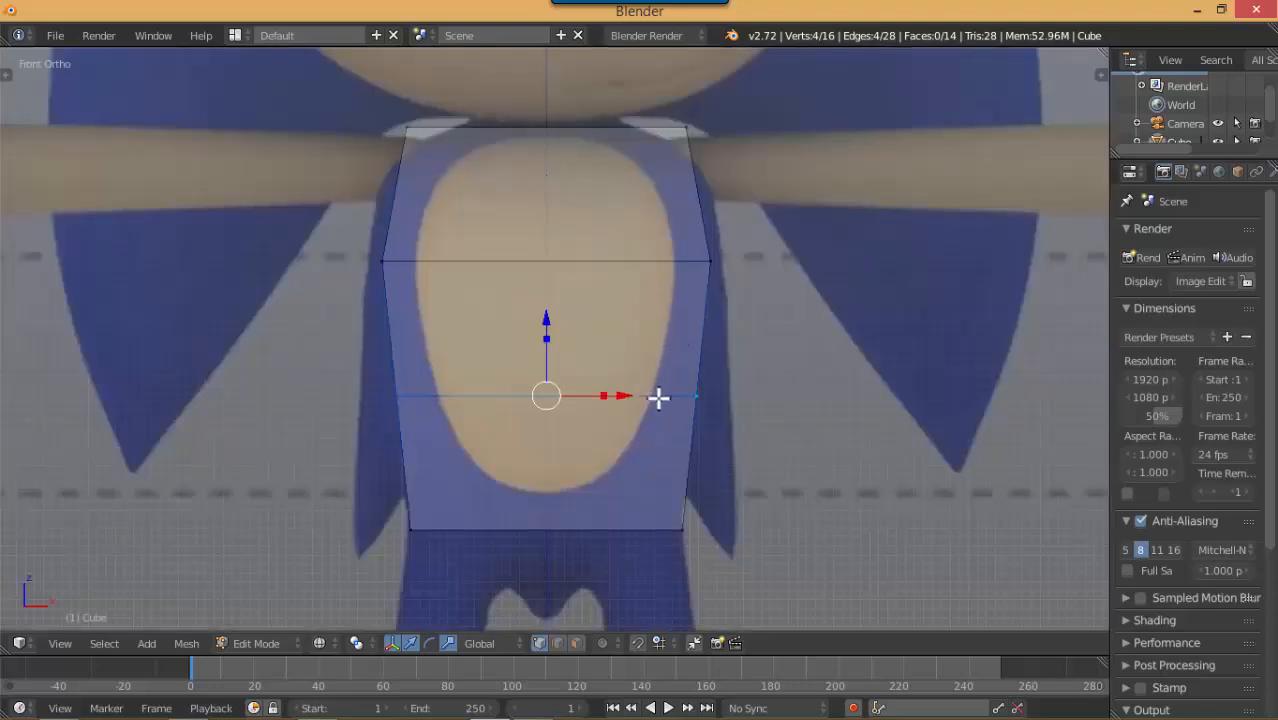
{"action": "left_click", "coordinate": [641, 393]}
{"action": "key", "text": "s"}
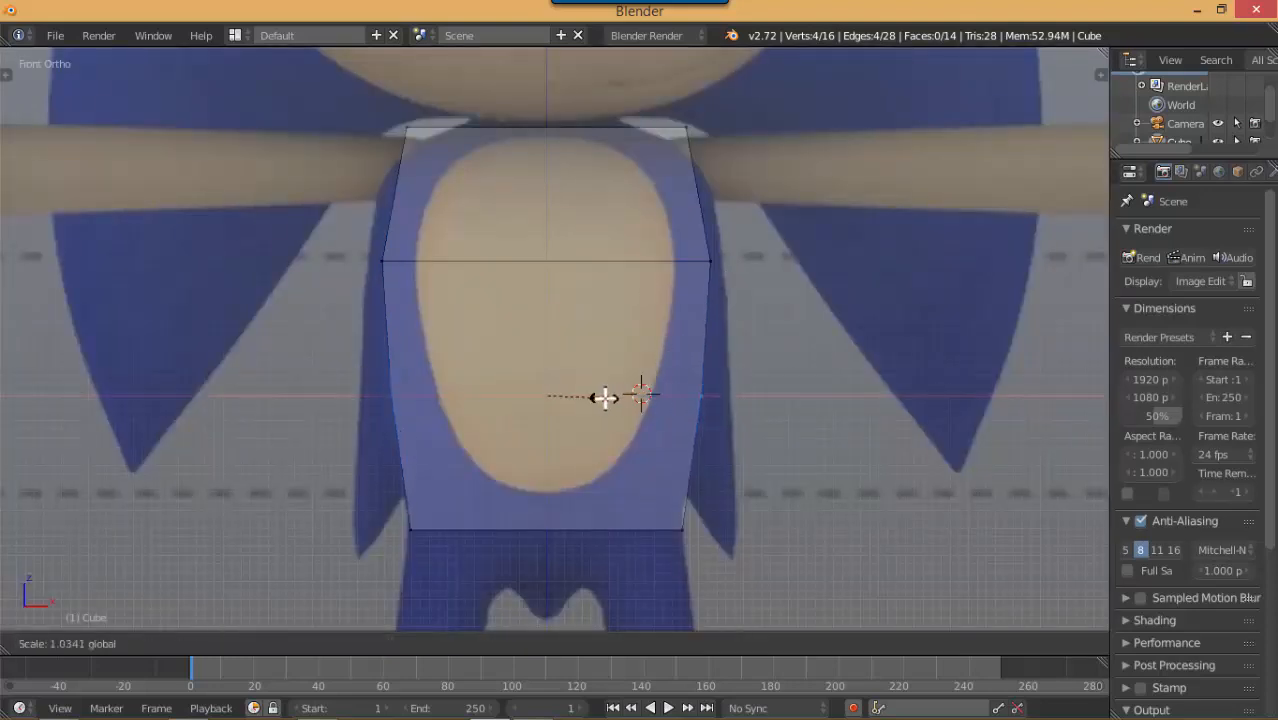
{"action": "left_click", "coordinate": [605, 398]}
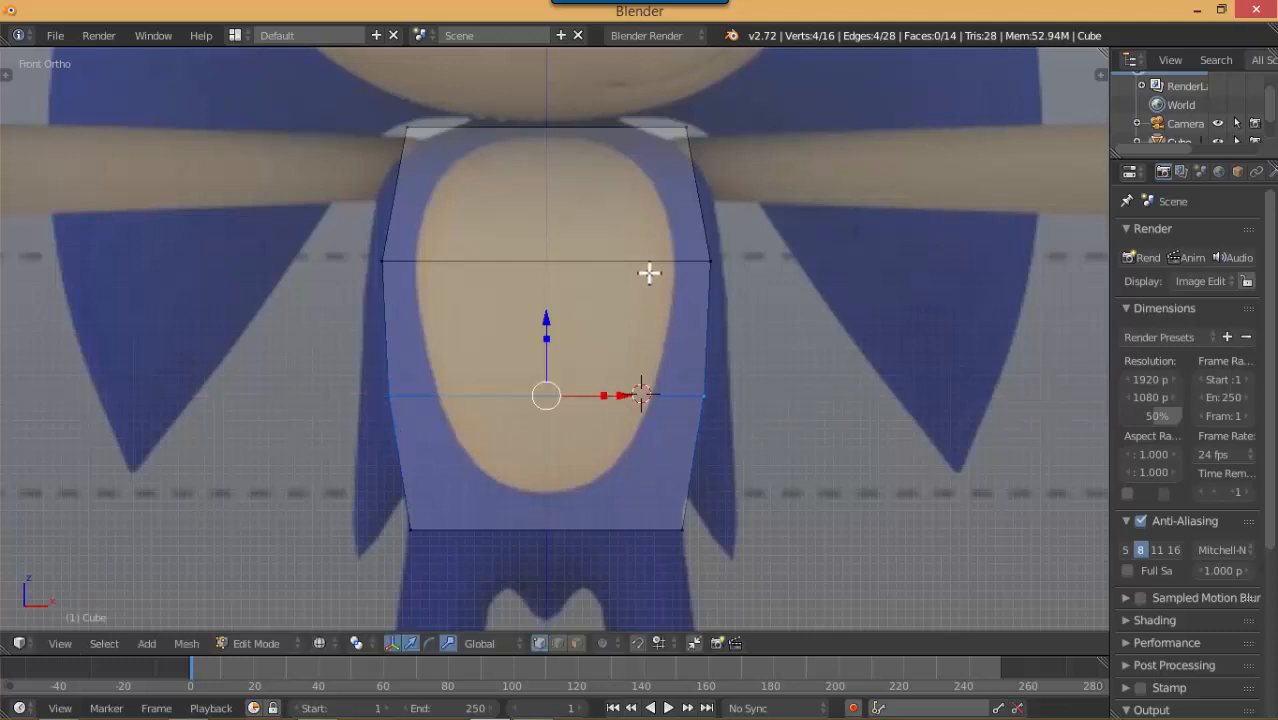
Select the four bottom vertices of the torso and move them slightly up along Z
{"action": "middle_click_drag", "start_coordinate": [648, 274], "coordinate": [648, 306], "text": "shift"}
{"action": "middle_click_drag", "start_coordinate": [689, 346], "coordinate": [665, 325], "text": "shift"}
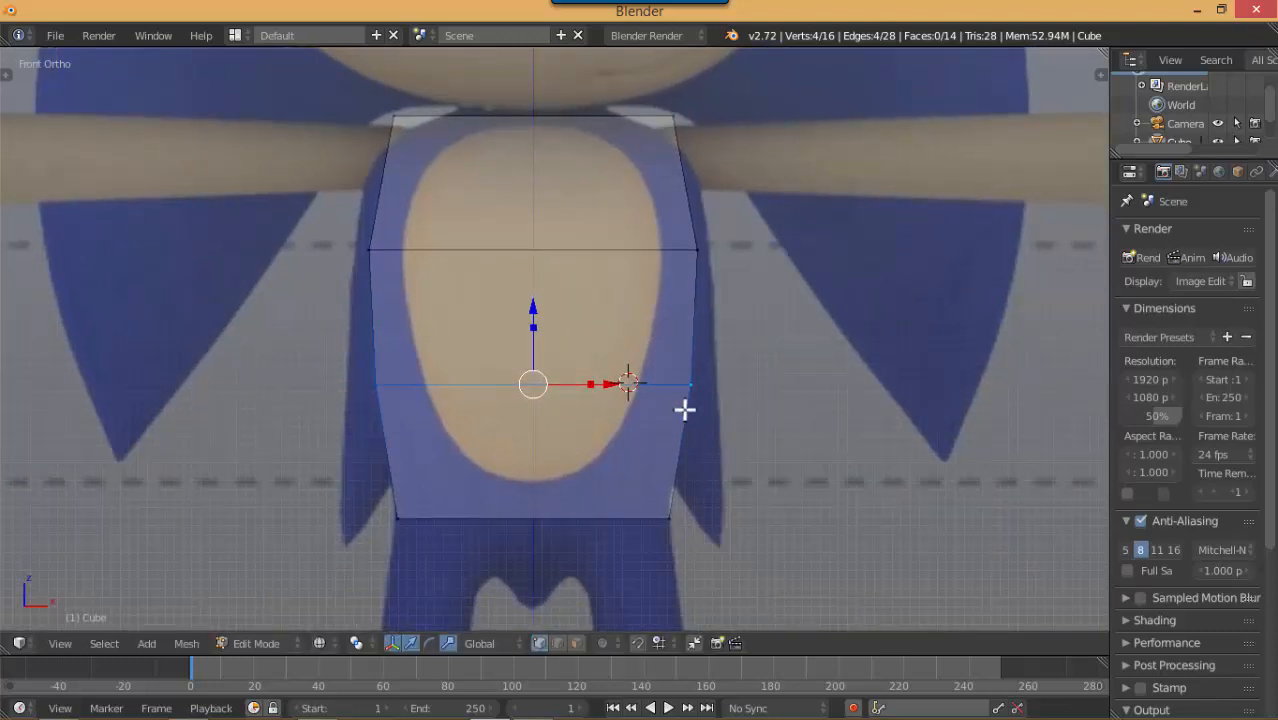
{"action": "right_click", "coordinate": [621, 519], "text": "alt"}
{"action": "middle_click_drag", "start_coordinate": [656, 473], "coordinate": [605, 466]}
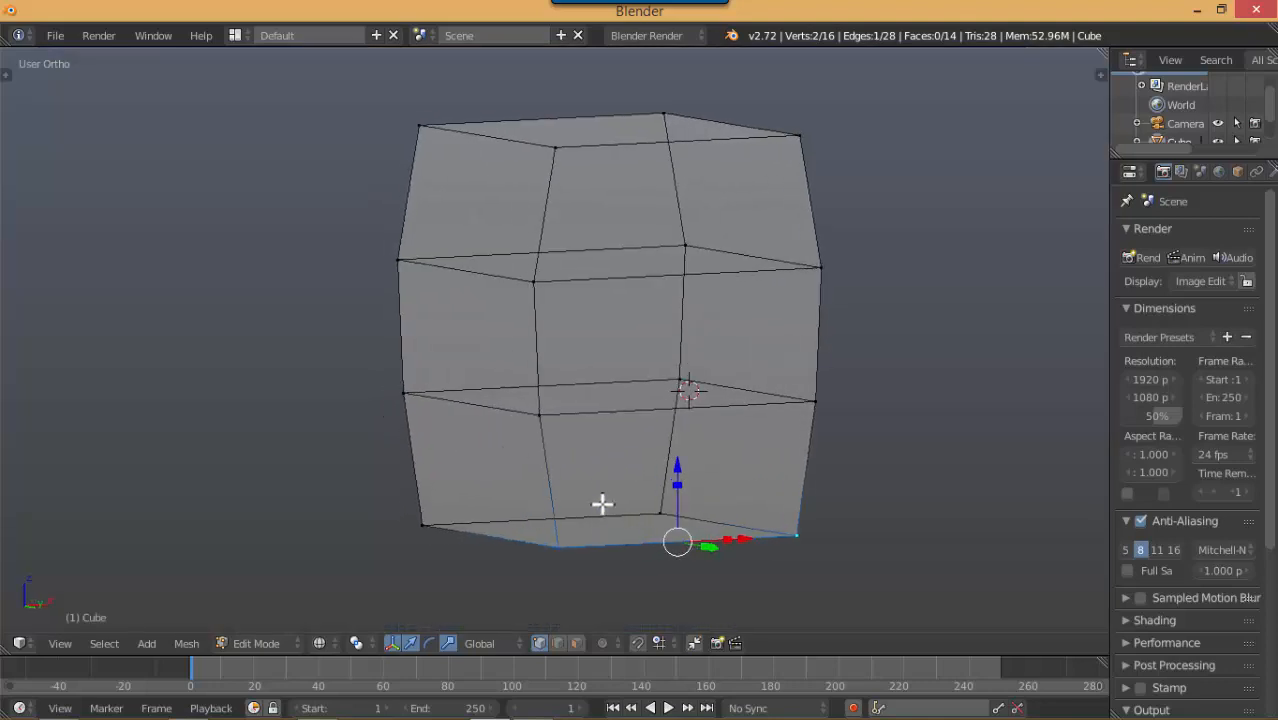
{"action": "right_click", "coordinate": [609, 517], "text": "alt+shift"}
{"action": "key", "text": "KP_1"}
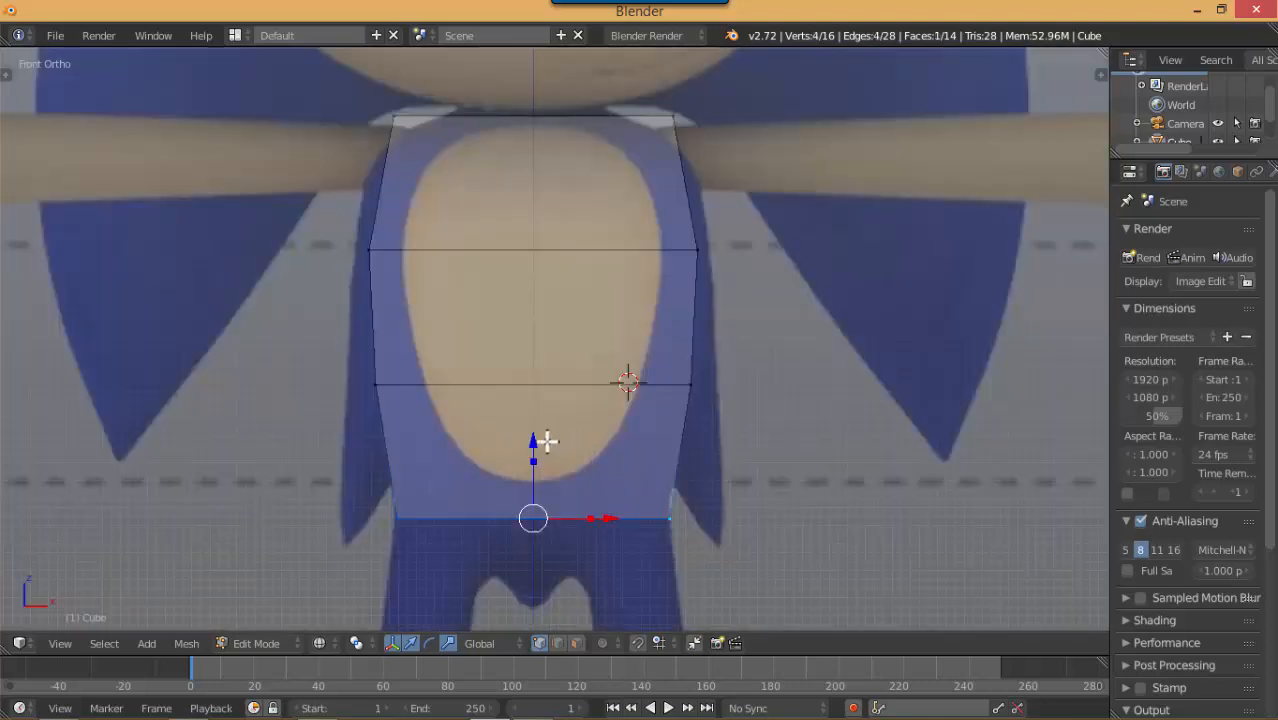
{"action": "left_click_drag", "start_coordinate": [534, 442], "coordinate": [533, 427]}
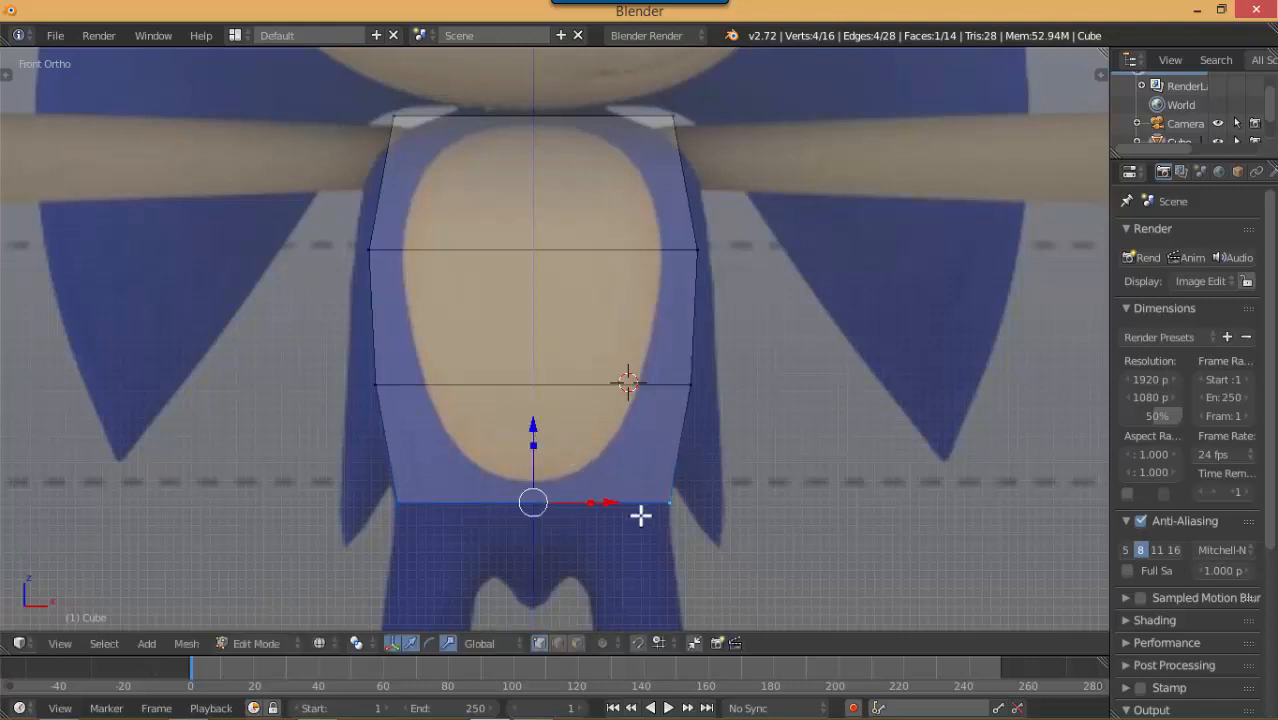
Compare the torso mesh outline with the front reference image at different zoom levels
{"action": "middle_click_drag", "start_coordinate": [641, 516], "coordinate": [646, 482], "text": "shift"}
{"action": "middle_click_drag", "start_coordinate": [622, 382], "coordinate": [633, 443], "text": "shift"}
{"action": "scroll", "coordinate": [653, 348], "scroll_direction": "down", "scroll_amount": 3}
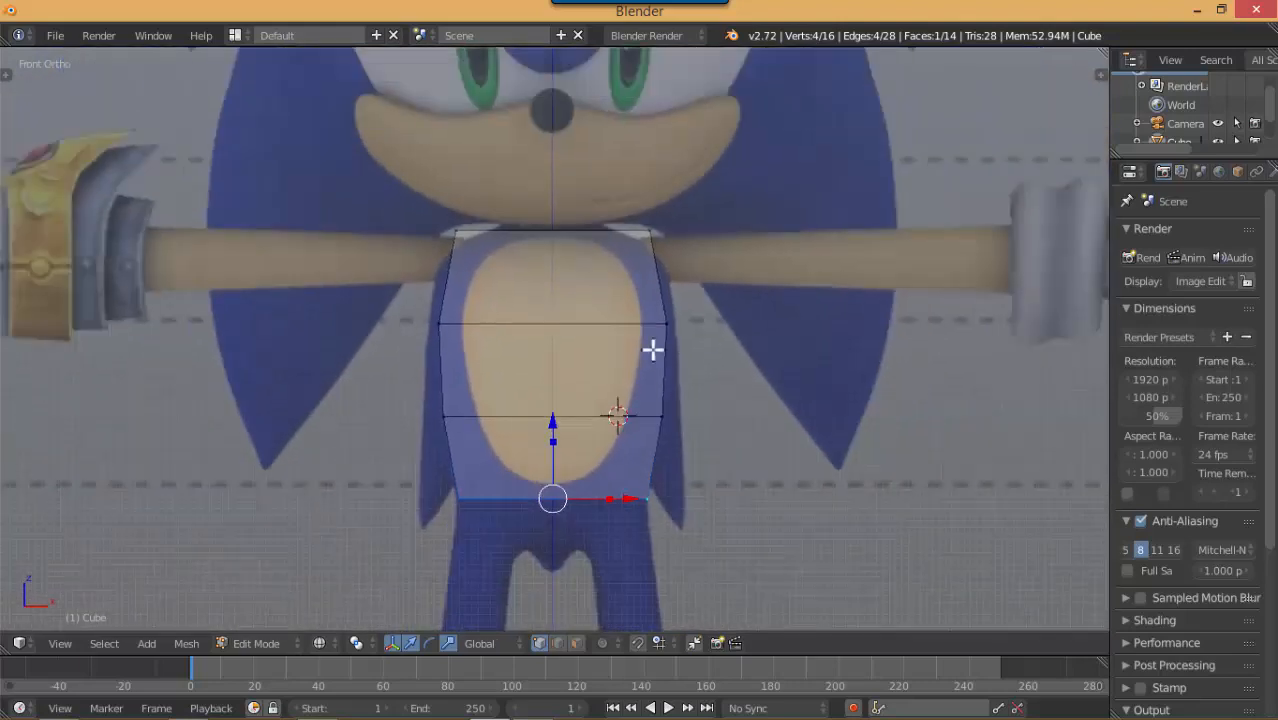
{"action": "middle_click_drag", "start_coordinate": [659, 320], "coordinate": [620, 353]}
{"action": "key", "text": "KP_1"}
{"action": "scroll", "coordinate": [620, 353], "scroll_direction": "up", "scroll_amount": 5}
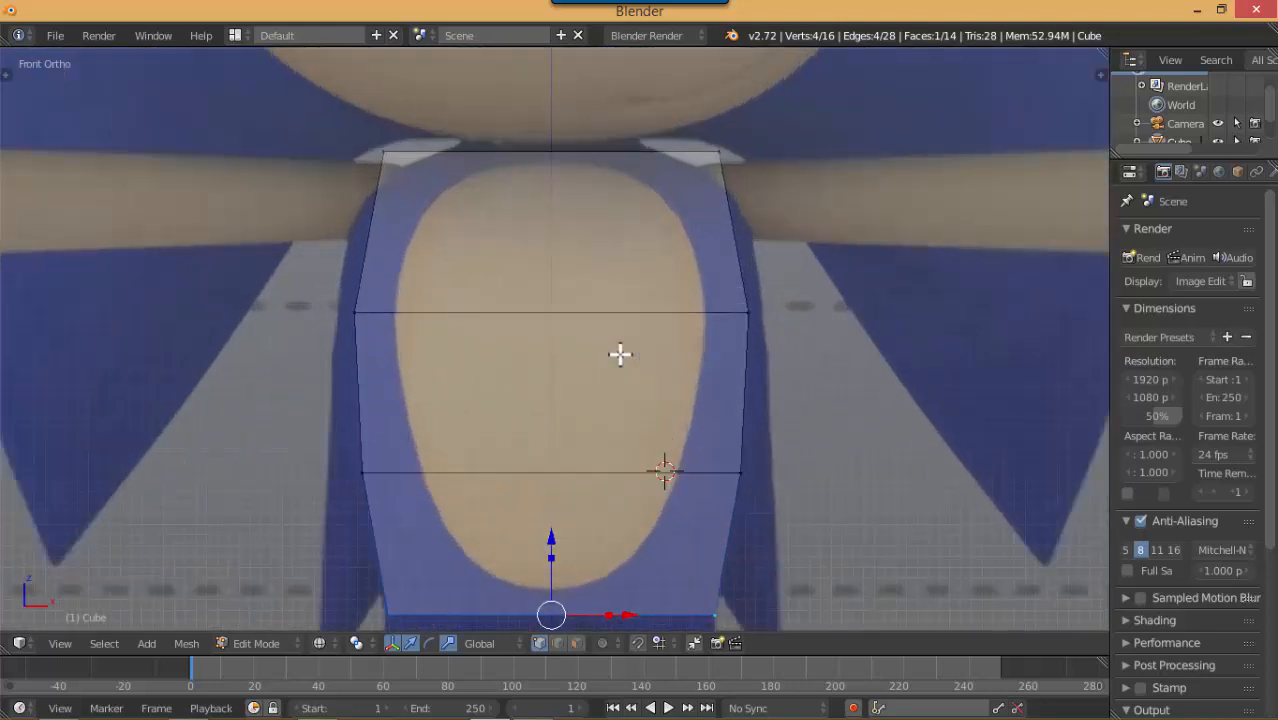
{"action": "scroll", "coordinate": [620, 353], "scroll_direction": "down", "scroll_amount": 3}
{"action": "middle_click_drag", "start_coordinate": [615, 357], "coordinate": [600, 318], "text": "shift"}
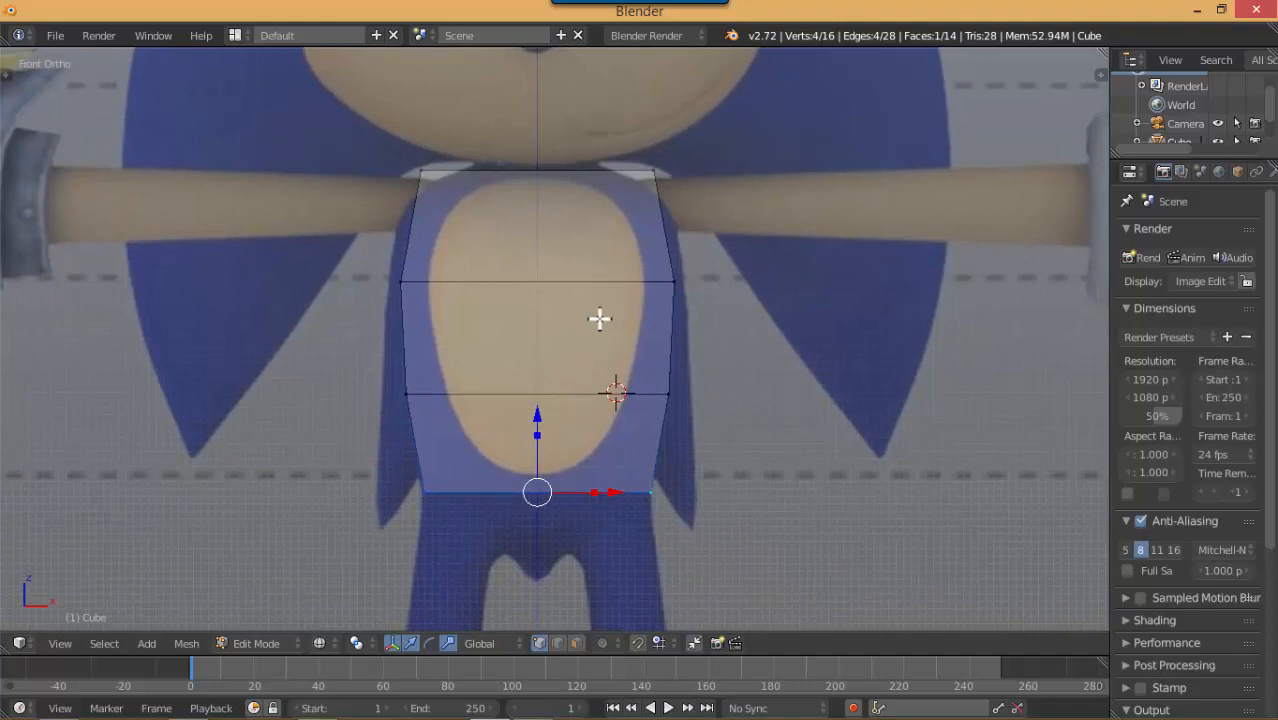
Add one vertical loop cut down the exact centre of the torso without sliding it
{"action": "key", "text": "ctrl+r"}
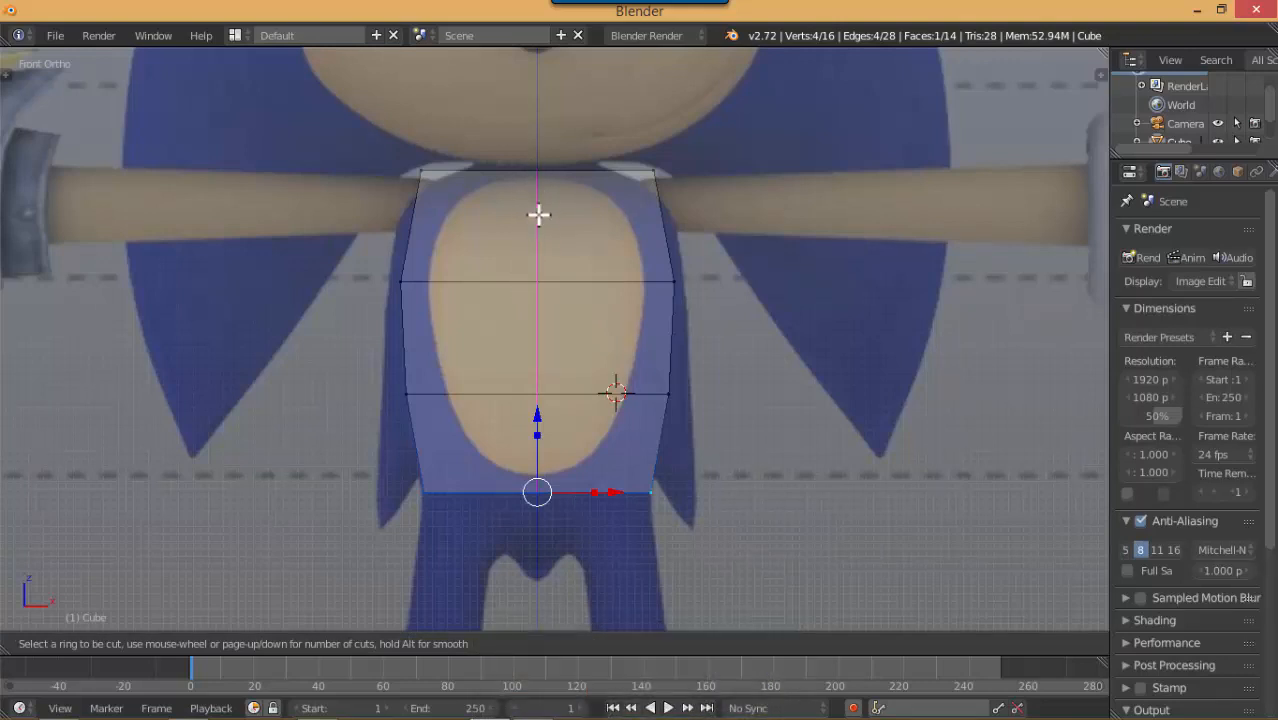
{"action": "left_click", "coordinate": [538, 177]}
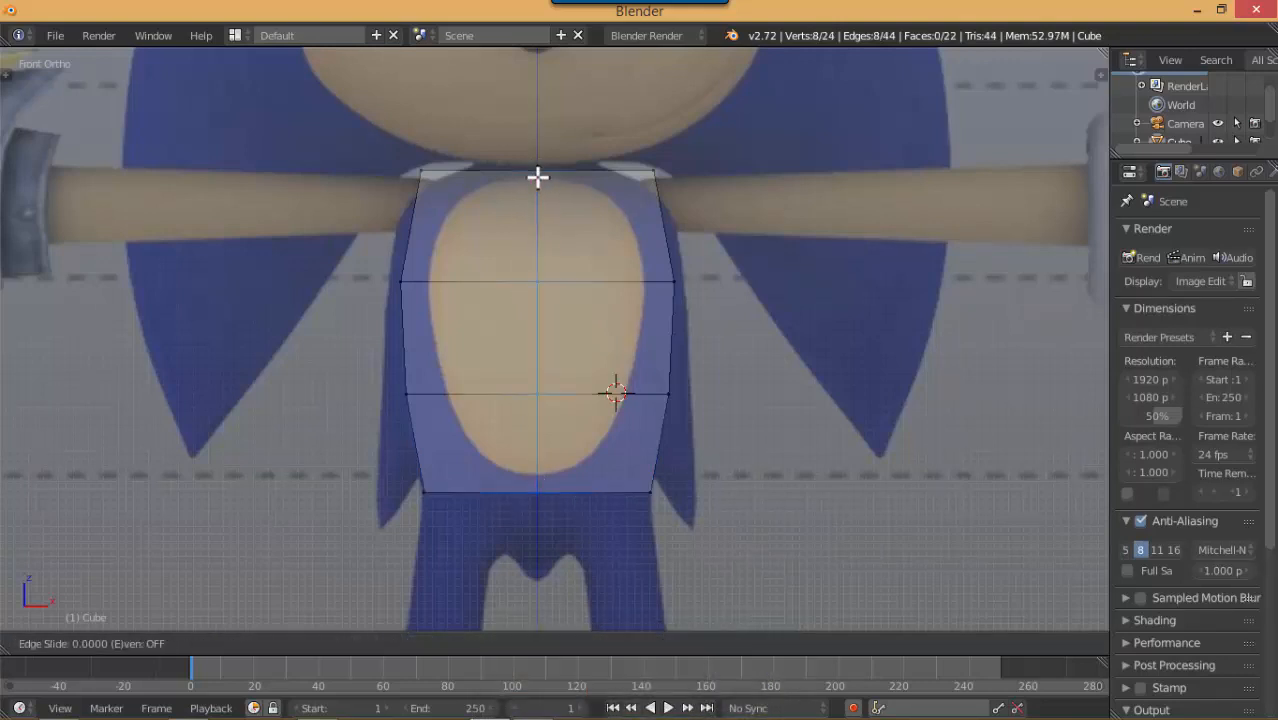
{"action": "right_click", "coordinate": [538, 177]}
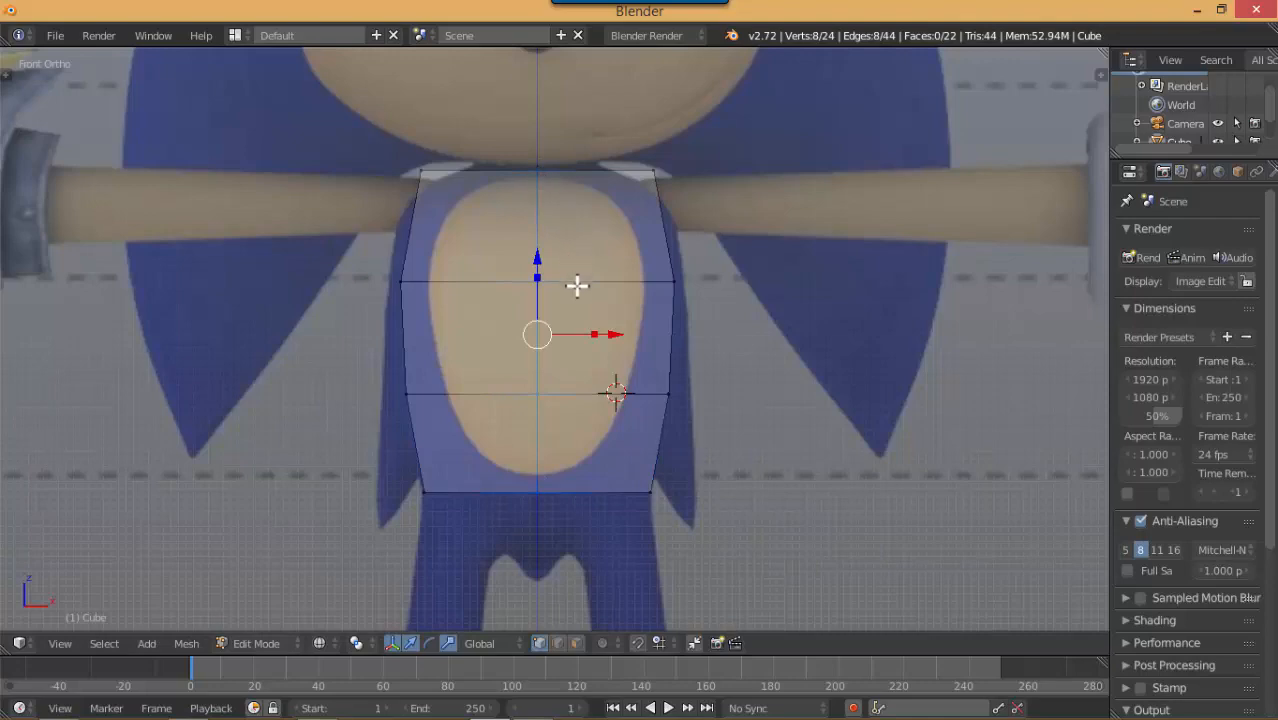
Deselect everything, box-select the torso's outer vertices on the negative X side in the front view, and delete those vertices
{"action": "key", "text": "a"}
{"action": "middle_click_drag", "start_coordinate": [590, 305], "coordinate": [621, 354]}
{"action": "key", "text": "KP_1"}
{"action": "scroll", "coordinate": [563, 361], "scroll_direction": "up", "scroll_amount": 1}
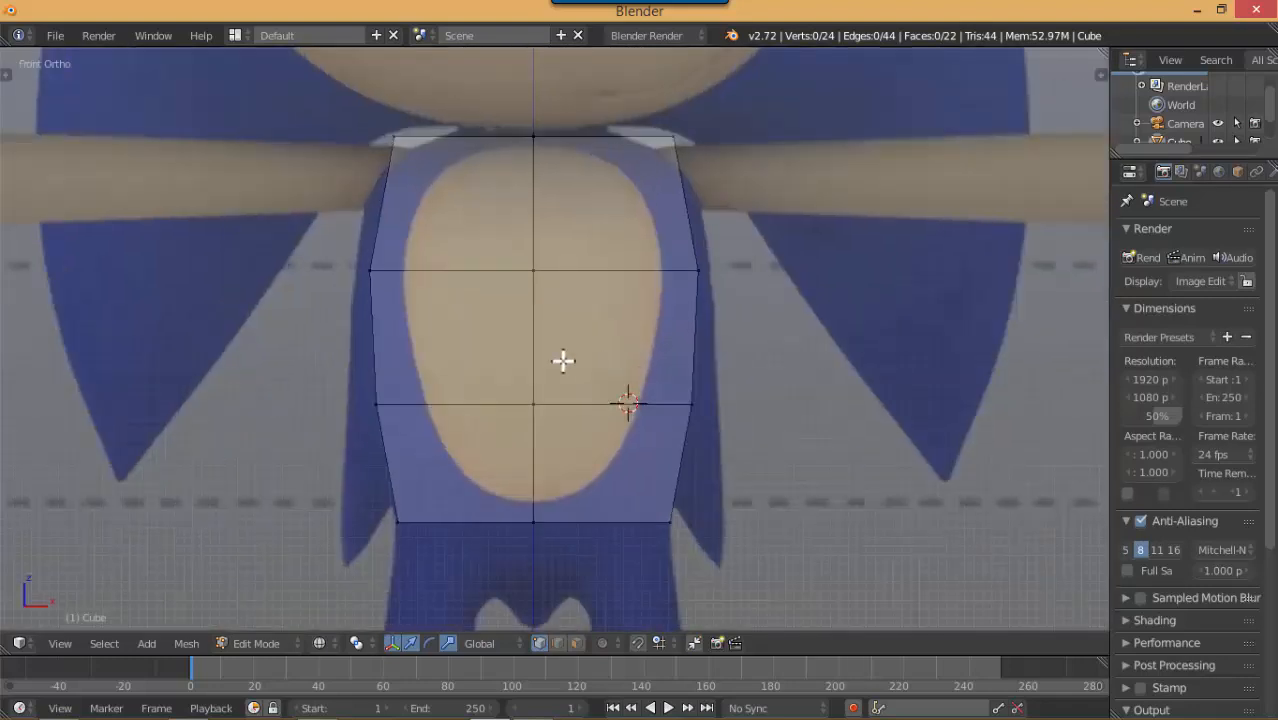
{"action": "middle_click_drag", "start_coordinate": [528, 349], "coordinate": [556, 363], "text": "shift"}
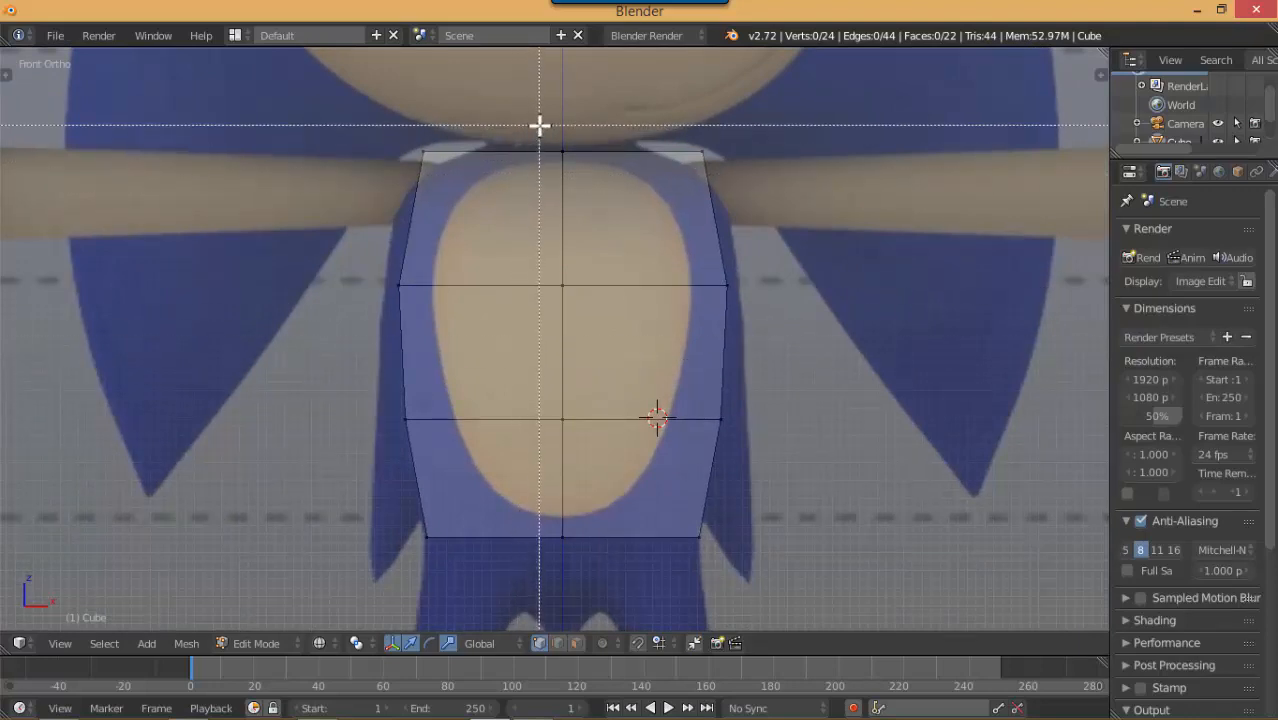
{"action": "left_click_drag", "start_coordinate": [539, 125], "coordinate": [341, 580]}
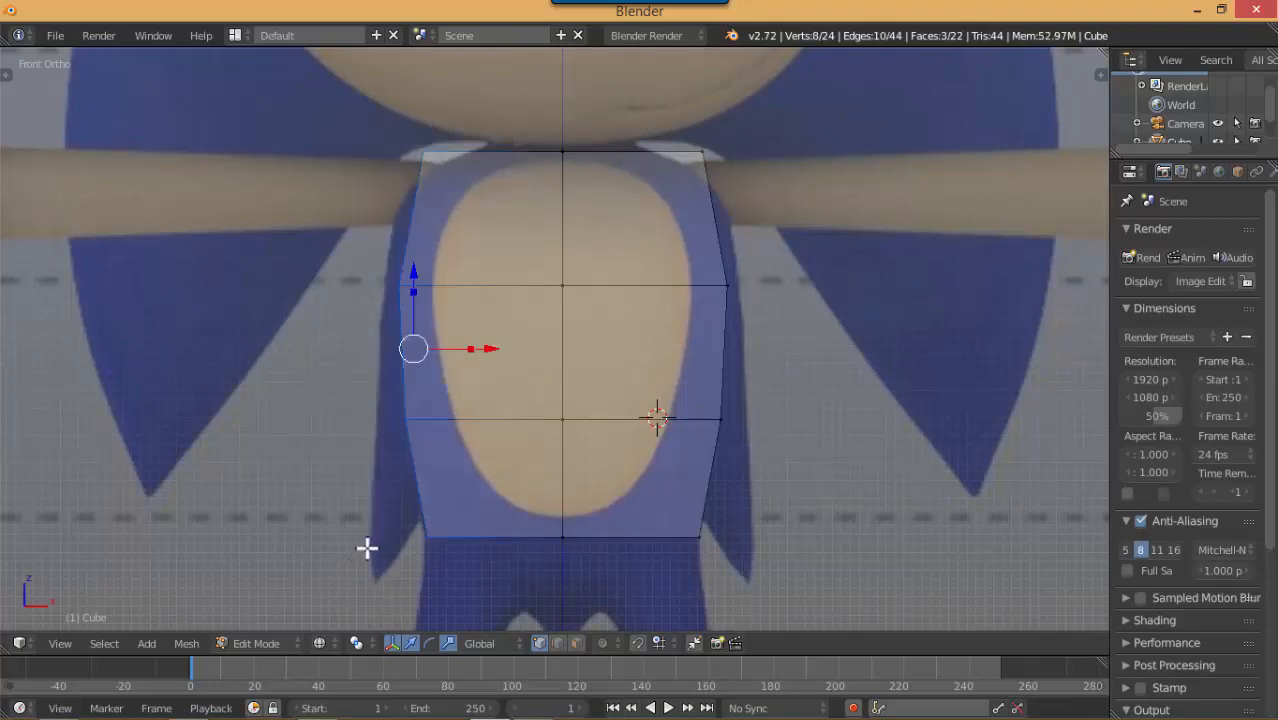
{"action": "key", "text": "x"}
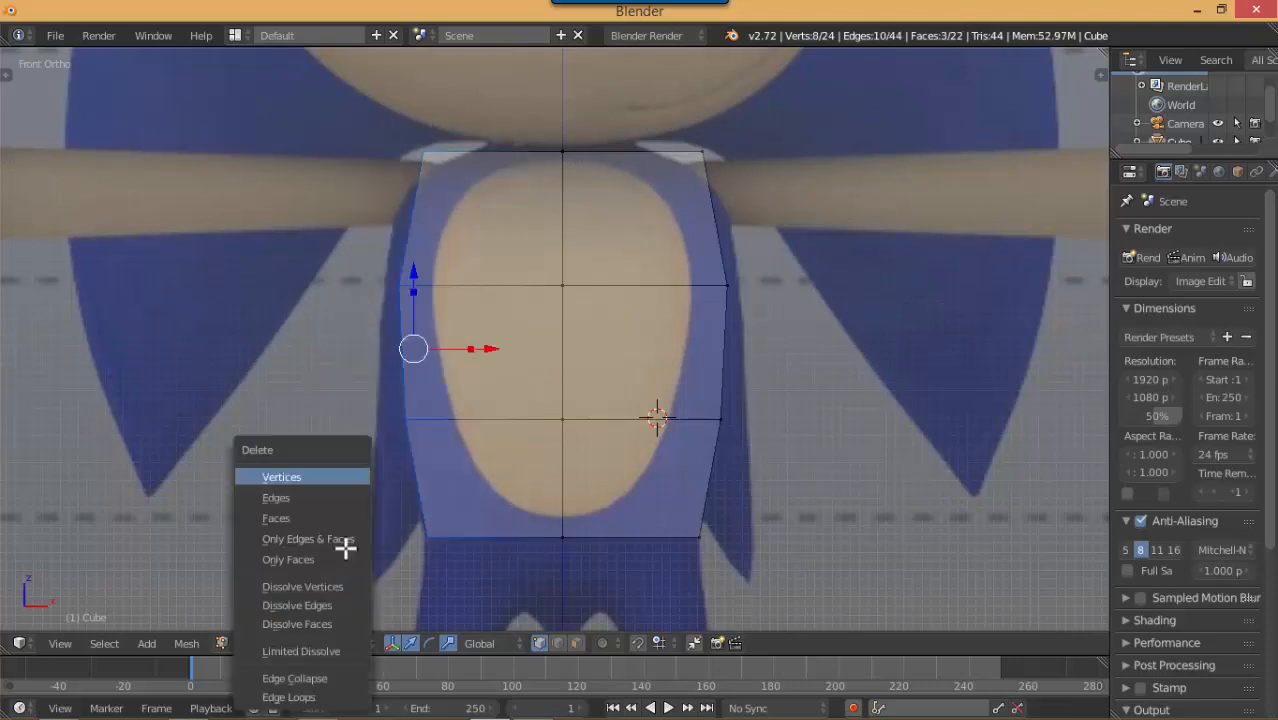
{"action": "left_click", "coordinate": [282, 478]}
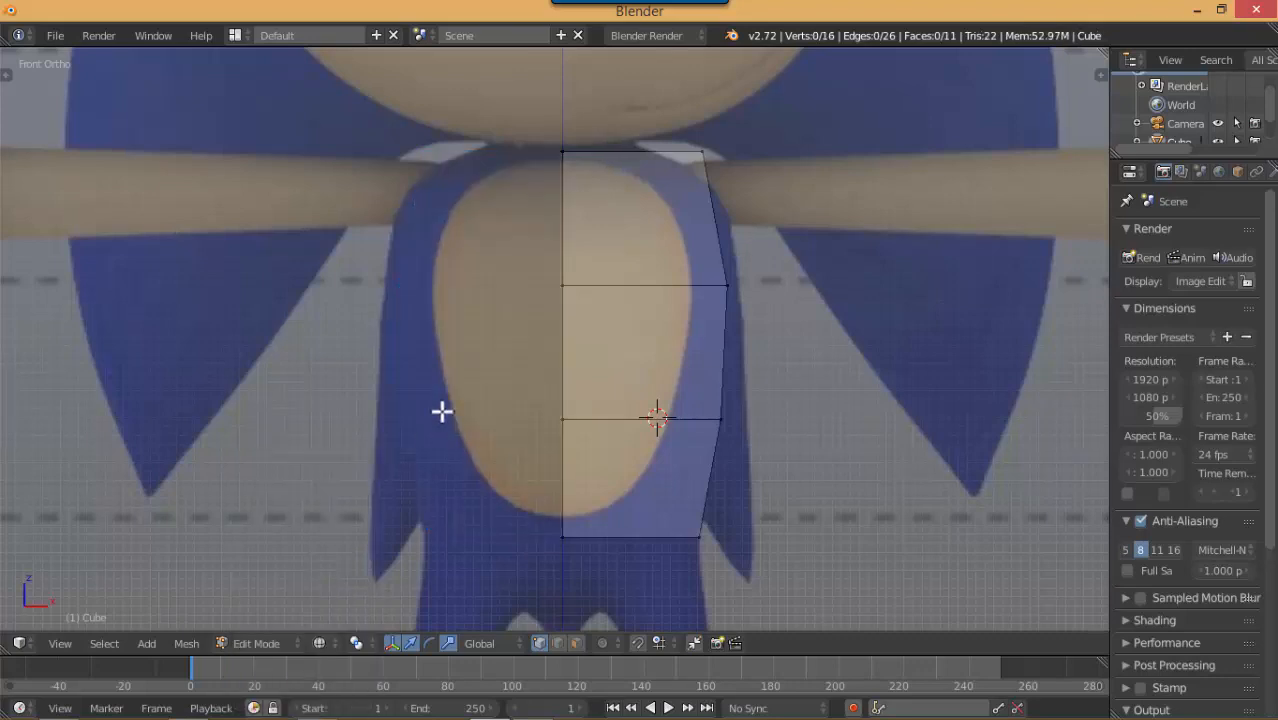
Switch to solid shading and add a Mirror modifier to the remaining half of the torso
{"action": "mouse_move", "coordinate": [442, 413]}
{"action": "middle_mouse_down"}
{"action": "mouse_move", "coordinate": [524, 408]}
{"action": "mouse_move", "coordinate": [524, 393]}
{"action": "mouse_move", "coordinate": [484, 391]}
{"action": "mouse_move", "coordinate": [493, 366]}
{"action": "mouse_move", "coordinate": [477, 384]}
{"action": "middle_mouse_up"}
{"action": "key", "text": "z"}
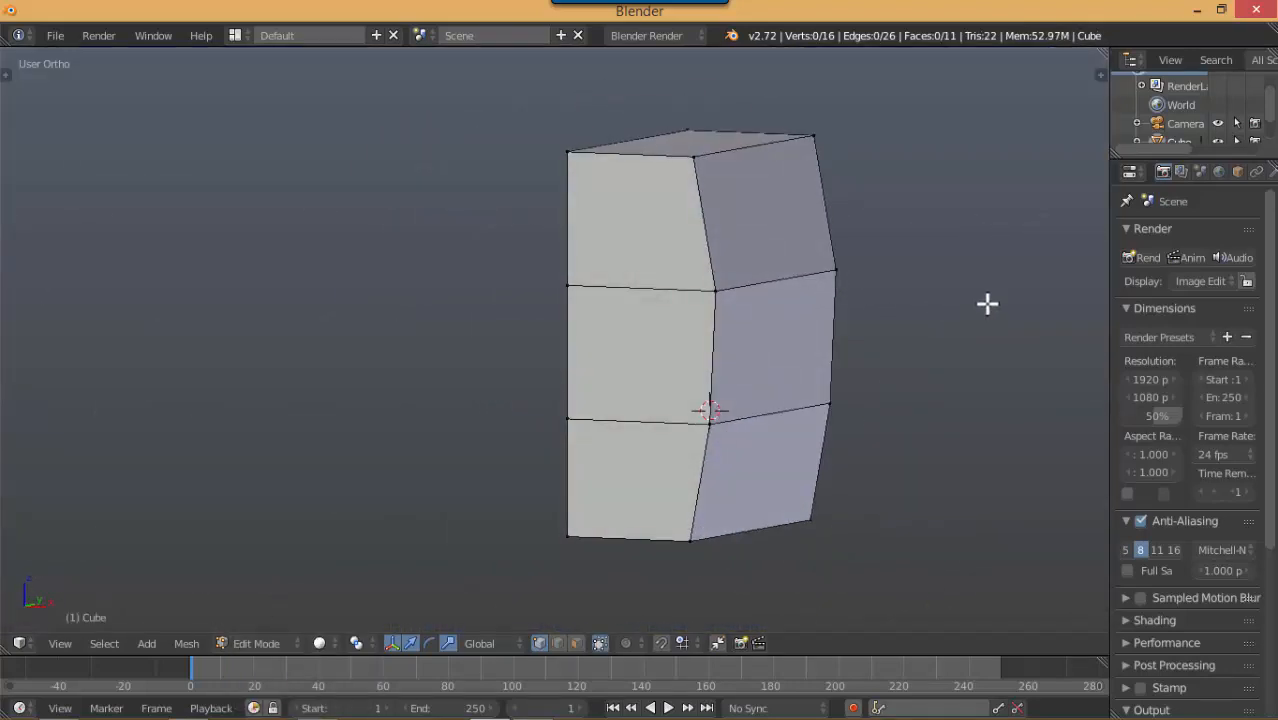
{"action": "scroll", "coordinate": [1184, 169], "scroll_direction": "down", "scroll_amount": 2}
{"action": "left_click", "coordinate": [1220, 170]}
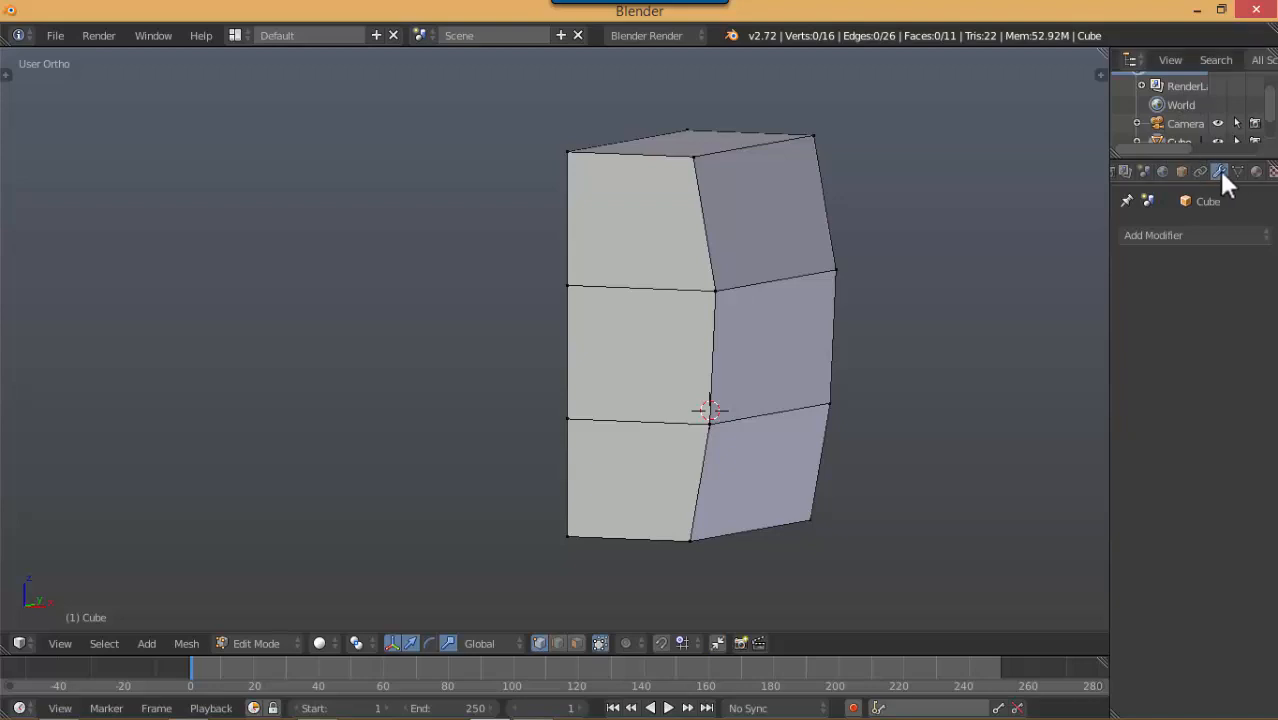
{"action": "left_click", "coordinate": [1185, 238]}
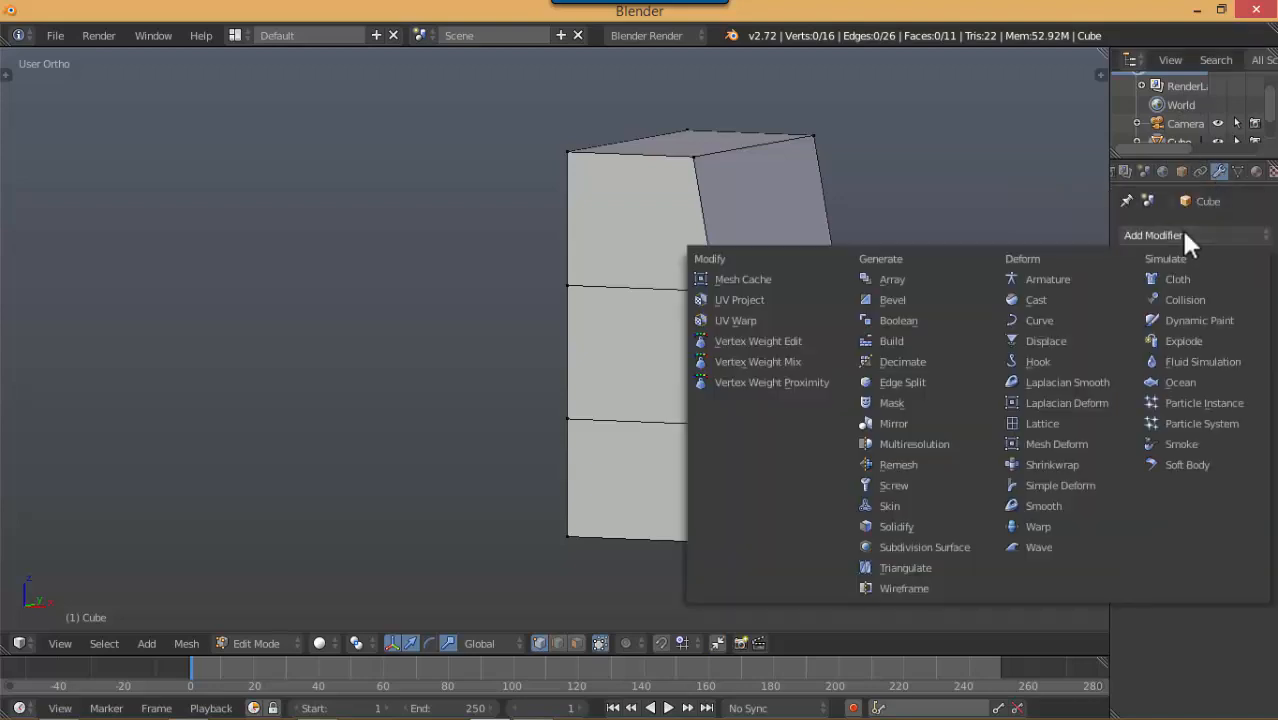
{"action": "left_click", "coordinate": [946, 420]}
{"action": "middle_click_drag", "start_coordinate": [983, 334], "coordinate": [864, 315]}
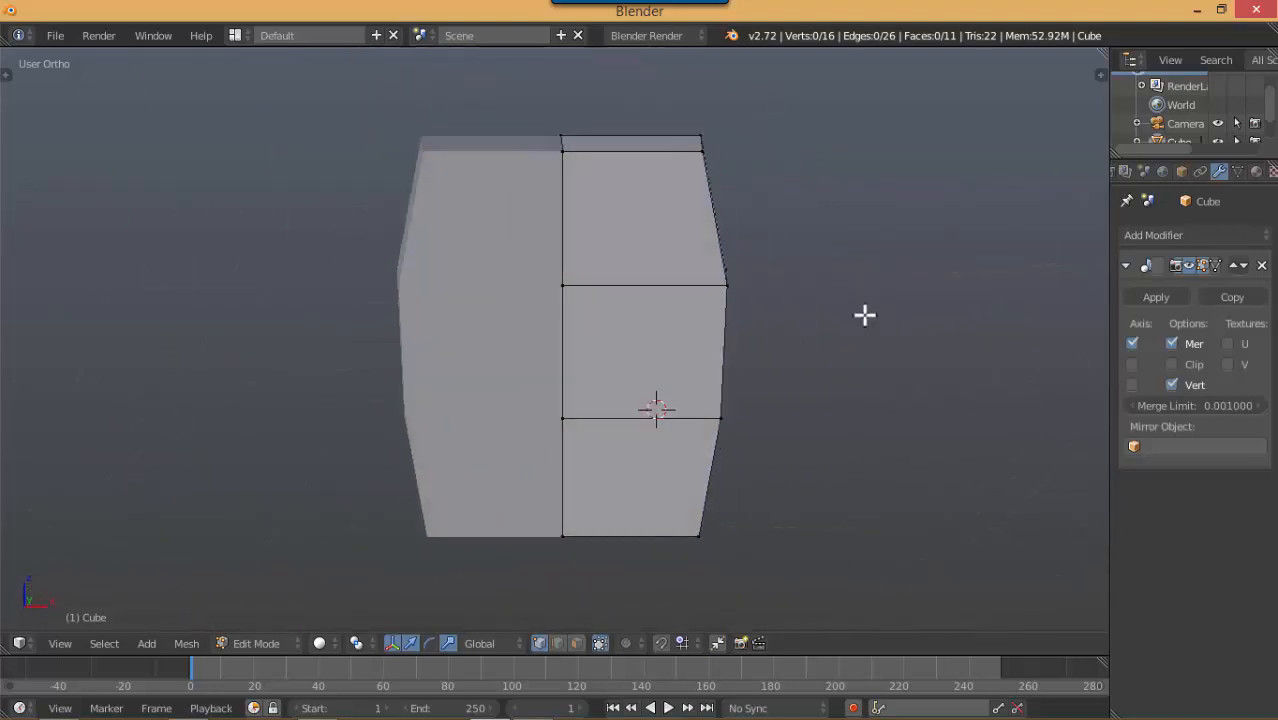
Check the mirrored torso in Object Mode, return to Edit Mode, and enable clipping on the Mirror modifier
{"action": "key", "text": "Tab"}
{"action": "middle_click_drag", "start_coordinate": [658, 292], "coordinate": [988, 294]}
{"action": "key", "text": "Tab"}
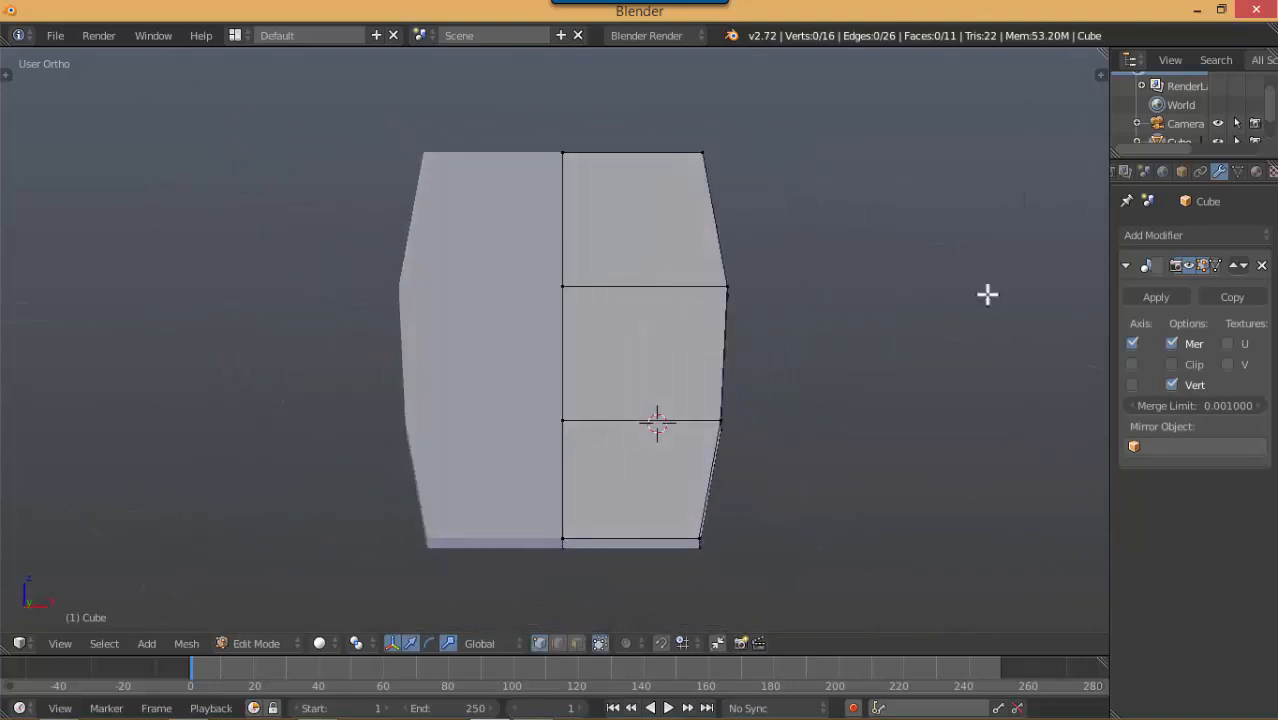
{"action": "left_click", "coordinate": [1172, 364]}
{"action": "left_click", "coordinate": [1172, 384]}
{"action": "middle_click_drag", "start_coordinate": [733, 342], "coordinate": [659, 322]}
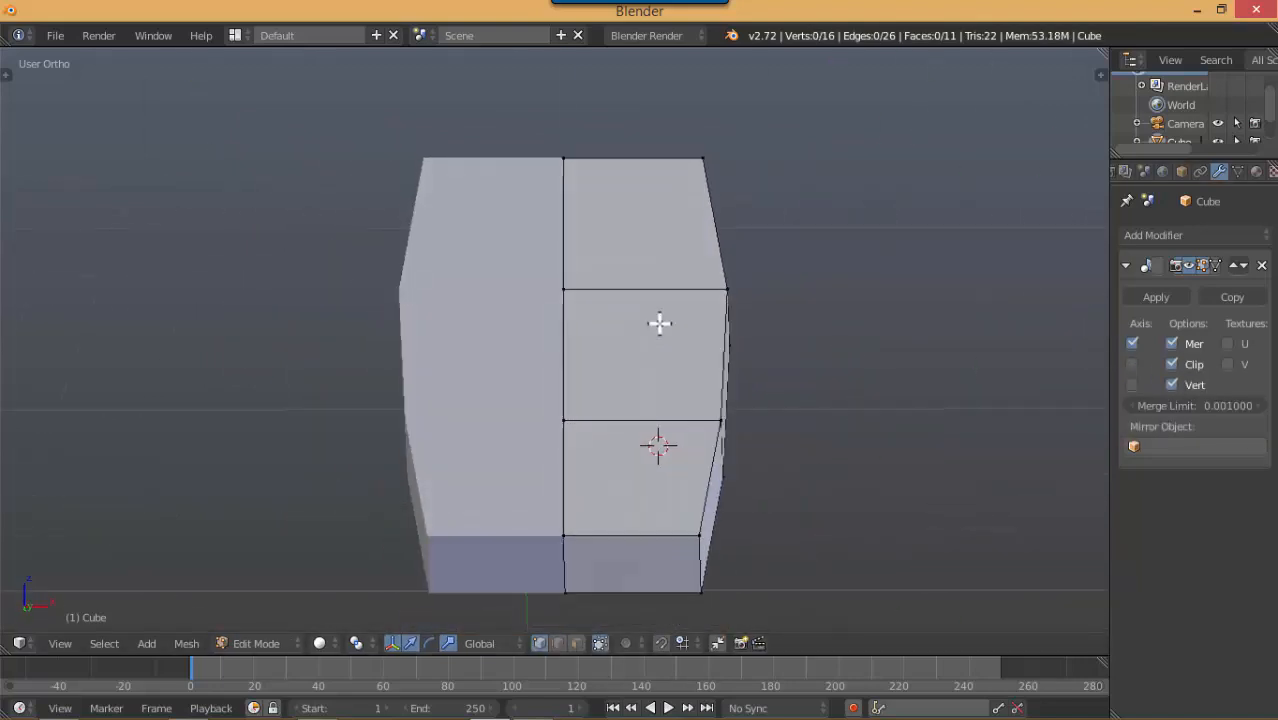
Try moving the upper centre-seam vertex sideways to test the Mirror modifier's clipping
{"action": "right_click", "coordinate": [580, 290]}
{"action": "key", "text": "g"}
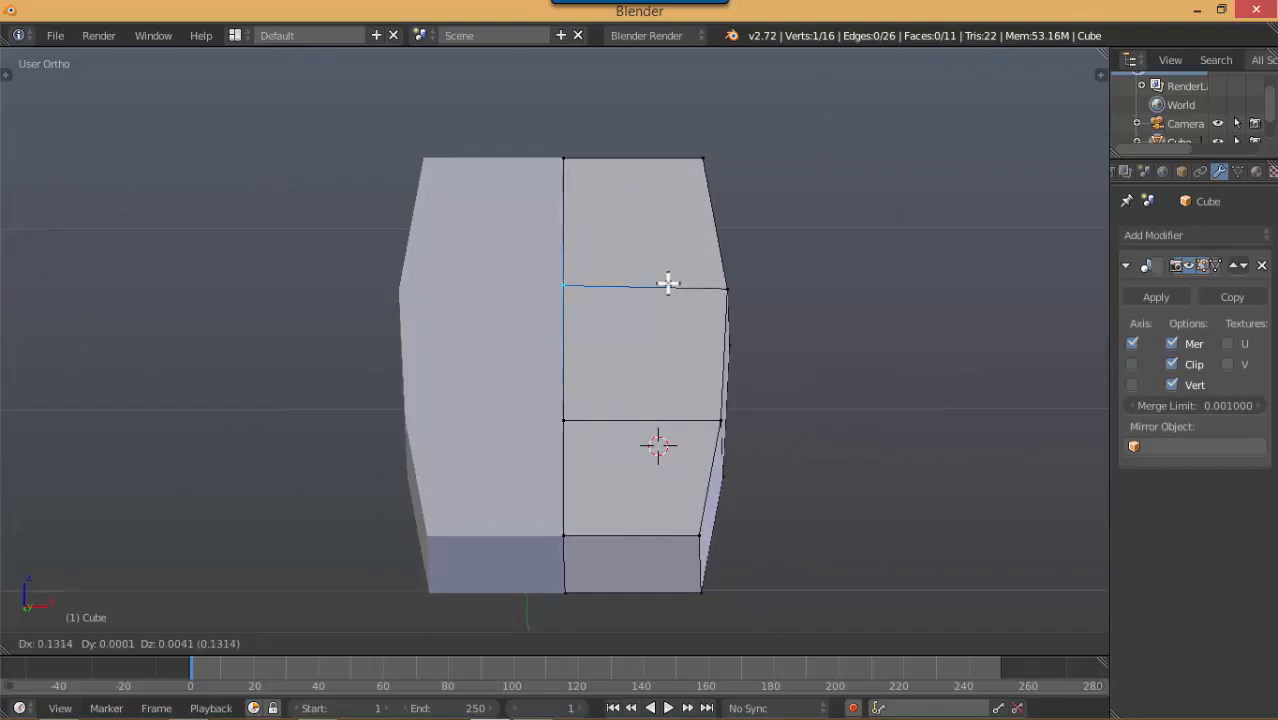
{"action": "left_click", "coordinate": [713, 297]}
In the right view, select the two bottom front vertices of the torso and move them backward along Y onto the reference outline
{"action": "key", "text": "KP_1"}
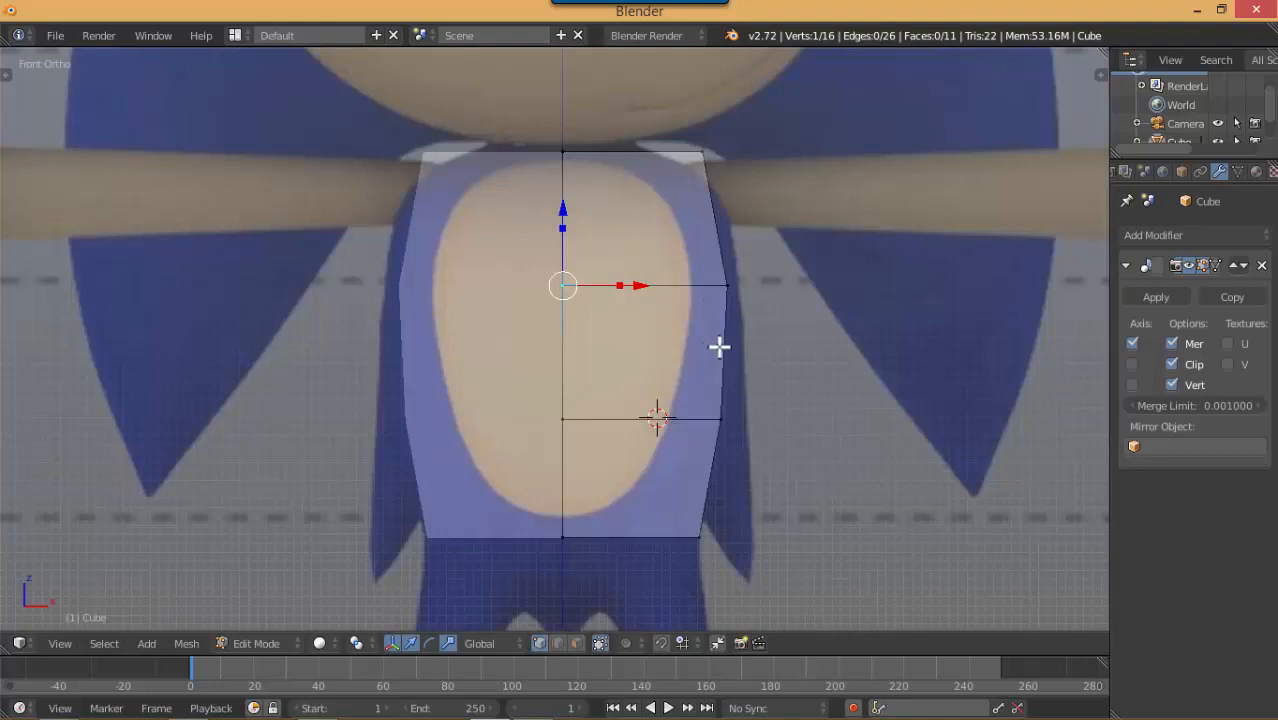
{"action": "middle_click_drag", "start_coordinate": [757, 335], "coordinate": [663, 330]}
{"action": "key", "text": "KP_3"}
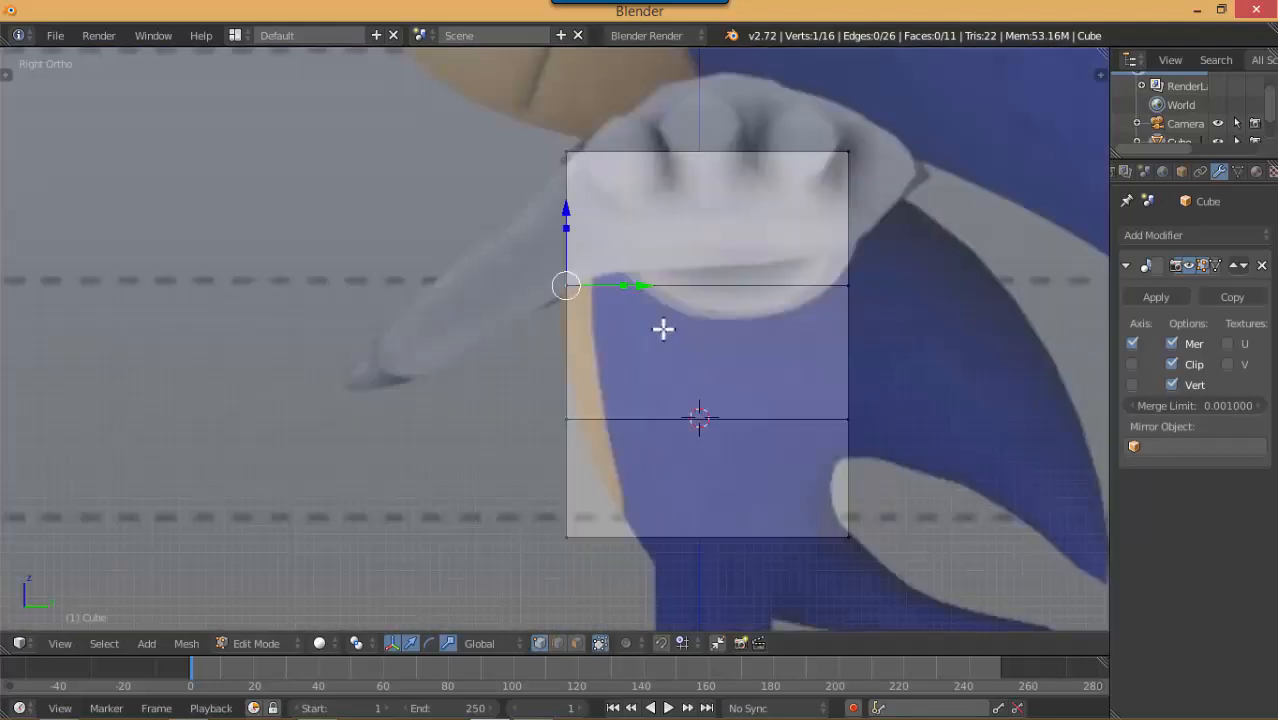
{"action": "middle_click_drag", "start_coordinate": [754, 414], "coordinate": [657, 375], "text": "shift"}
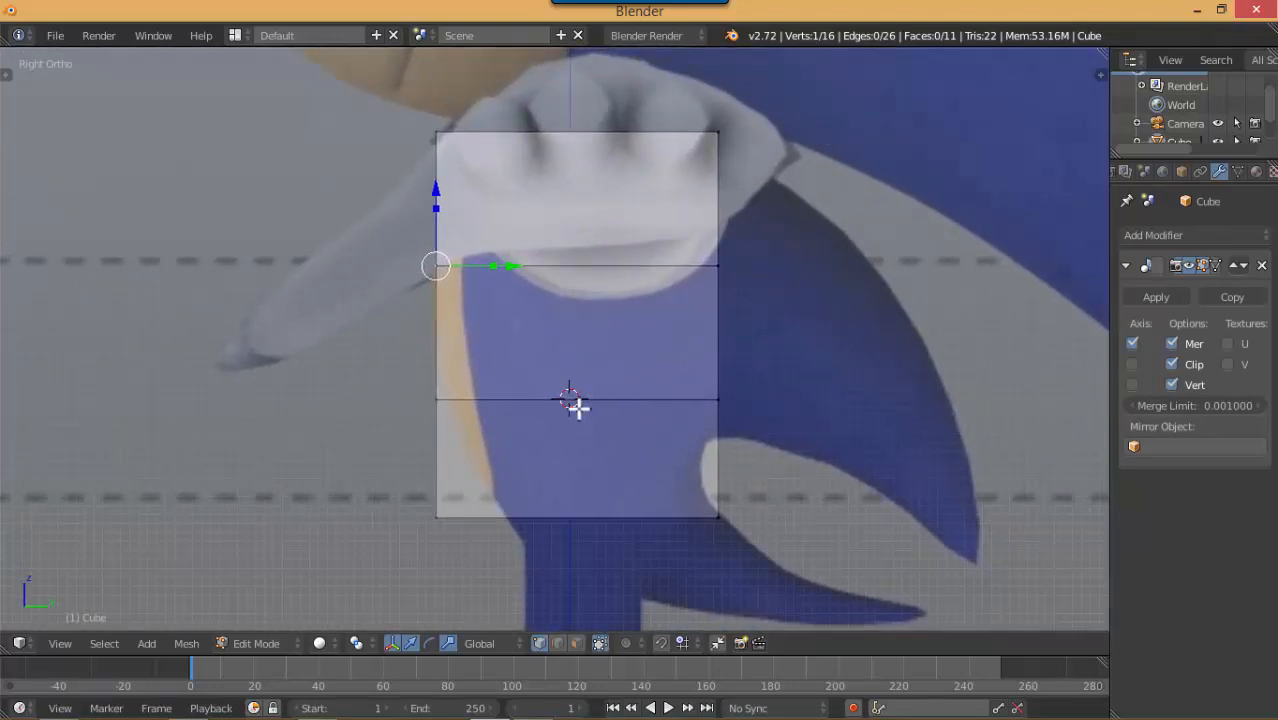
{"action": "key", "text": "Tab"}
{"action": "key", "text": "Tab"}
{"action": "right_click", "coordinate": [456, 517]}
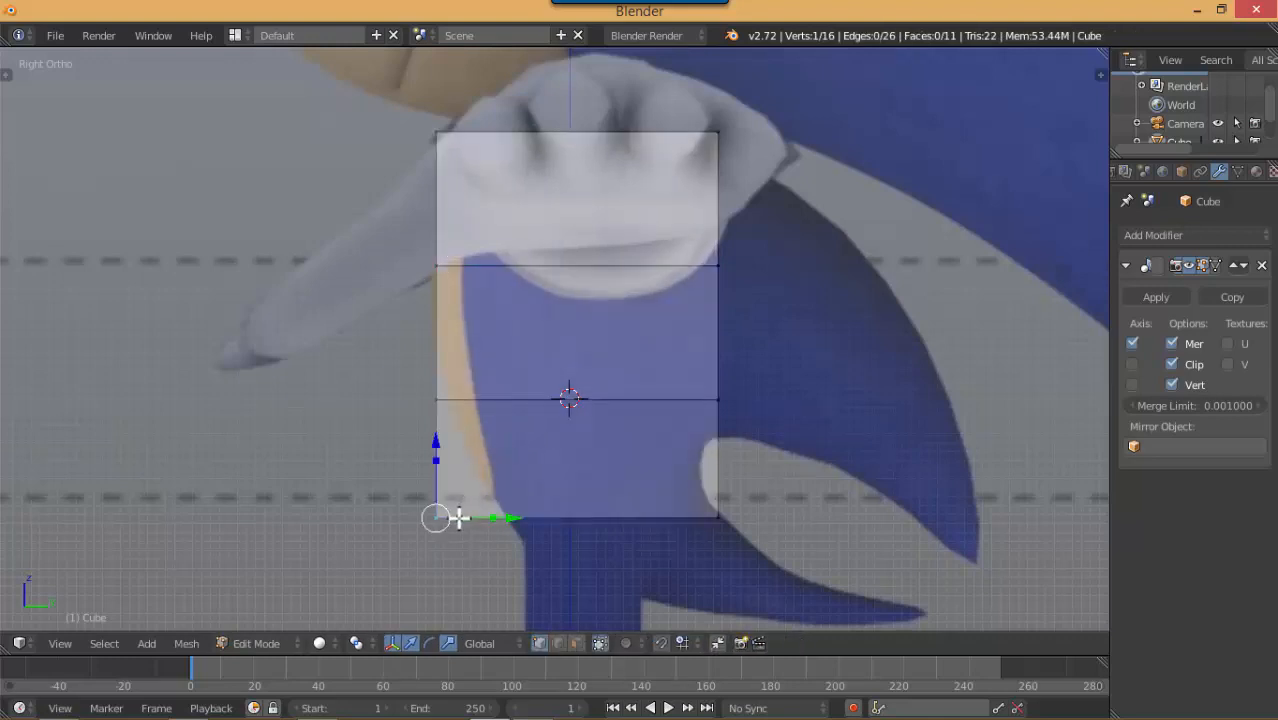
{"action": "middle_click_drag", "start_coordinate": [428, 516], "coordinate": [495, 532]}
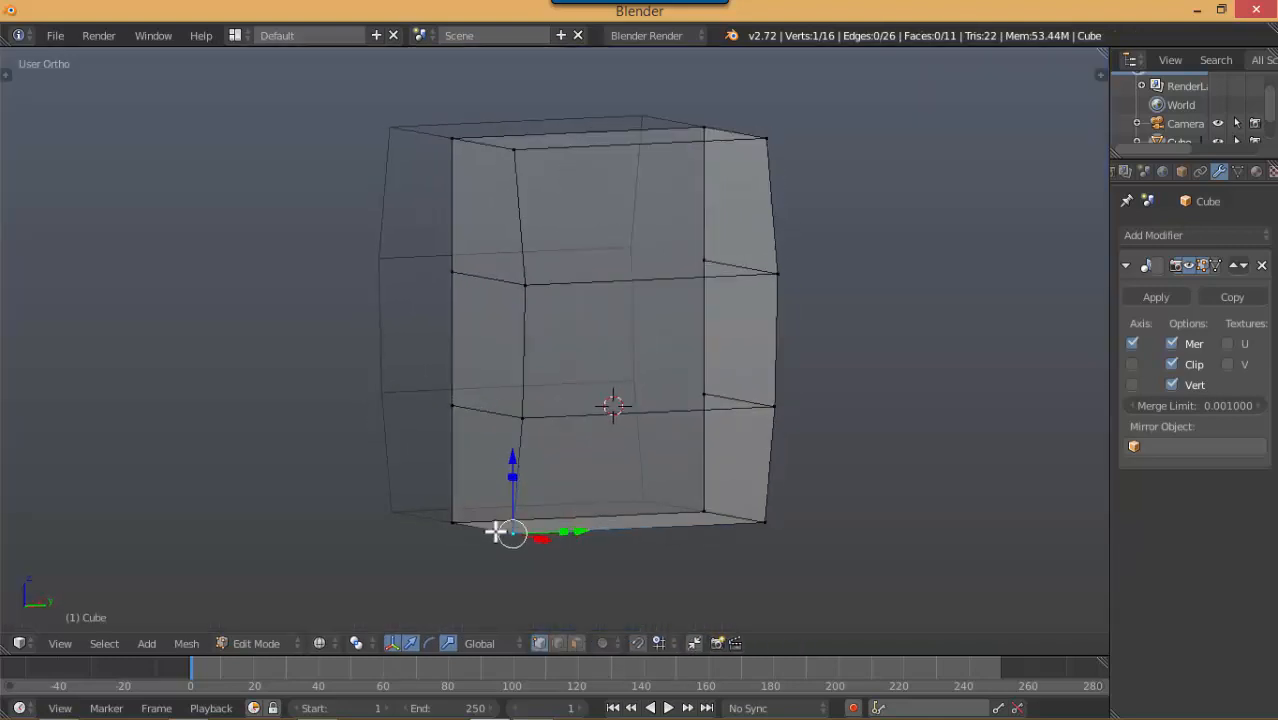
{"action": "key", "text": "b"}
{"action": "left_click_drag", "start_coordinate": [543, 494], "coordinate": [397, 568]}
{"action": "key", "text": "KP_3"}
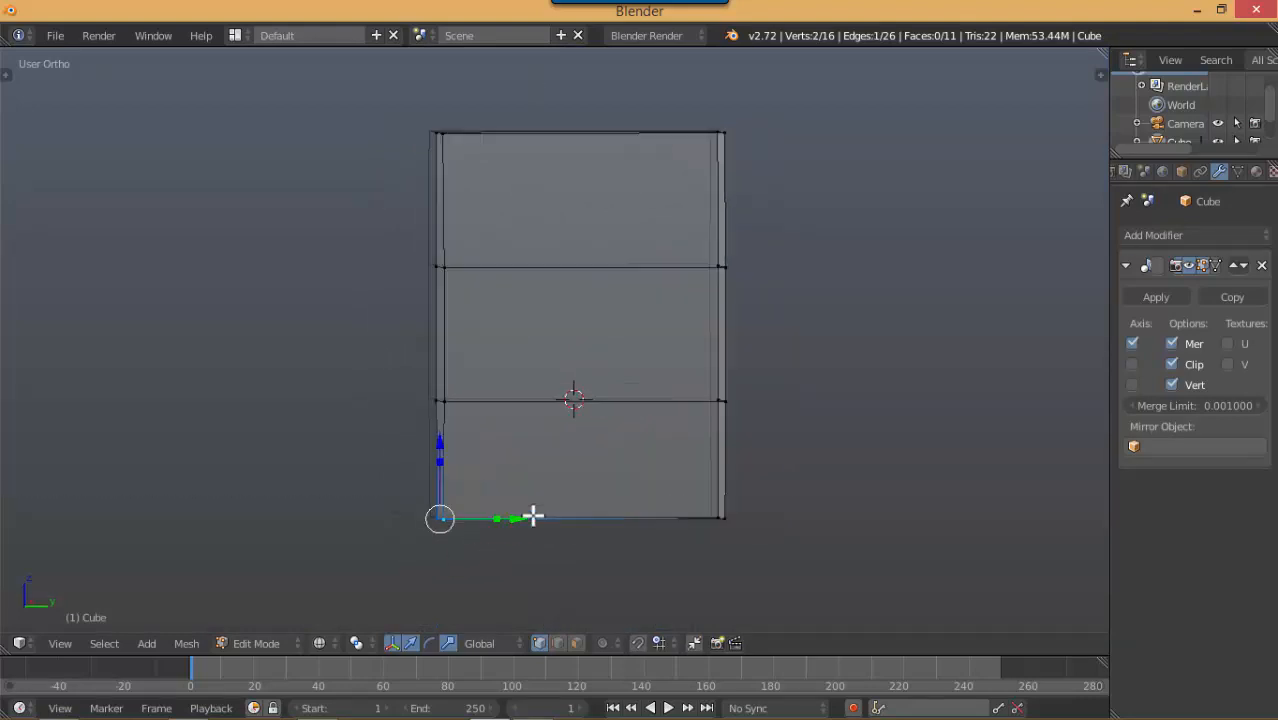
{"action": "left_click_drag", "start_coordinate": [516, 517], "coordinate": [586, 512]}
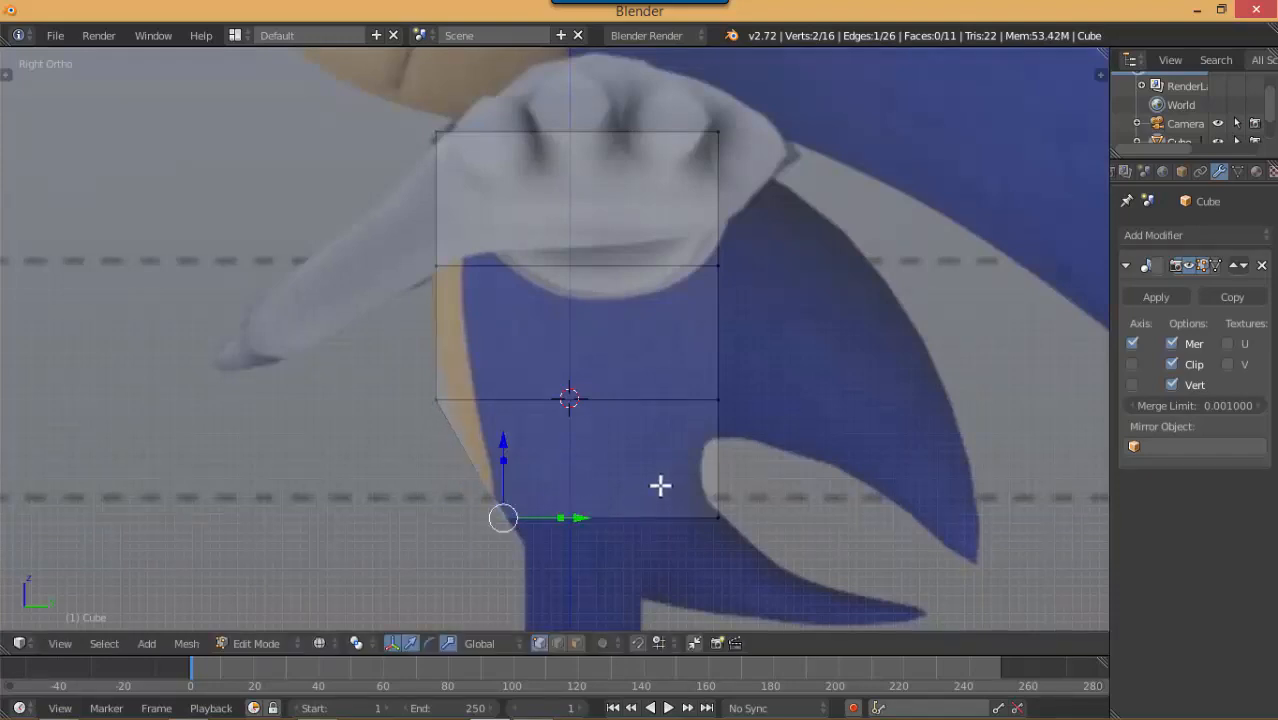
Box-select the torso's two bottom rear vertices and move them up and inward to where the tail meets the body in the reference
{"action": "key", "text": "a"}
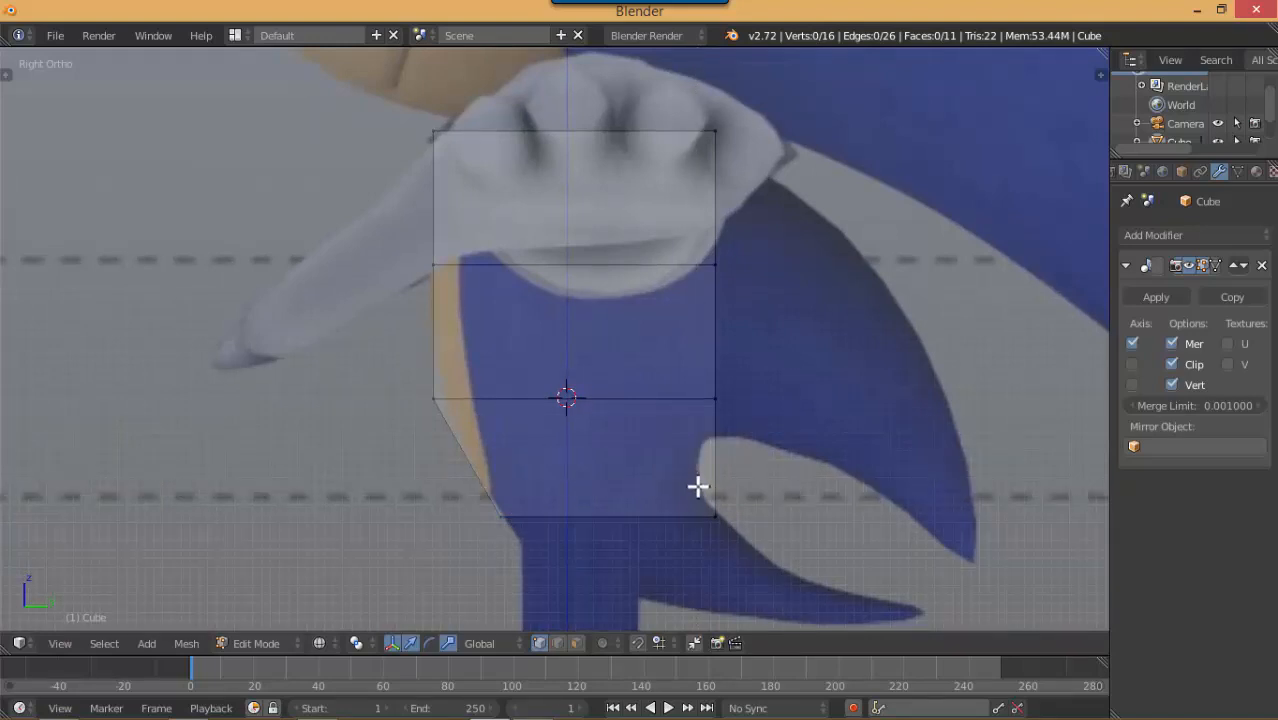
{"action": "key", "text": "b"}
{"action": "left_click_drag", "start_coordinate": [691, 485], "coordinate": [754, 543]}
{"action": "key", "text": "g"}
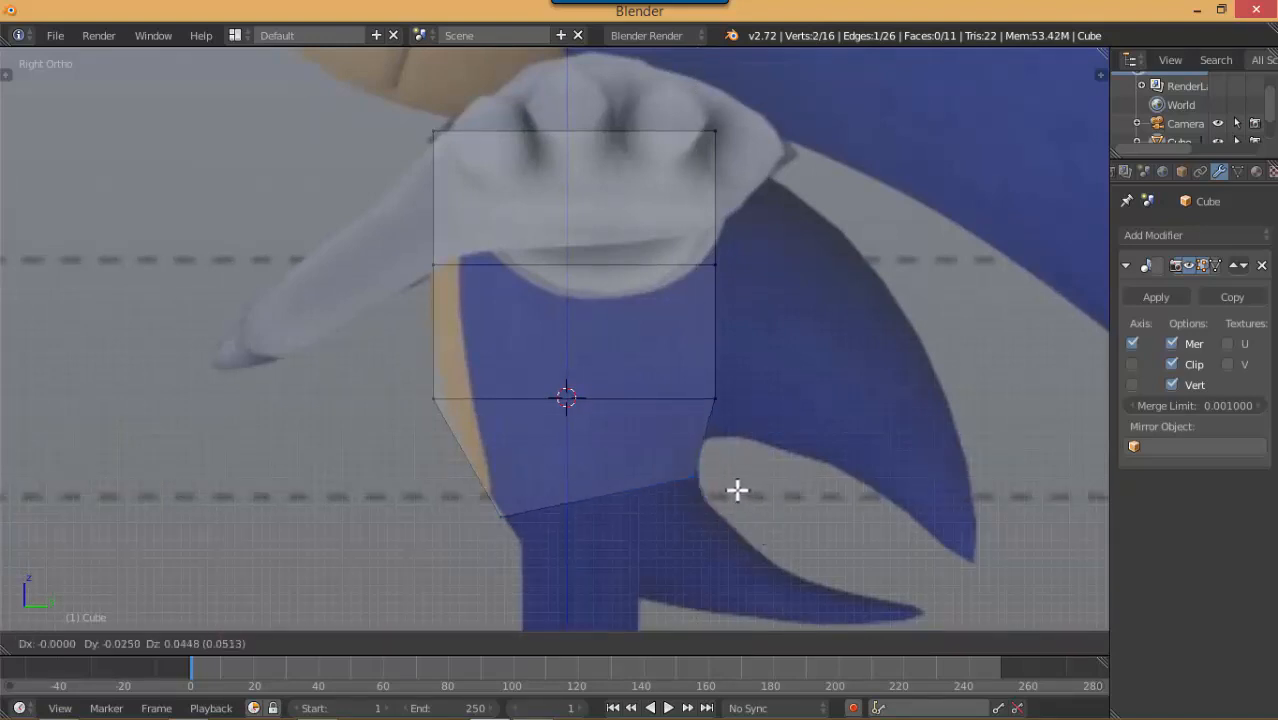
{"action": "left_click", "coordinate": [740, 490]}
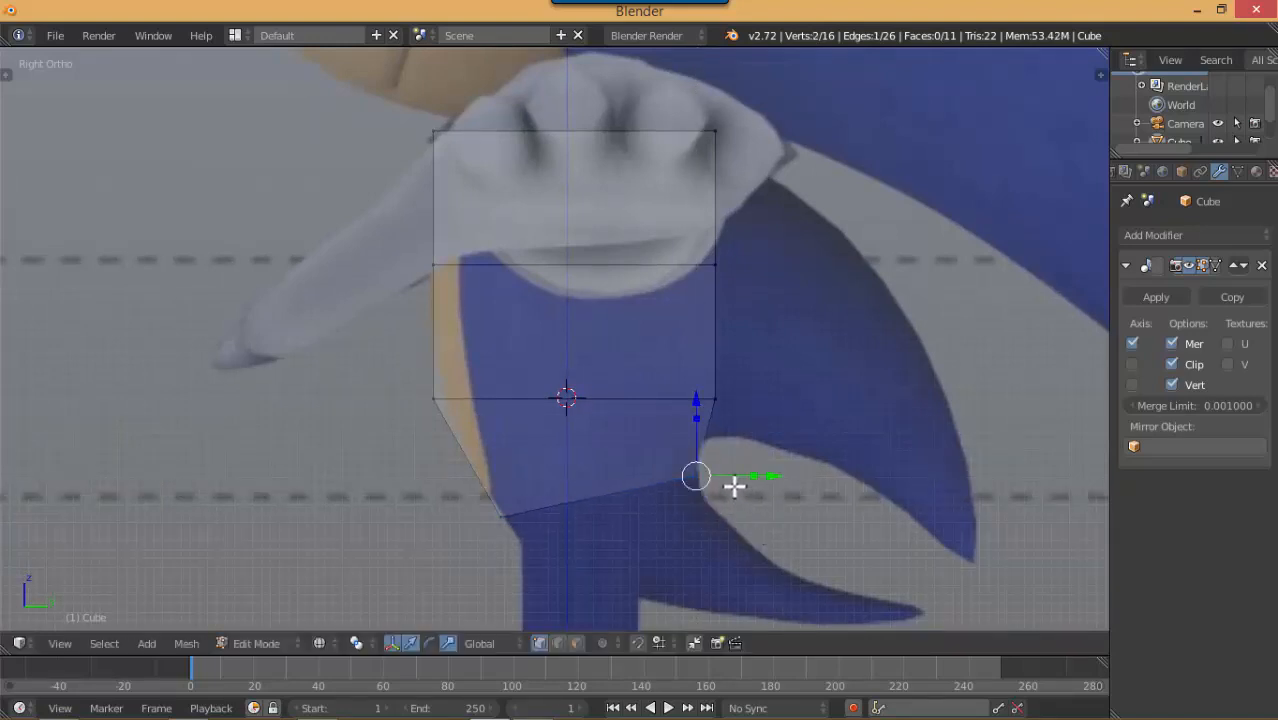
Move the front vertices of the torso's lower middle row slightly backward along Y to follow the belly outline
{"action": "key", "text": "a"}
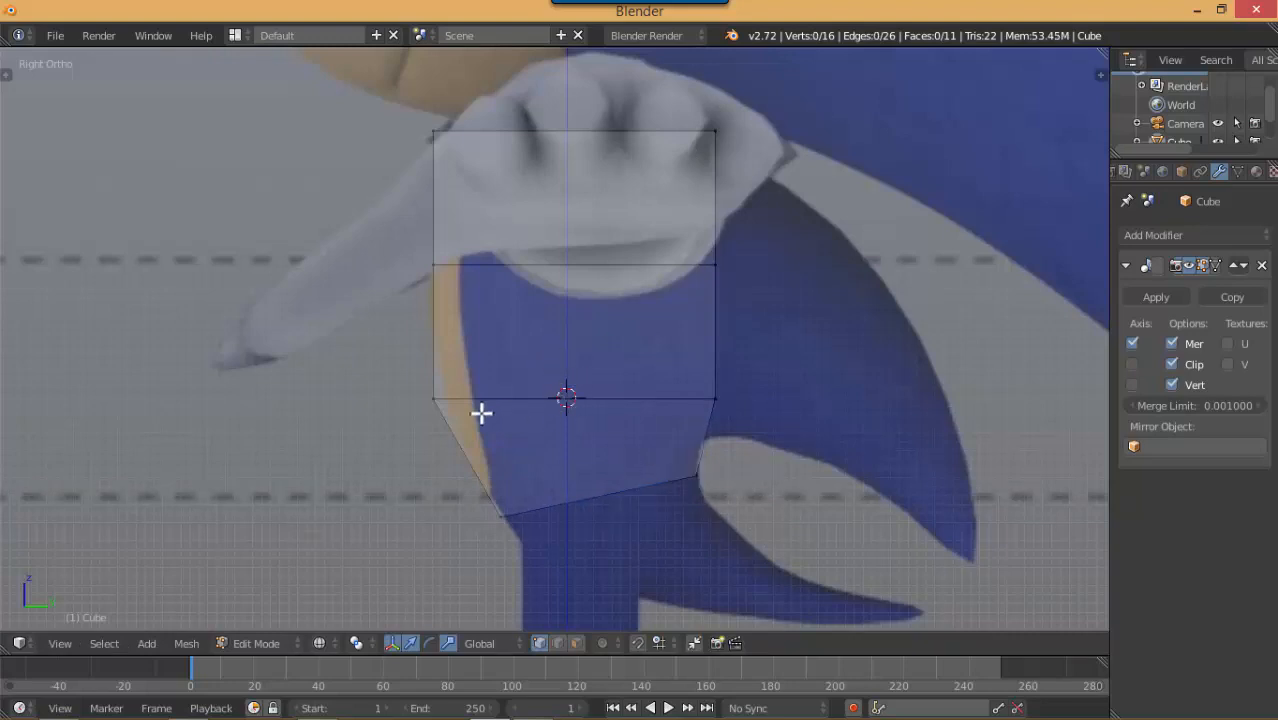
{"action": "right_click", "coordinate": [426, 397]}
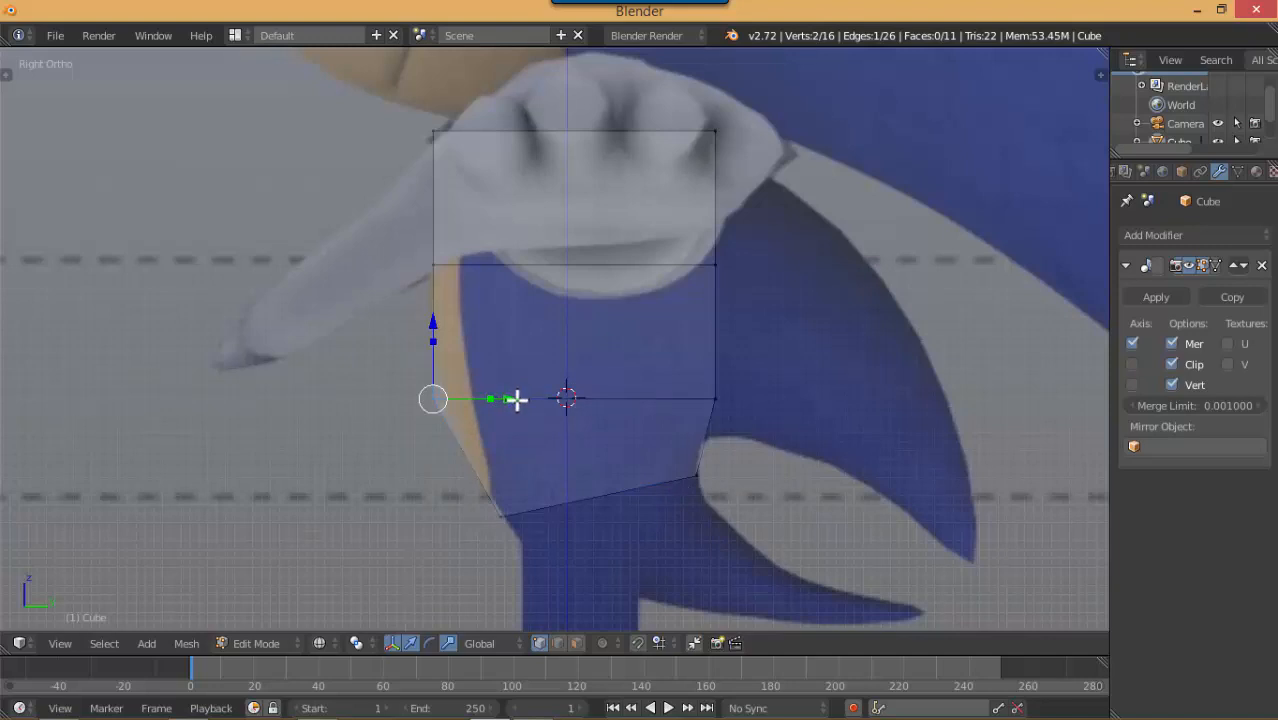
{"action": "left_click_drag", "start_coordinate": [516, 400], "coordinate": [526, 402]}
Box-select the torso's two top front vertices, lower them along Z, shift them slightly backward along Y, and clear the selection
{"action": "middle_click_drag", "start_coordinate": [607, 335], "coordinate": [607, 365], "text": "shift"}
{"action": "key", "text": "a"}
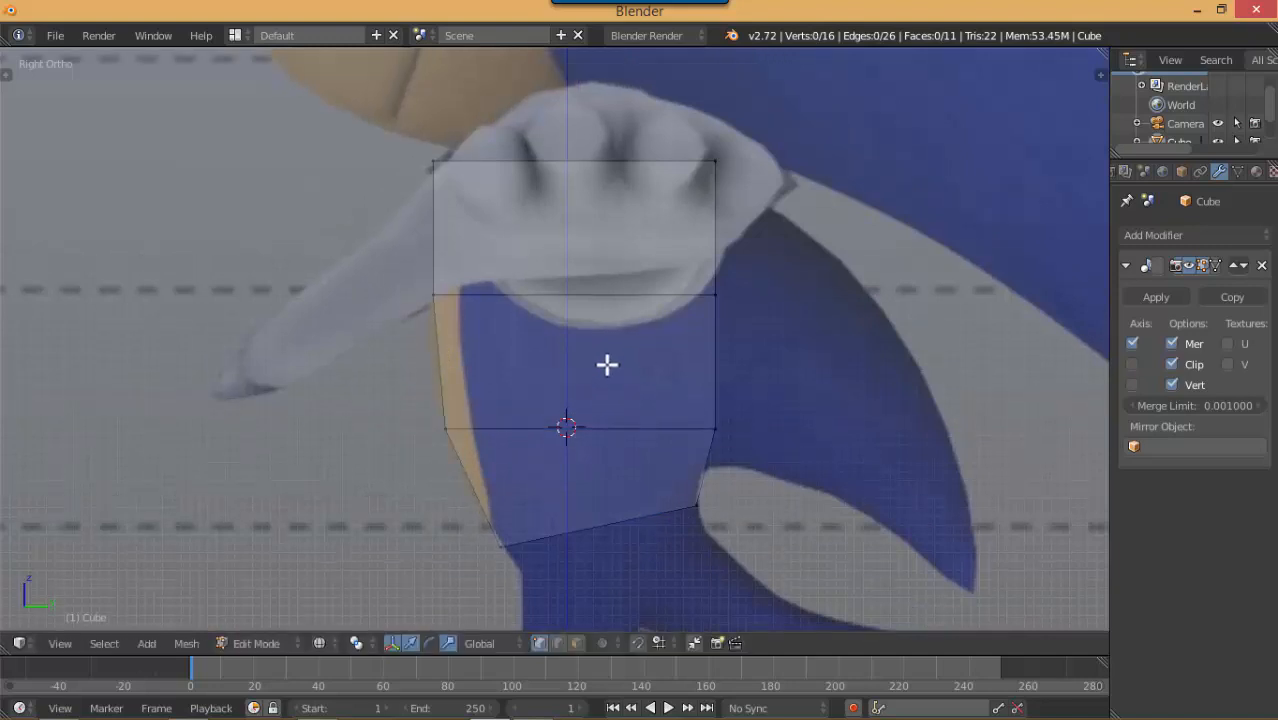
{"action": "key", "text": "b"}
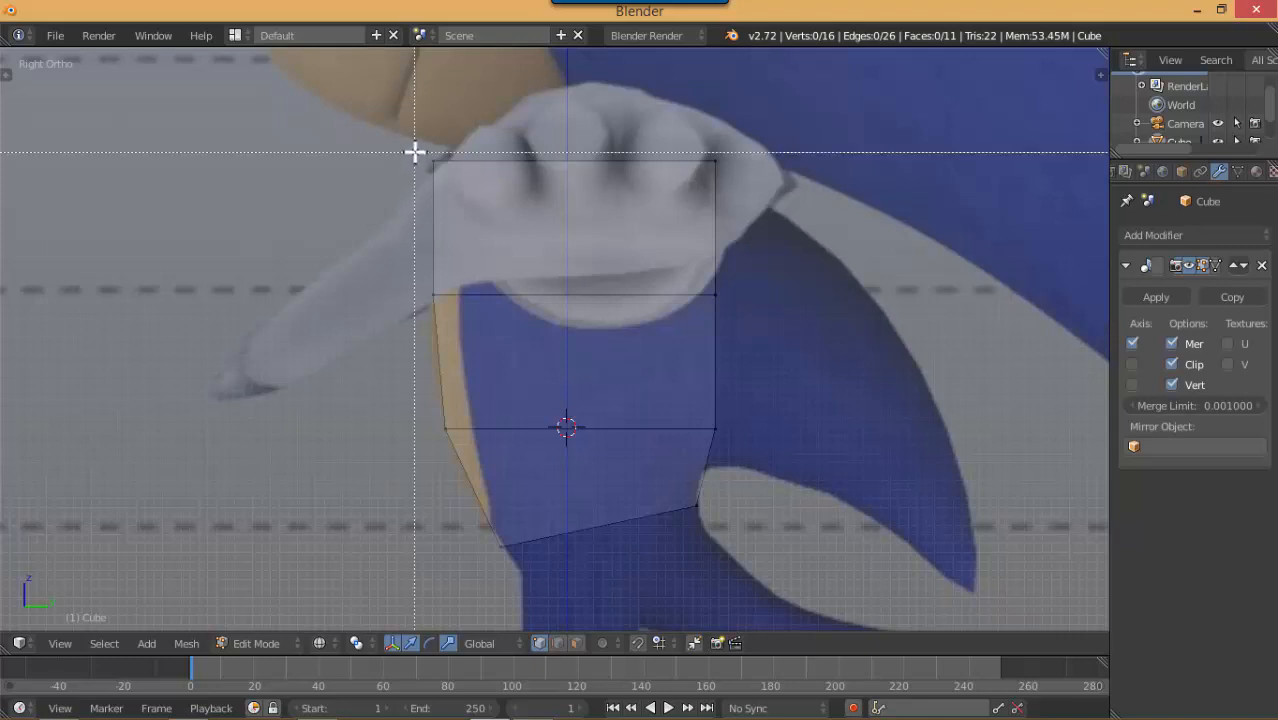
{"action": "left_click_drag", "start_coordinate": [415, 152], "coordinate": [485, 188]}
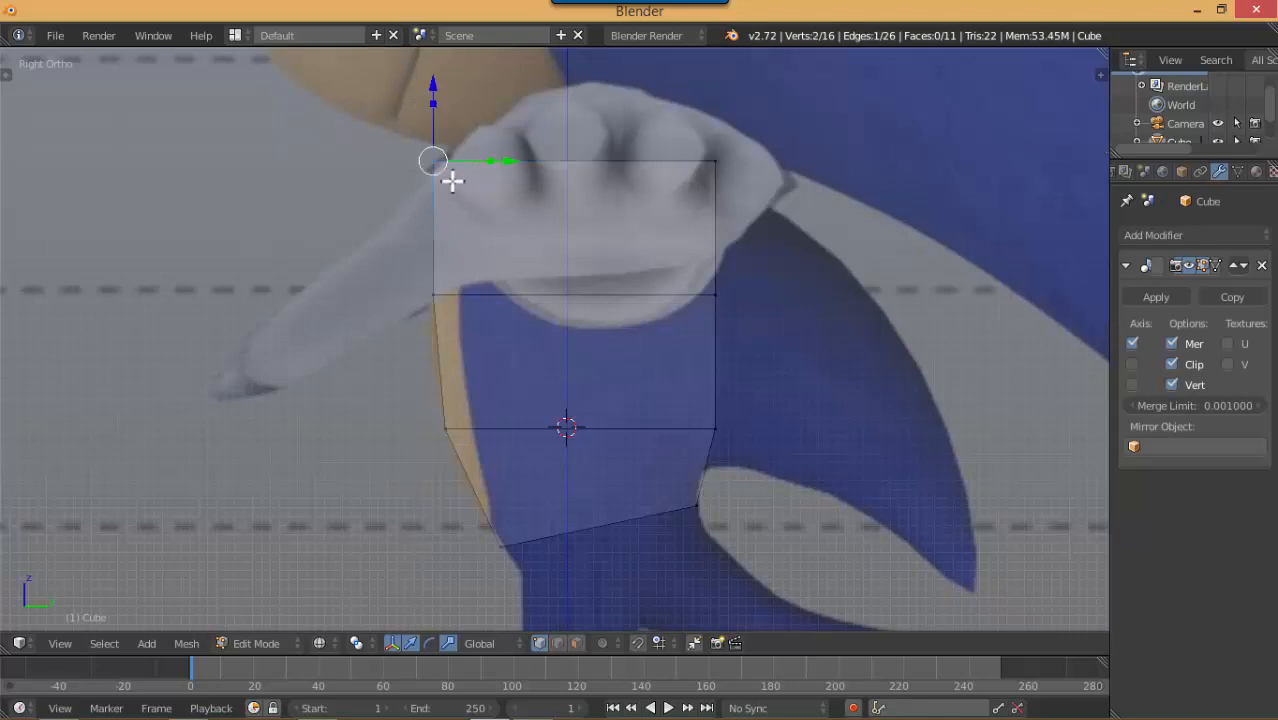
{"action": "key", "text": "g"}
{"action": "key", "text": "z"}
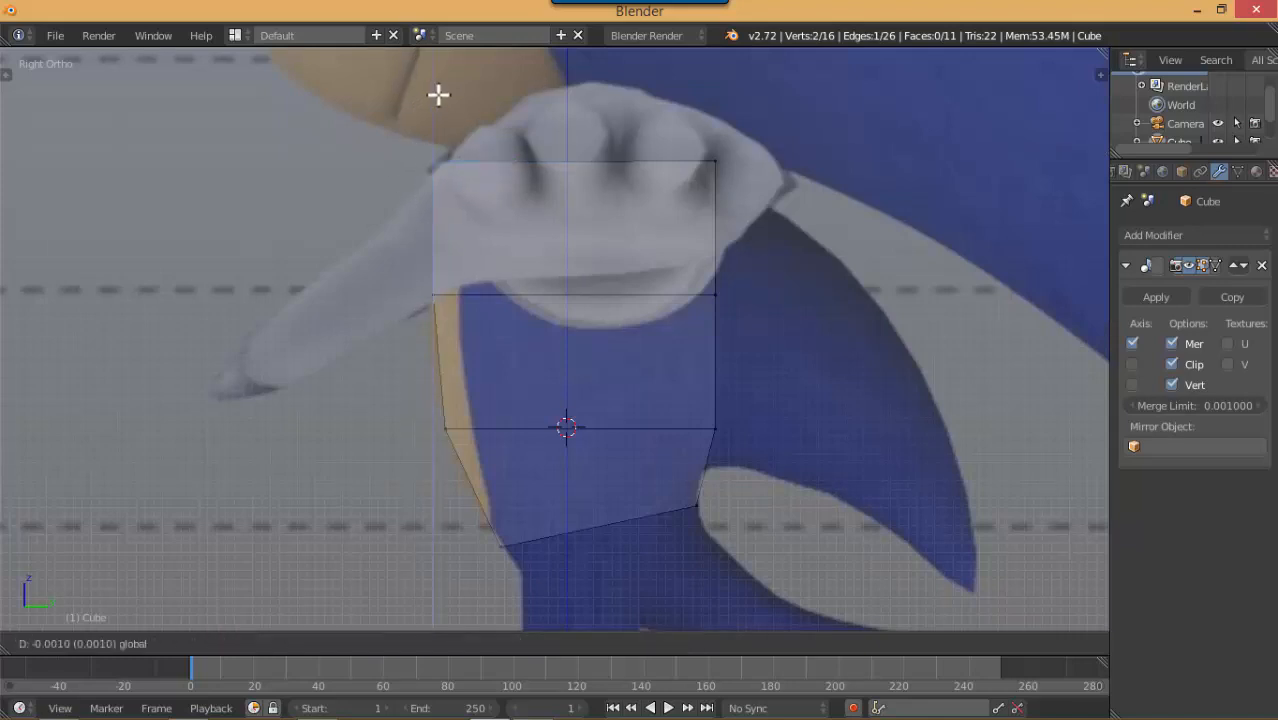
{"action": "left_click", "coordinate": [480, 155]}
{"action": "key", "text": "g"}
{"action": "key", "text": "y"}
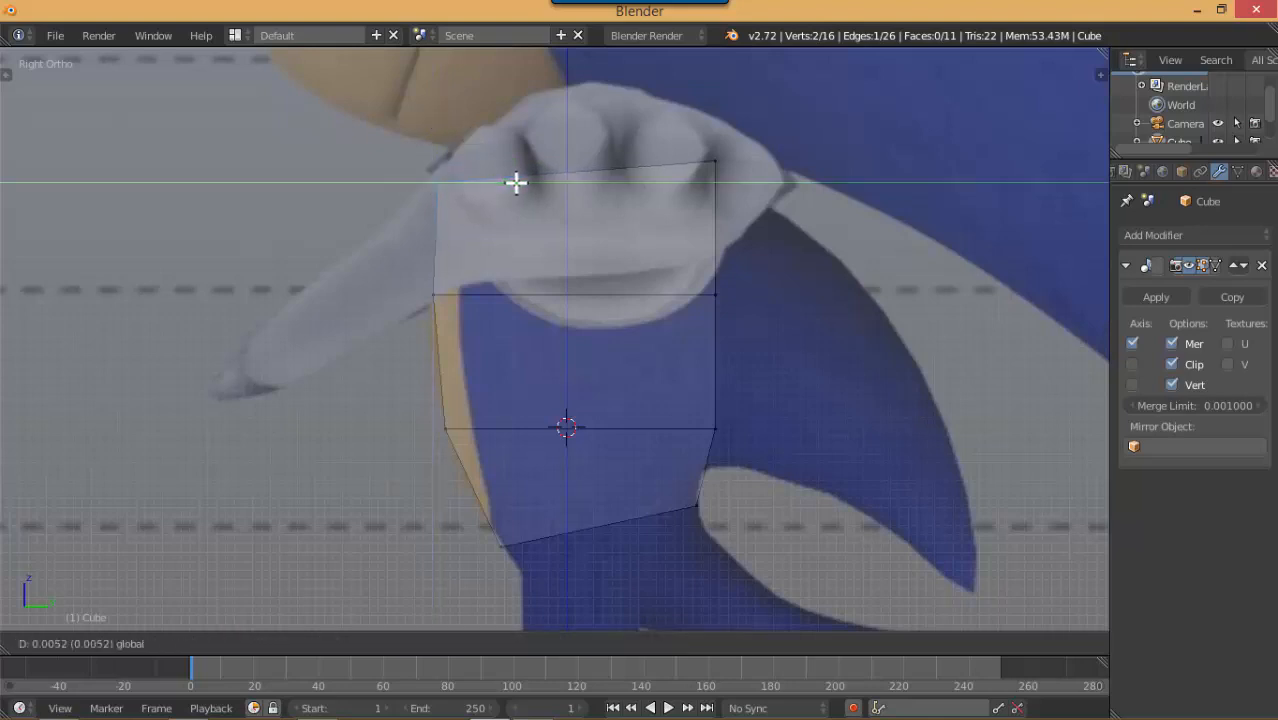
{"action": "left_click", "coordinate": [518, 182]}
{"action": "key", "text": "a"}
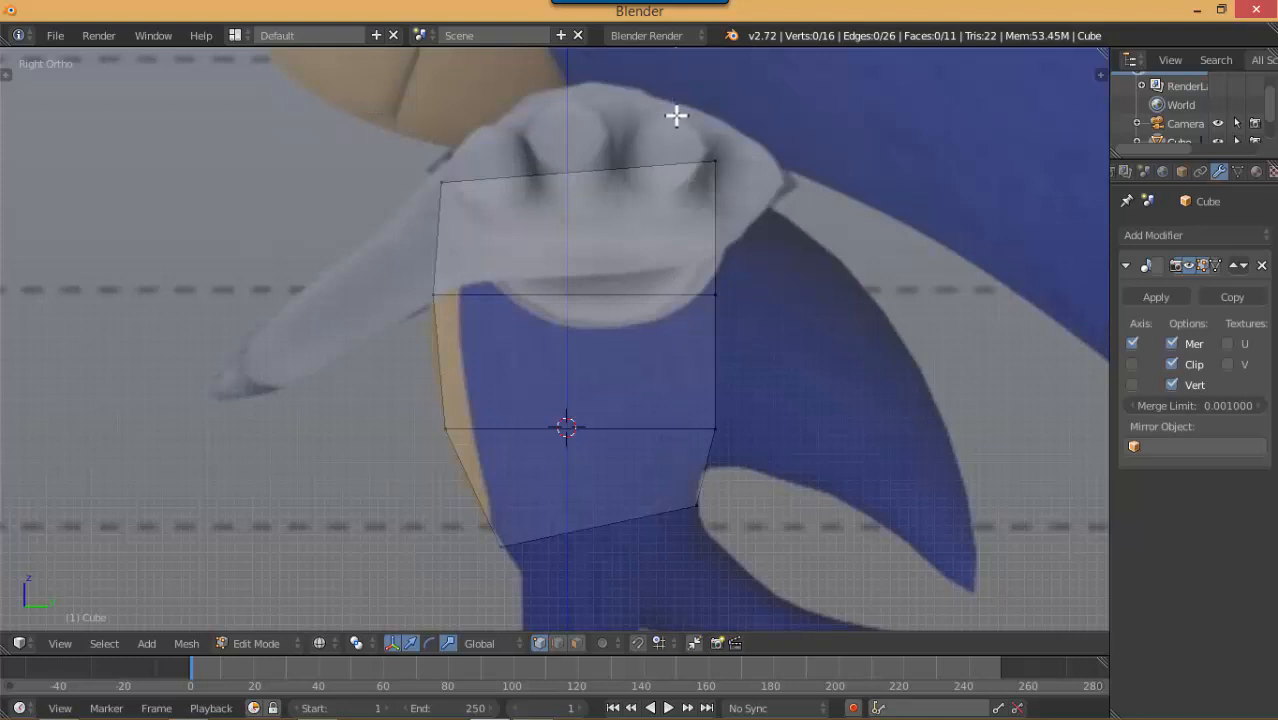
Move the torso's two top rear vertices forward along Y to narrow the upper back
{"action": "right_click", "coordinate": [751, 196]}
{"action": "key", "text": "g"}
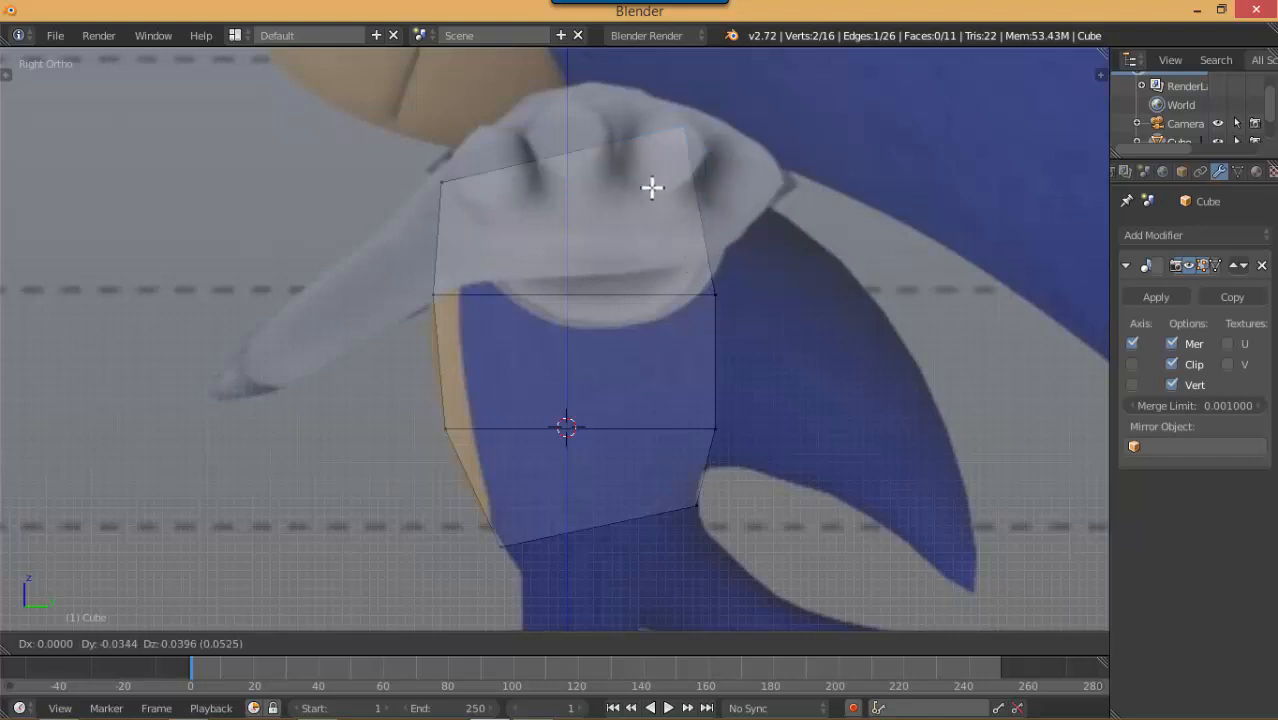
{"action": "left_click", "coordinate": [719, 190]}
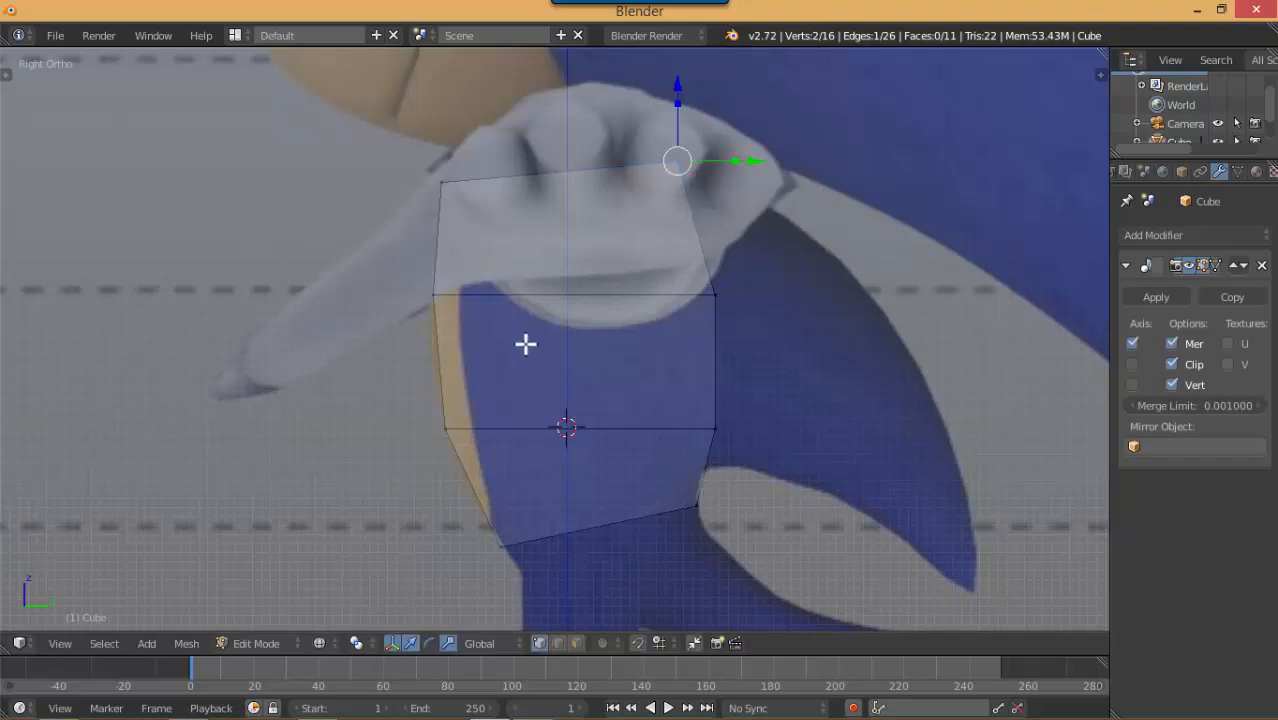
Select all eight vertices of the torso's outer side and scale them inward along Y to round off the side
{"action": "middle_click_drag", "start_coordinate": [525, 342], "coordinate": [582, 409]}
{"action": "right_click", "coordinate": [733, 431], "text": "shift"}
{"action": "right_click", "coordinate": [736, 414], "text": "shift"}
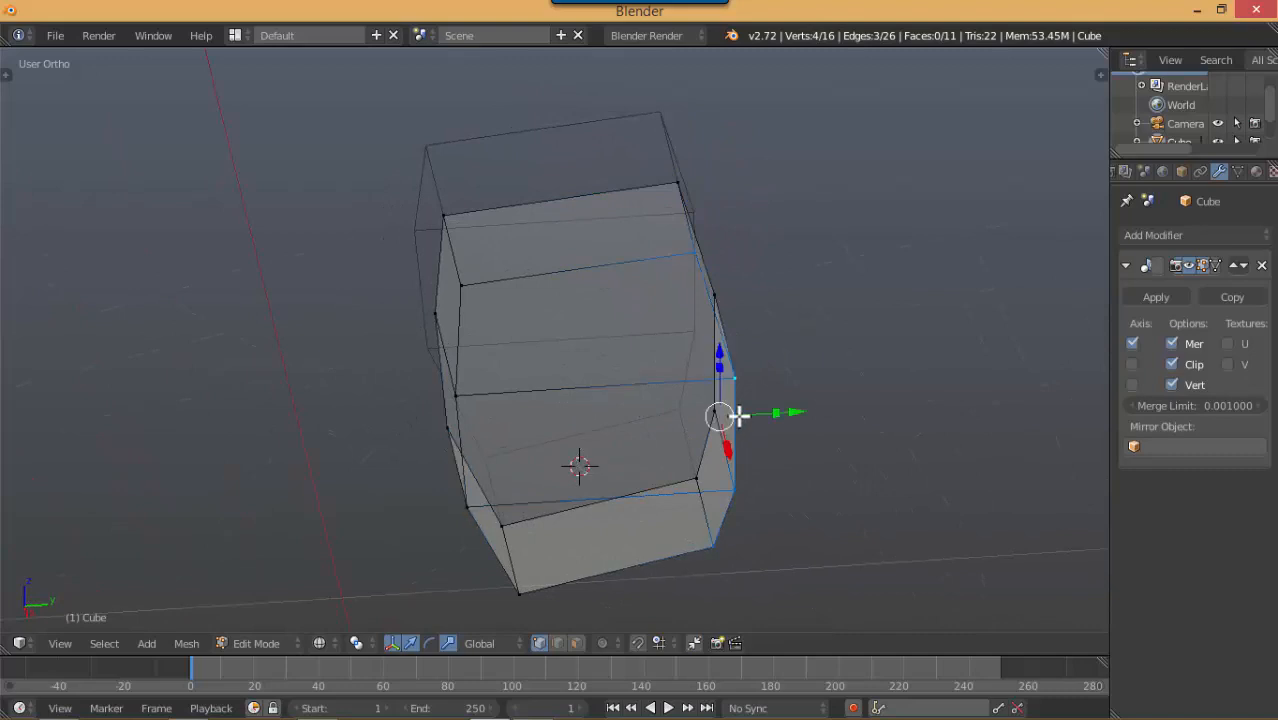
{"action": "middle_click_drag", "start_coordinate": [720, 422], "coordinate": [770, 281]}
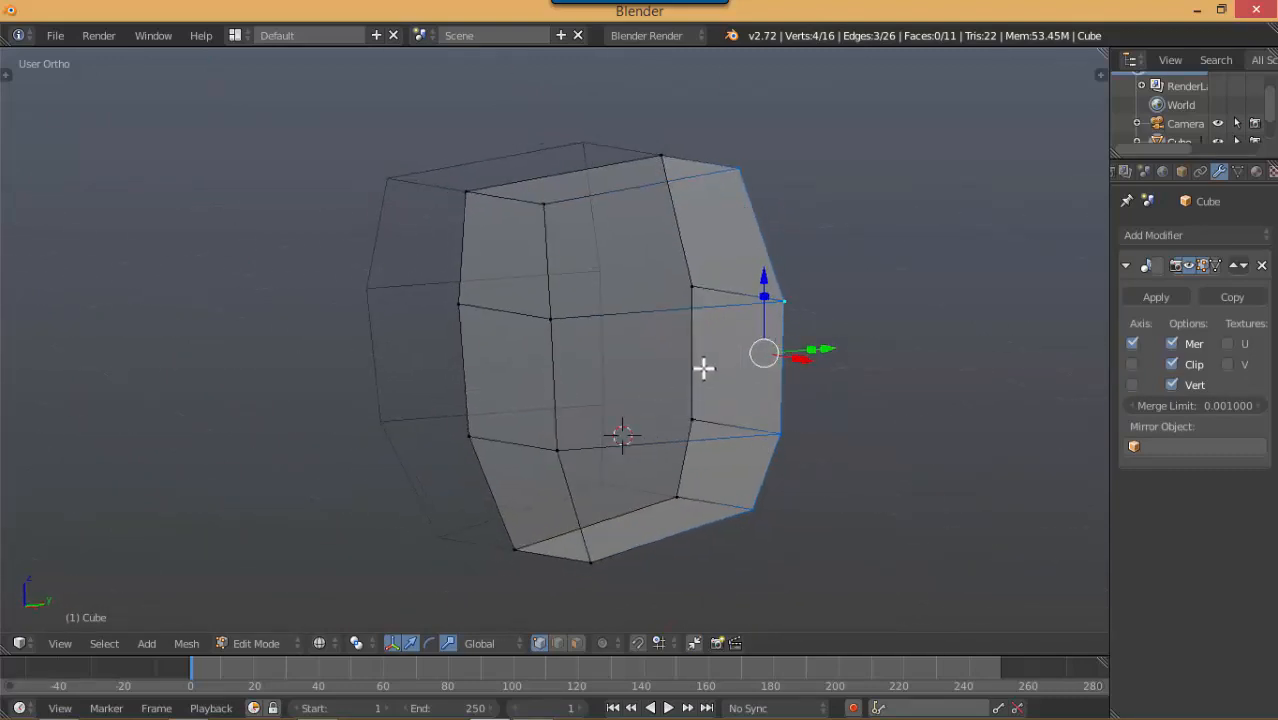
{"action": "middle_click_drag", "start_coordinate": [704, 368], "coordinate": [525, 376]}
{"action": "right_click", "coordinate": [666, 366], "text": "alt+shift"}
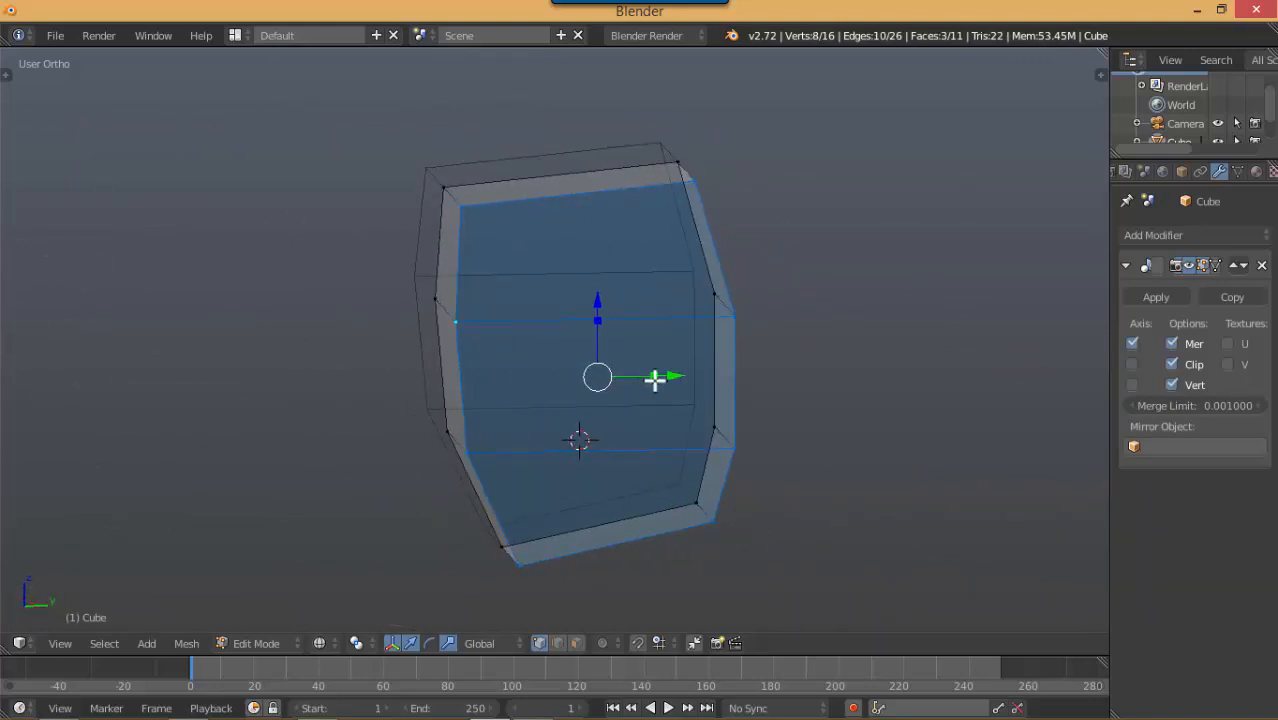
{"action": "key", "text": "s"}
{"action": "key", "text": "y"}
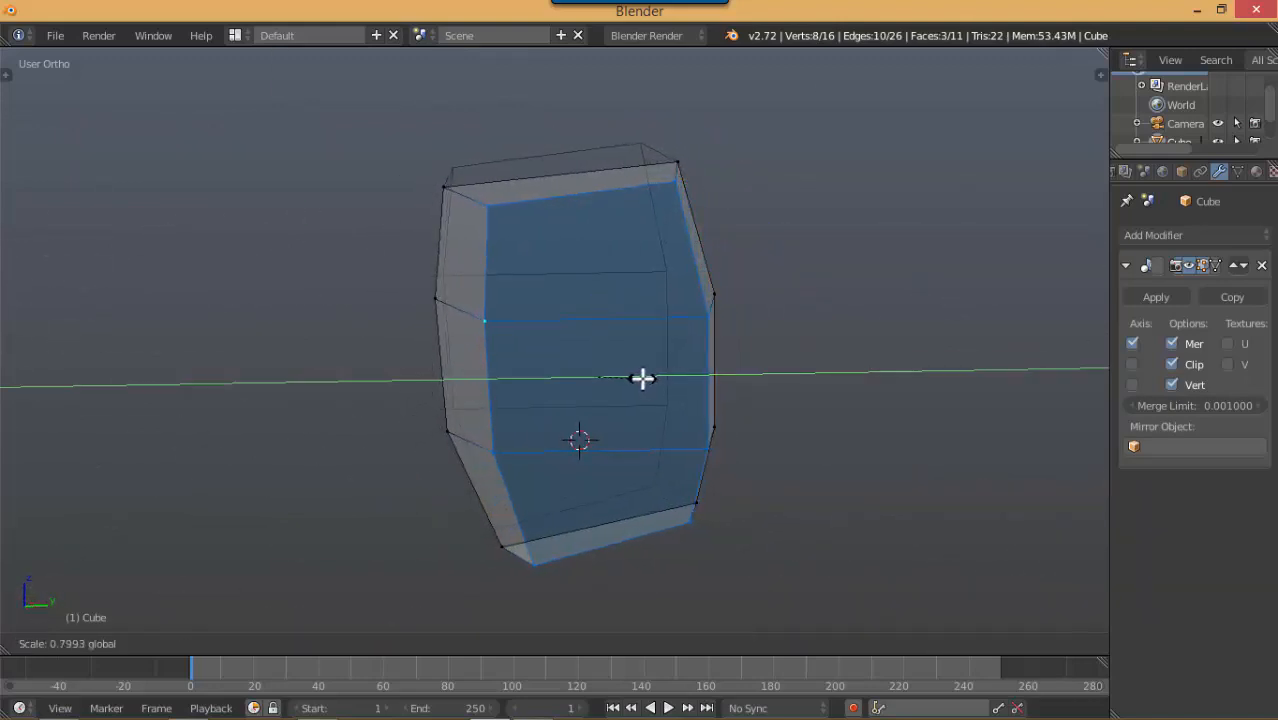
{"action": "left_click", "coordinate": [641, 376]}
In the right view, move the outer side's bottom front and bottom rear corner vertices slightly up, inside the torso outline
{"action": "mouse_move", "coordinate": [645, 374]}
{"action": "middle_mouse_down"}
{"action": "mouse_move", "coordinate": [602, 362]}
{"action": "mouse_move", "coordinate": [623, 362]}
{"action": "middle_mouse_up"}
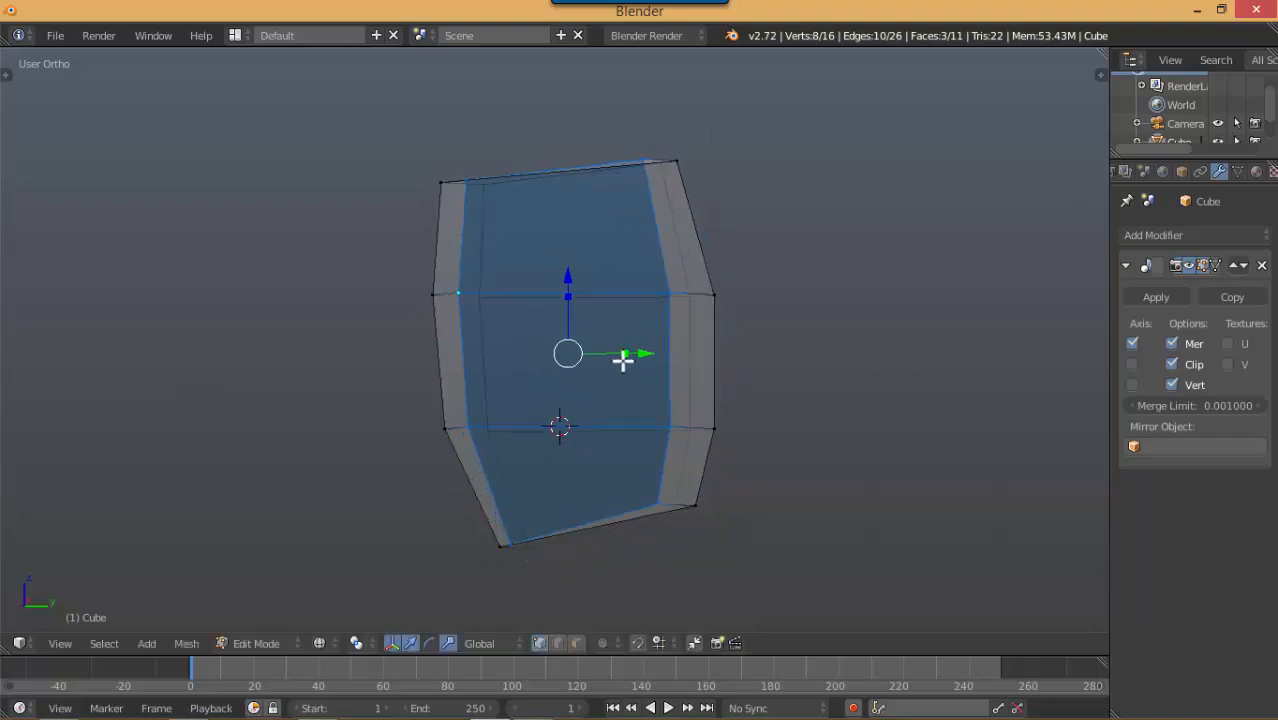
{"action": "middle_click_drag", "start_coordinate": [570, 403], "coordinate": [591, 433]}
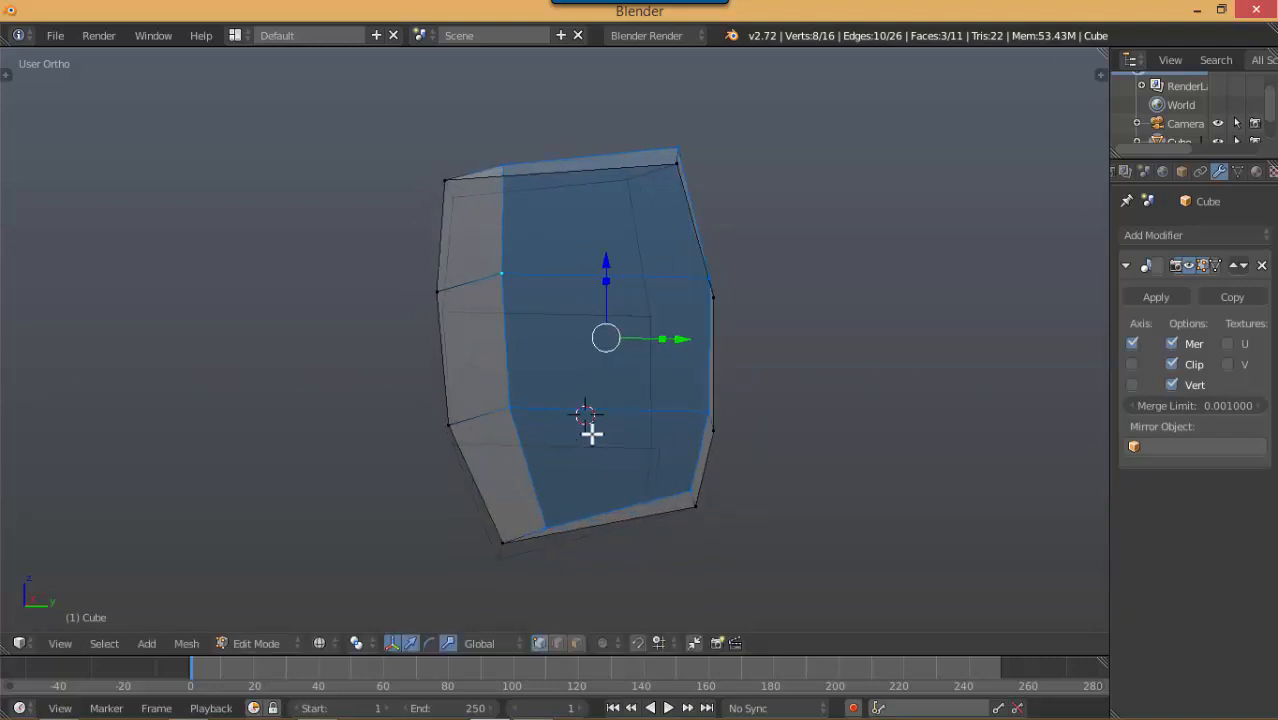
{"action": "right_click", "coordinate": [540, 522]}
{"action": "key", "text": "KP_3"}
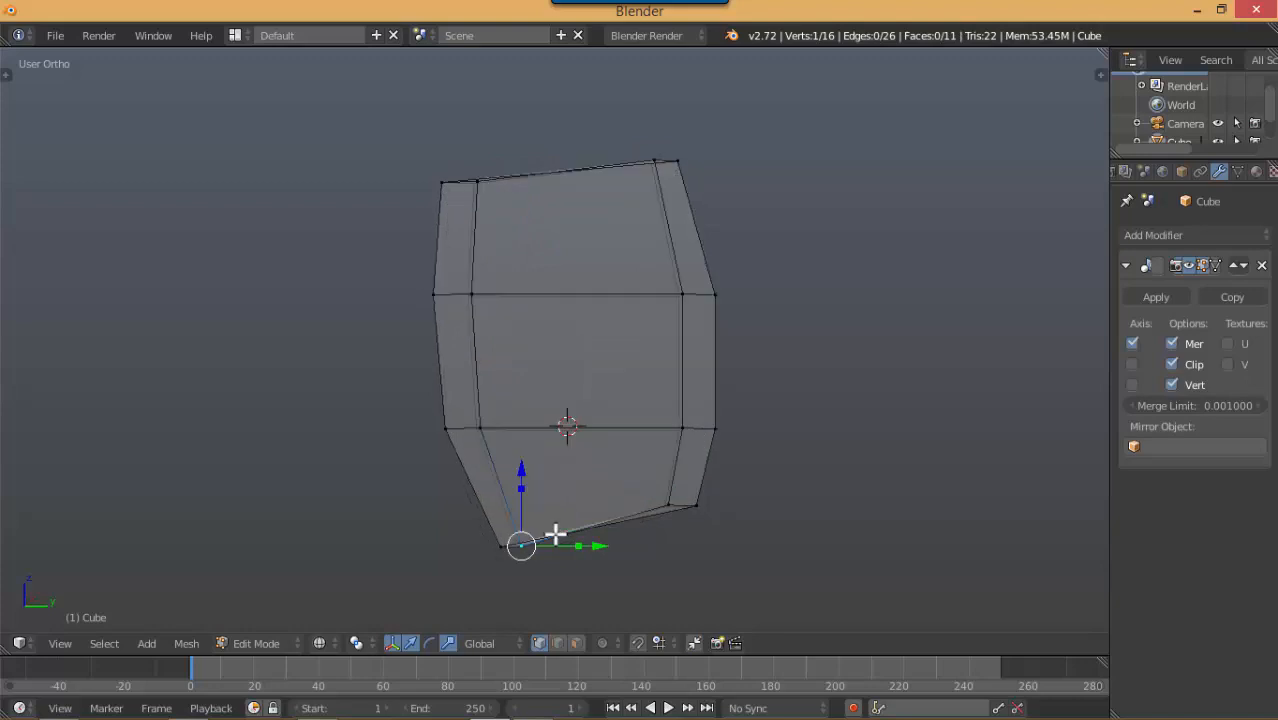
{"action": "key", "text": "g"}
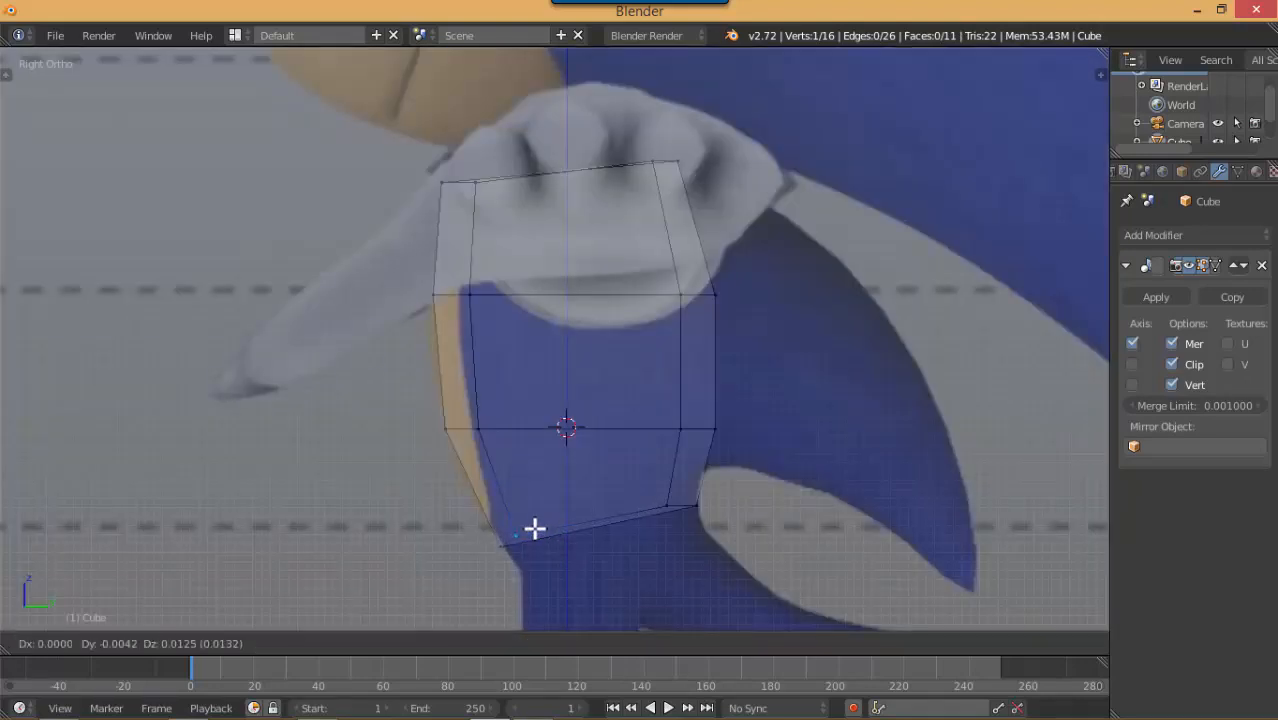
{"action": "left_click", "coordinate": [535, 527]}
{"action": "right_click", "coordinate": [668, 498]}
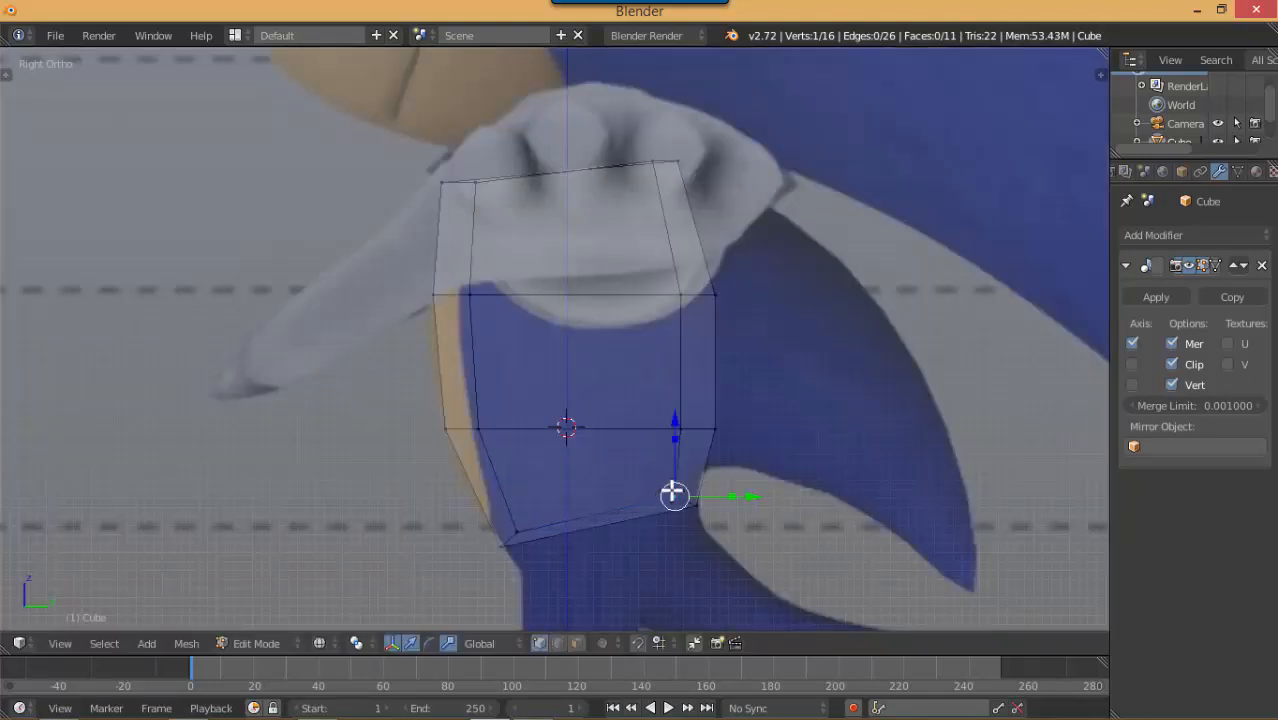
Move the outer side's top rear and top front corner vertices slightly down, inside the torso outline
{"action": "right_click", "coordinate": [651, 183]}
{"action": "key", "text": "g"}
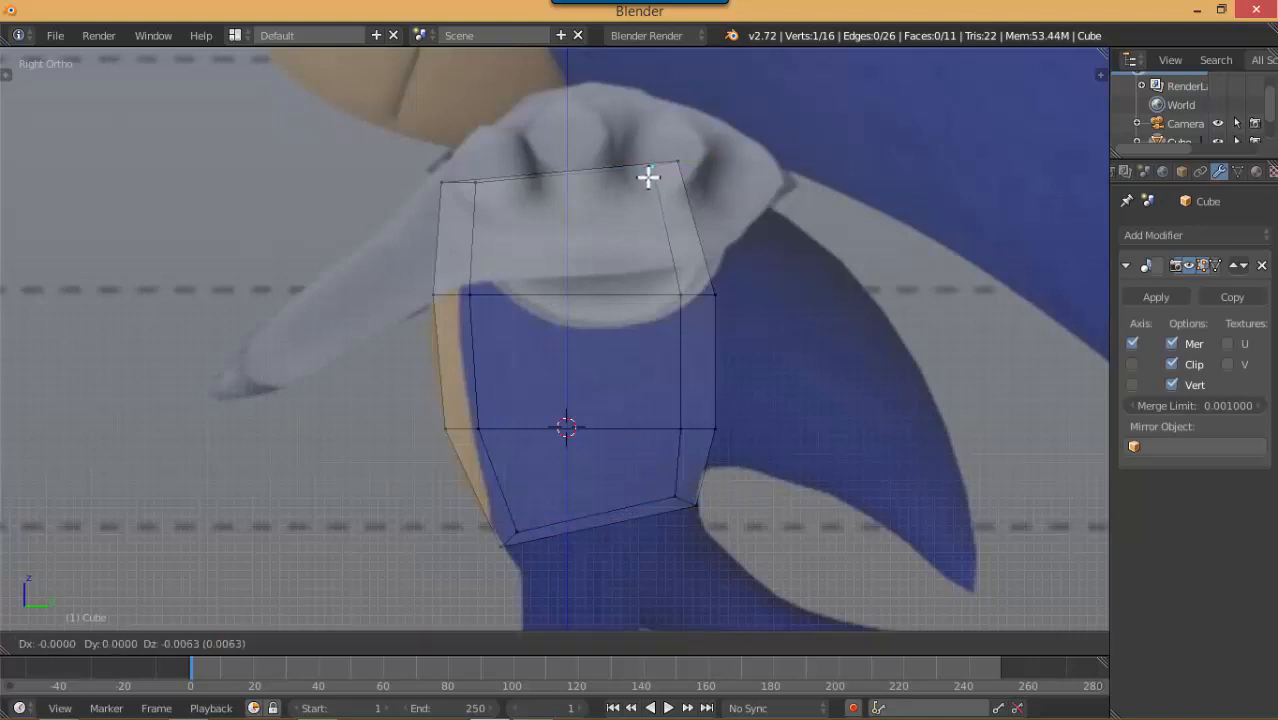
{"action": "left_click", "coordinate": [652, 182]}
{"action": "right_click", "coordinate": [474, 184]}
{"action": "key", "text": "g"}
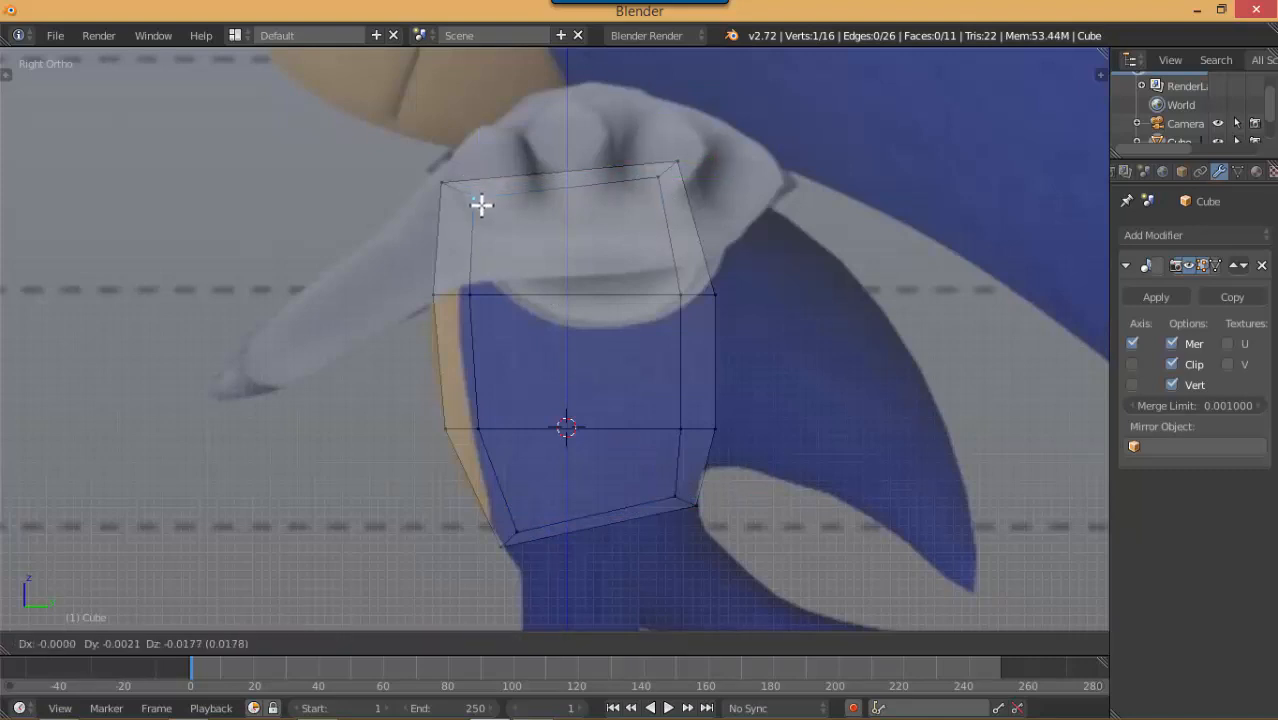
{"action": "left_click", "coordinate": [481, 206]}
Check the reshaped torso against the front reference image, with the character's legs in view
{"action": "scroll", "coordinate": [411, 335], "scroll_direction": "down", "scroll_amount": 2}
{"action": "scroll", "coordinate": [411, 335], "scroll_direction": "down", "scroll_amount": 2}
{"action": "middle_click_drag", "start_coordinate": [402, 342], "coordinate": [550, 355]}
{"action": "key", "text": "KP_1"}
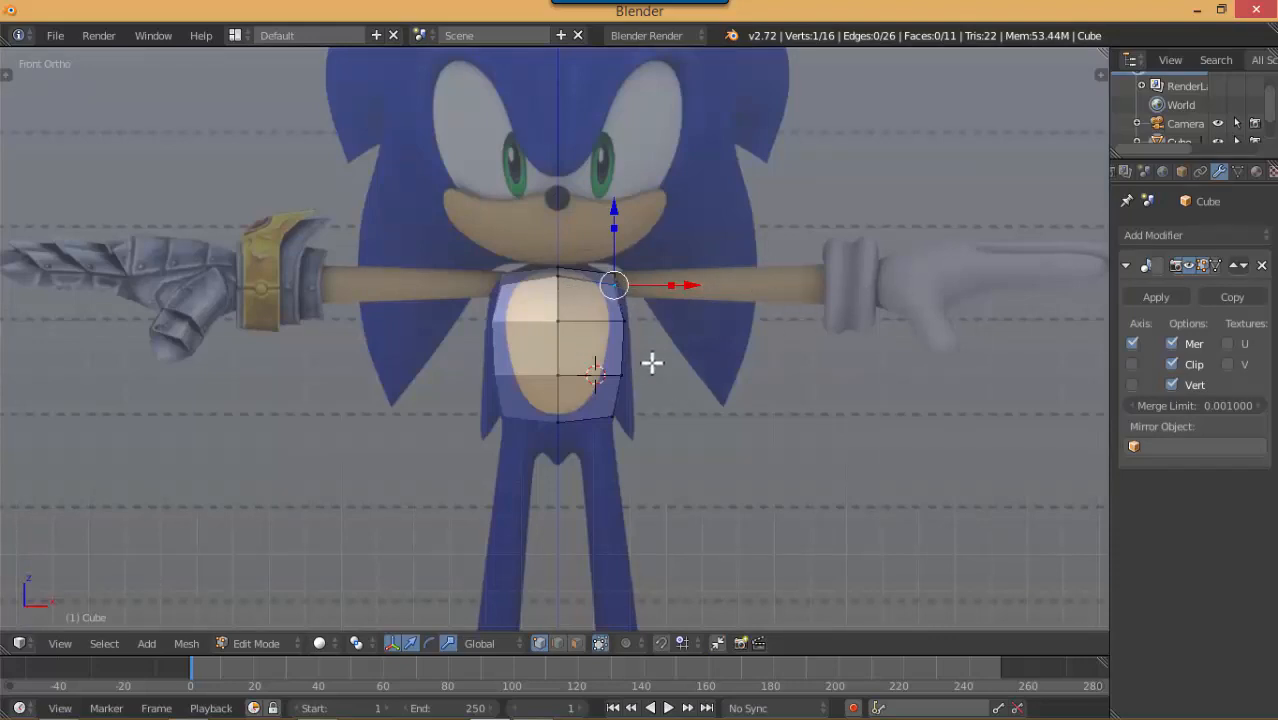
{"action": "middle_click_drag", "start_coordinate": [624, 496], "coordinate": [608, 396], "text": "shift"}
{"action": "middle_click_drag", "start_coordinate": [629, 482], "coordinate": [613, 458], "text": "shift"}
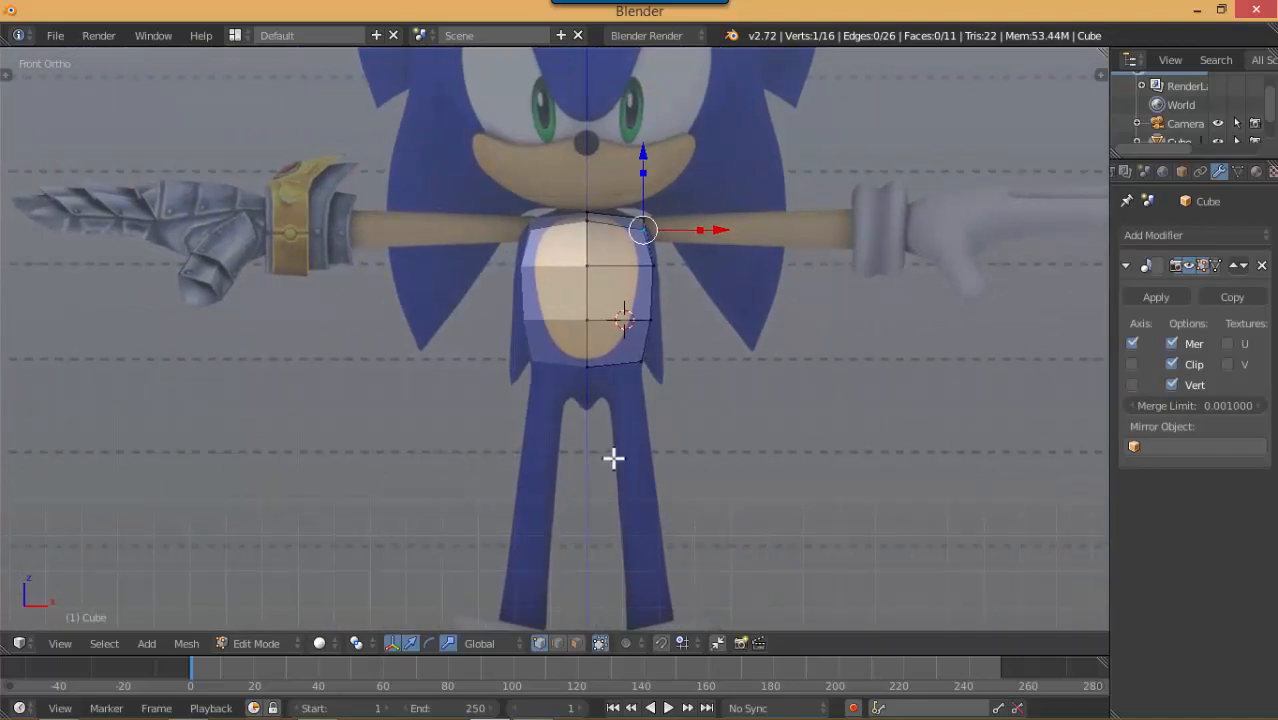